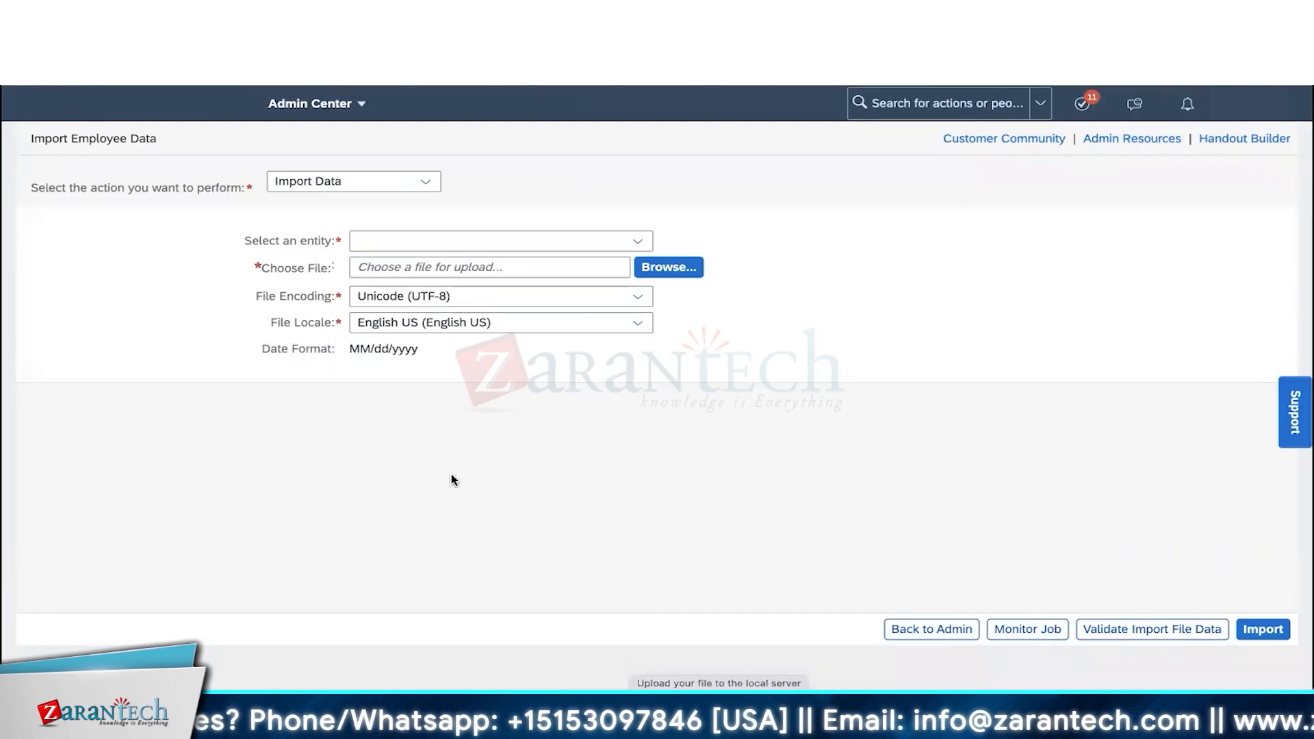
- Change the Import Employee Data action to Download Template
left_click_drag(310, 237, 244, 240)
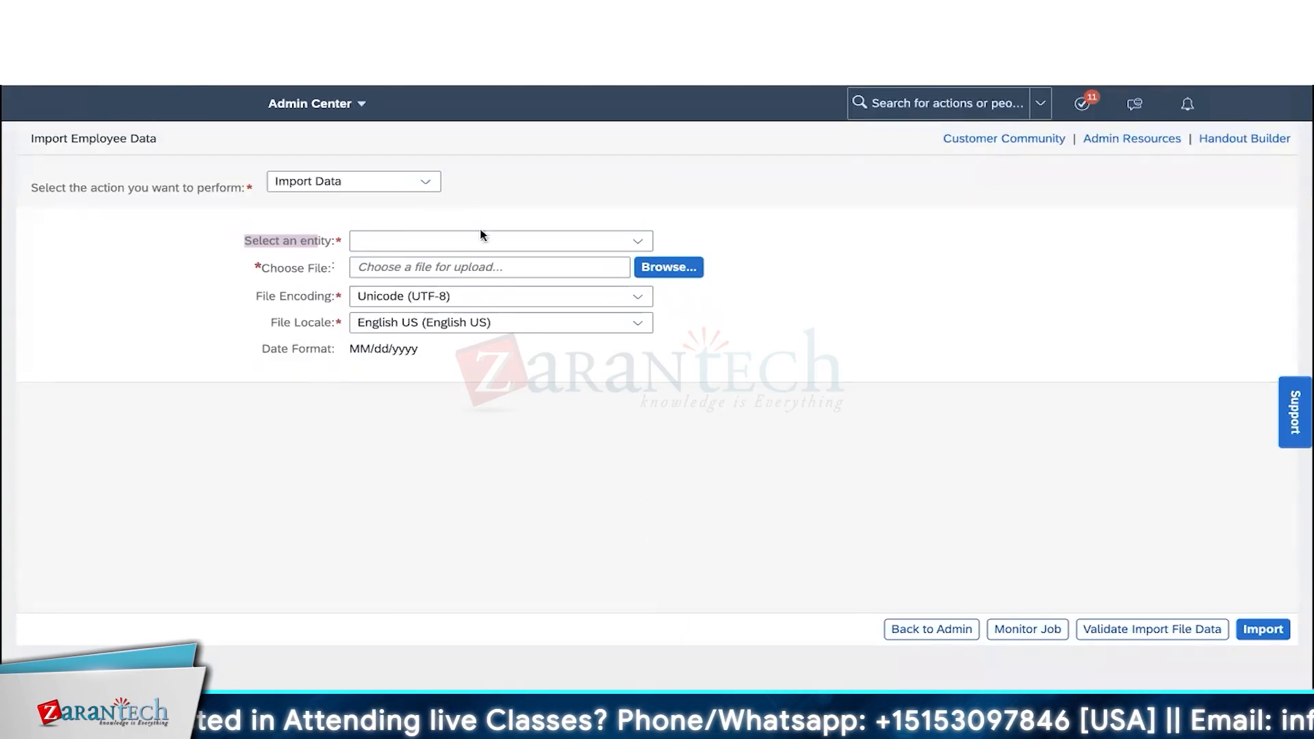
left_click(431, 178)
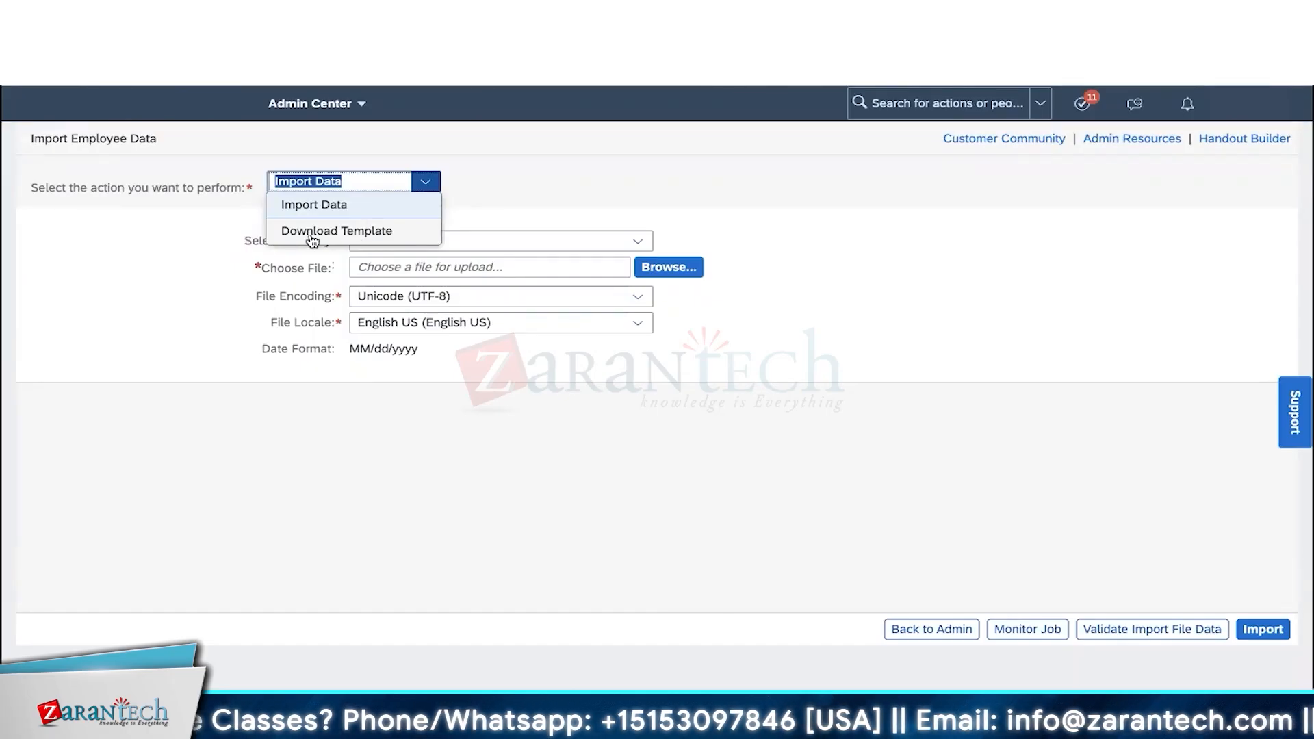
left_click(343, 230)
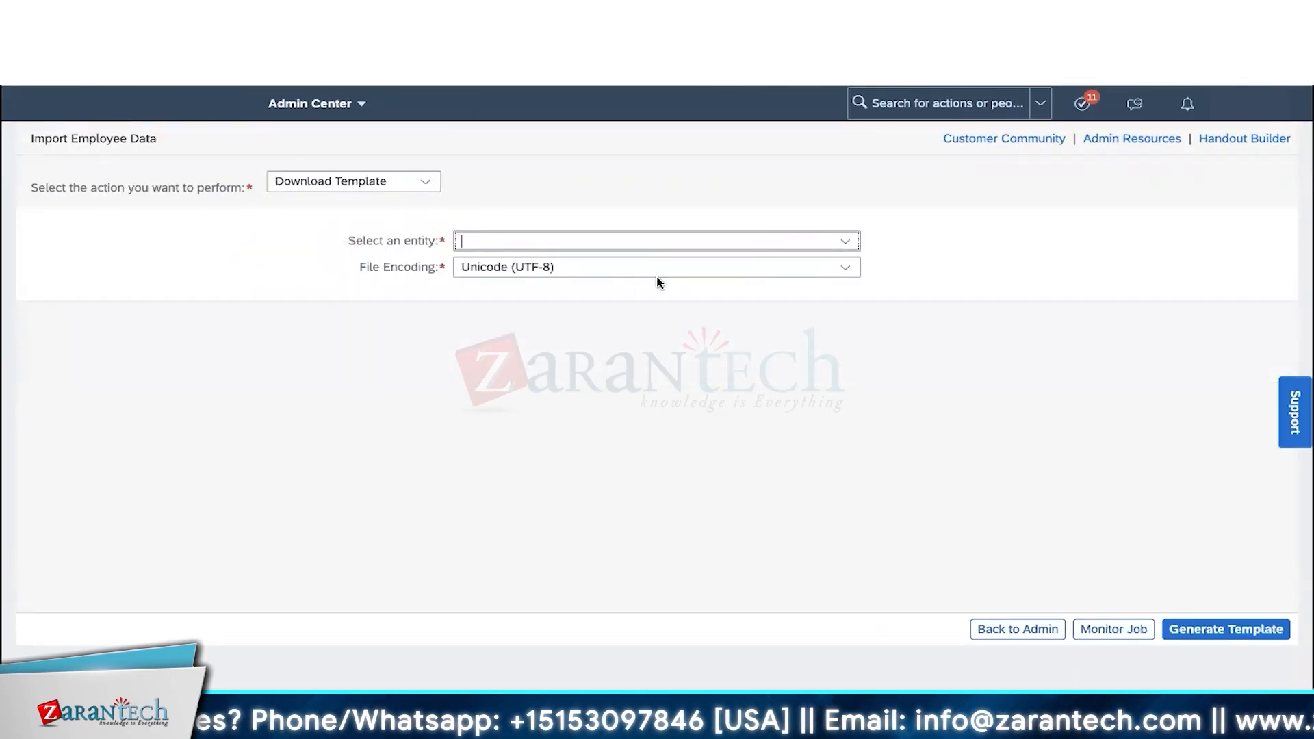
- Generate the Basic Import template with Unicode (UTF-8) encoding
left_click(844, 244)
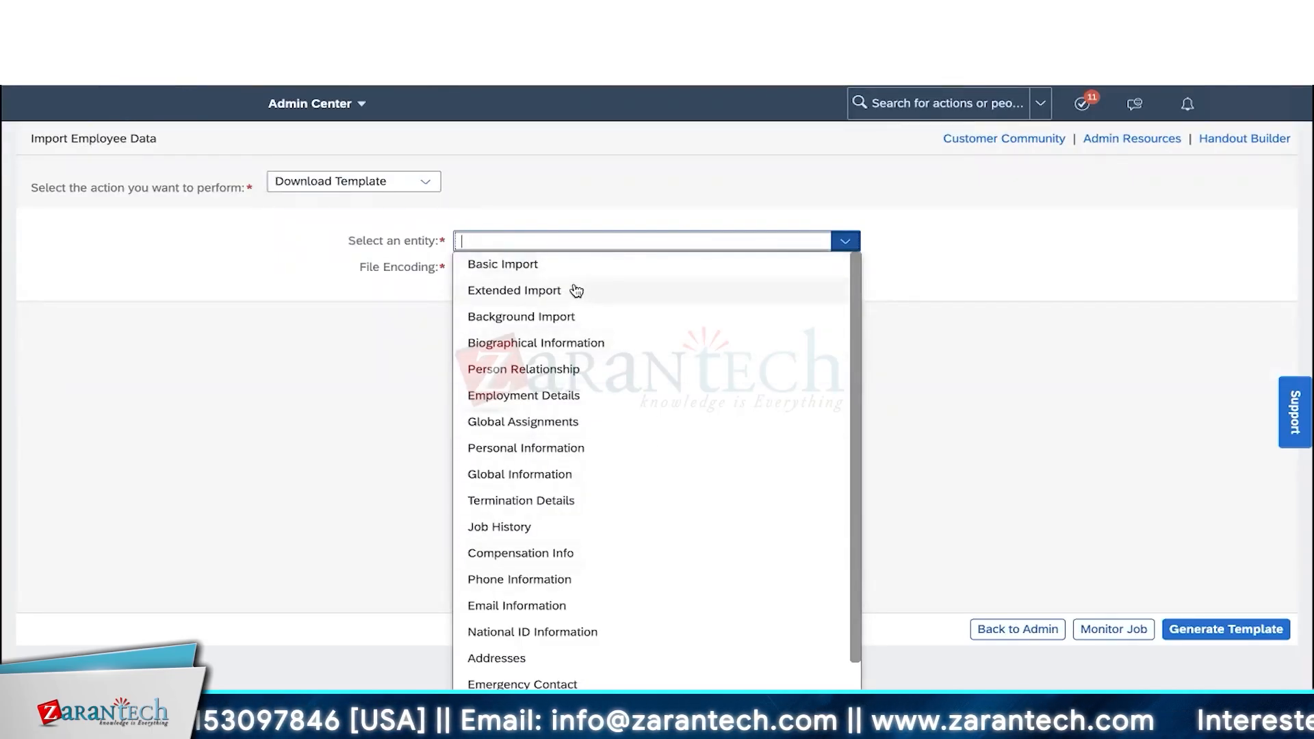
left_click(547, 266)
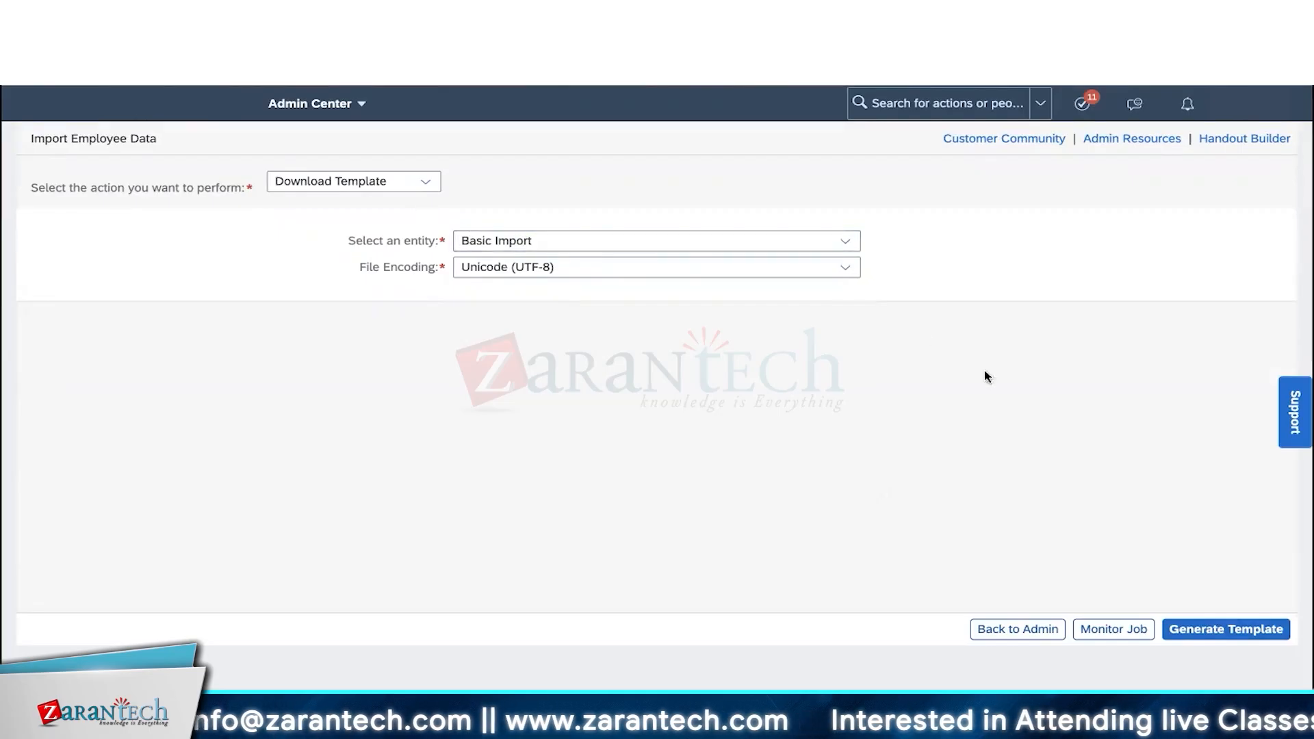
left_click(1201, 631)
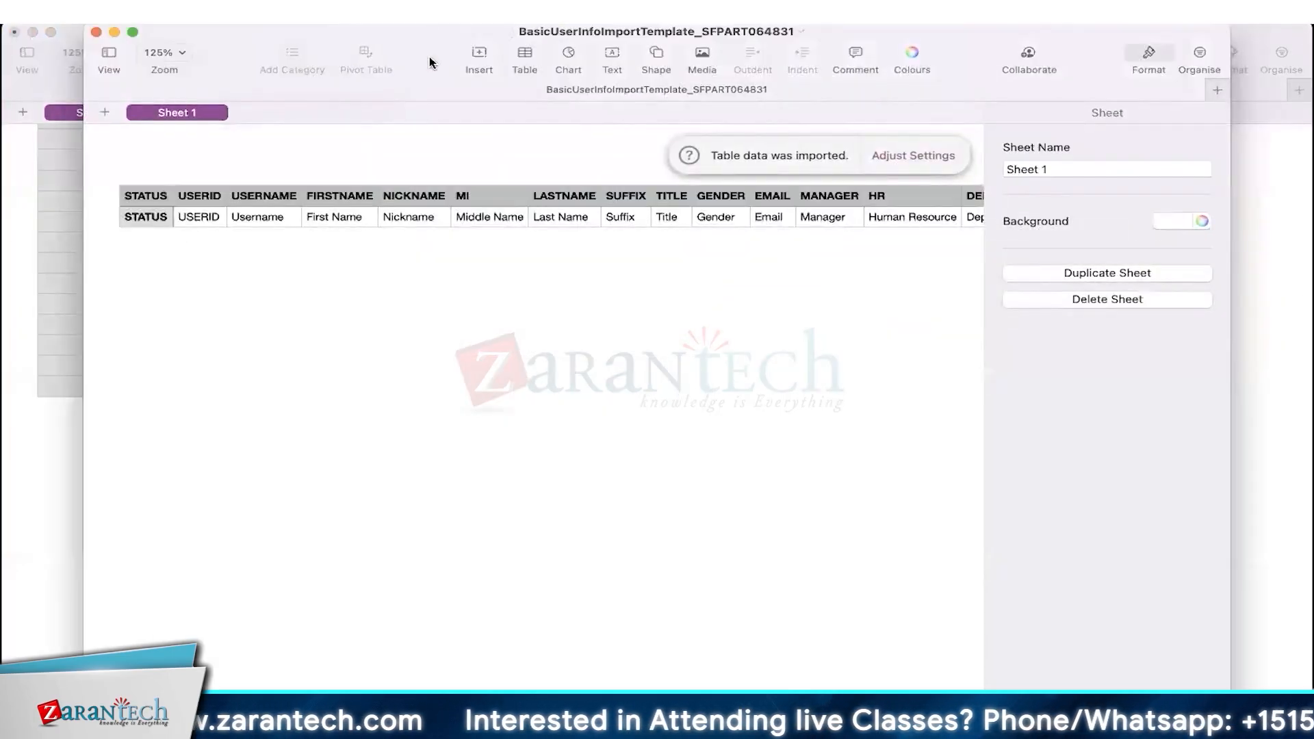
- Maximize the template in Numbers, hide the sidebar, and add empty rows below row 2
left_click(460, 22)
double_click(404, 38)
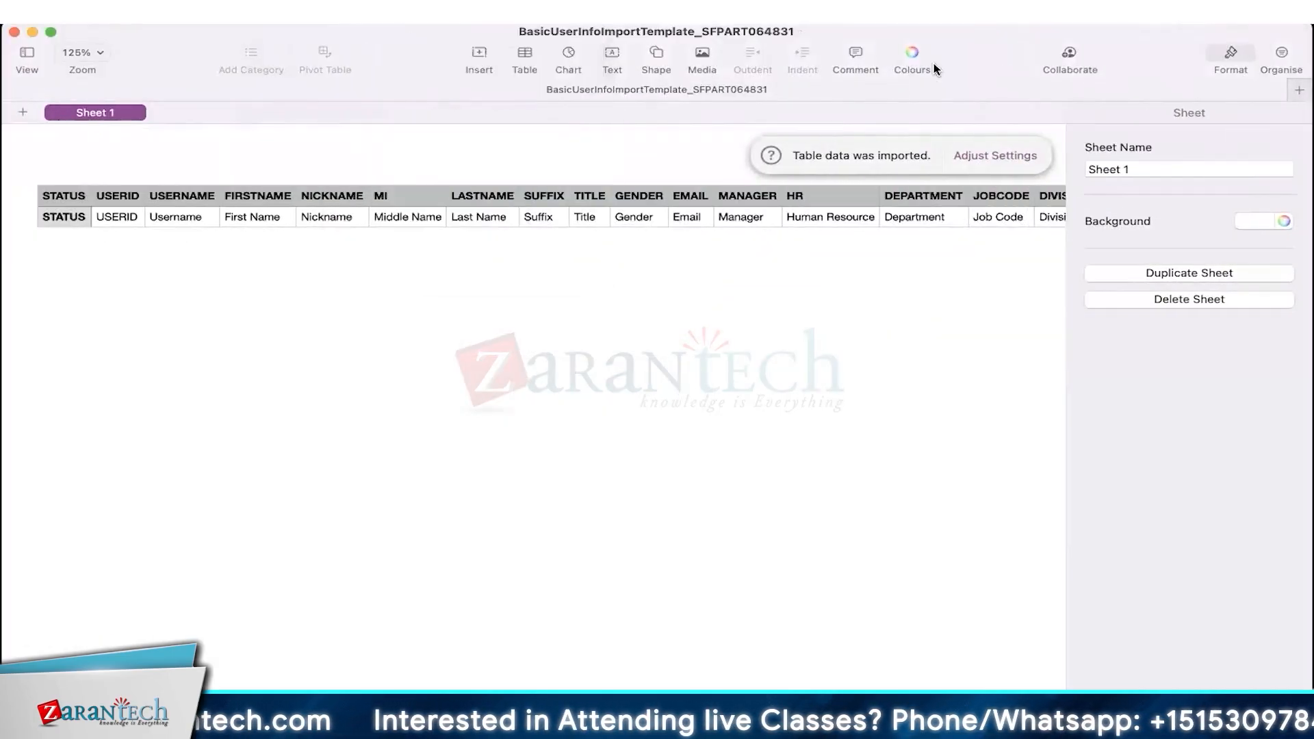
left_click(1230, 54)
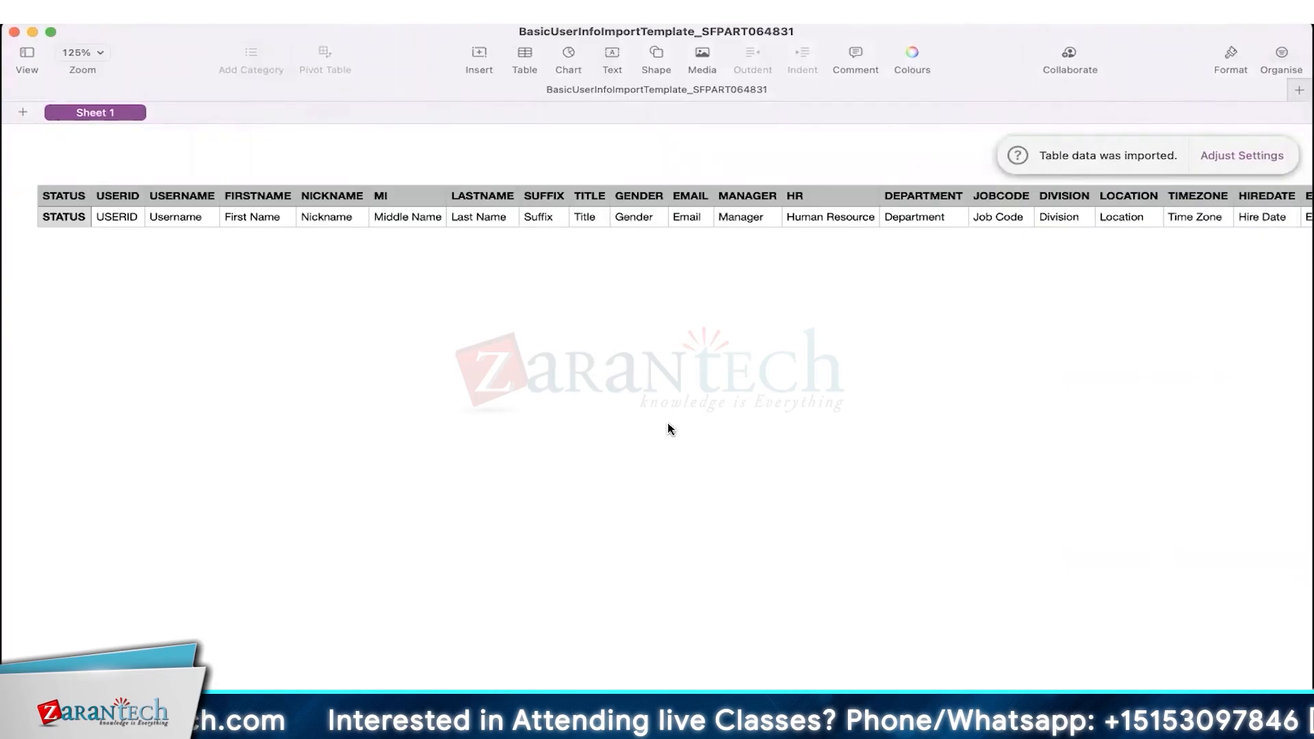
left_click(60, 219)
left_click_drag(18, 246, 25, 296)
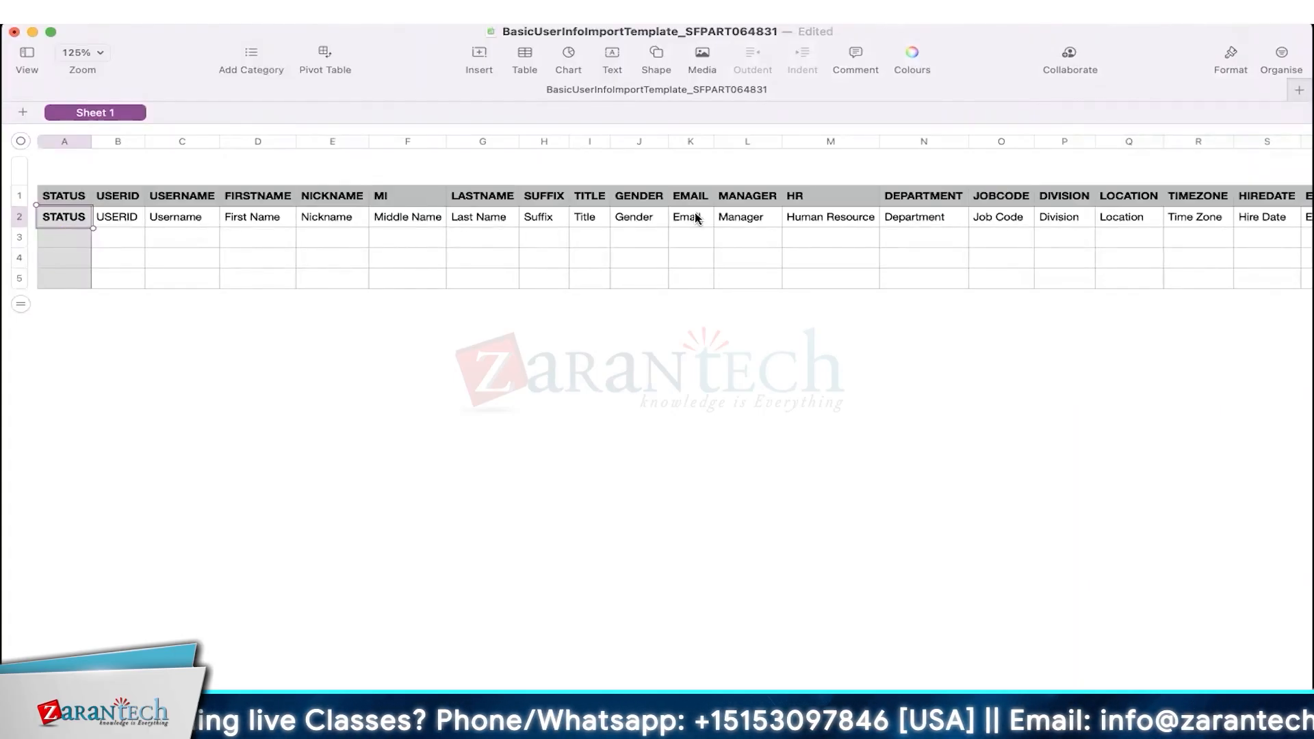
- Scroll through the template's columns, then return to SuccessFactors in Chrome
scroll(665, 218, "right", 2)
scroll(664, 218, "right", 10)
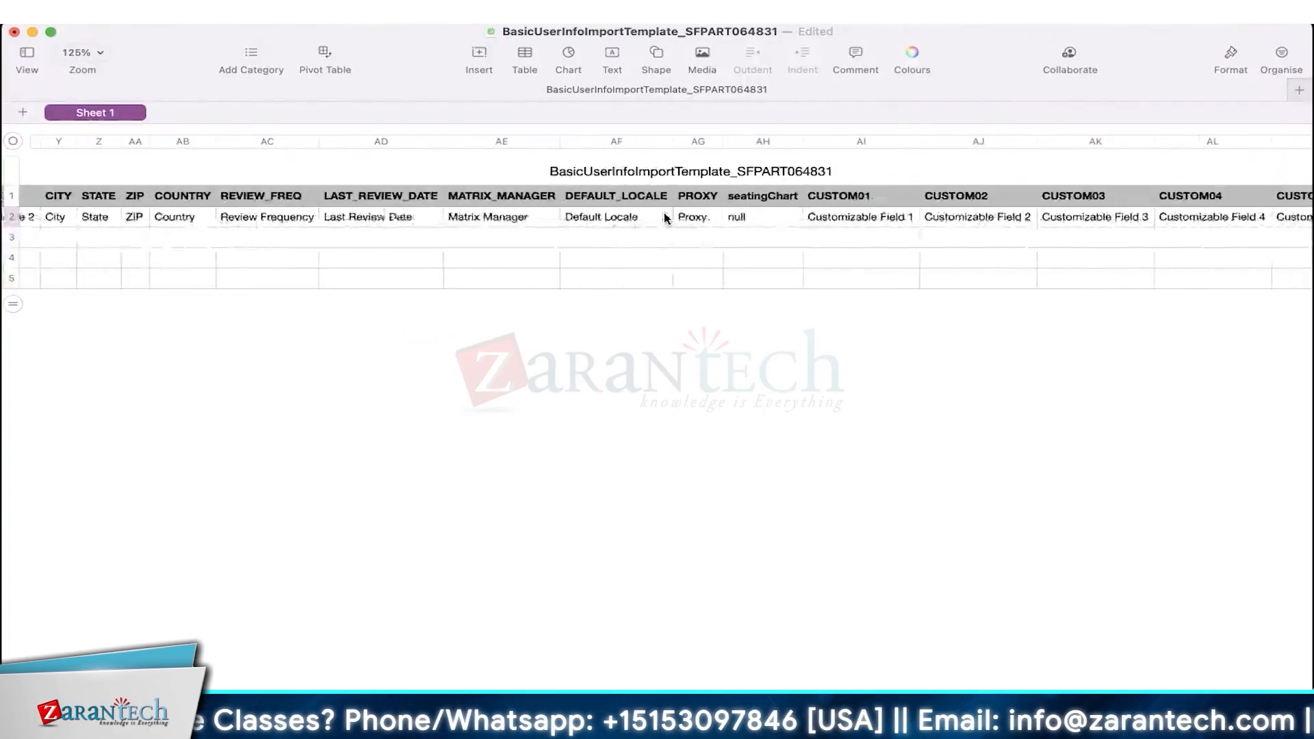
scroll(665, 218, "left", 12)
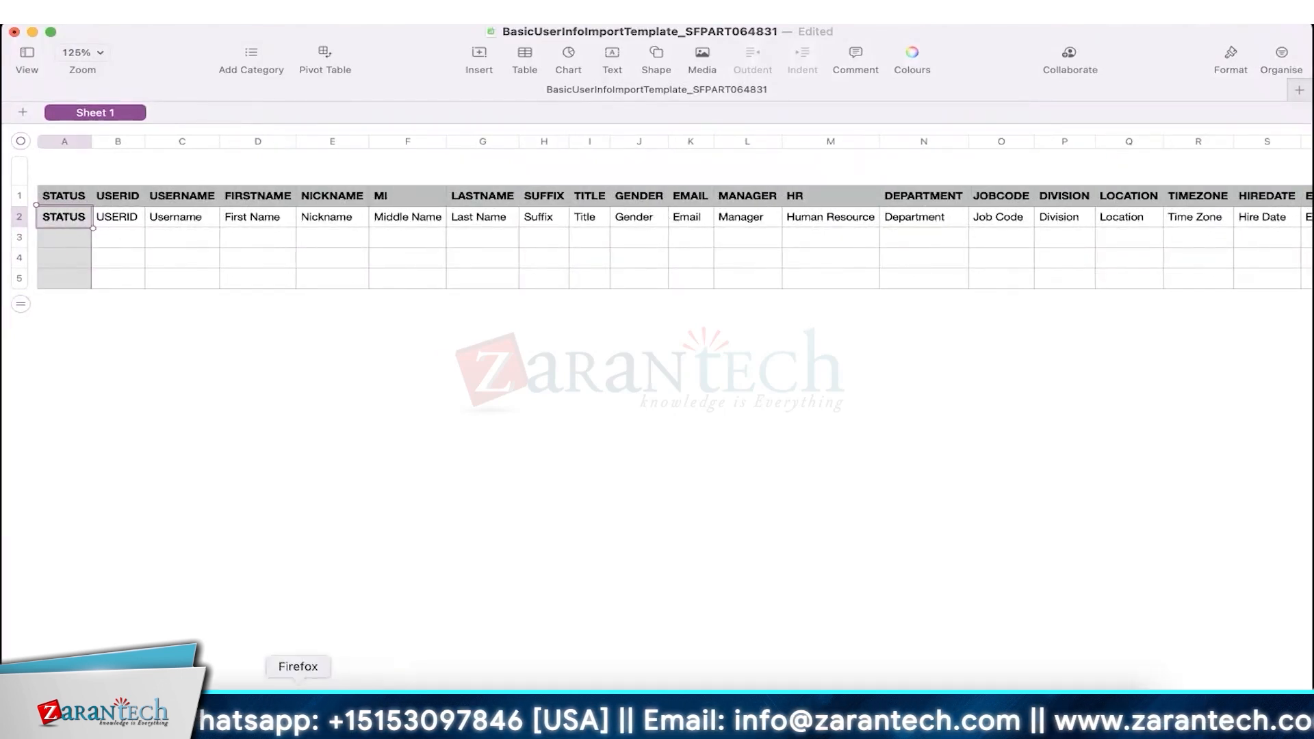
left_click(258, 708)
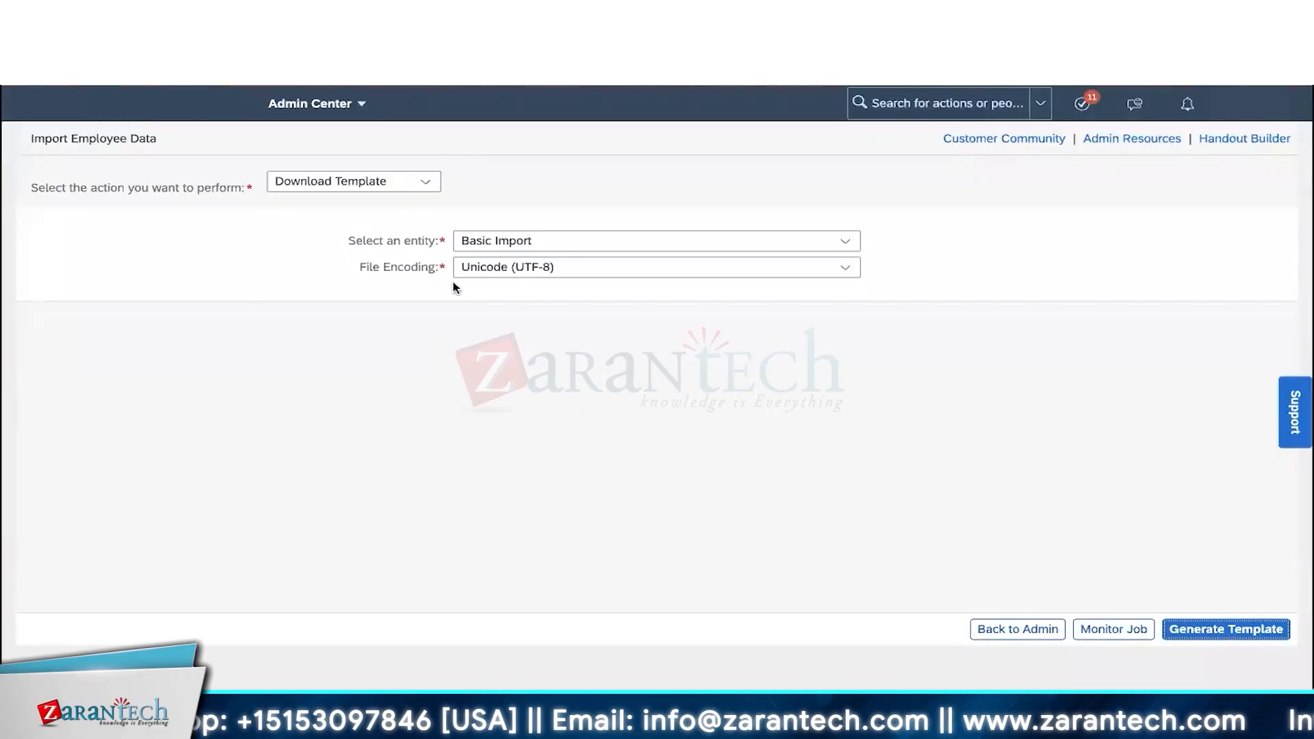
- Confirm the action stays Download Template, then go back to the Numbers template
left_click(433, 175)
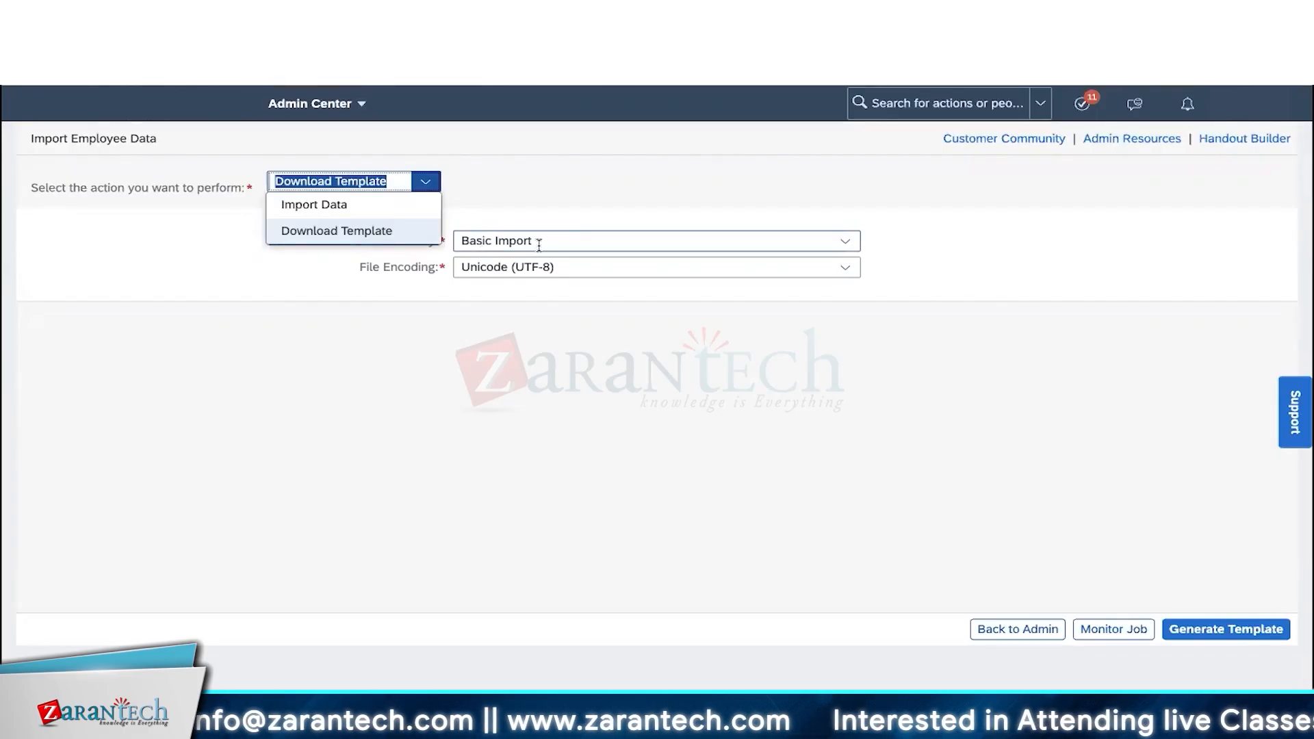
left_click(513, 328)
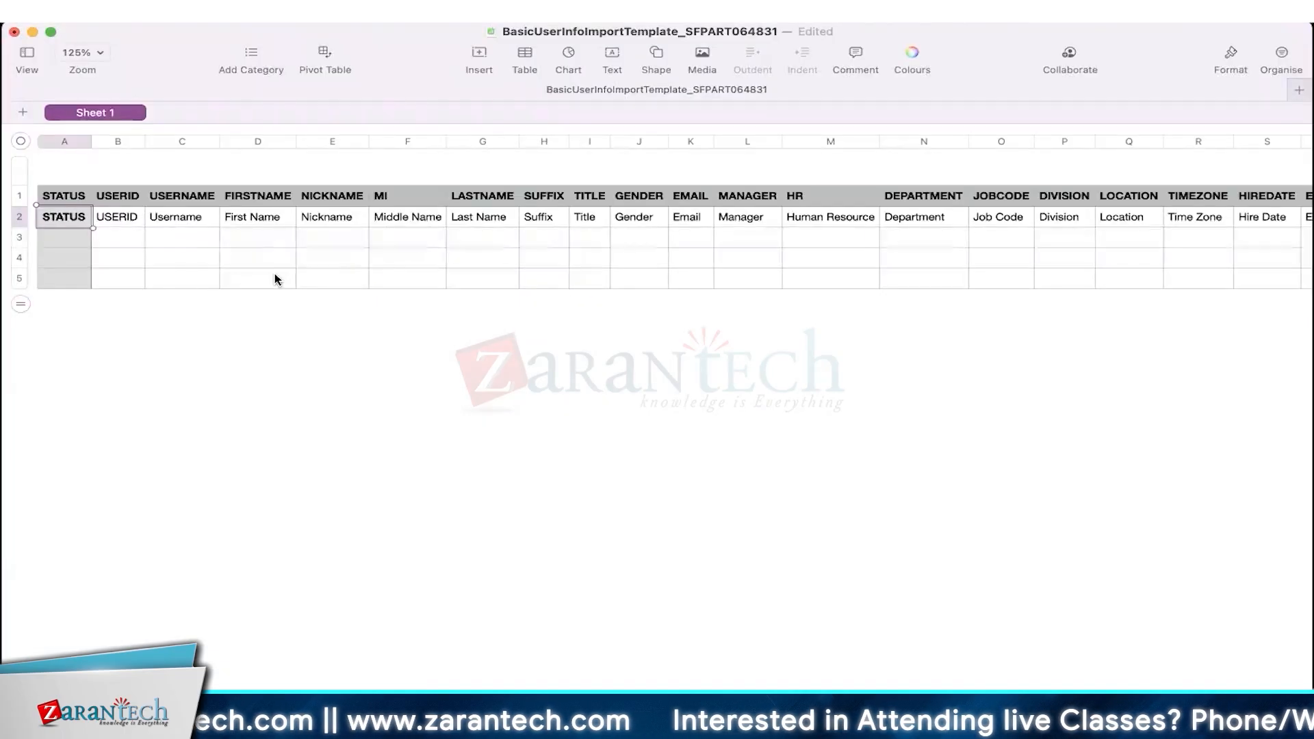
left_click(277, 279)
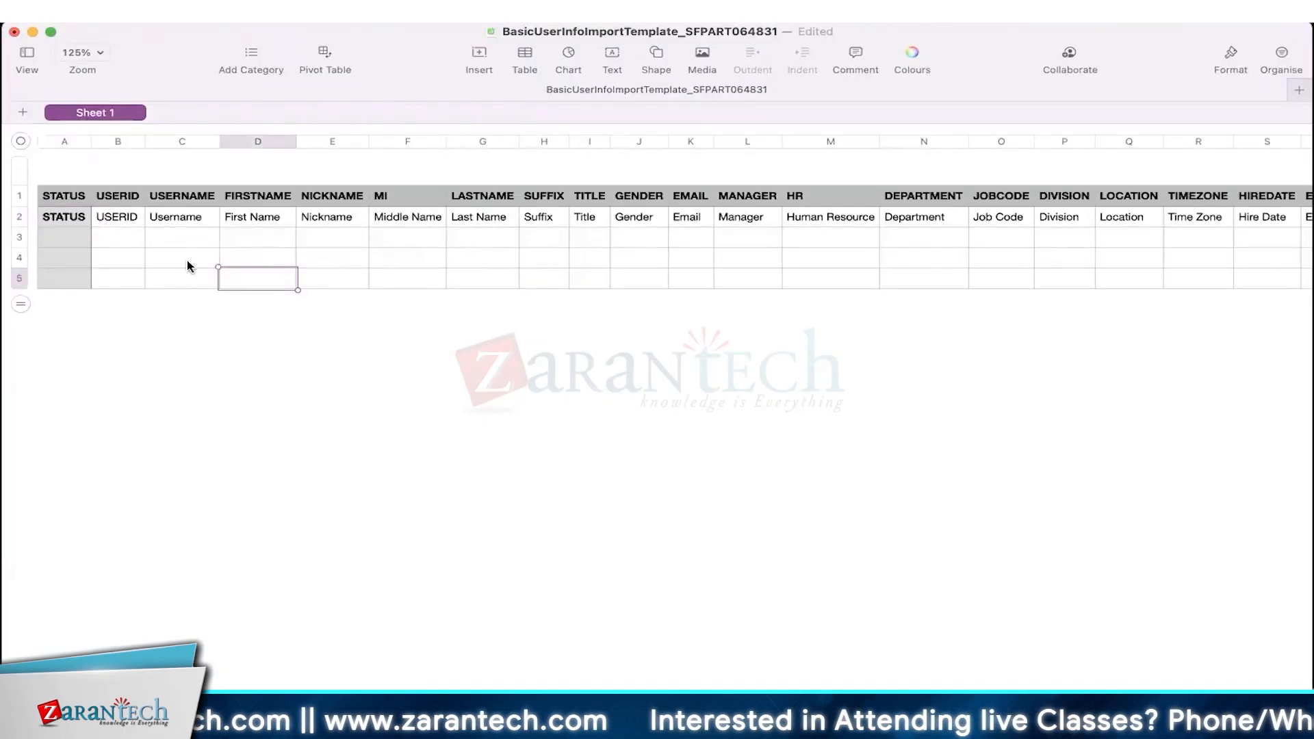
- Enter status Active and user ID upload_user30 in row 3, reusing the ID as username
left_click(66, 239)
type("Active")
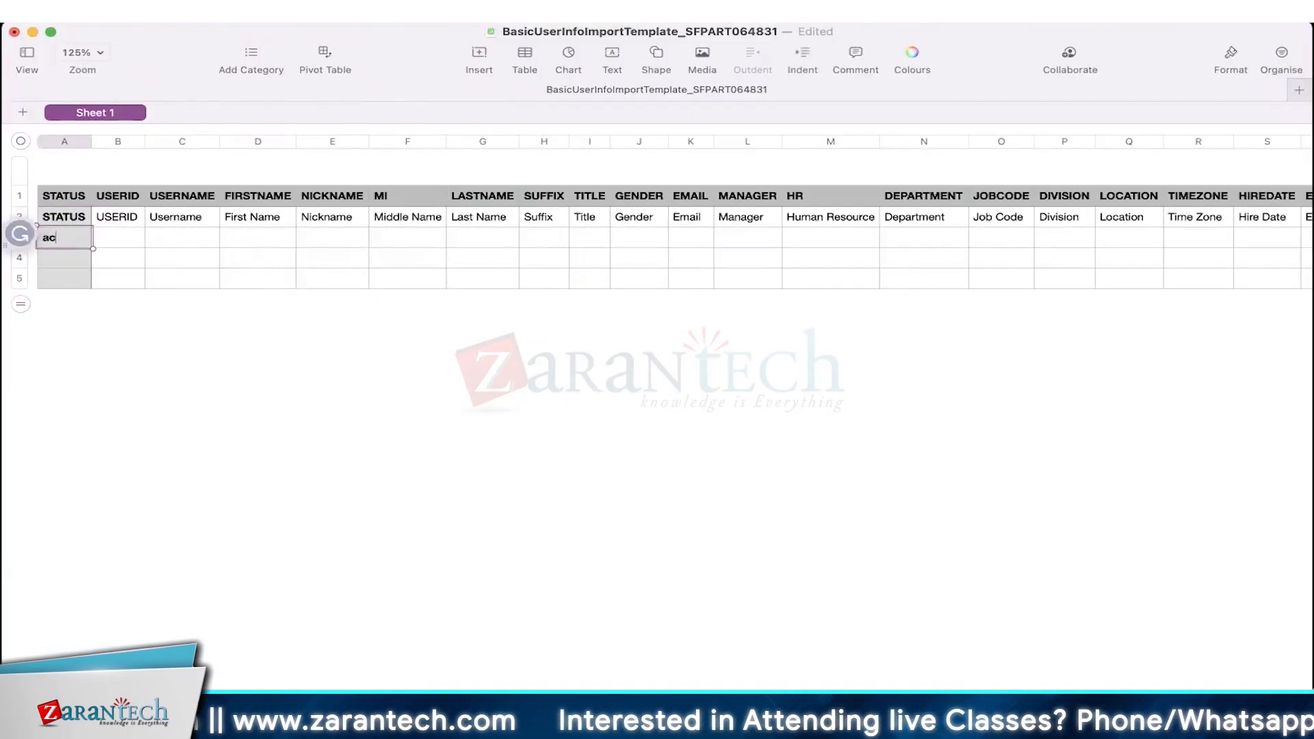
left_click(108, 248)
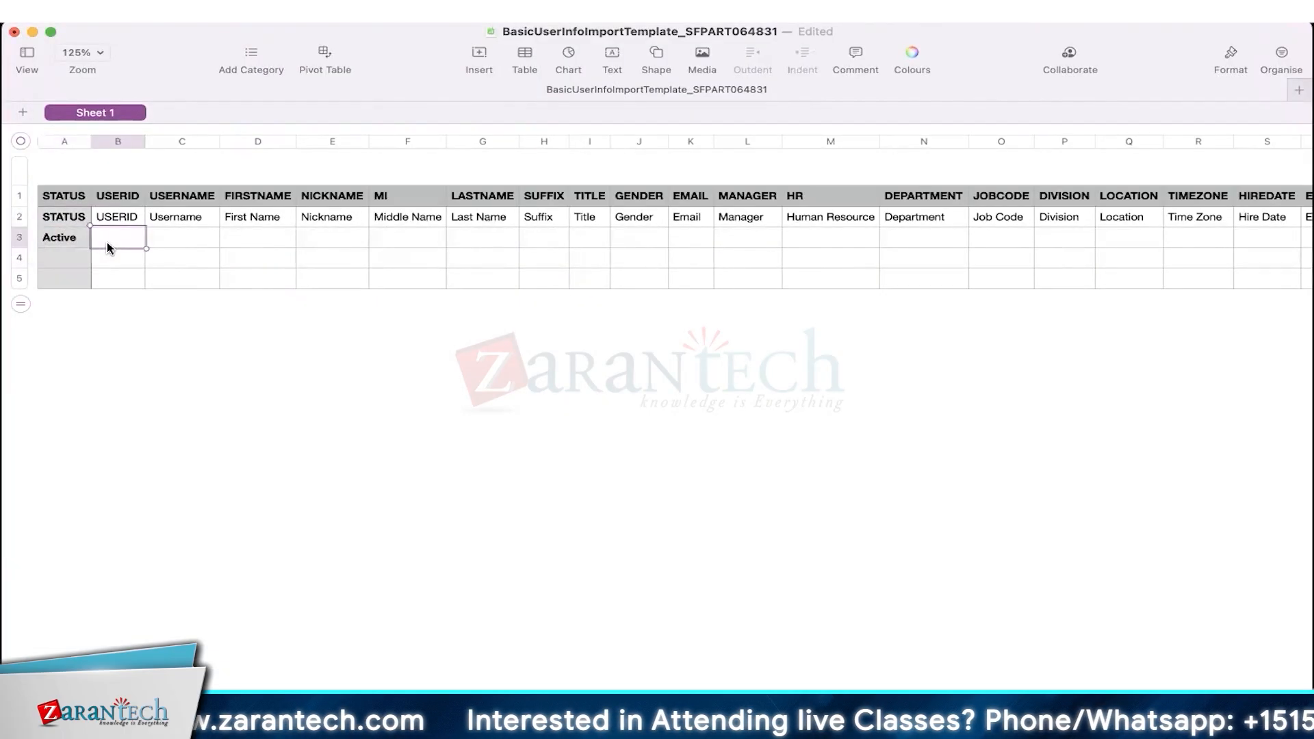
type("upload_user30")
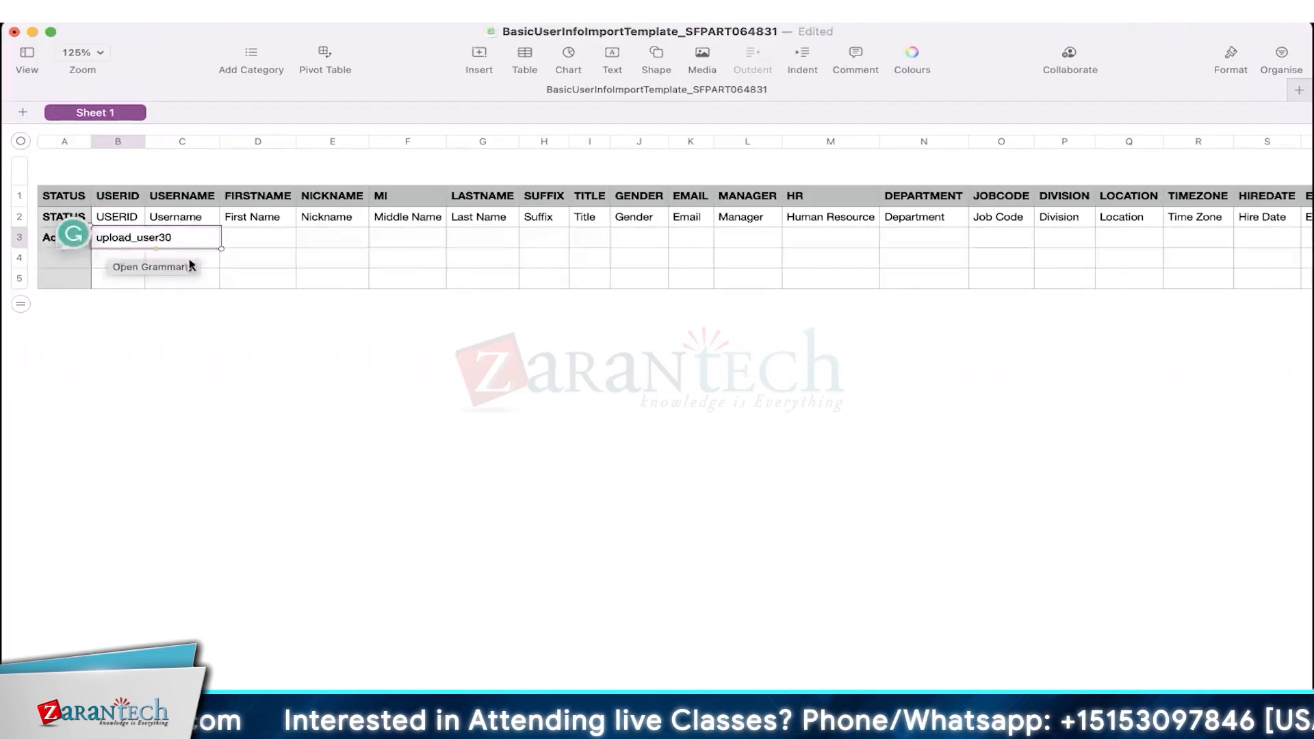
left_click(267, 259)
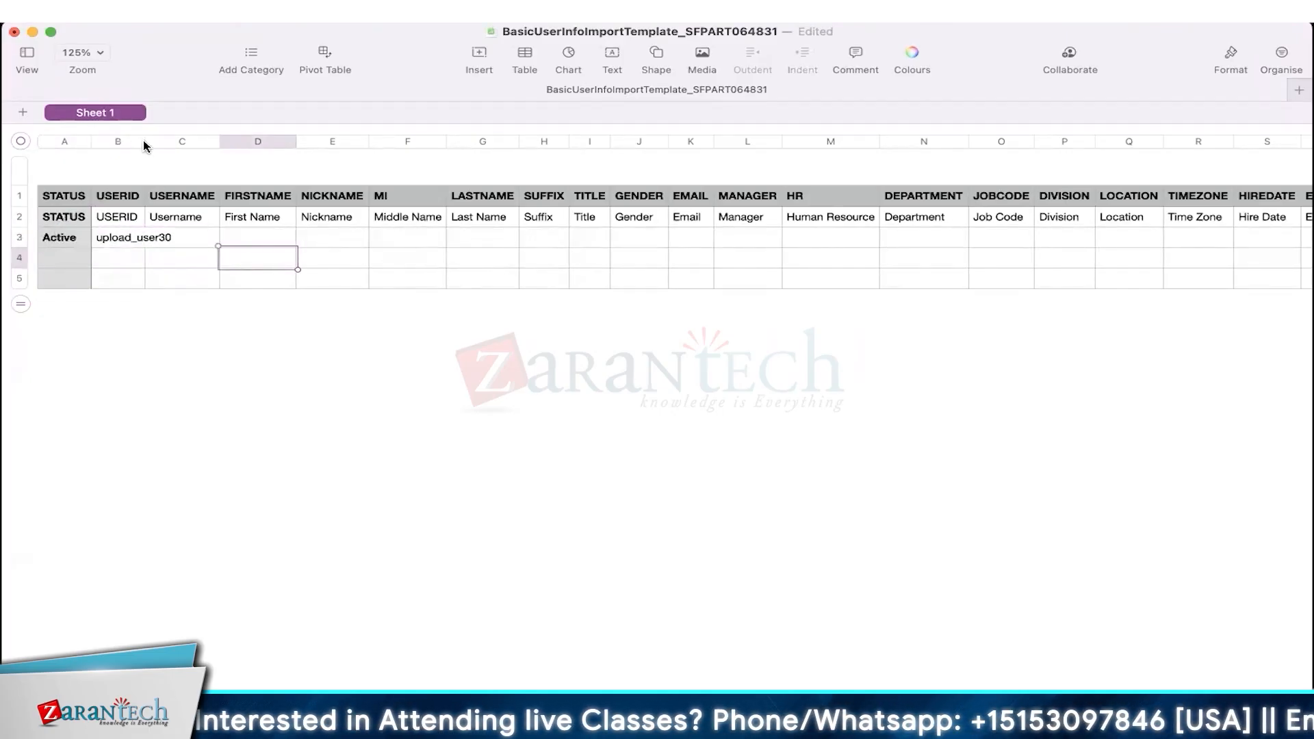
left_click_drag(143, 141, 176, 141)
left_click(147, 241)
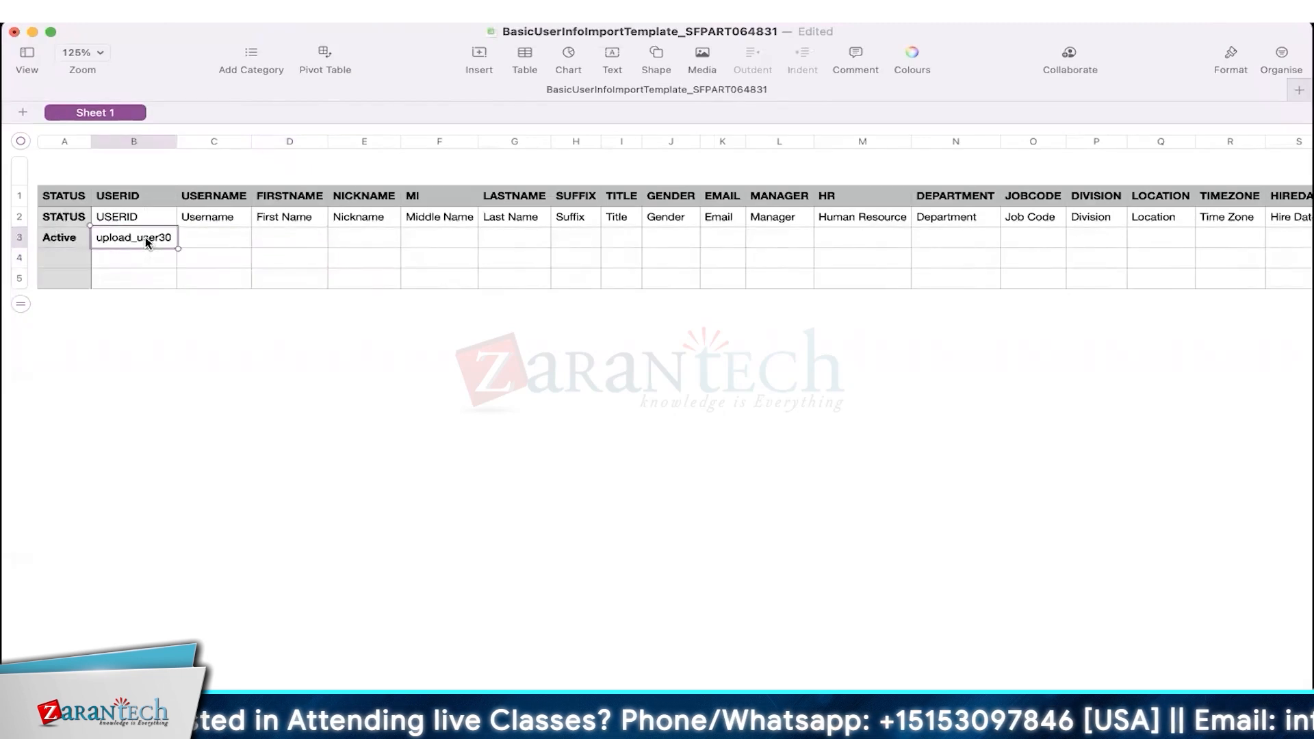
type("c")
key("super+z")
key("super+a")
key("super+c")
key("Tab")
key("super+v")
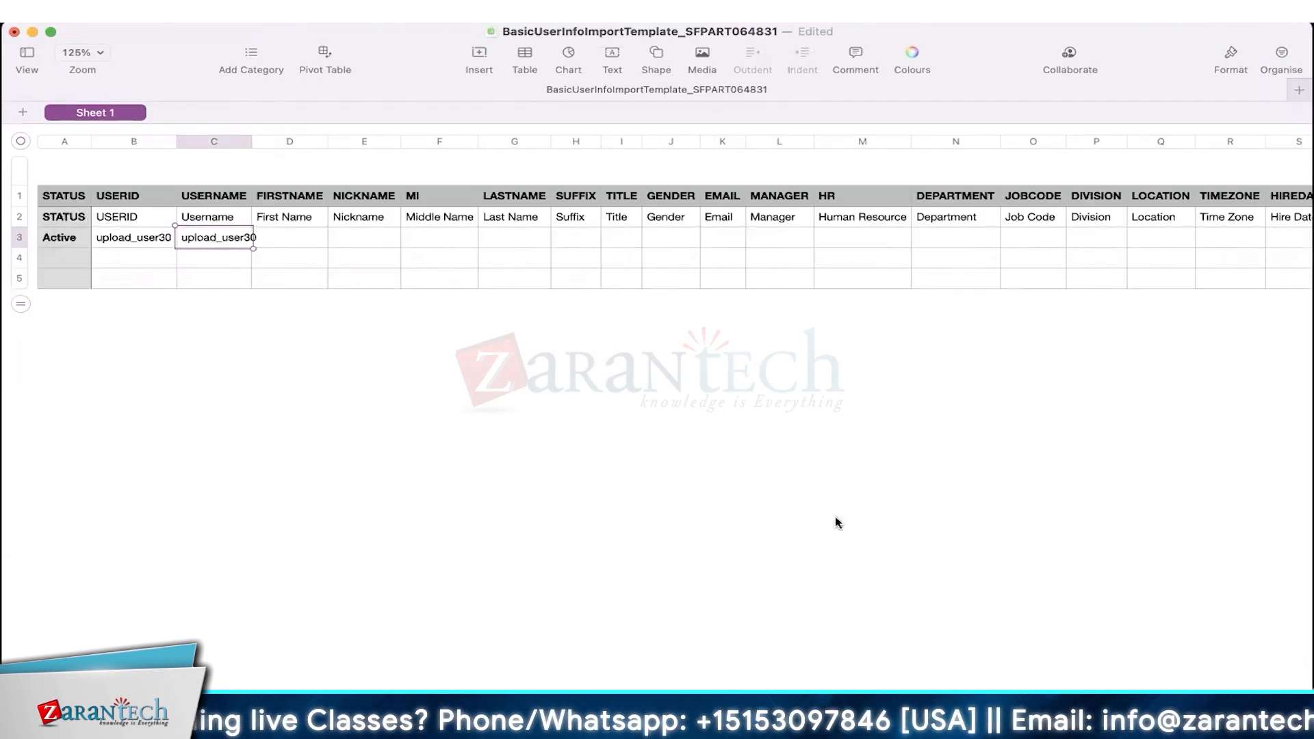
key("Tab")
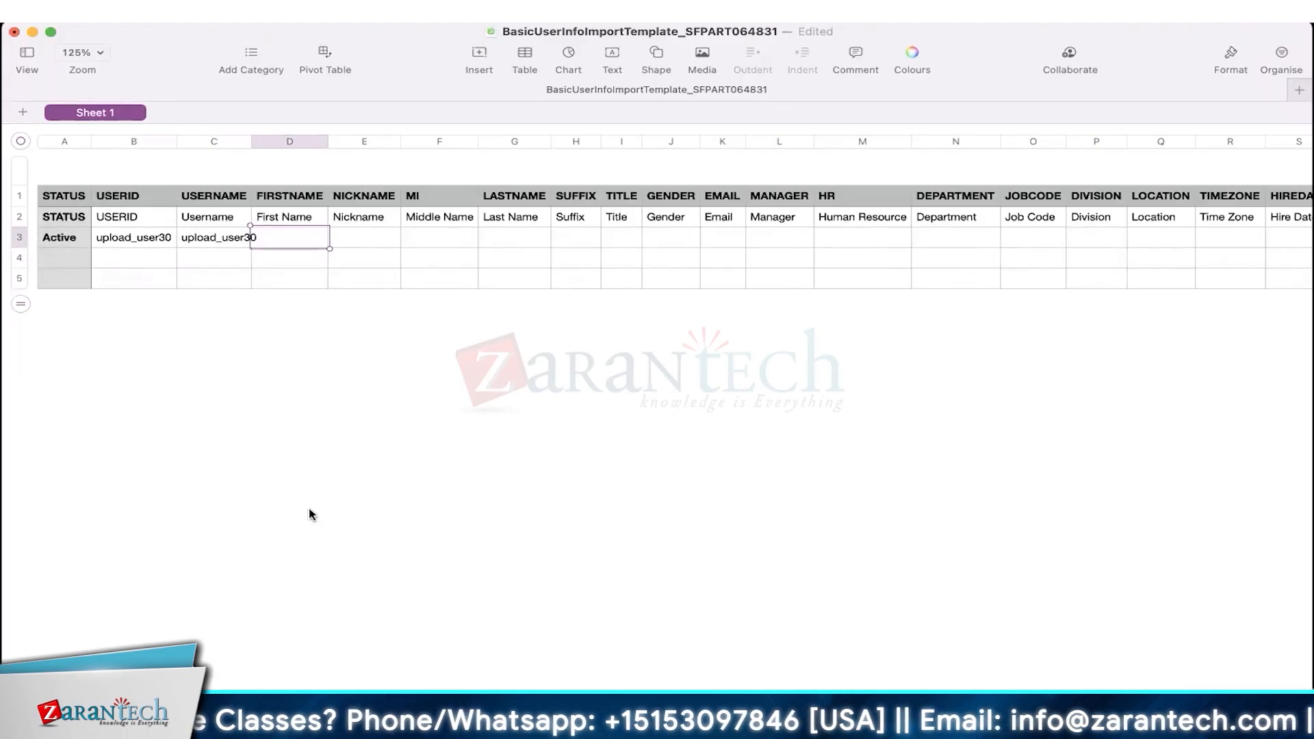
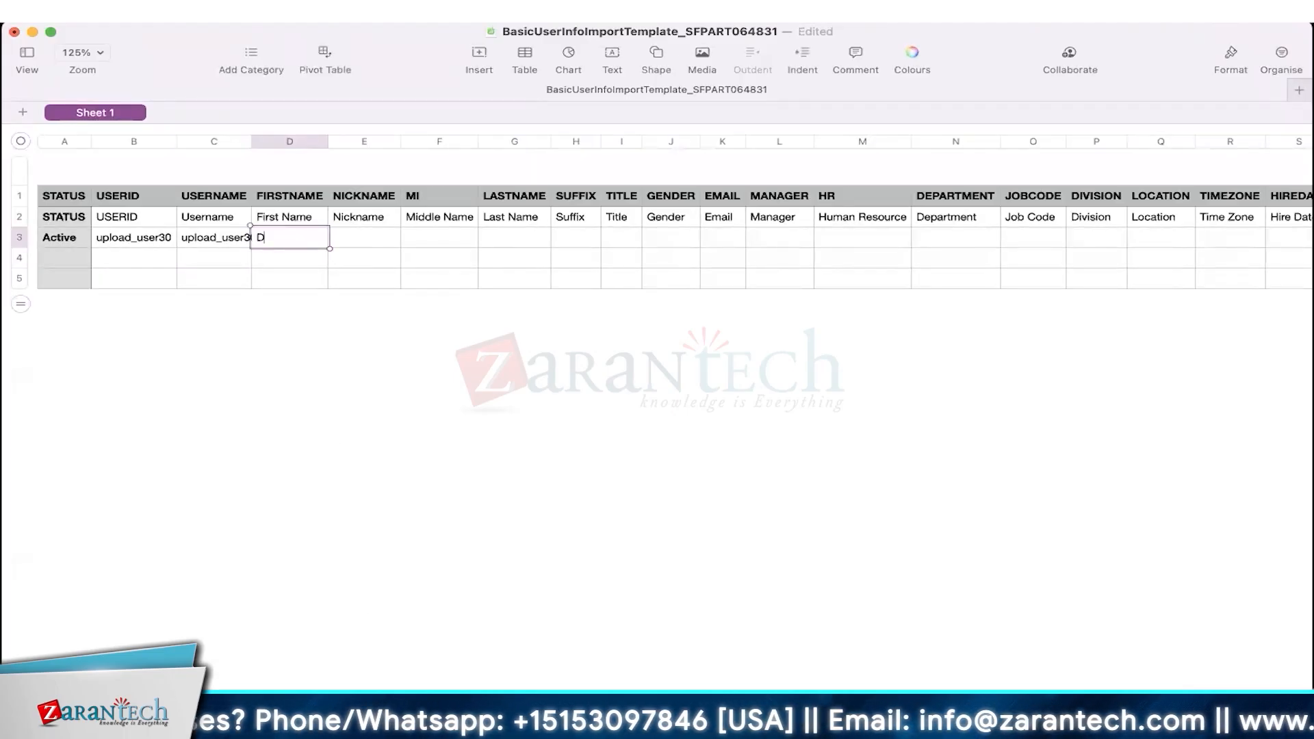
- Fill in the user's first and last name, title Analyst, gender M and e-mail address
key("Tab")
key("Tab")
key("Tab")
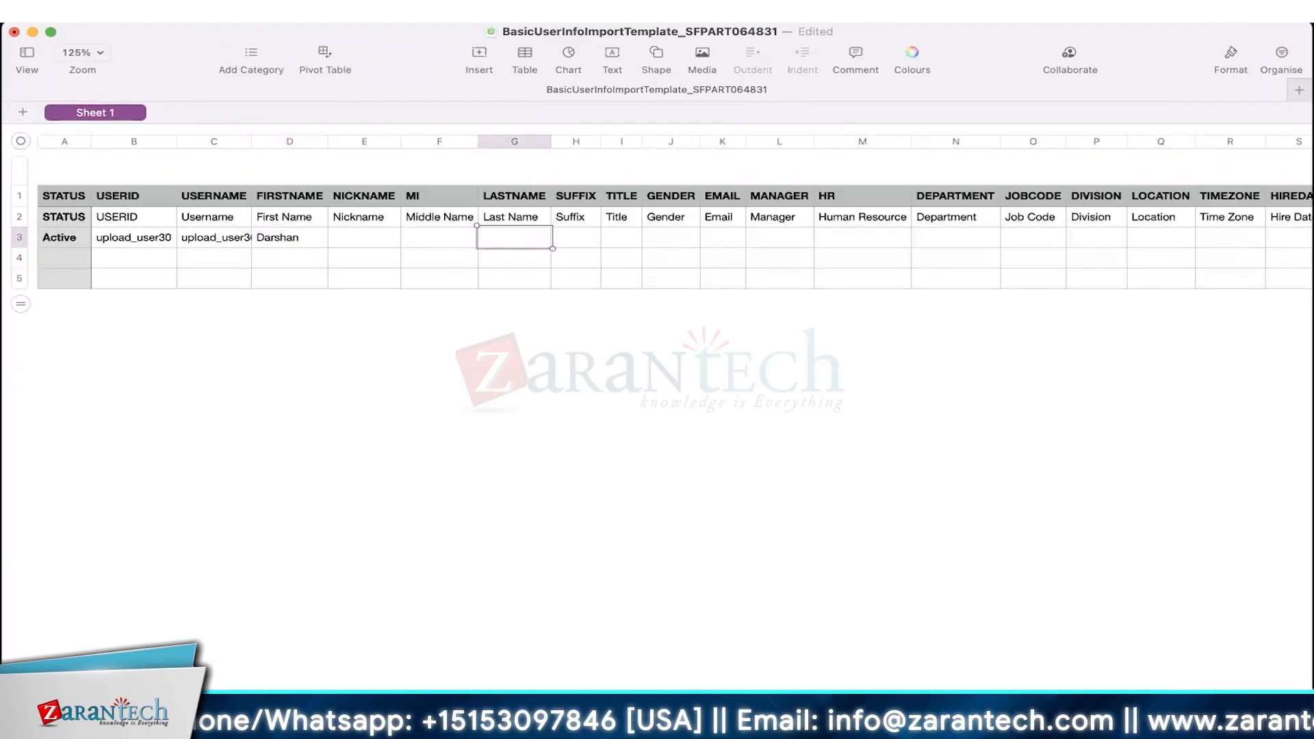
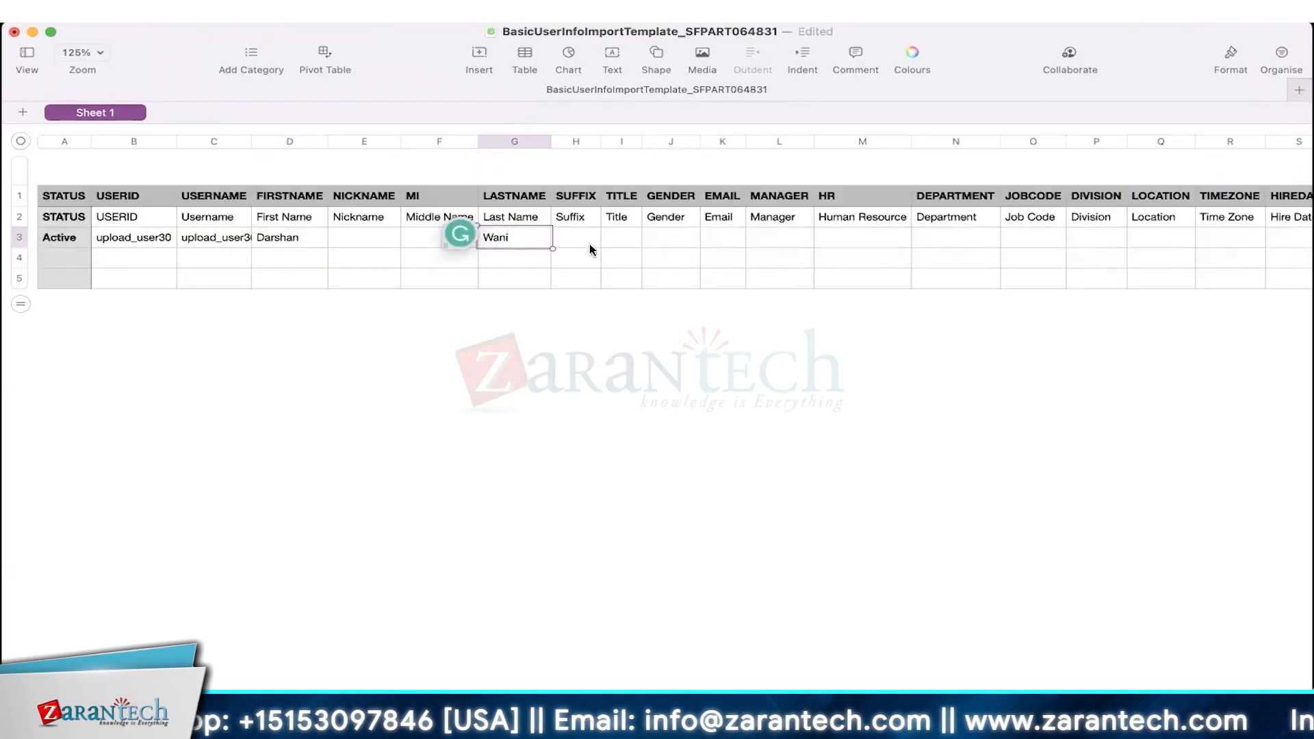
left_click(617, 236)
type("Analyst")
key("Tab")
type("M")
key("Tab")
key("Tab")
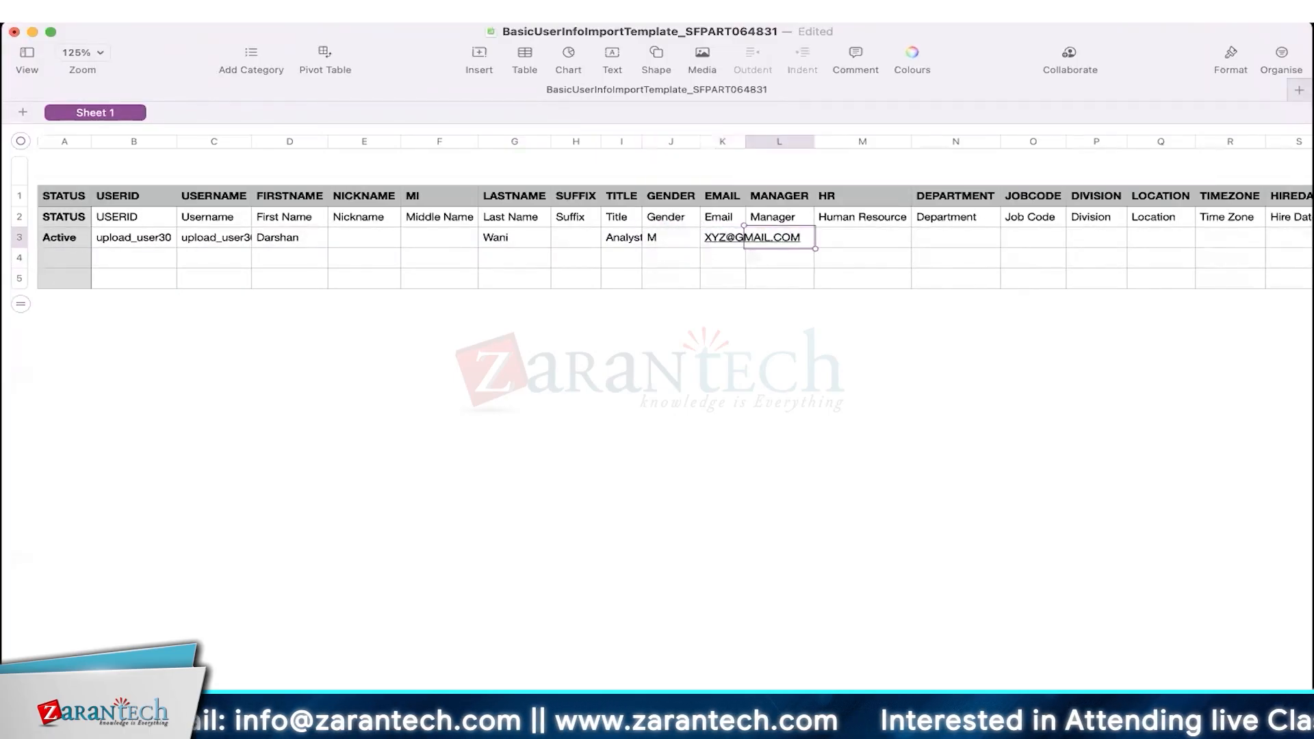
- Autofit the e-mail column, set the manager to the admin user, and HR to NO_HR
double_click(744, 141)
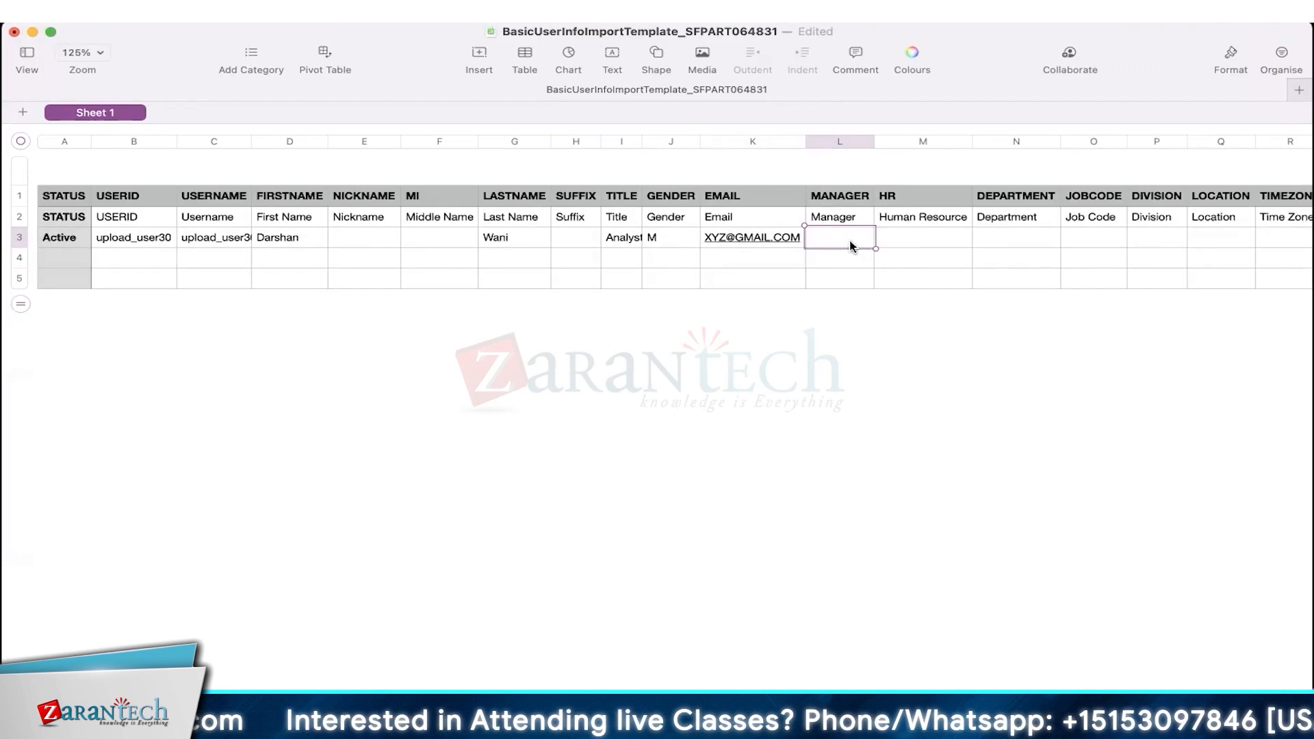
type("sfad")
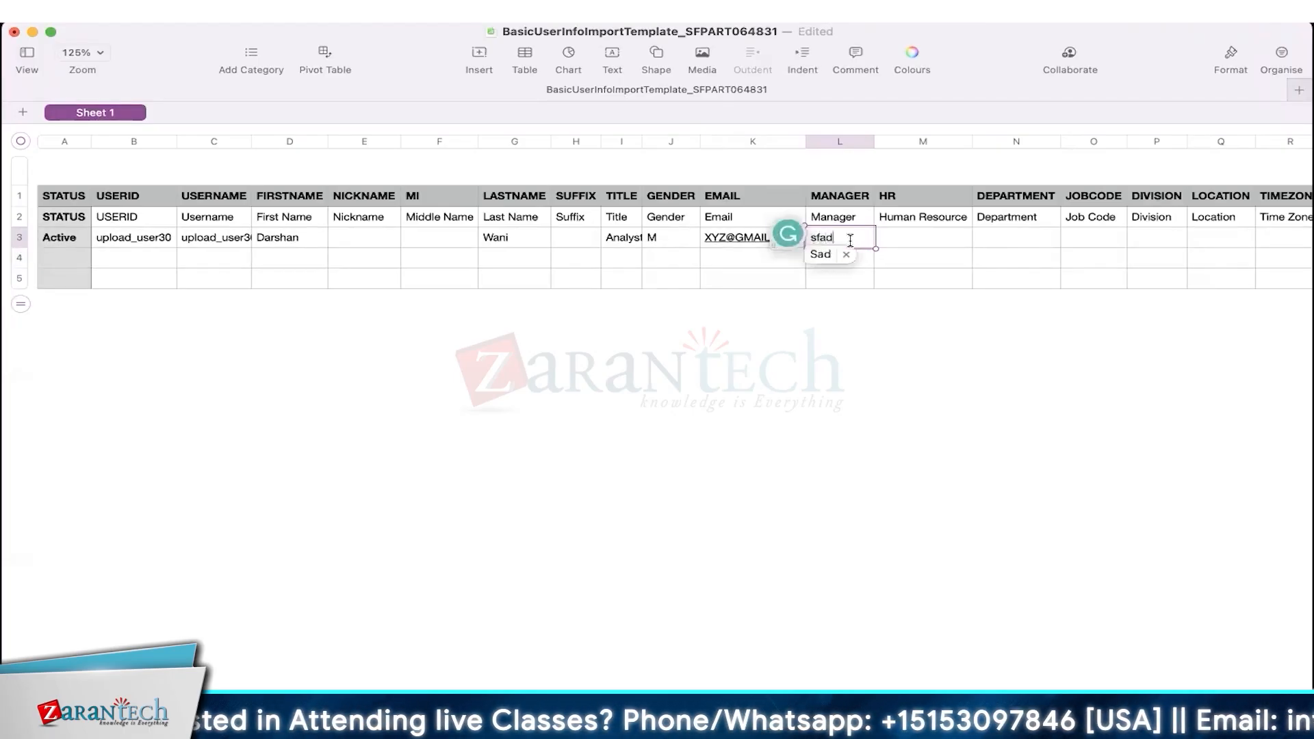
type("min")
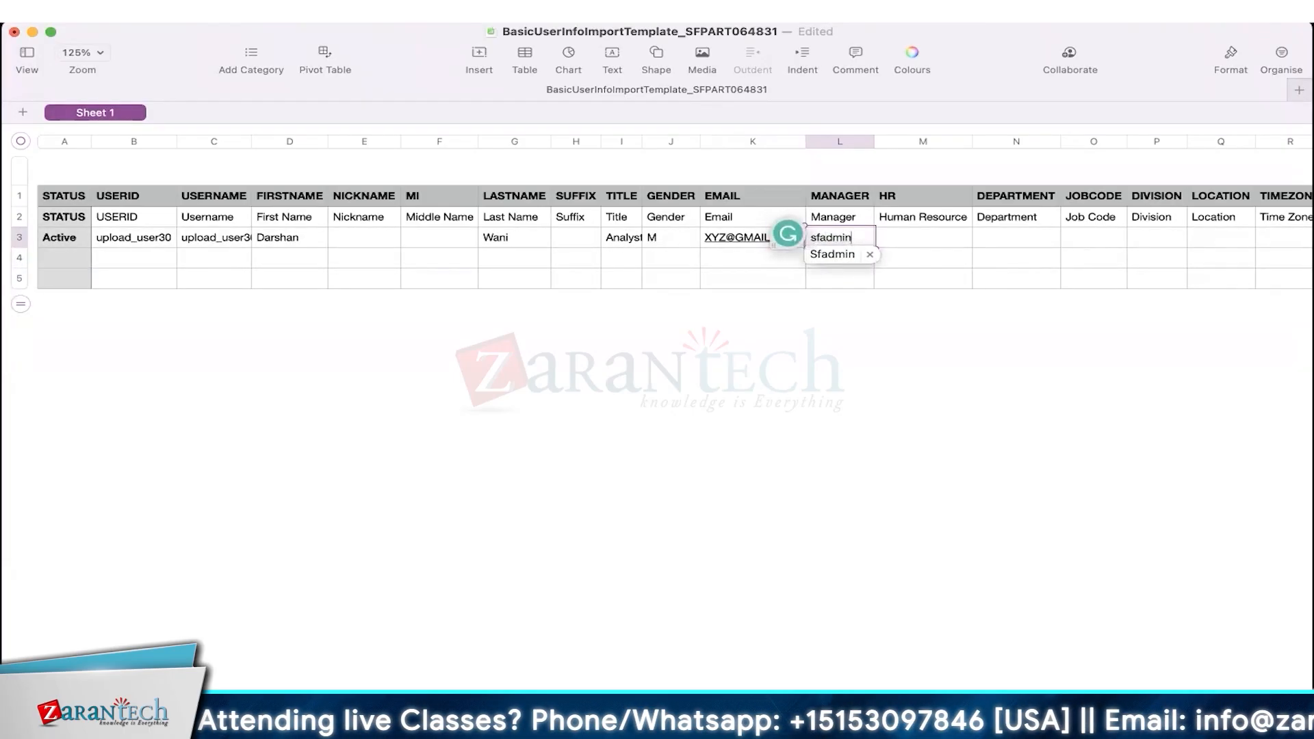
key("Left")
key("Left")
key("Left")
key("Left")
key("Left")
key("Left")
key("BackSpace")
type("s")
key("Tab")
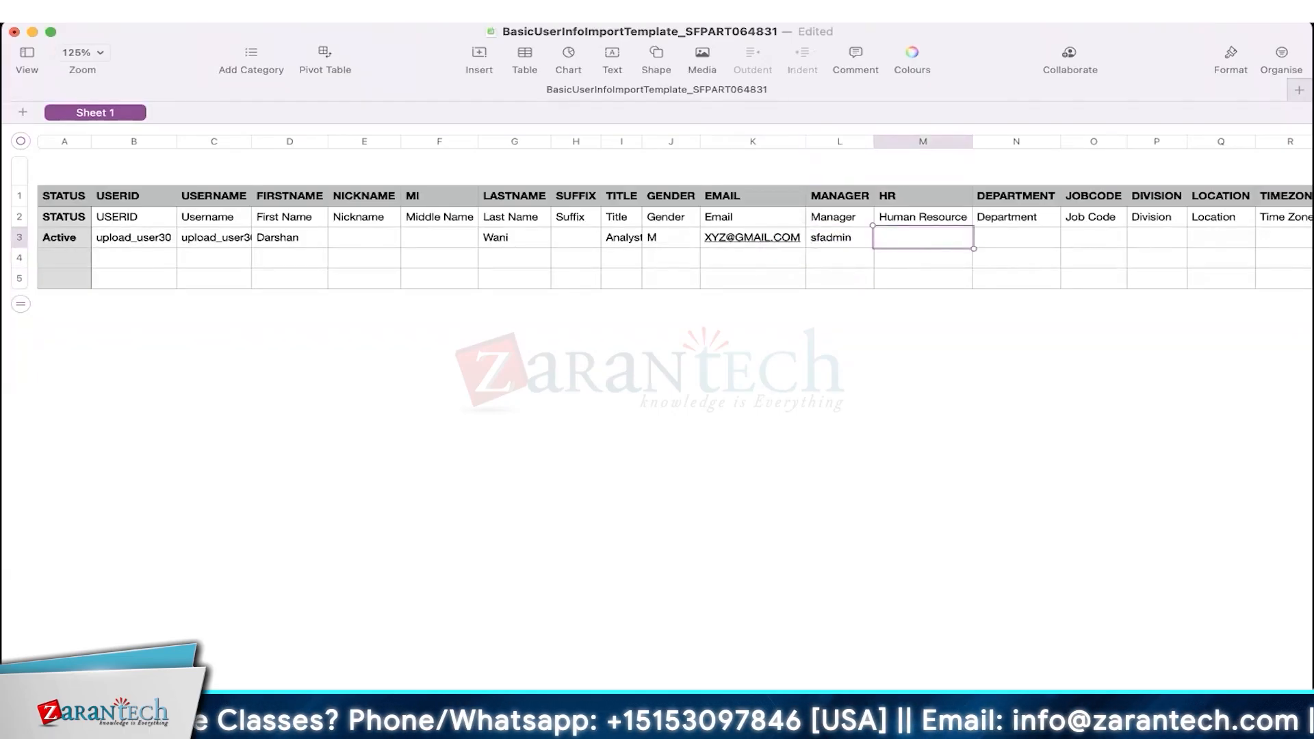
type("NO_HR")
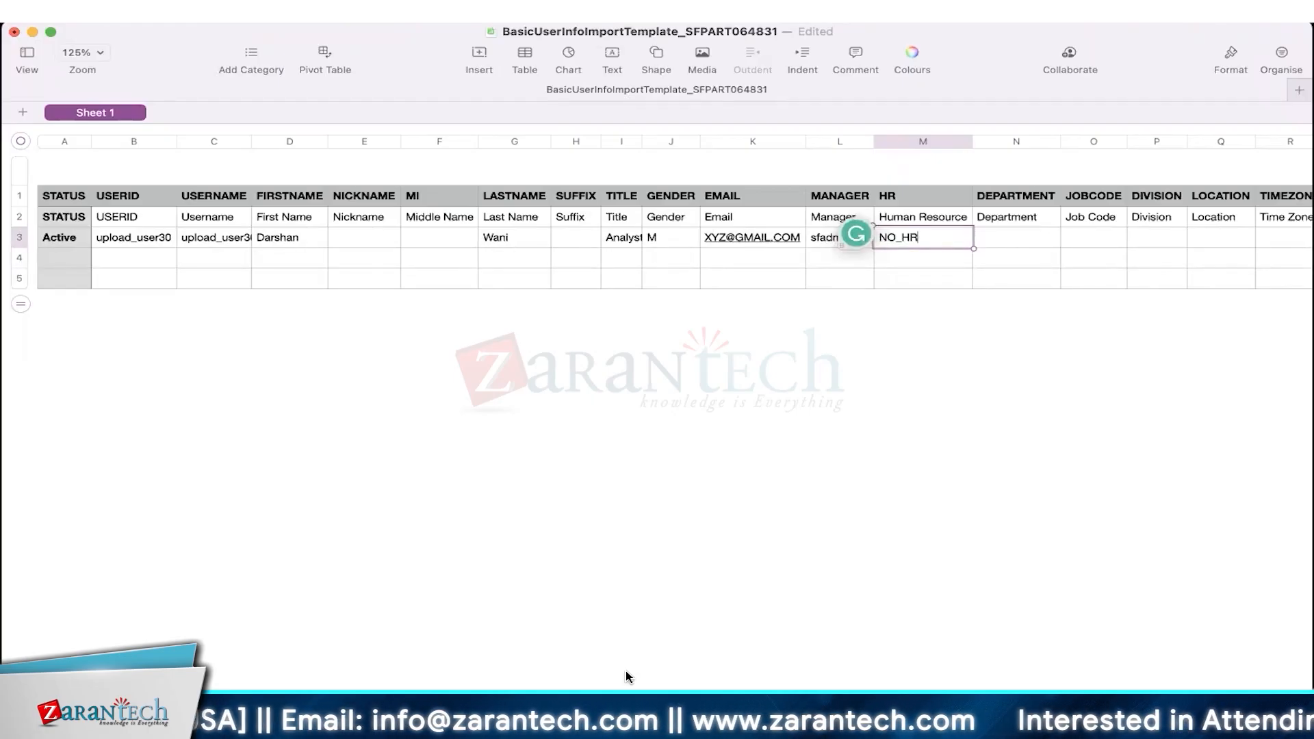
key("shift+Tab")
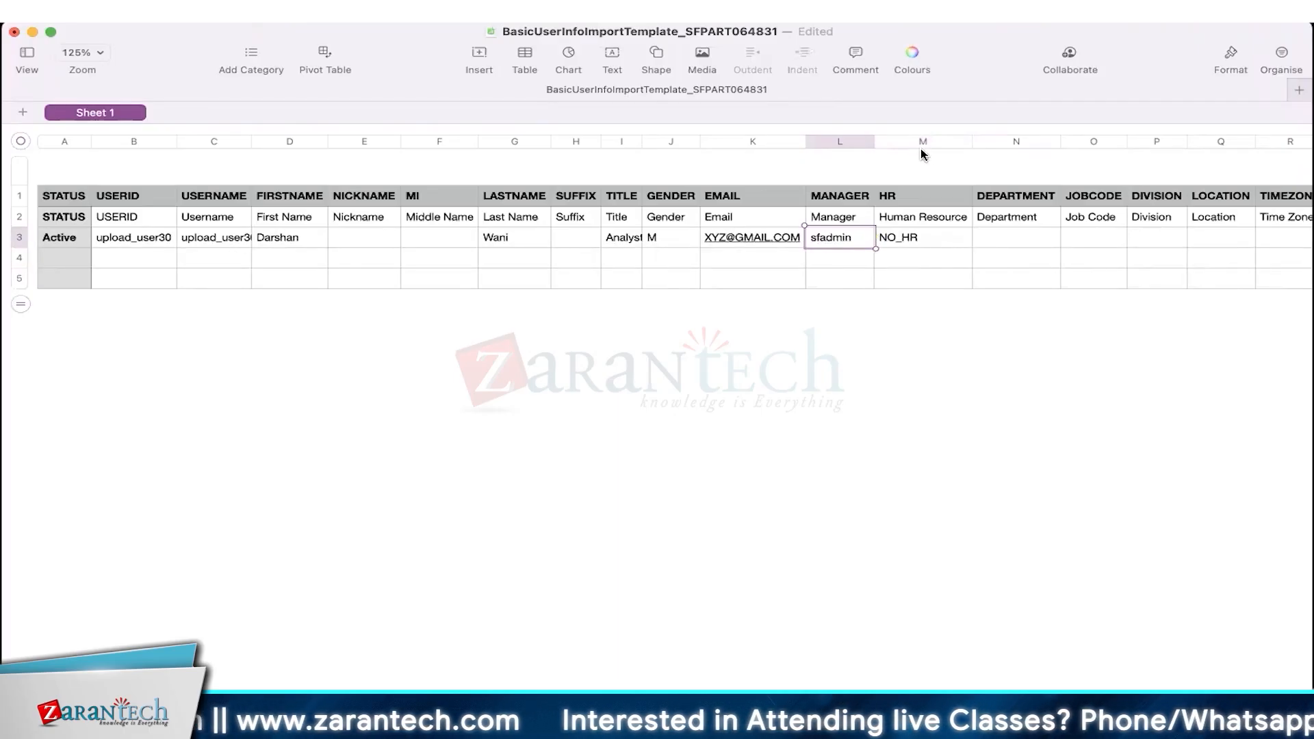
- Set the DEFAULT_LOCALE cell in row 3 to en_US
left_click_drag(920, 141, 671, 142)
left_click_drag(370, 162, 313, 160)
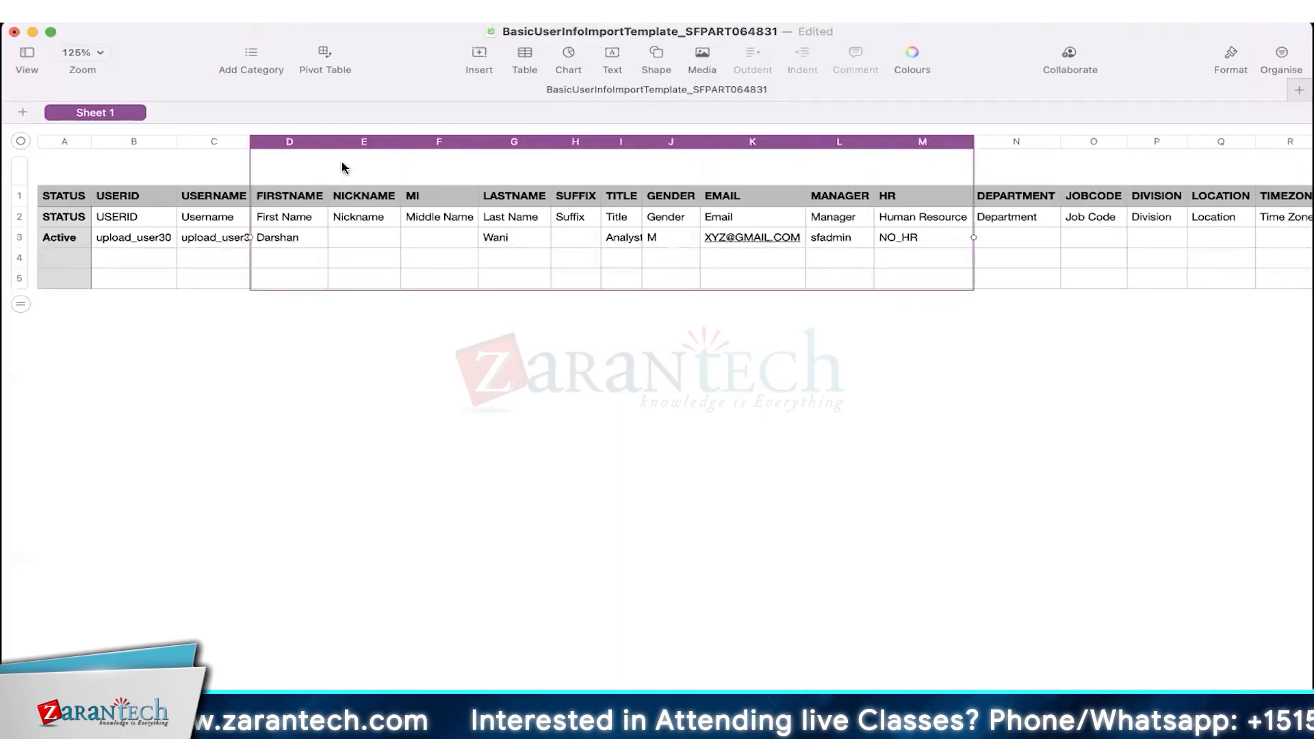
scroll(1034, 243, "right", 10)
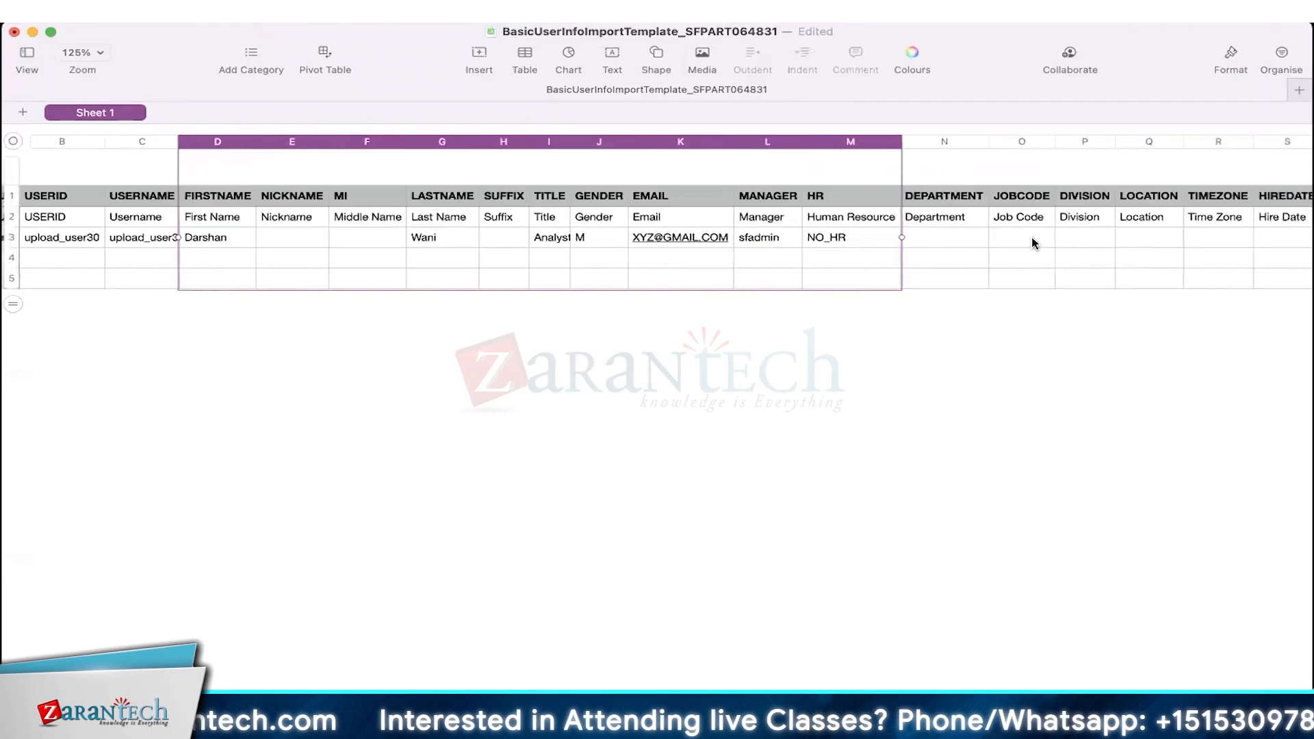
scroll(1033, 238, "right", 8)
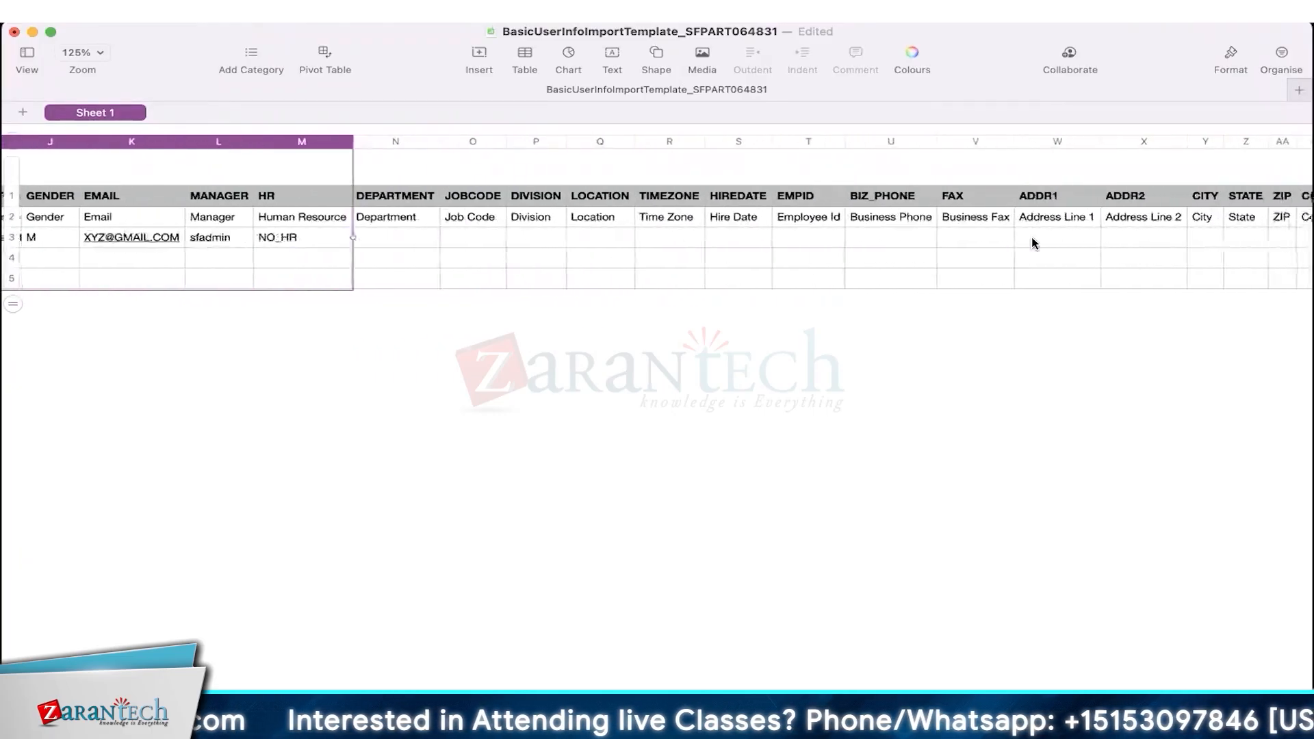
scroll(1033, 242, "right", 8)
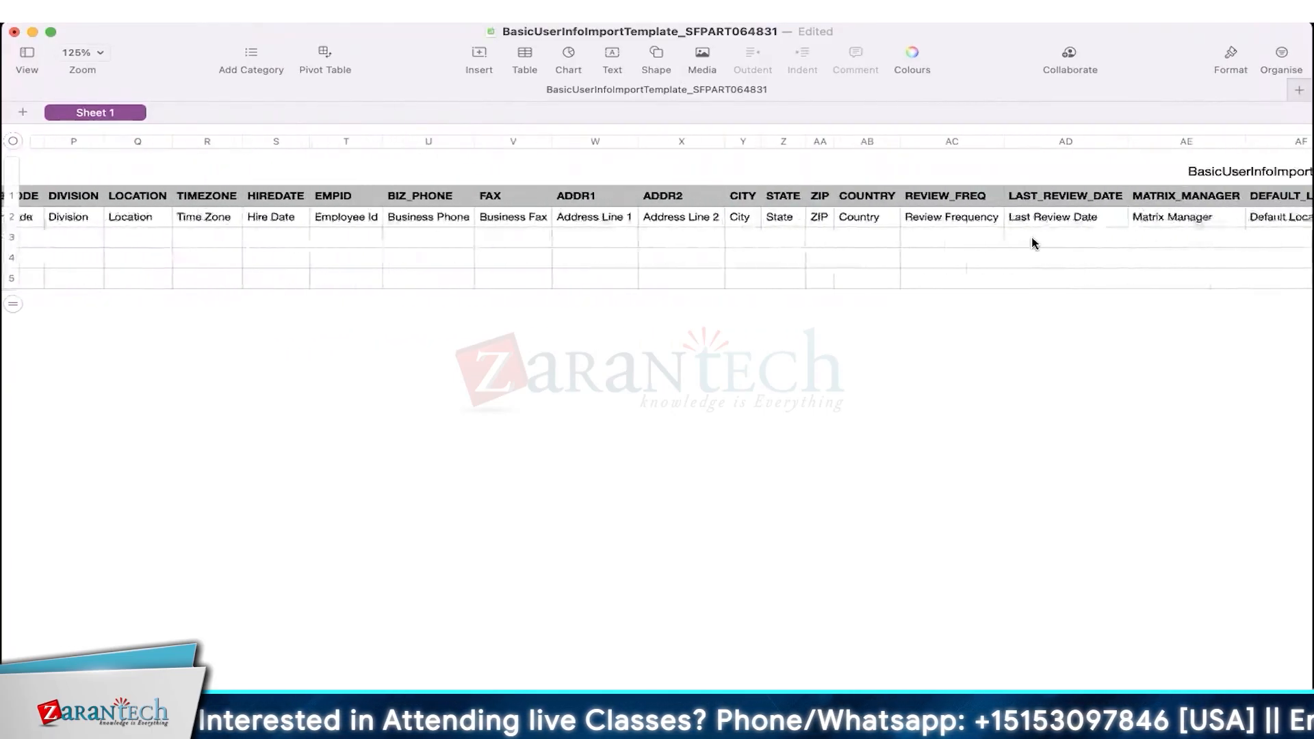
scroll(1034, 243, "right", 1)
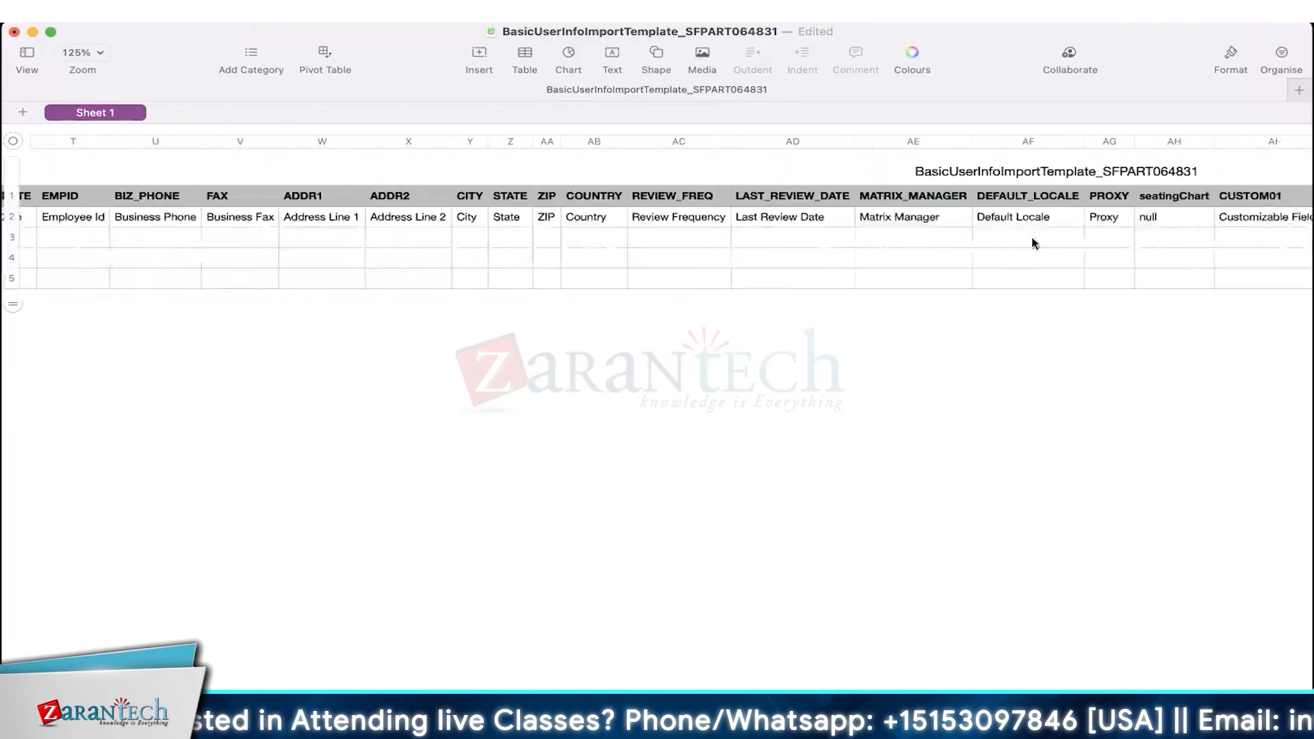
left_click(1033, 240)
left_click(1000, 147)
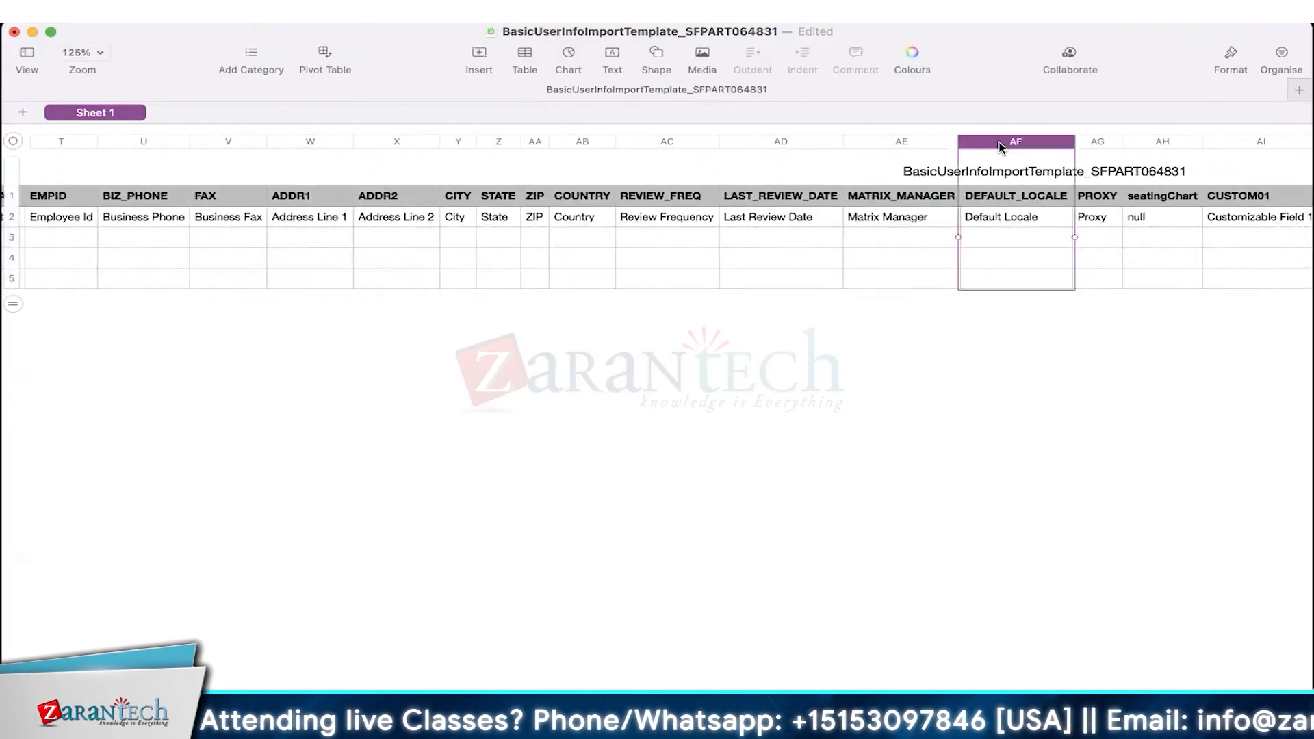
left_click(1015, 241)
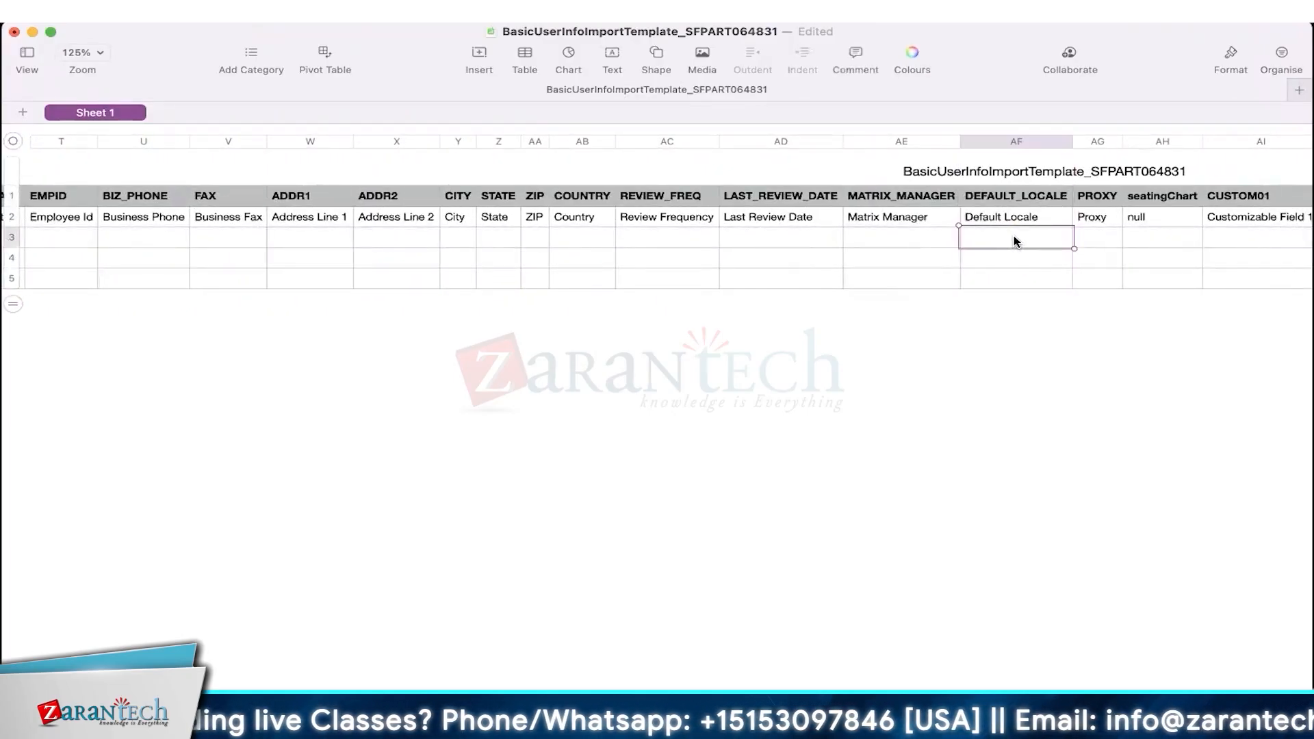
type("en")
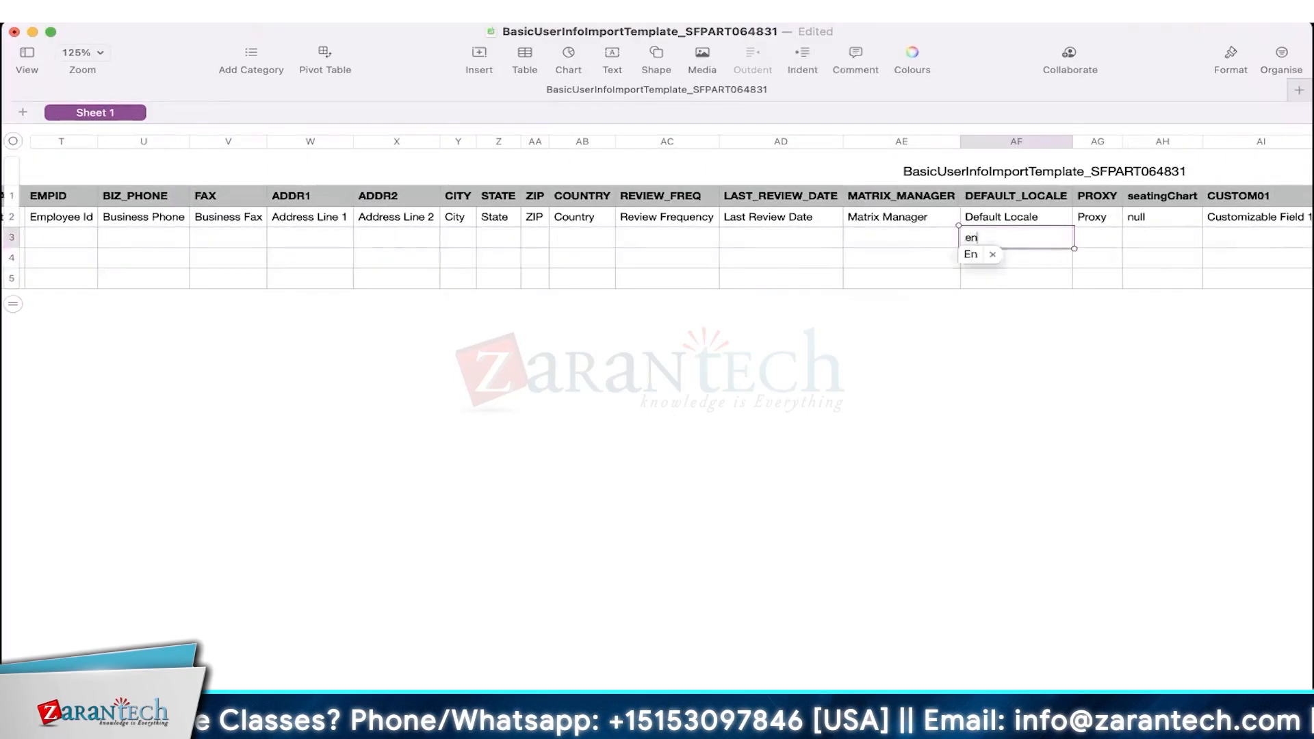
type("_US")
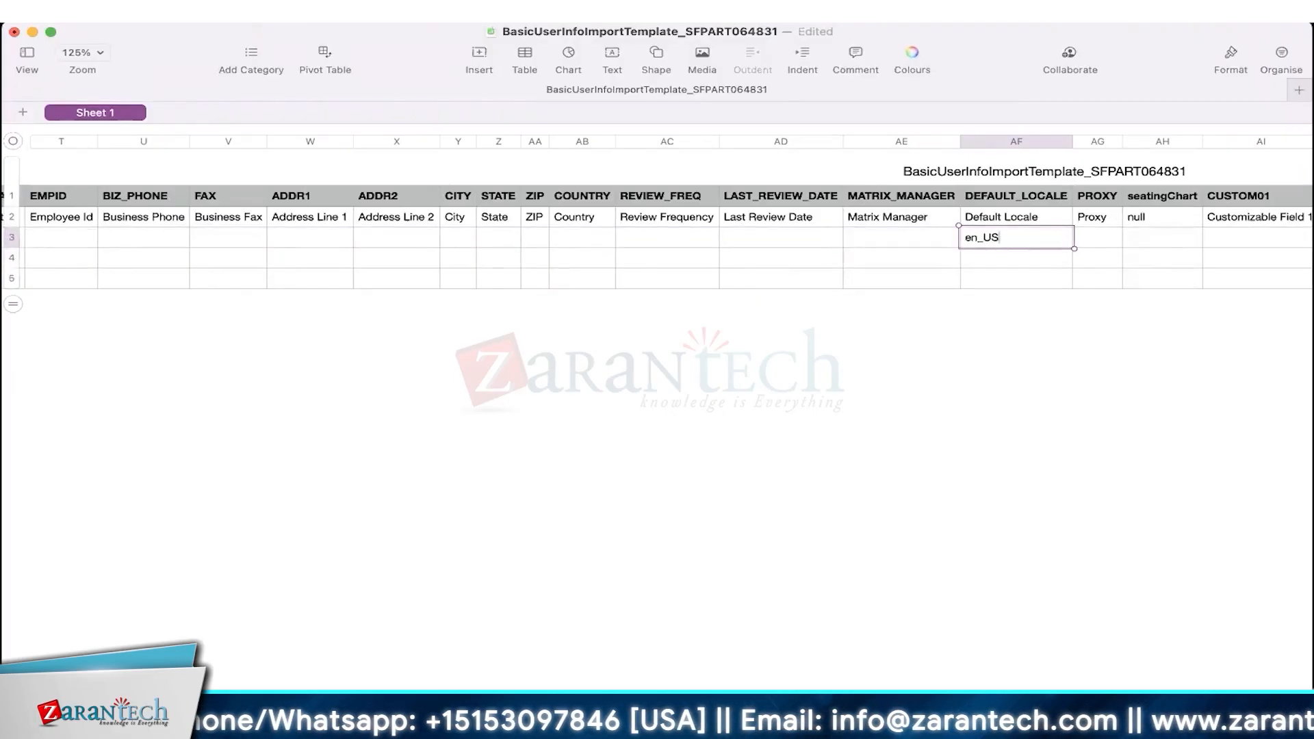
left_click(992, 263)
left_click(1029, 237)
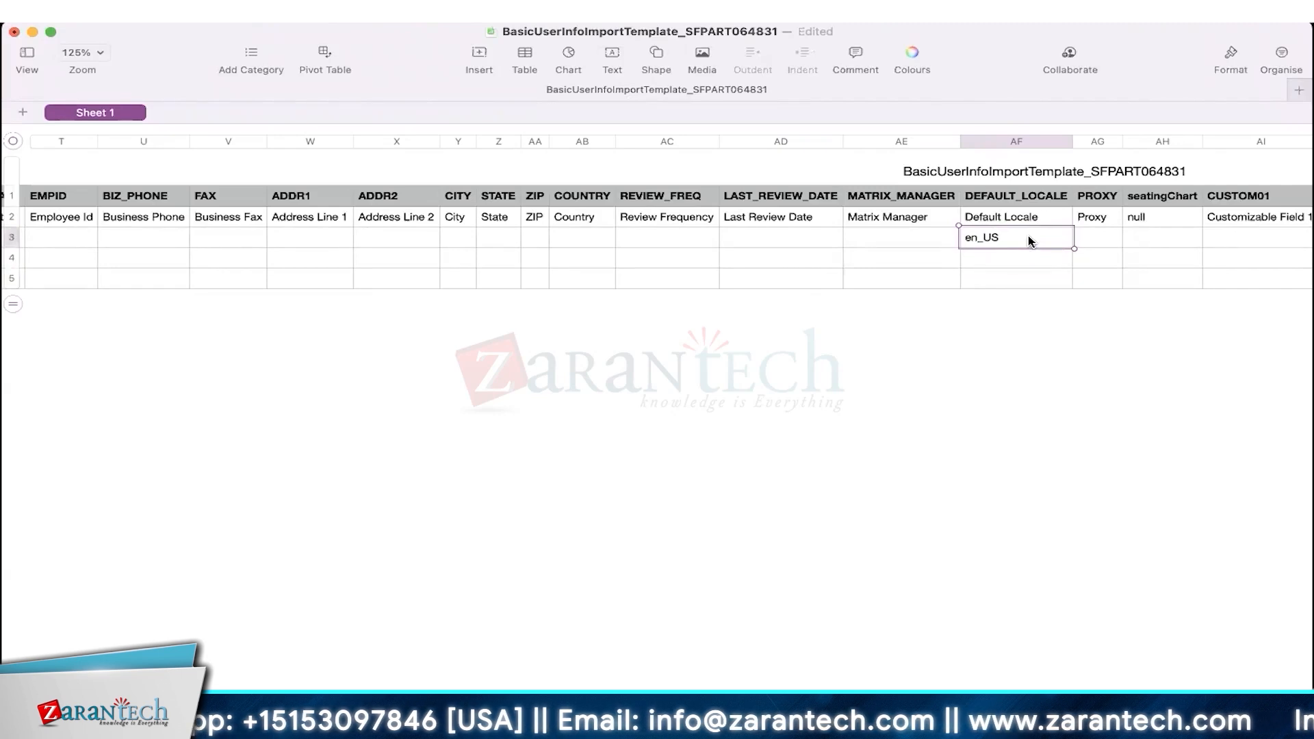
- Enter upload_user30 as the Assignment ID in AZ3, then select columns A to M
scroll(1028, 235, "left", 15)
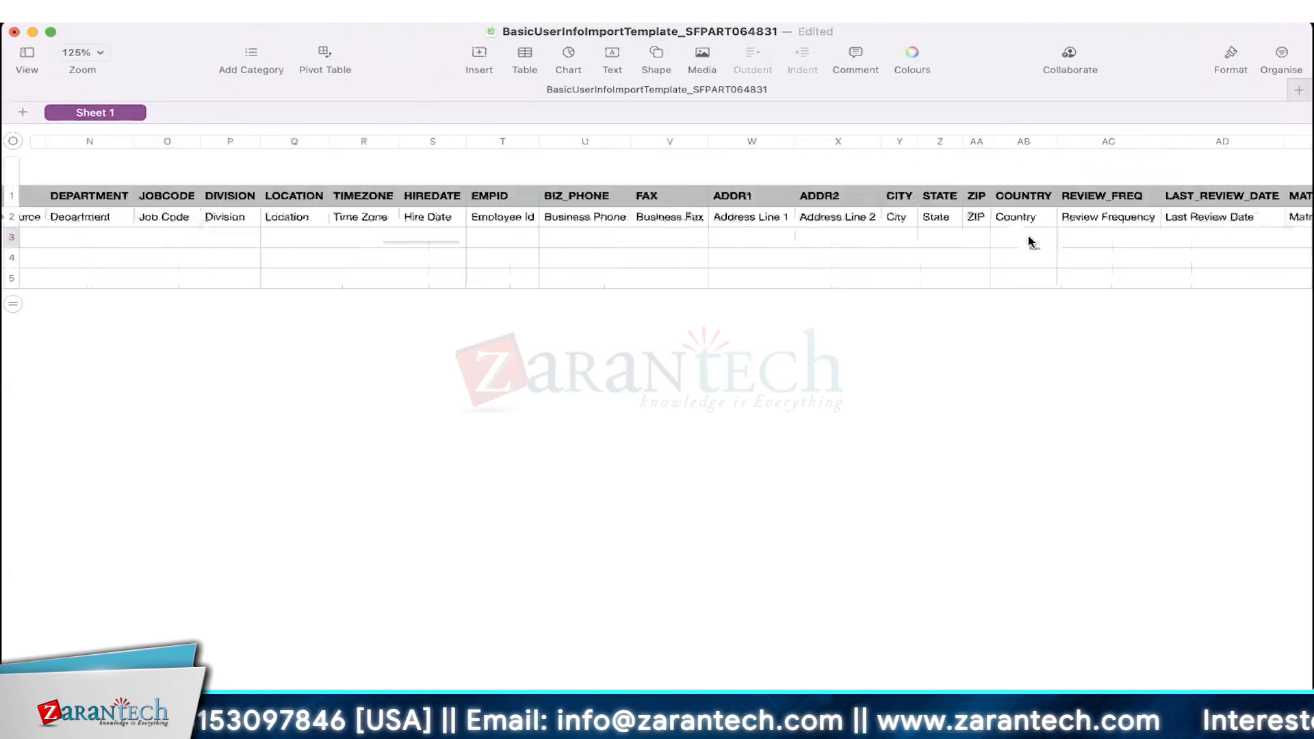
left_click(121, 238)
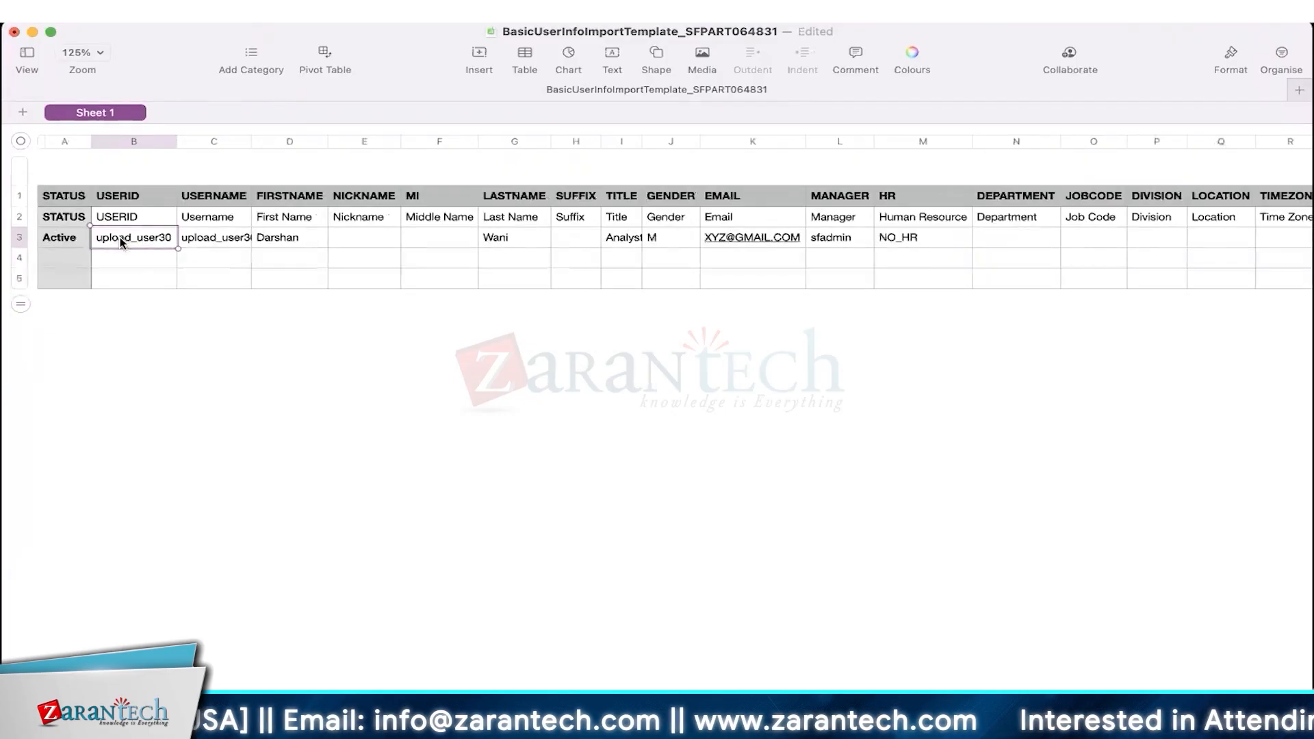
scroll(523, 356, "right", 20)
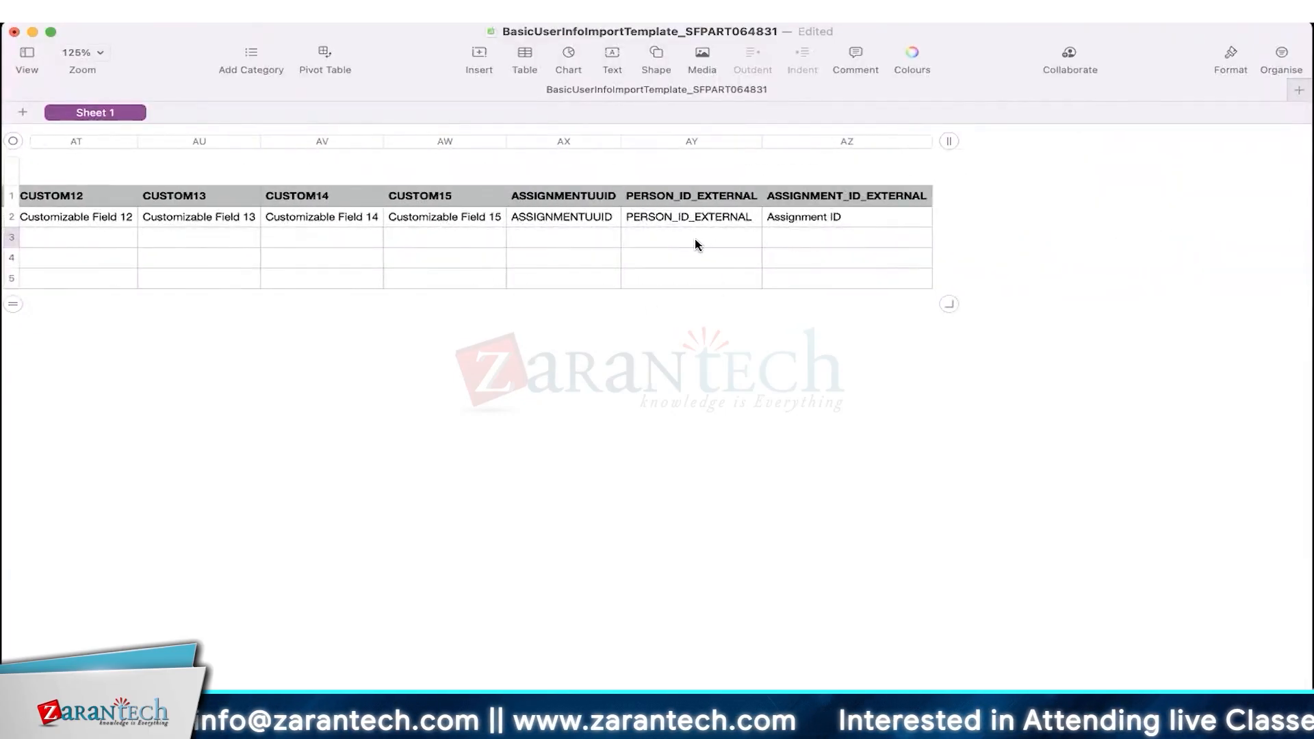
left_click(795, 240)
type("upload_user30")
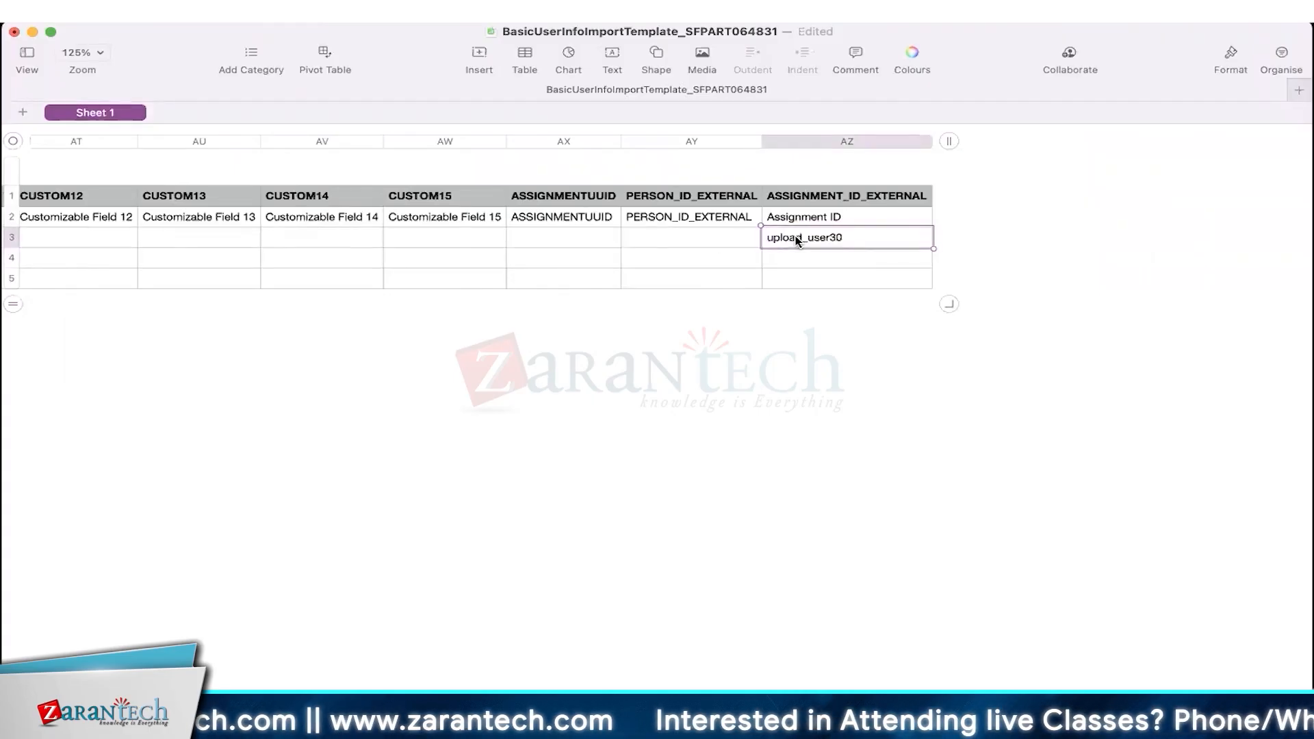
double_click(863, 235)
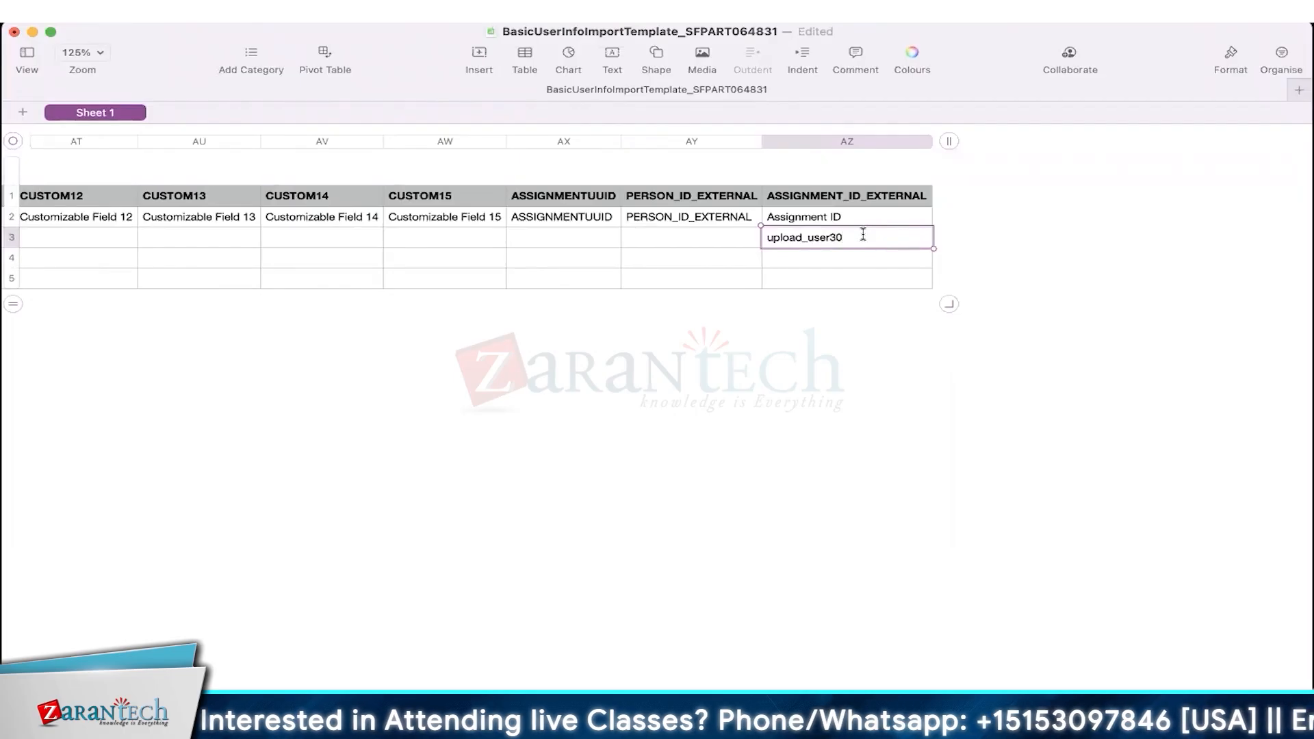
scroll(863, 235, "left", 20)
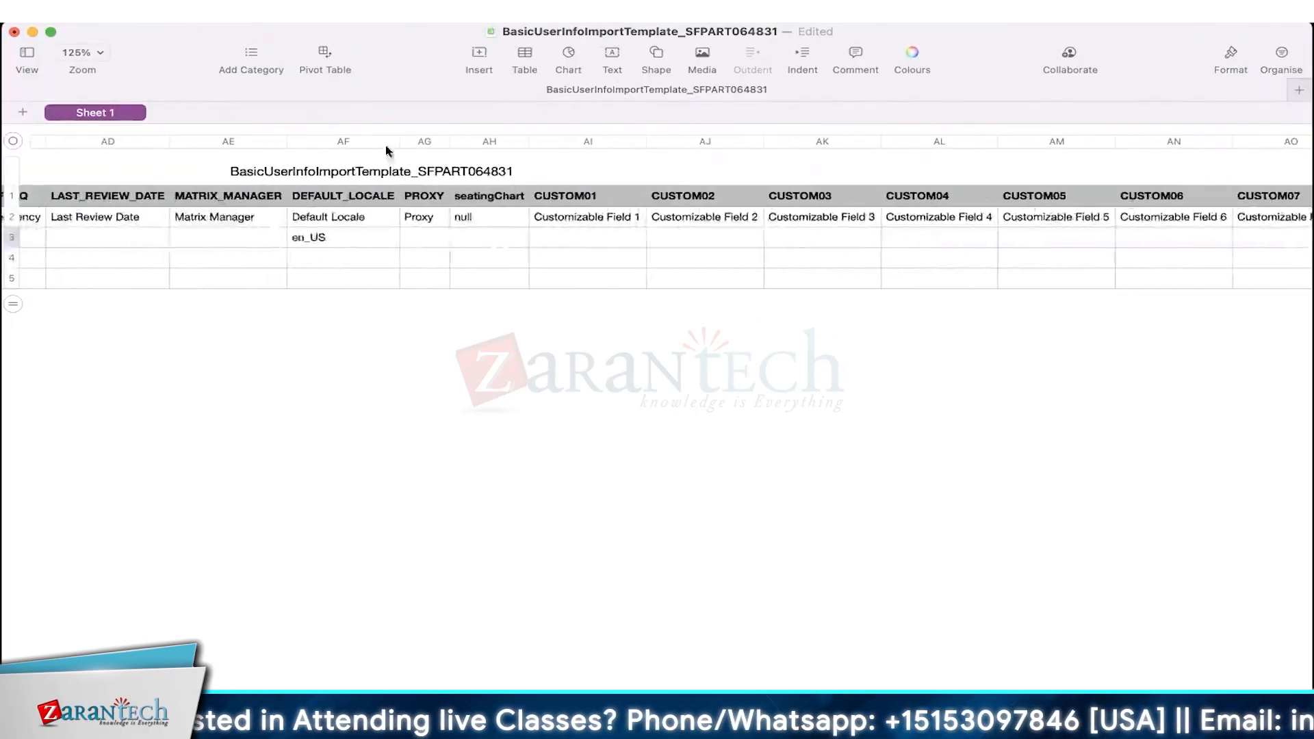
scroll(337, 250, "left", 15)
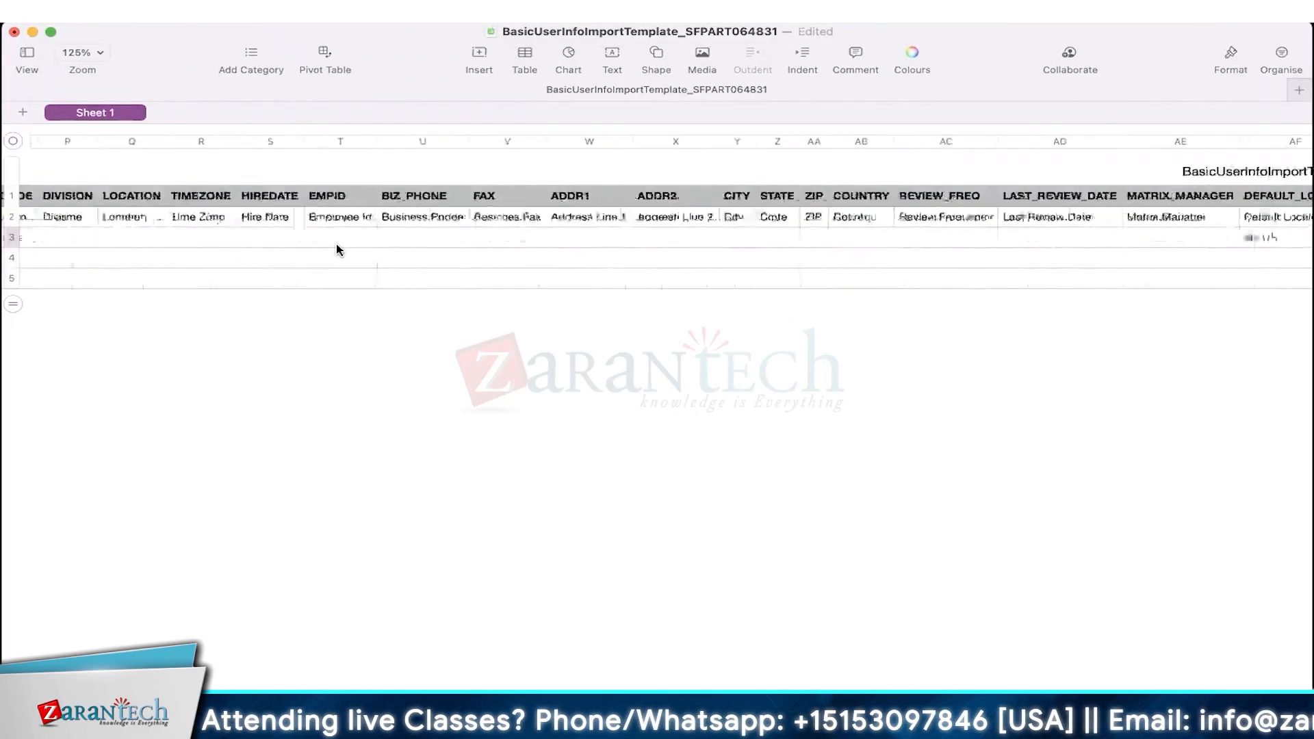
left_click(922, 142)
left_click_drag(926, 149, 12, 218)
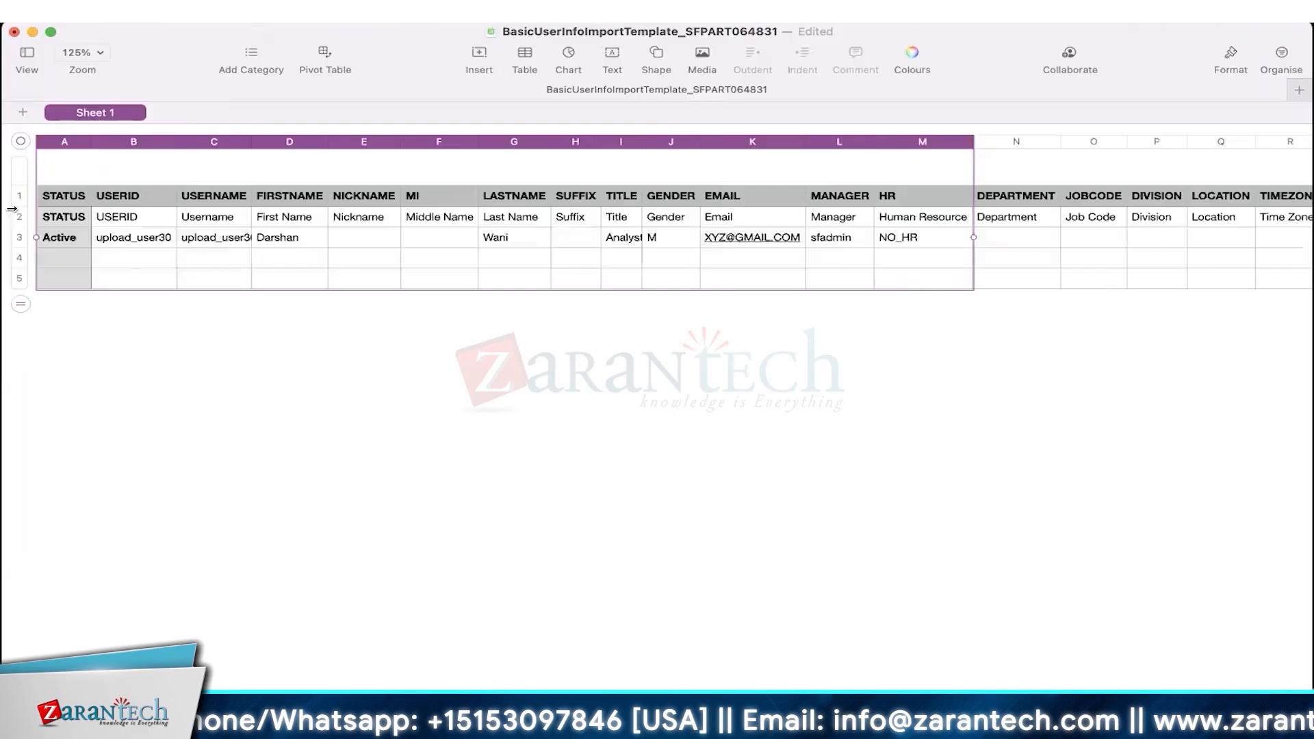
left_click(226, 236)
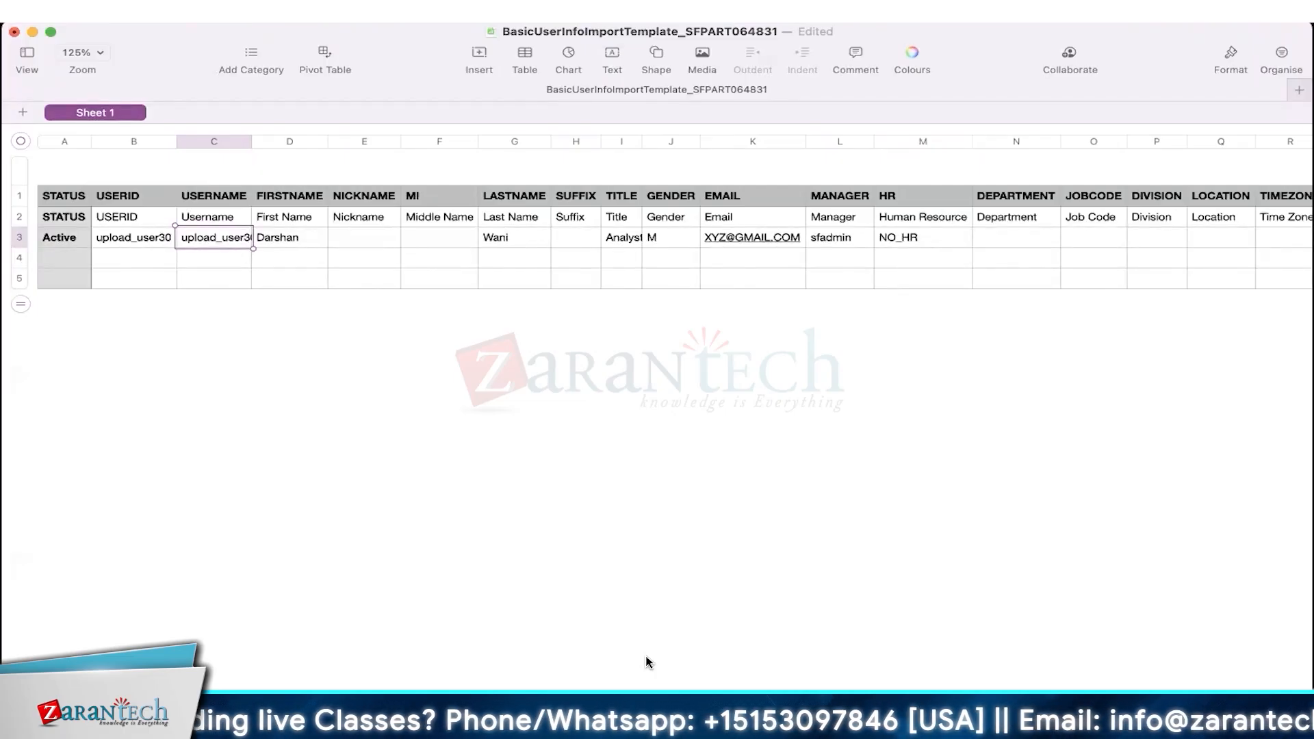
key("Left")
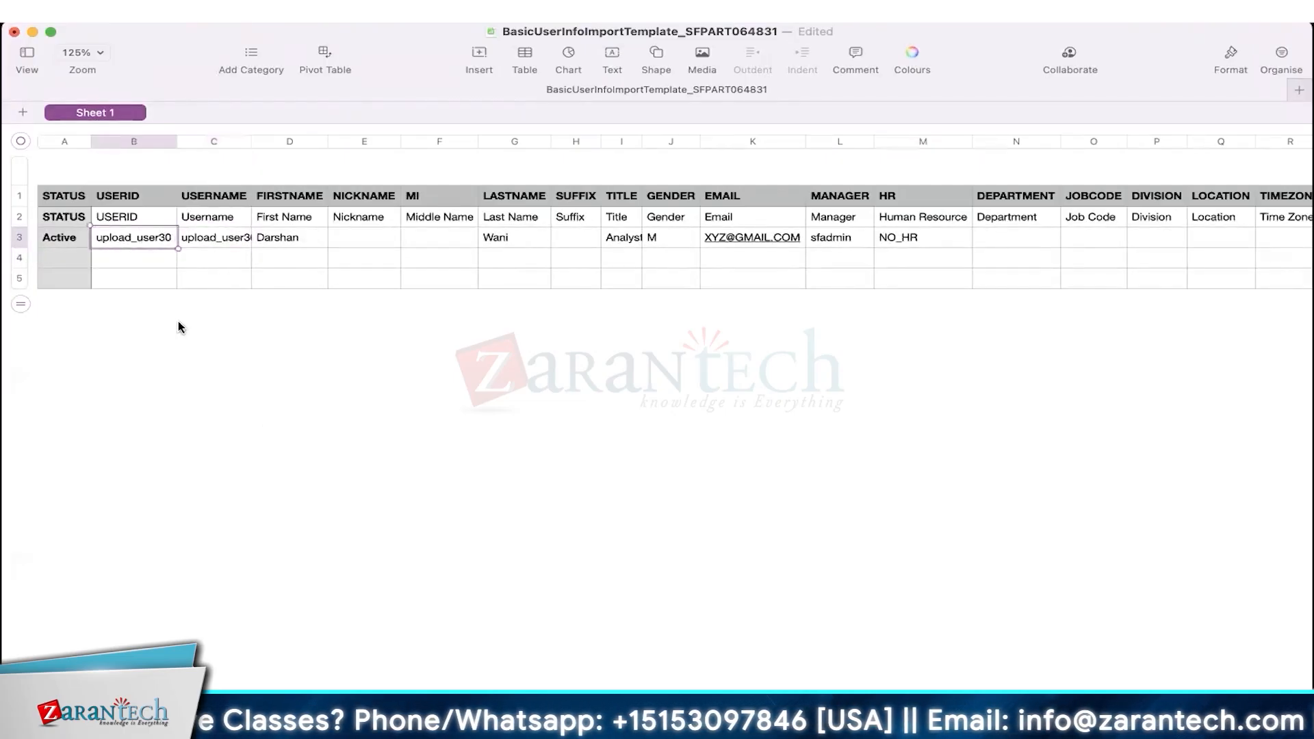
left_click(145, 270)
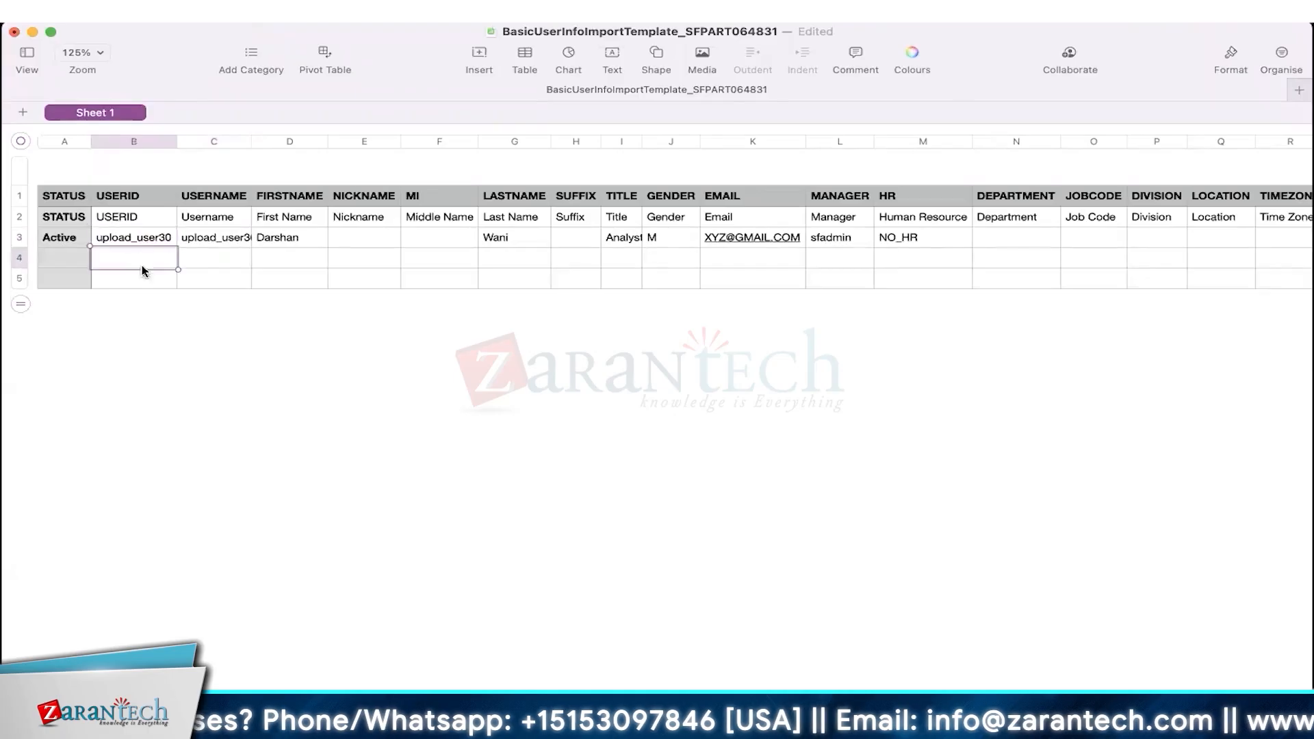
left_click(144, 243)
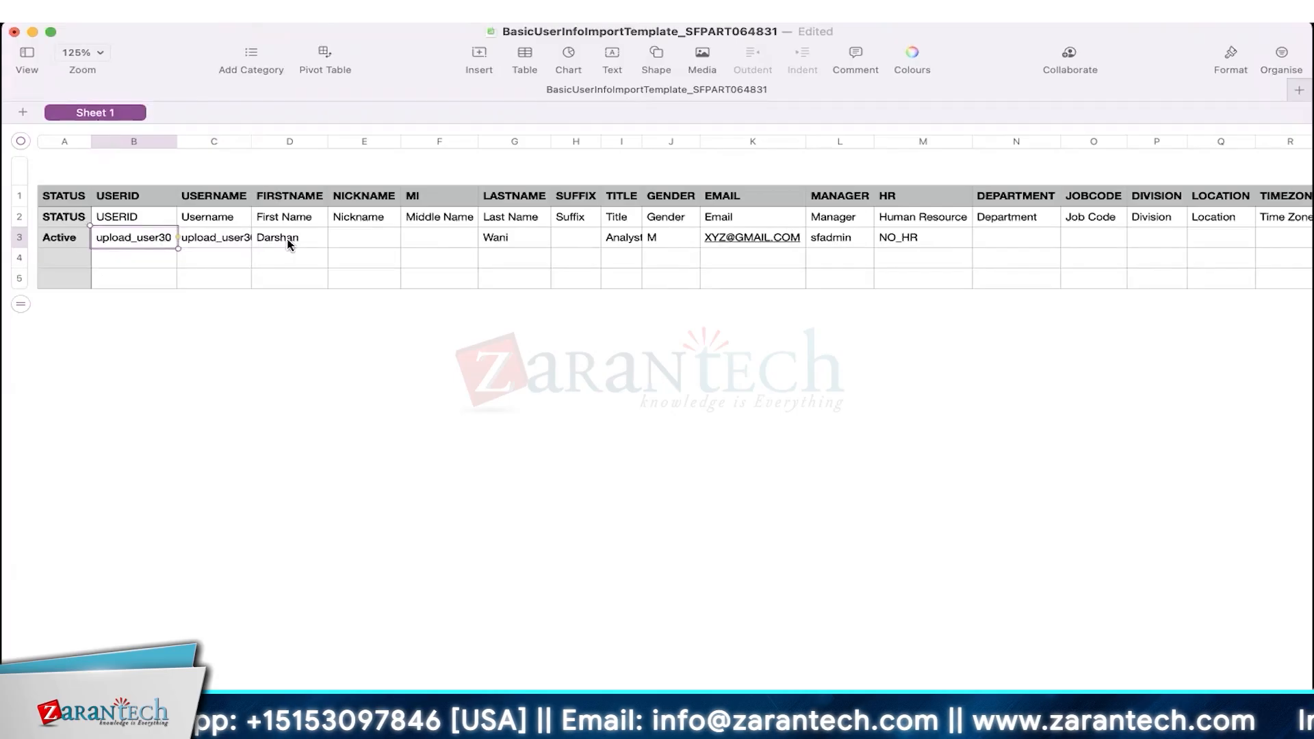
left_click(288, 244)
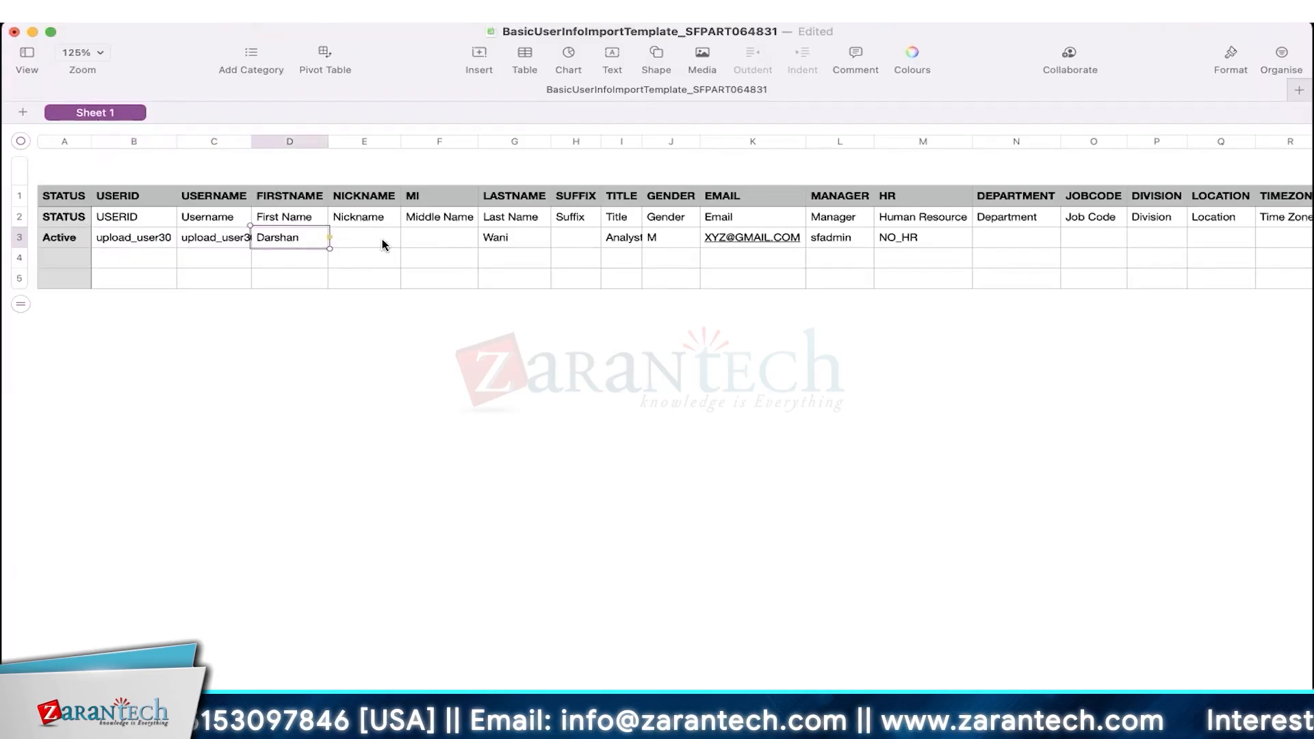
scroll(384, 244, "right", 10)
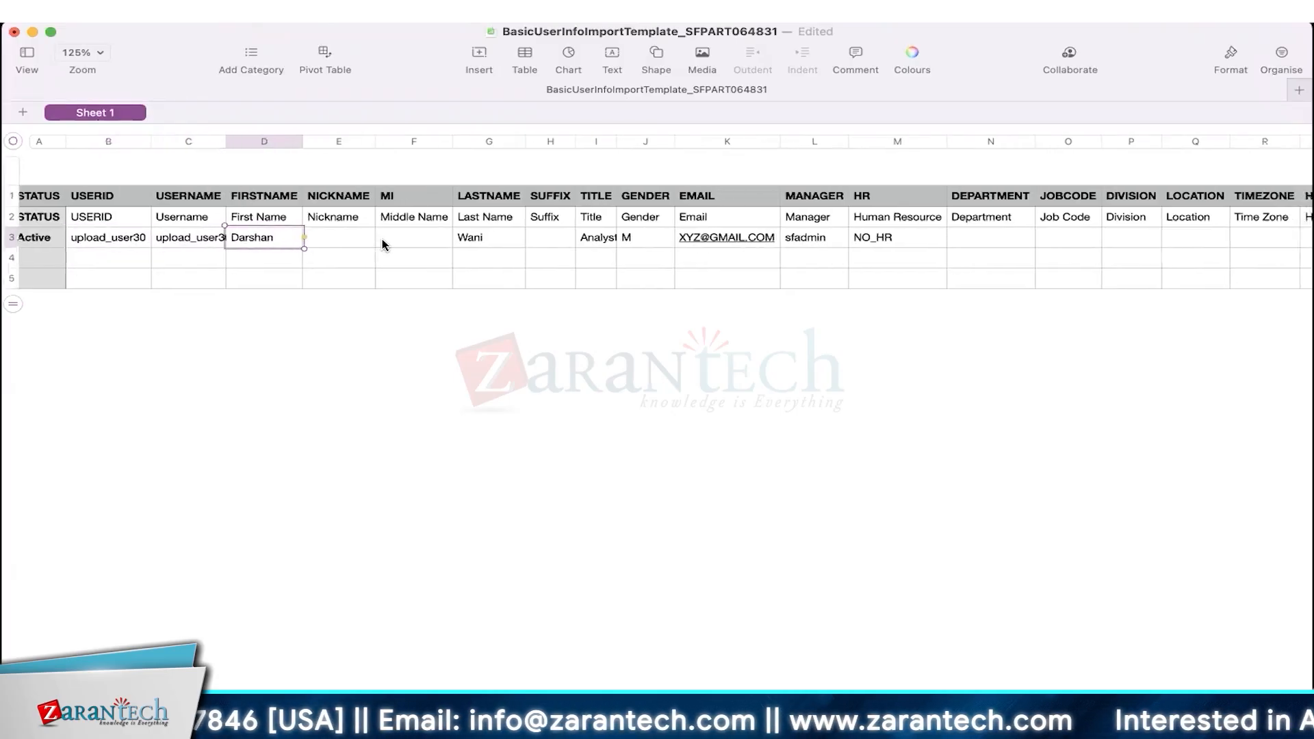
scroll(383, 244, "right", 15)
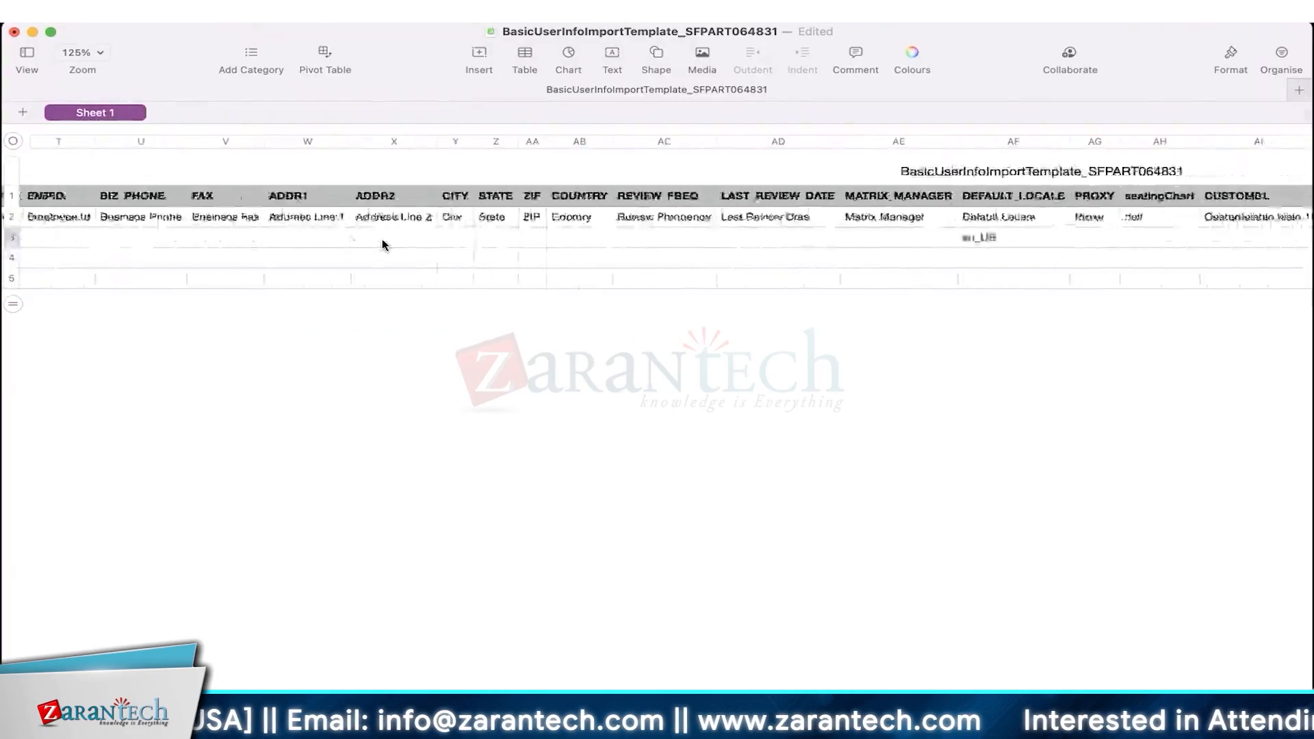
scroll(384, 244, "left", 10)
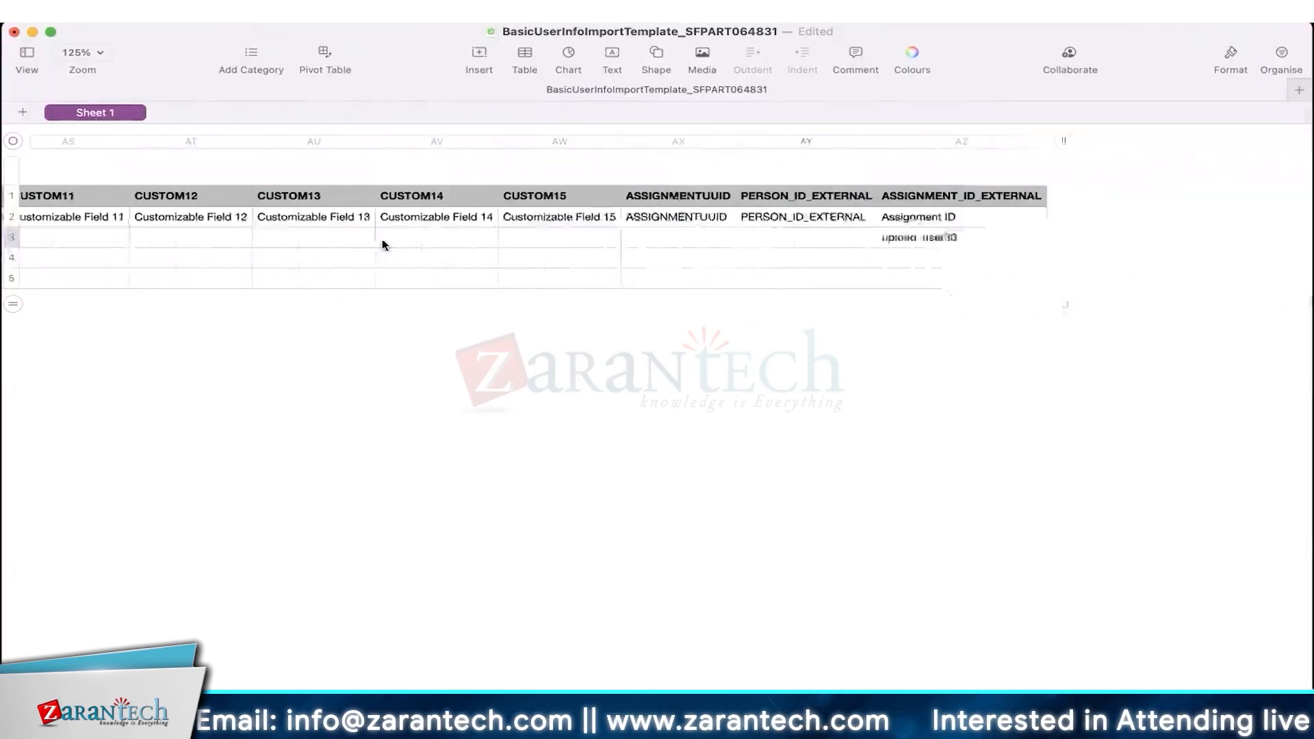
scroll(383, 244, "left", 5)
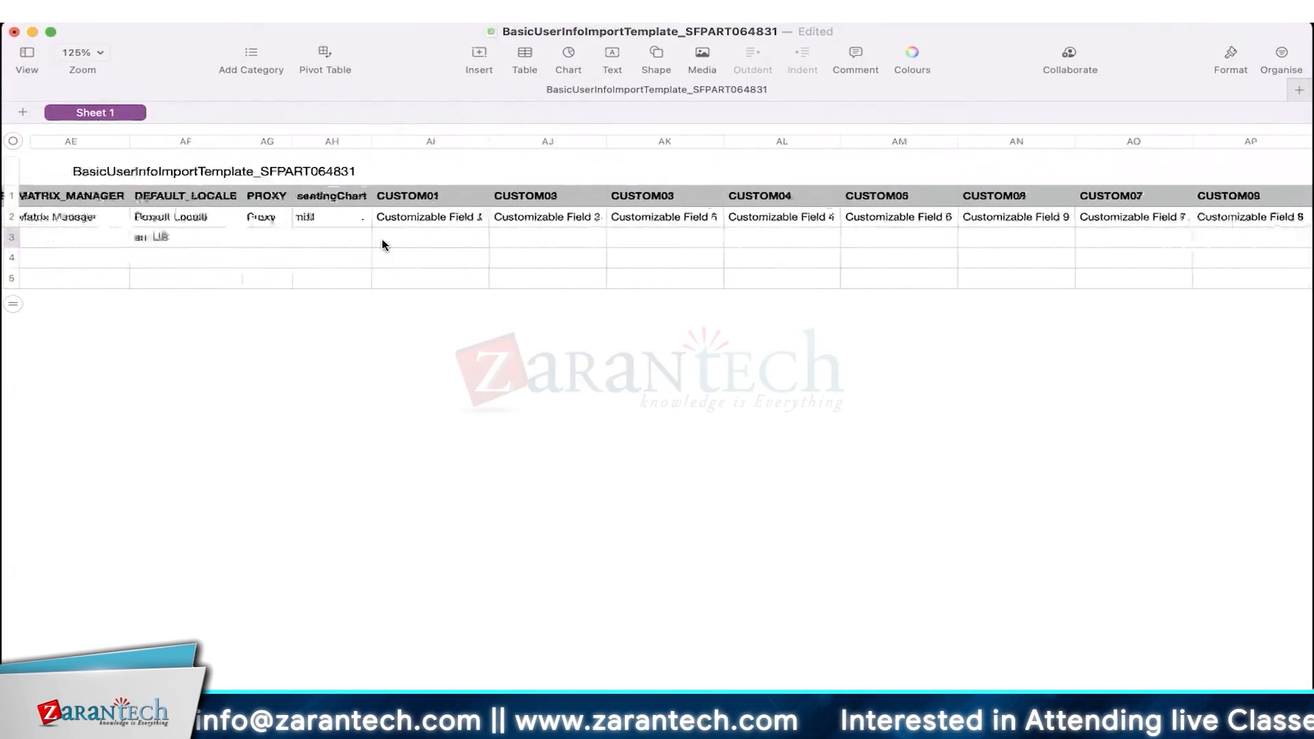
- Erase the autocompleted proxy name so cell AG3 stays empty
left_click(357, 240)
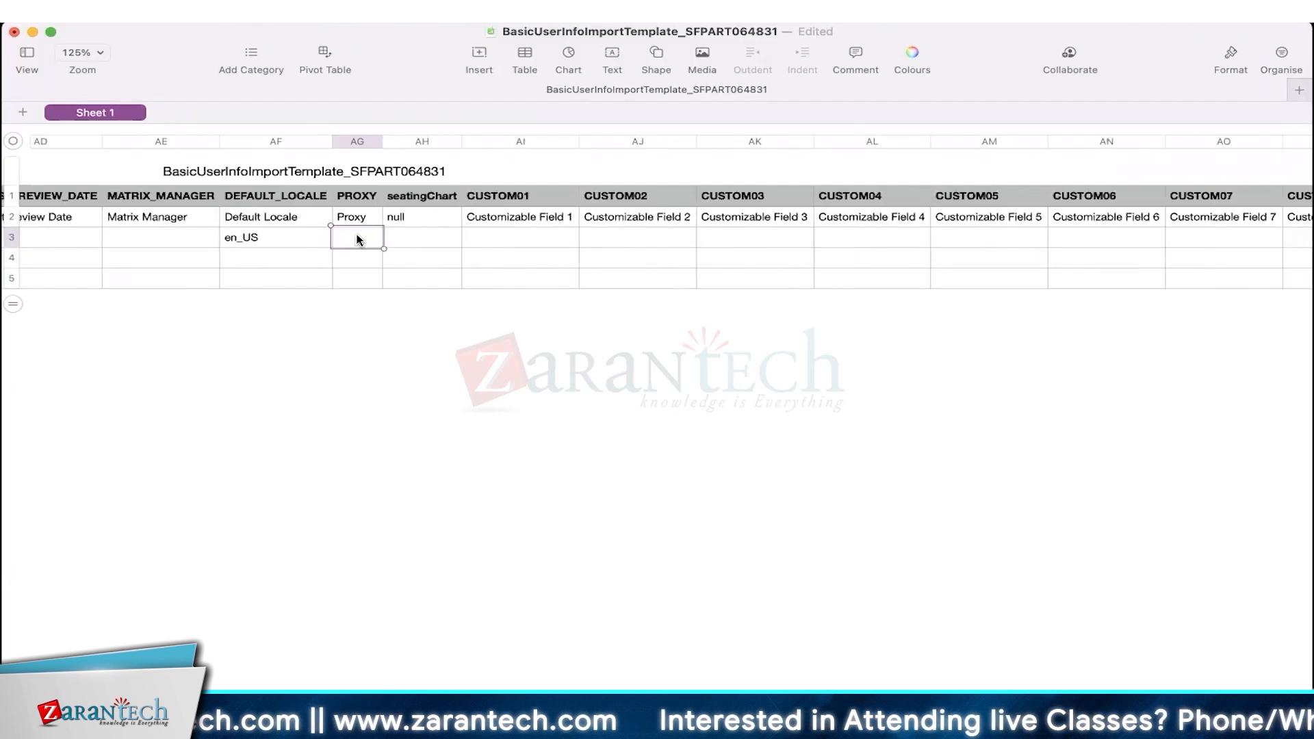
type("alexc")
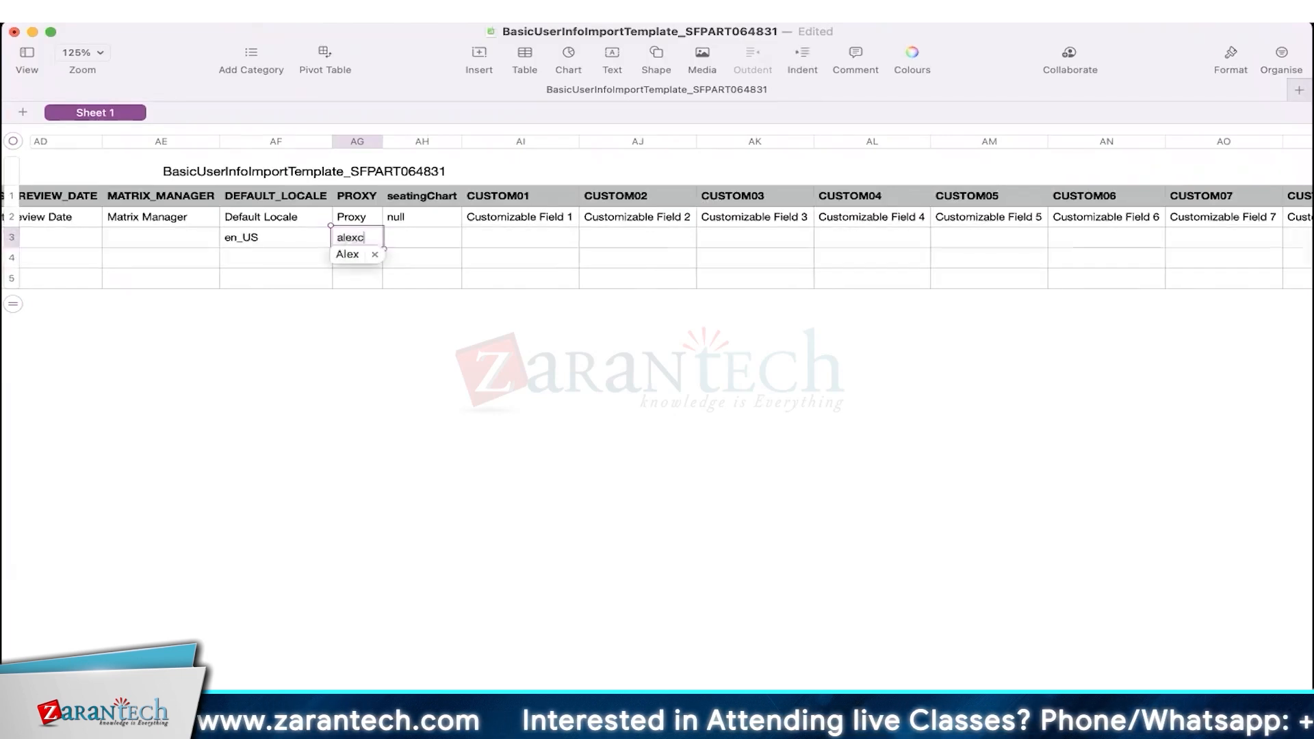
left_click(348, 254)
type("c")
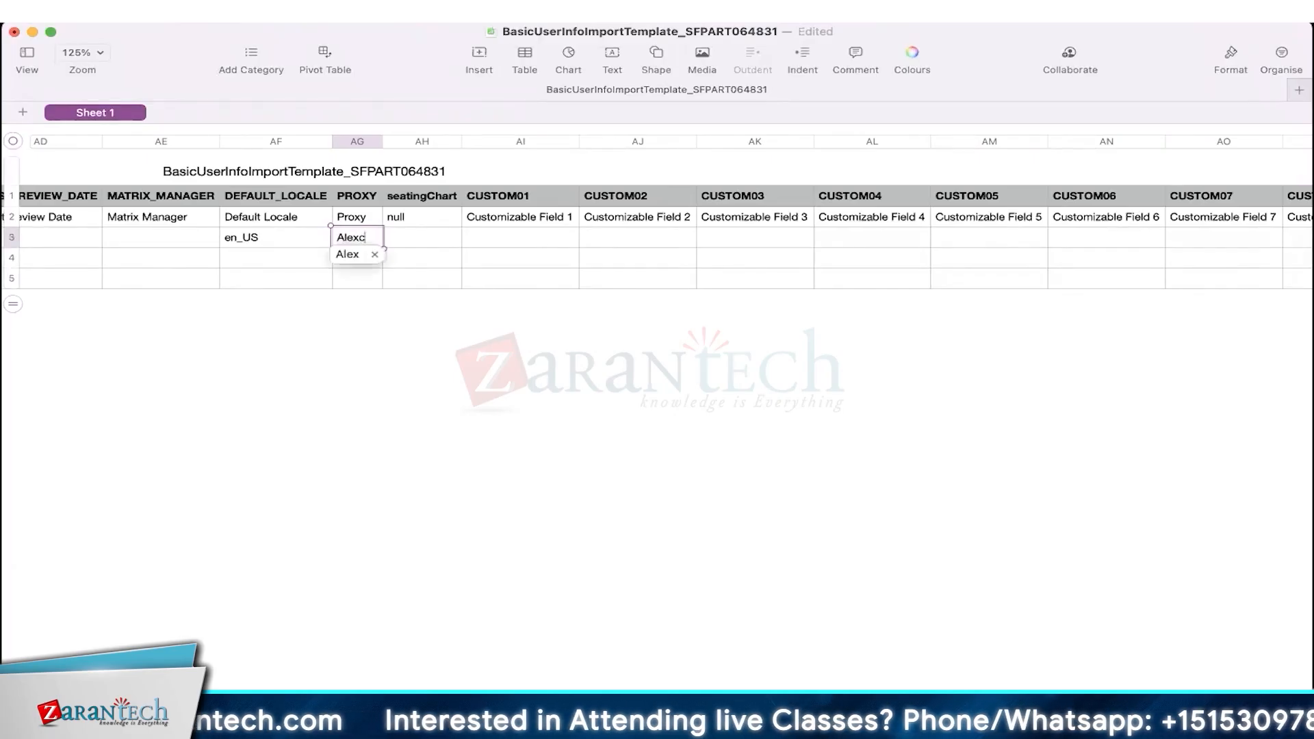
key("Escape")
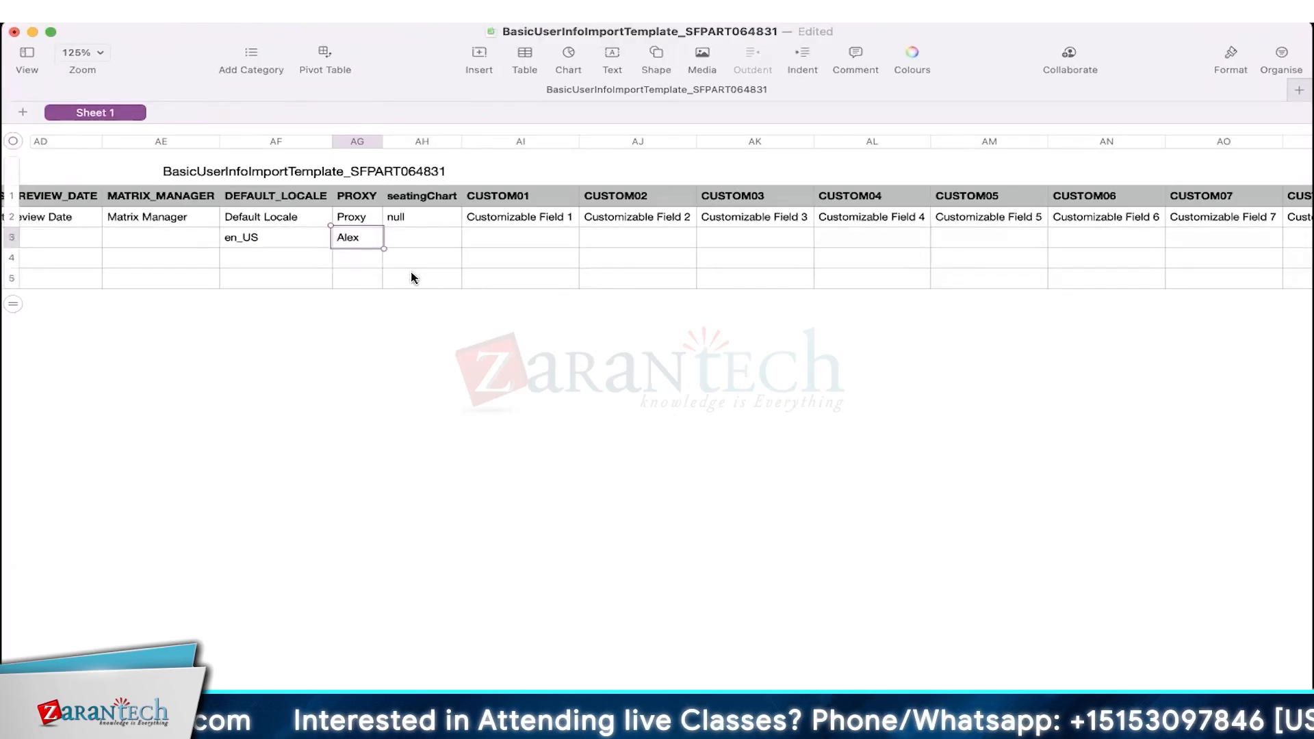
key("BackSpace")
key("BackSpace")
key("BackSpace")
key("BackSpace")
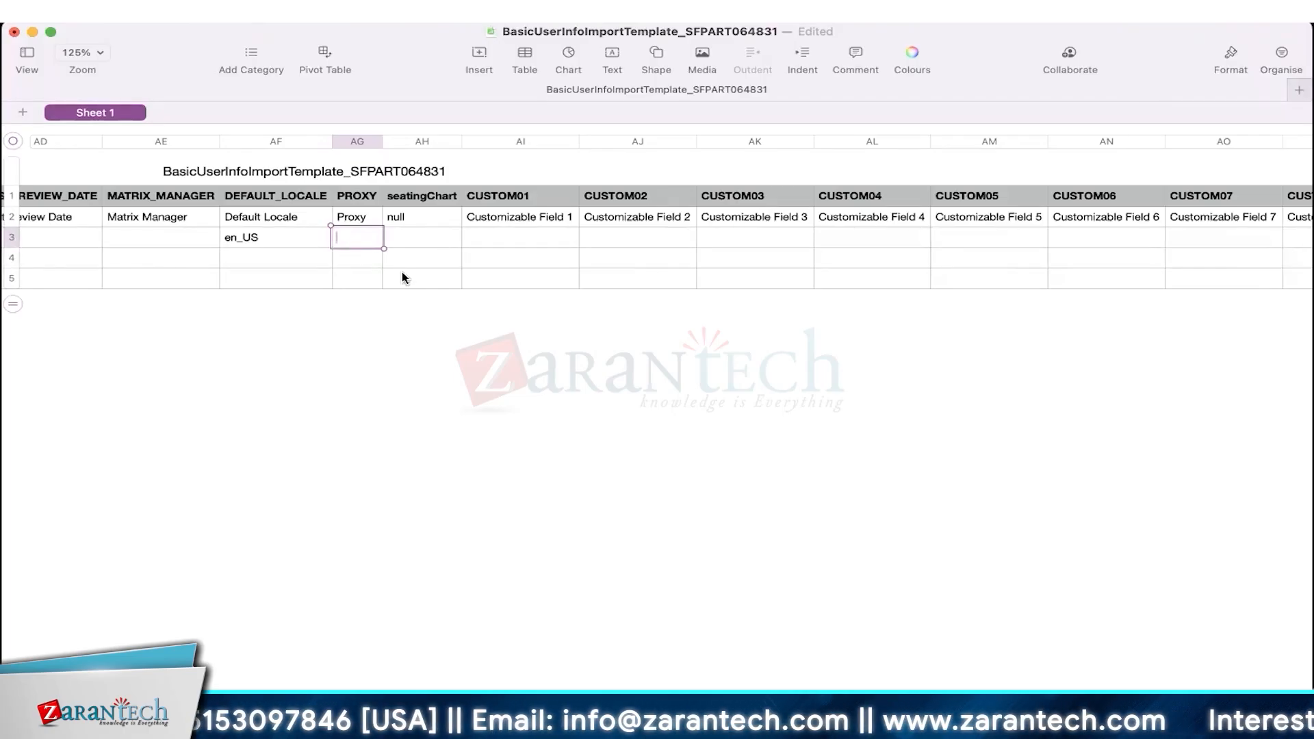
scroll(235, 287, "left", 20)
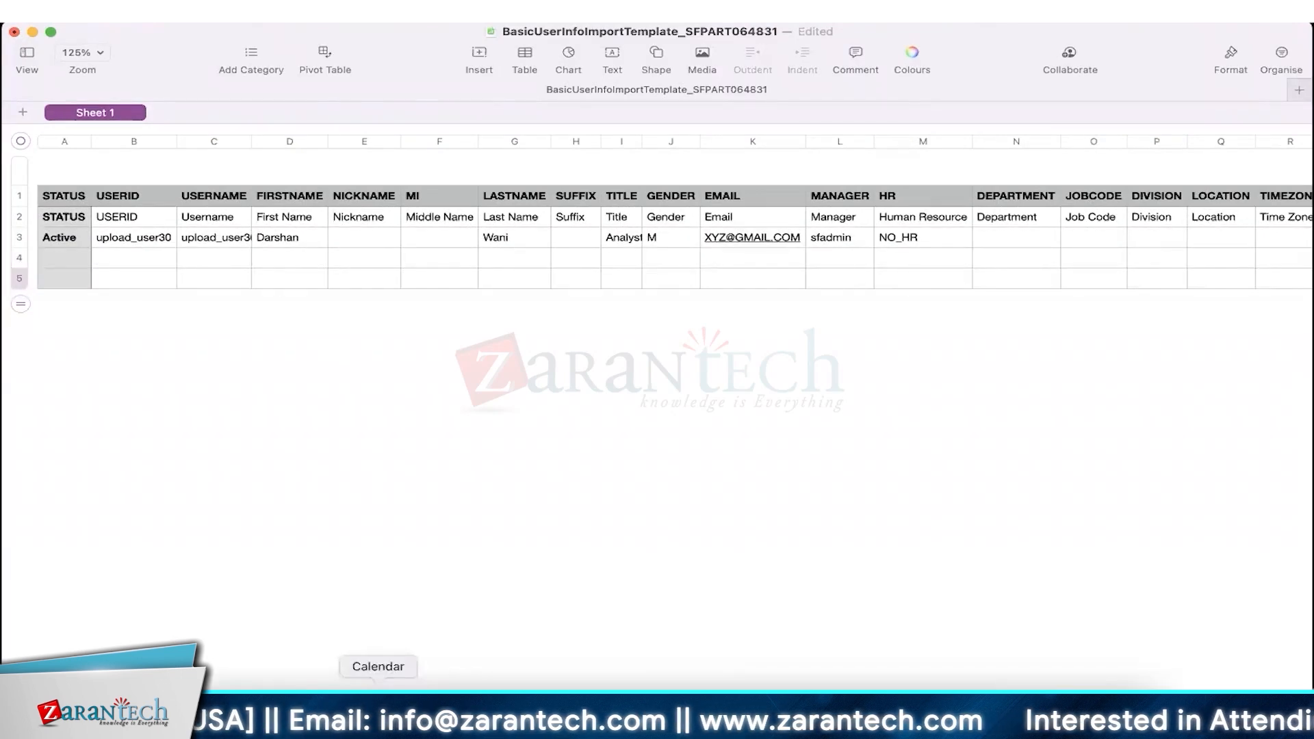
- Import the filled template with action Import Data and entity Basic Import
left_click(314, 712)
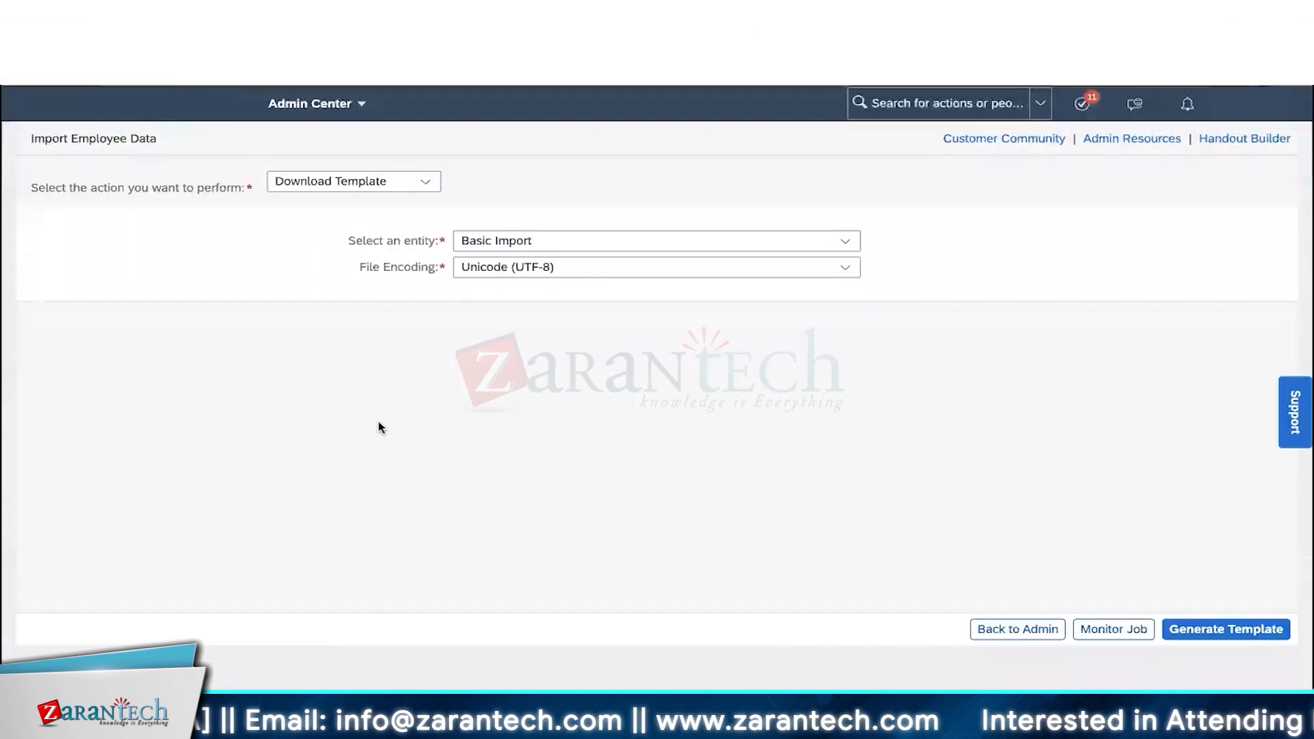
left_click(427, 185)
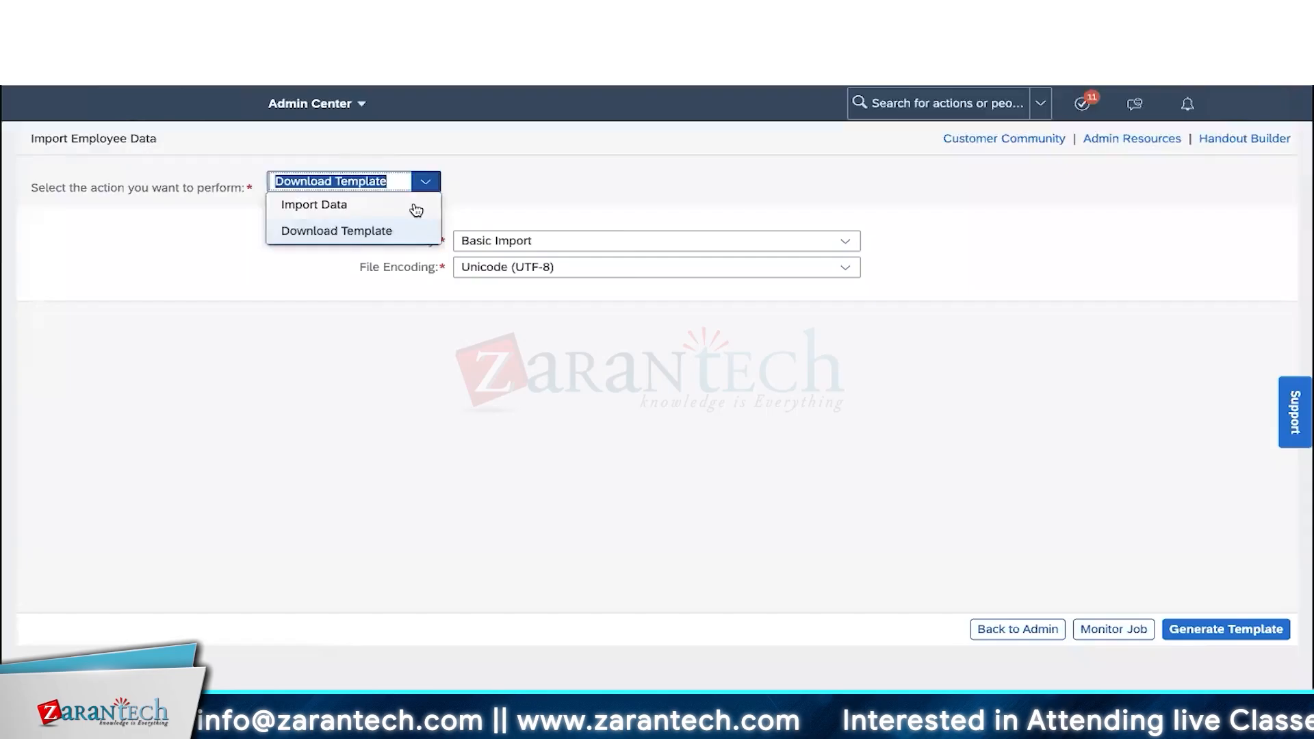
left_click(416, 206)
left_click(366, 241)
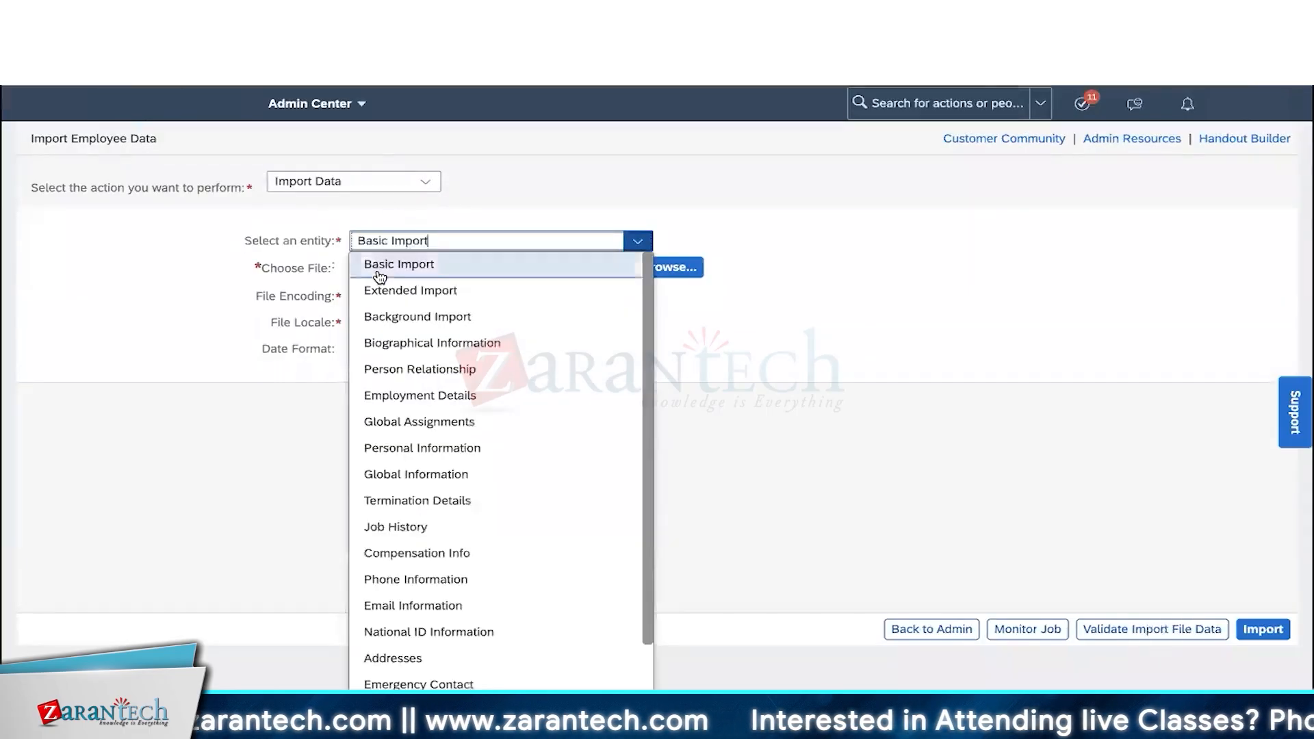
left_click(378, 272)
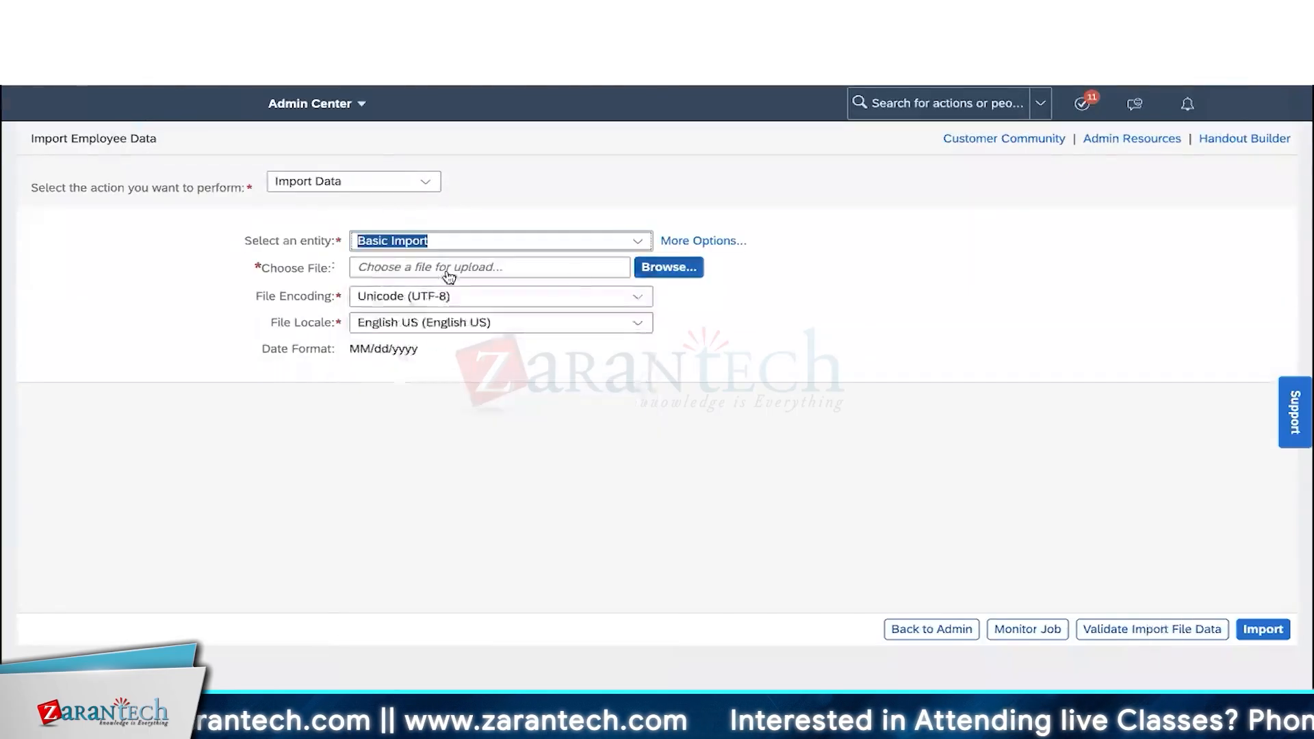
left_click(660, 273)
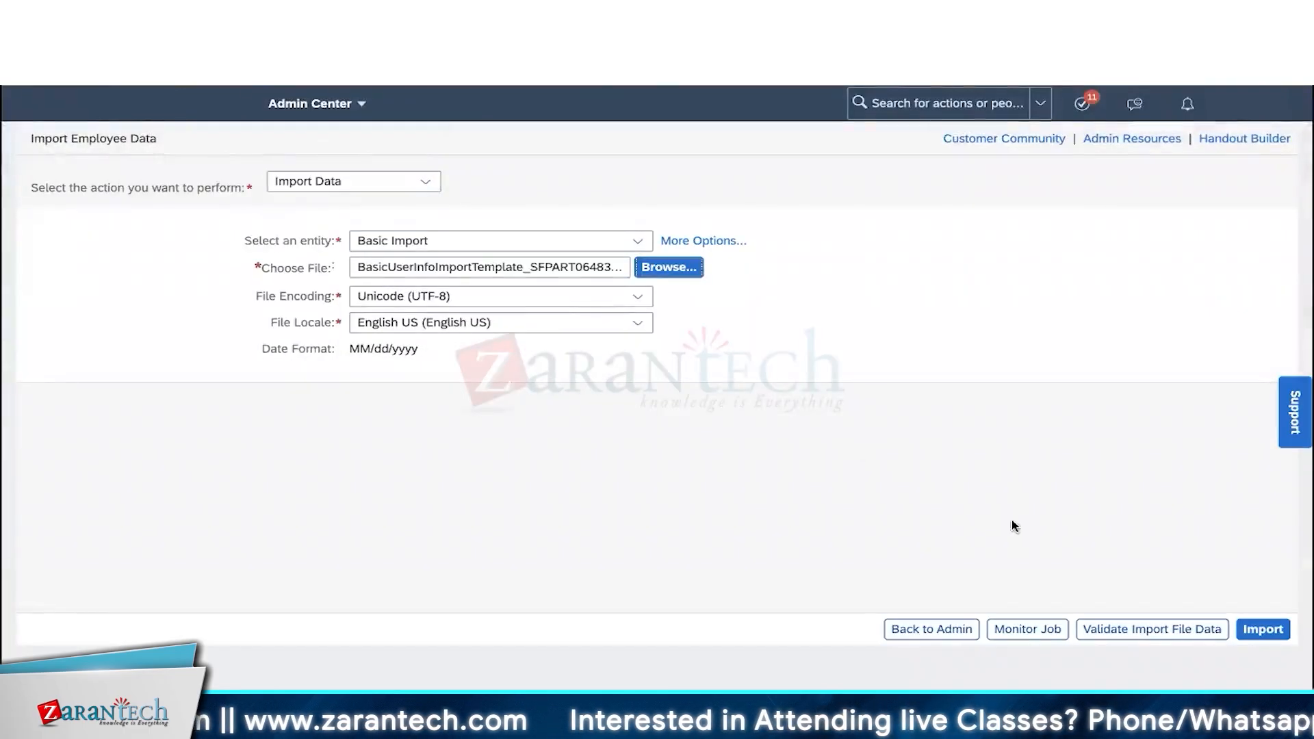
left_click(1261, 629)
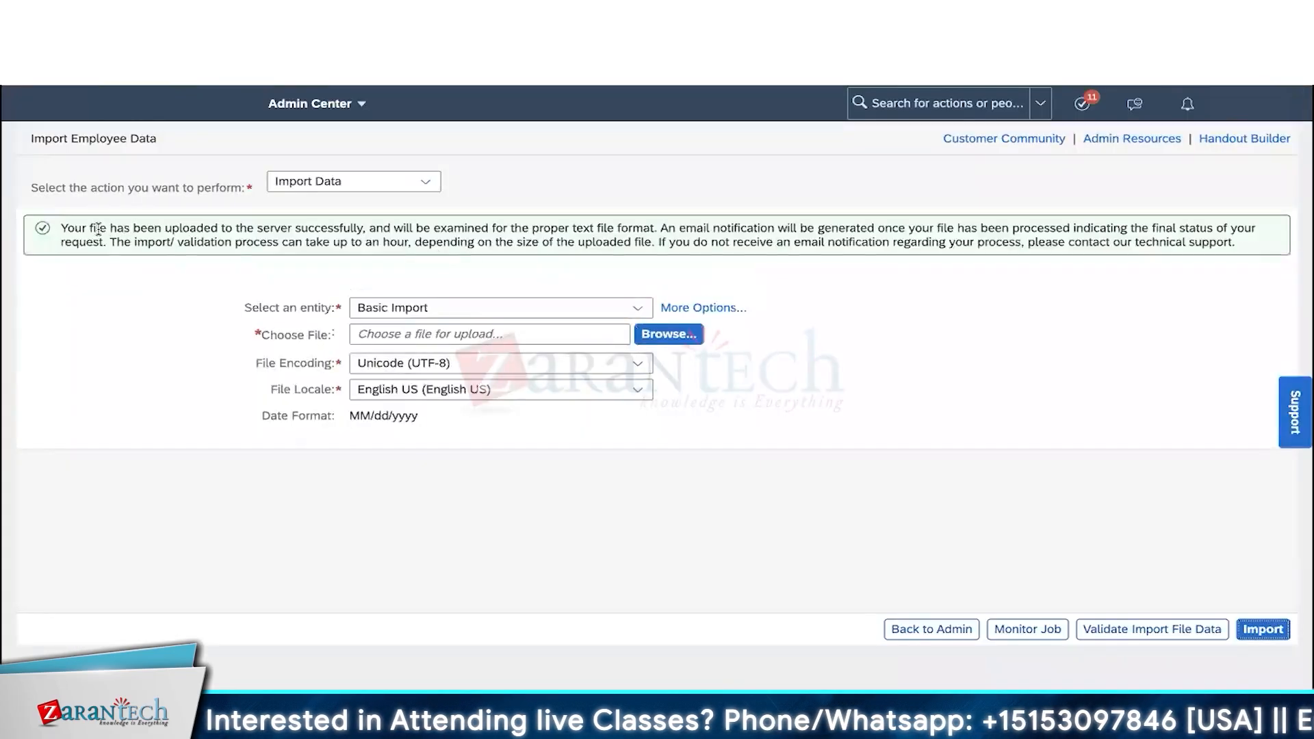
left_click_drag(63, 229, 1123, 230)
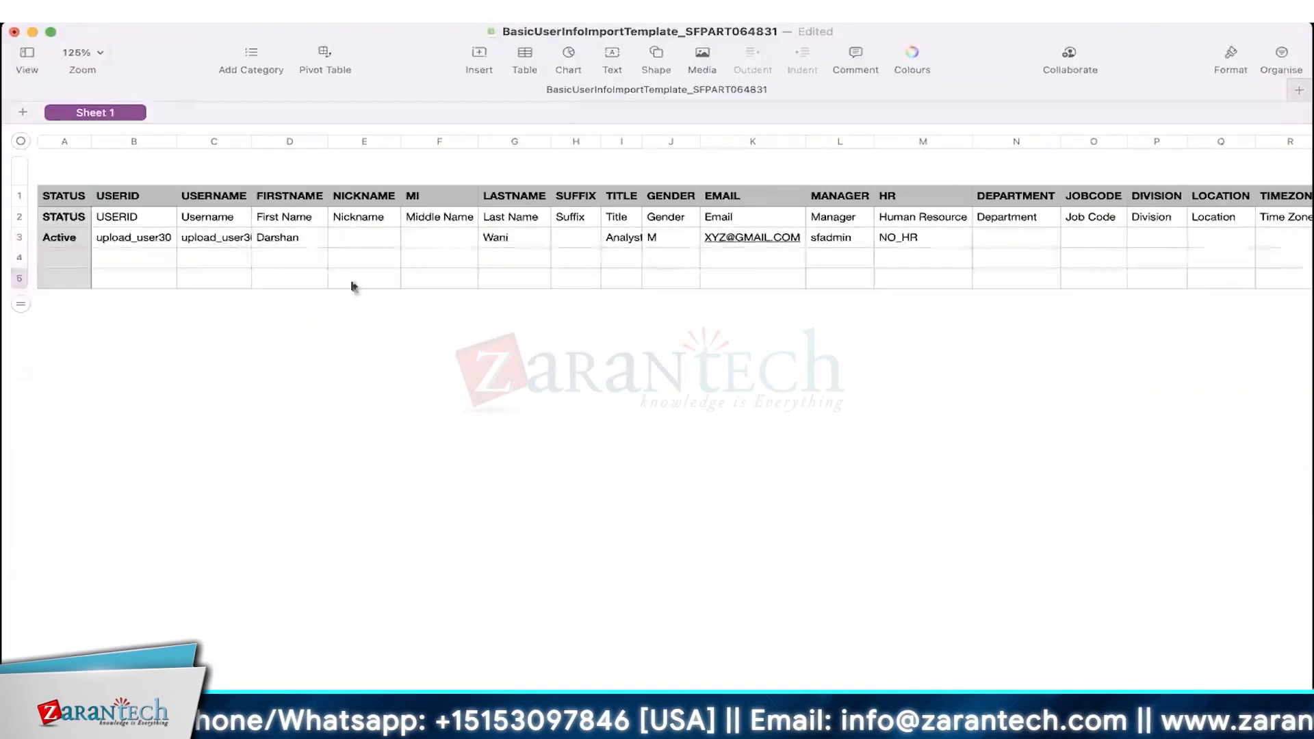
left_click(127, 239)
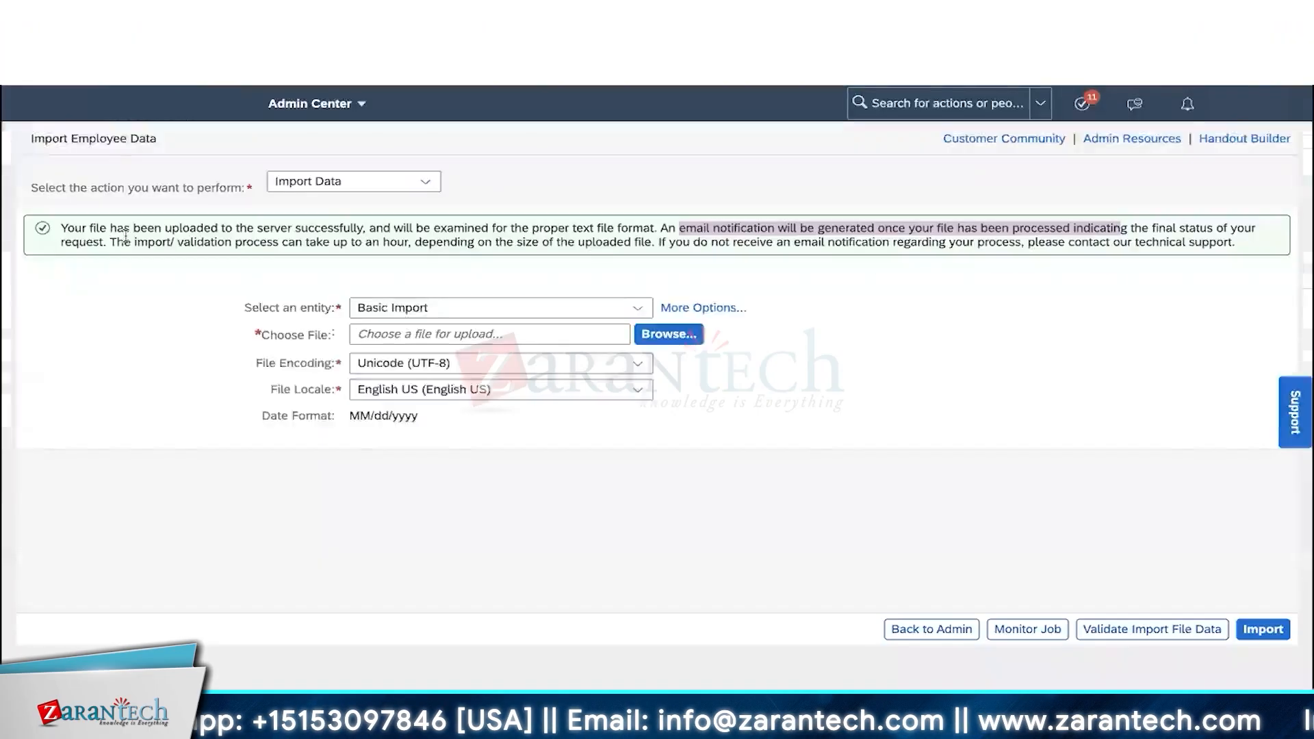
left_click(893, 102)
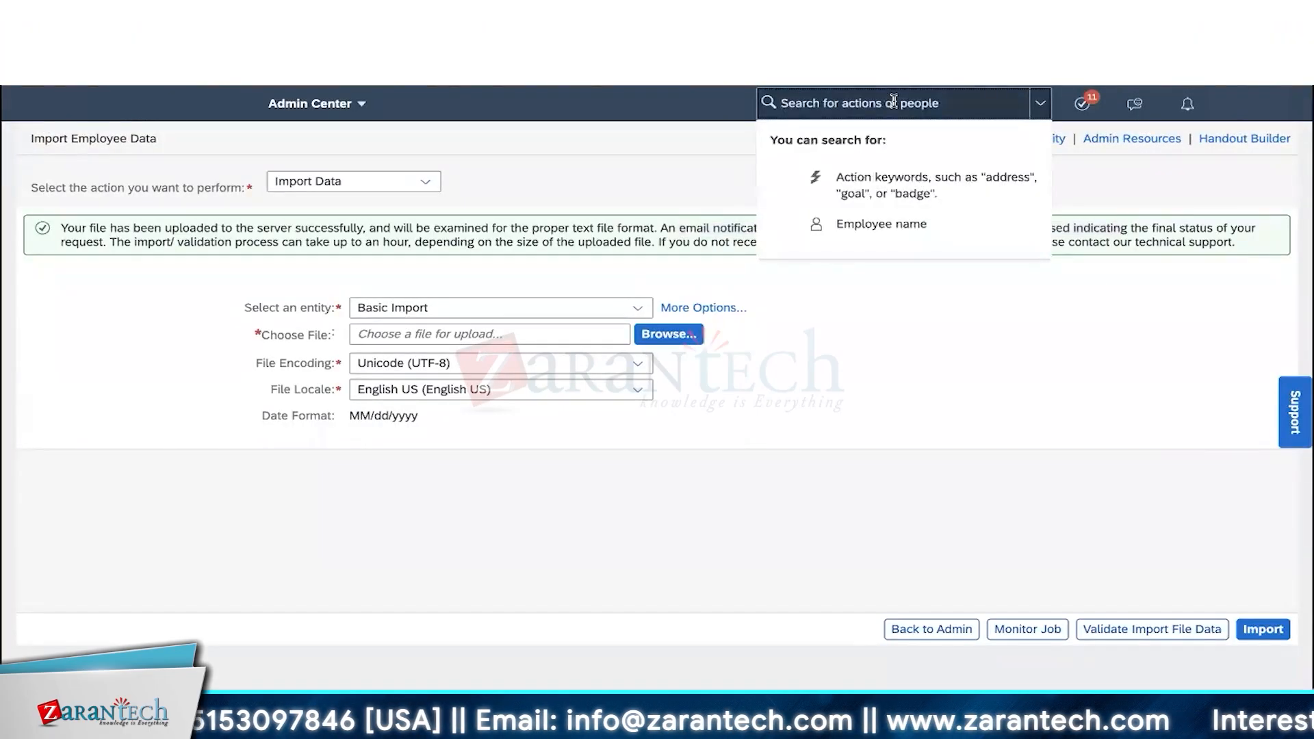
- Search the new user ID, check their quickcard, then reload the Import Employee Data page
type("upload_user30")
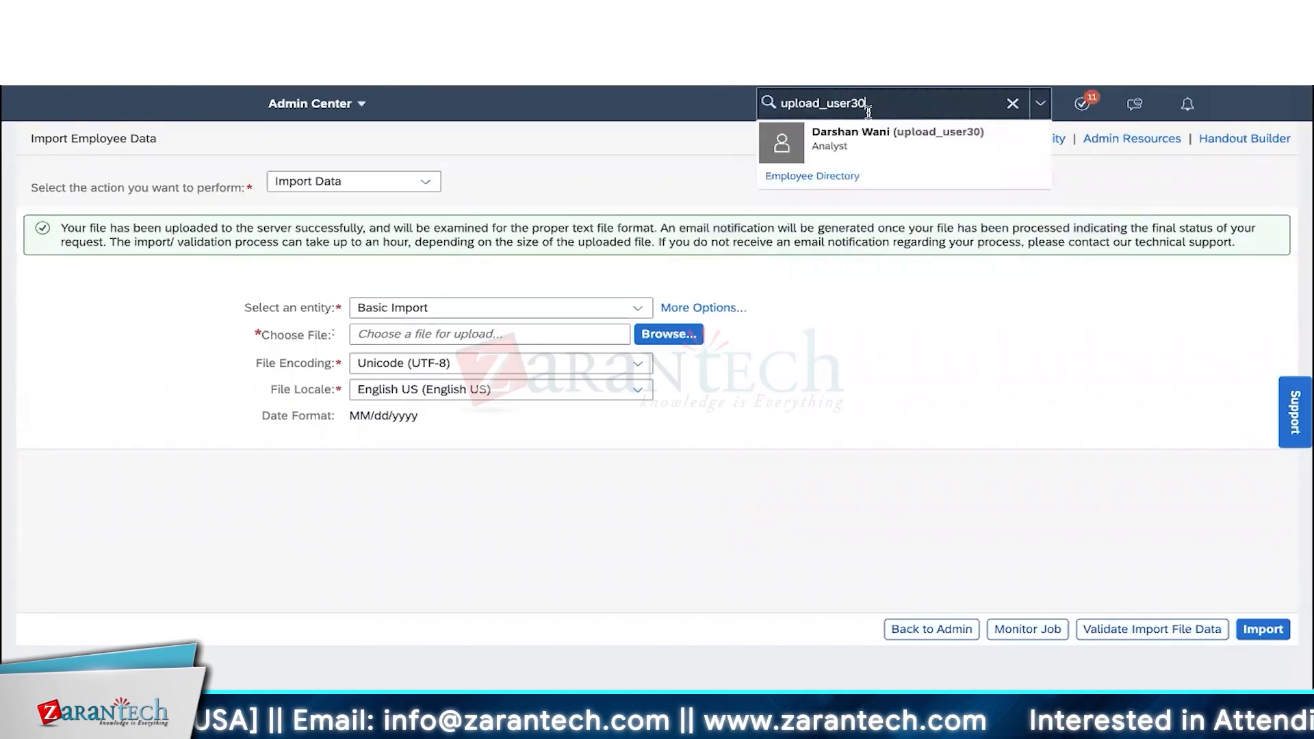
left_click(858, 146)
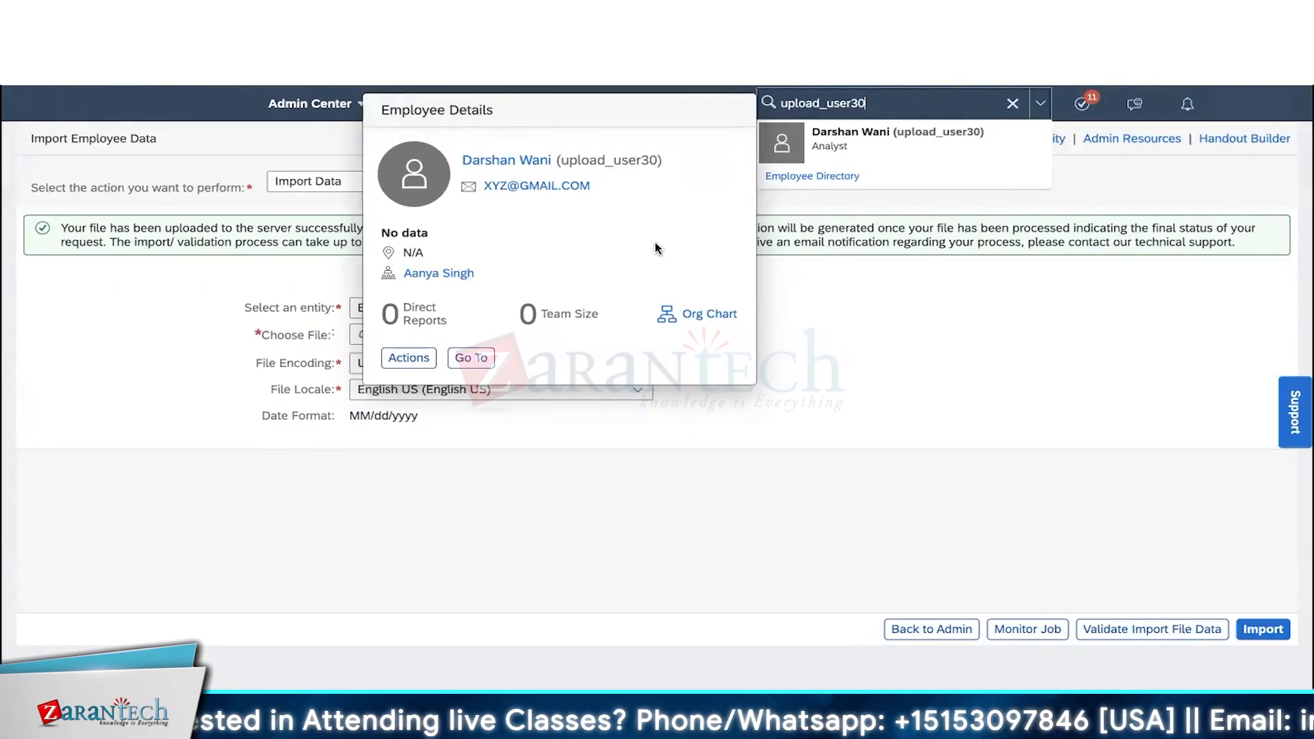
left_click(847, 309)
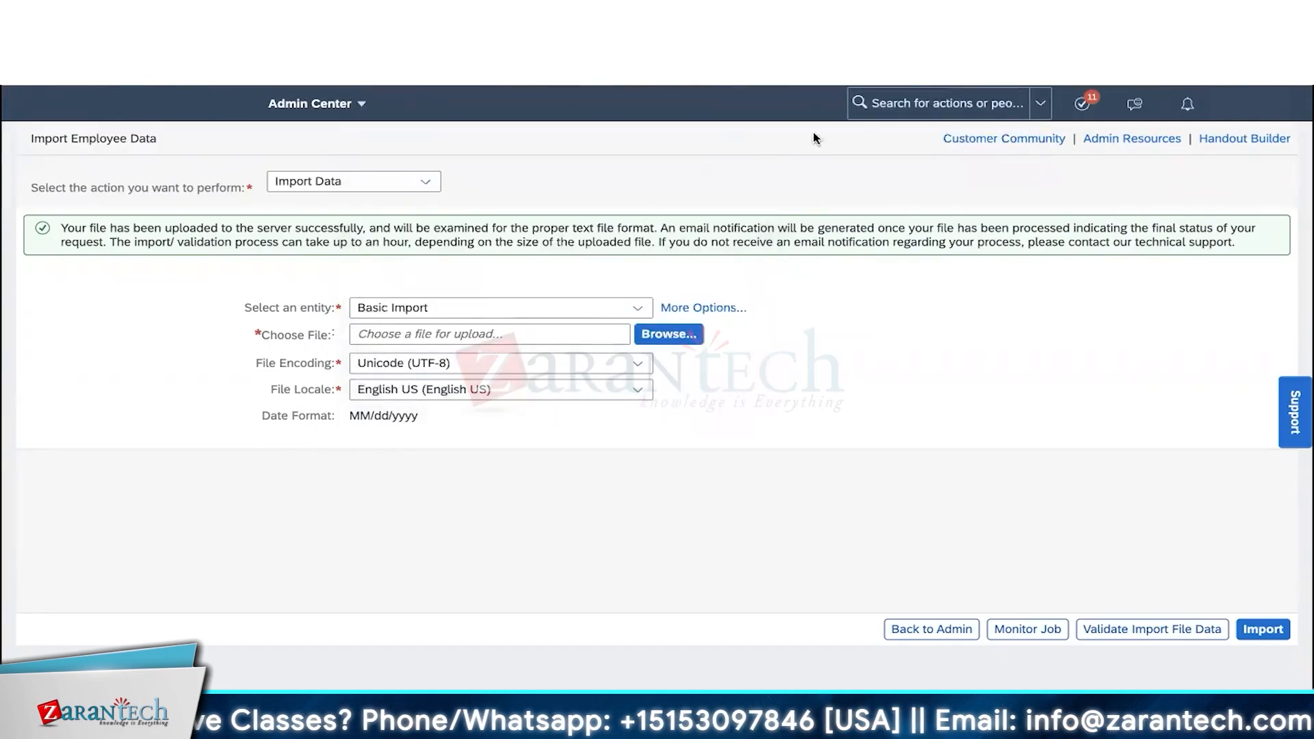
left_click(316, 103)
left_click(271, 157)
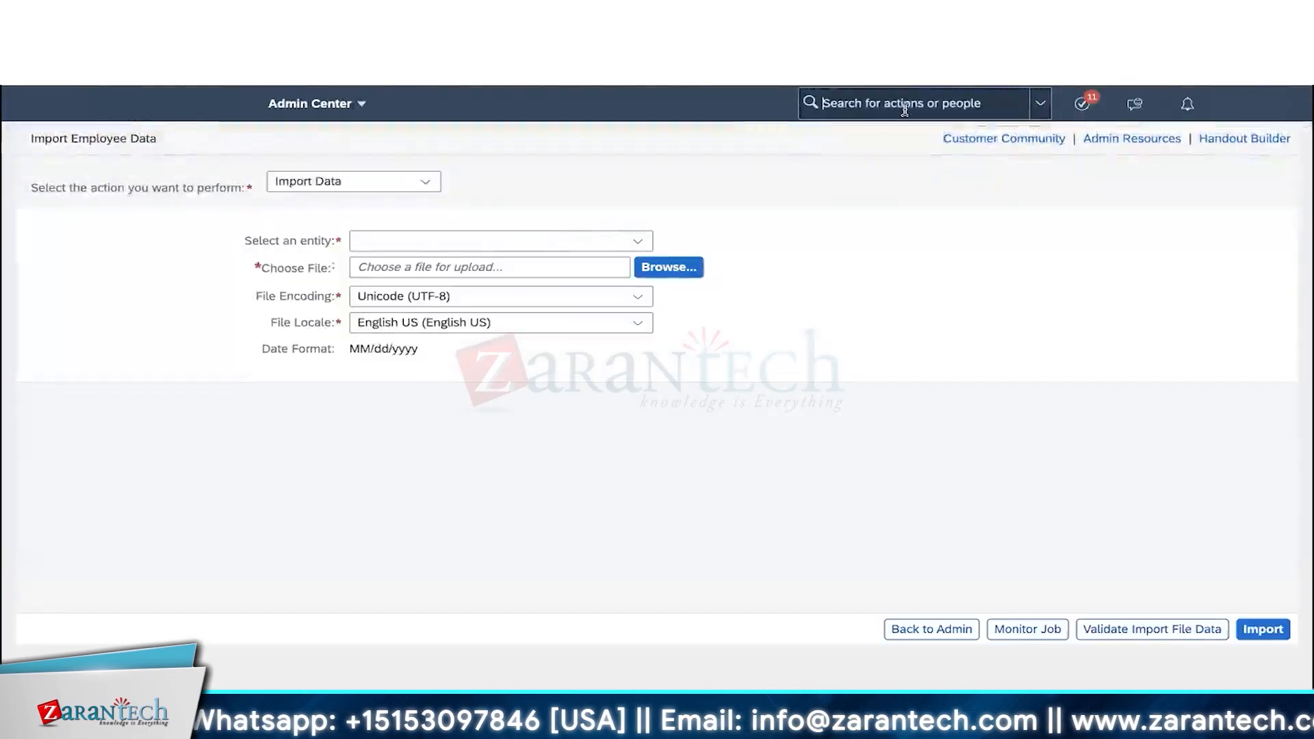
- Open the new user's Employee Files, scroll the empty Employment Info sections, then view the Import Sequence slide
left_click(904, 109)
type("upload_user30")
left_click(841, 139)
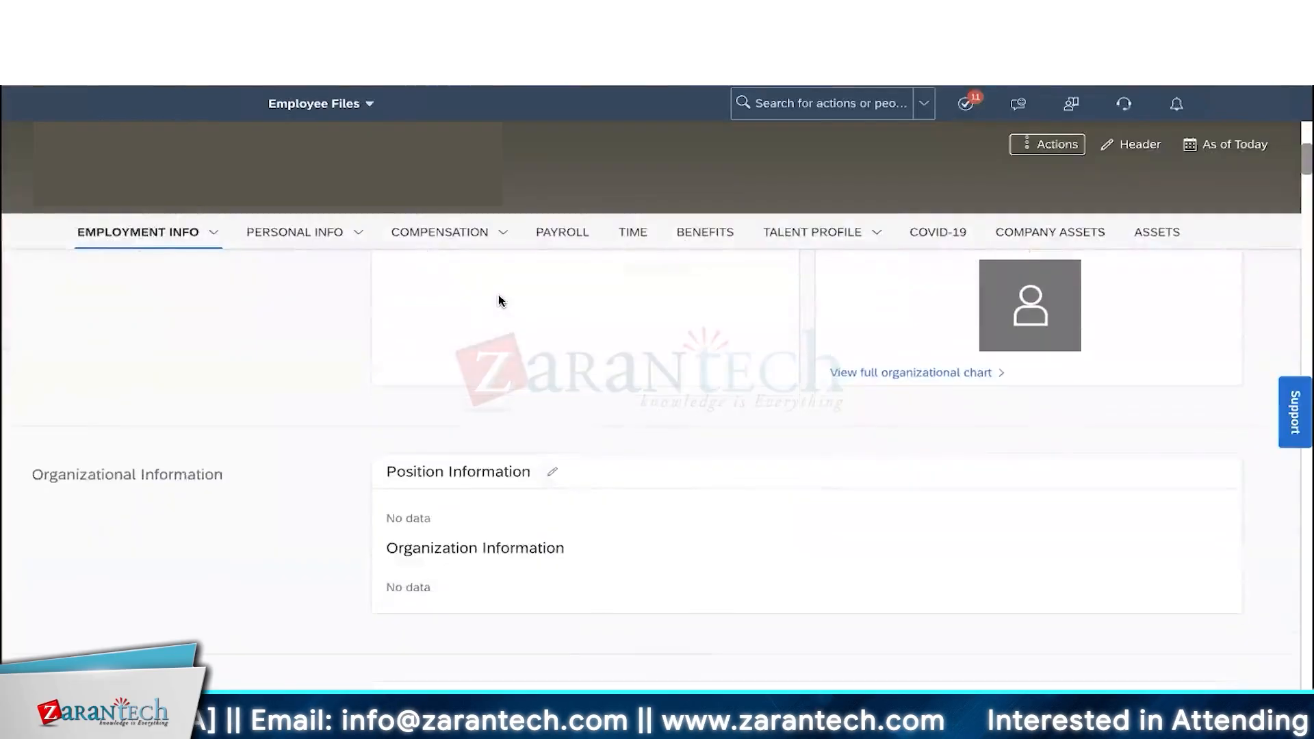
scroll(499, 299, "down", 1)
scroll(499, 299, "down", 1)
scroll(499, 299, "down", 4)
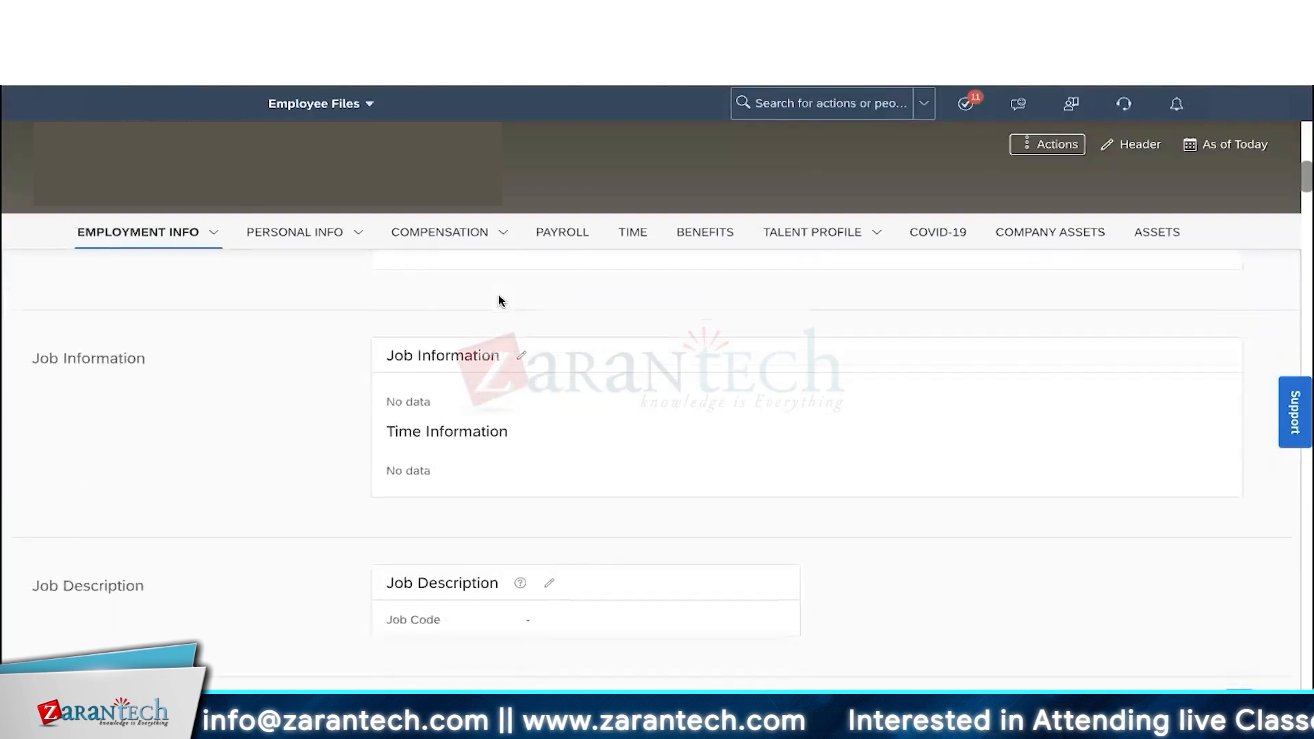
scroll(499, 299, "down", 10)
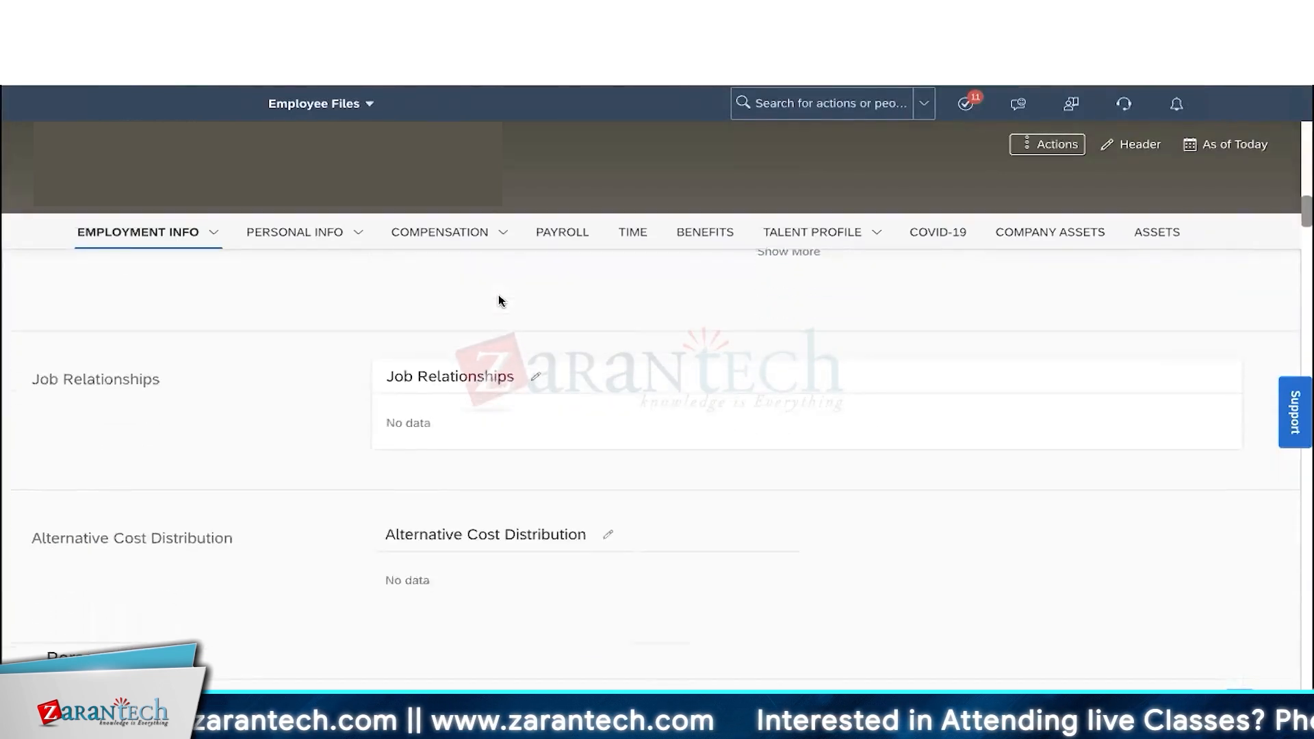
scroll(499, 299, "down", 1)
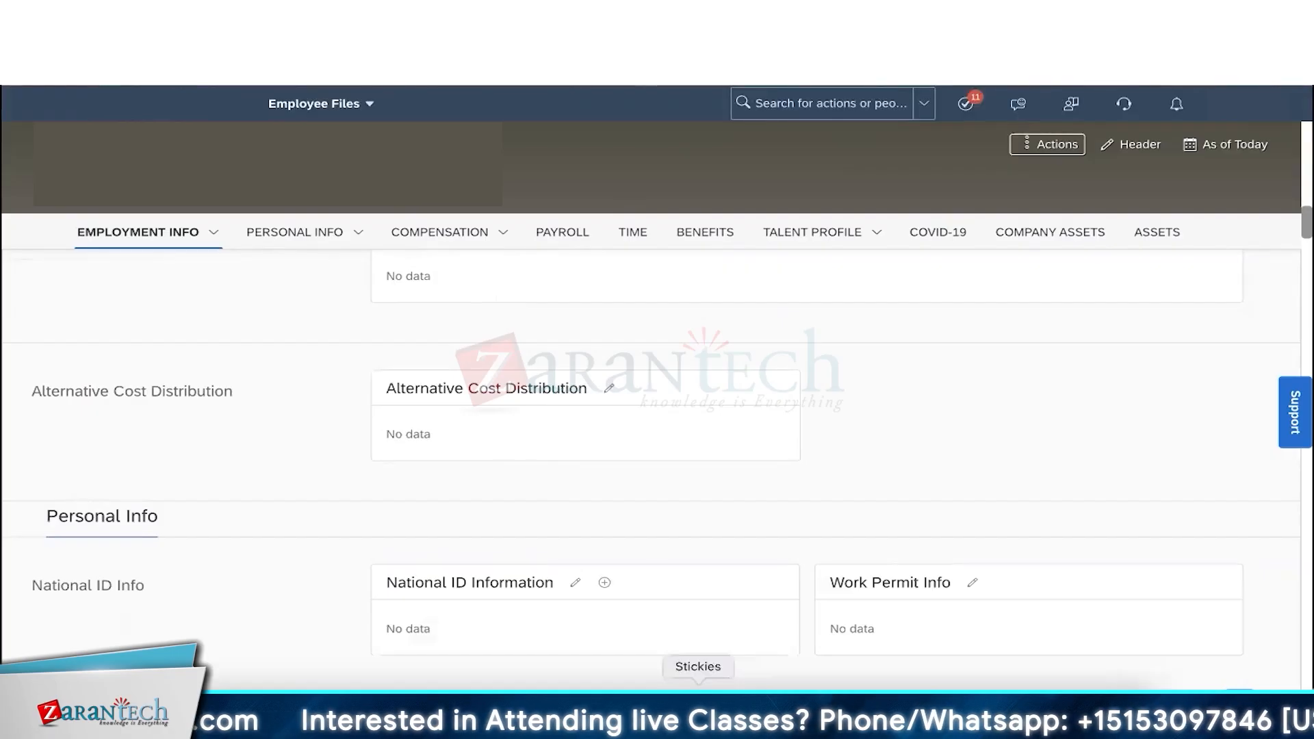
left_click(619, 712)
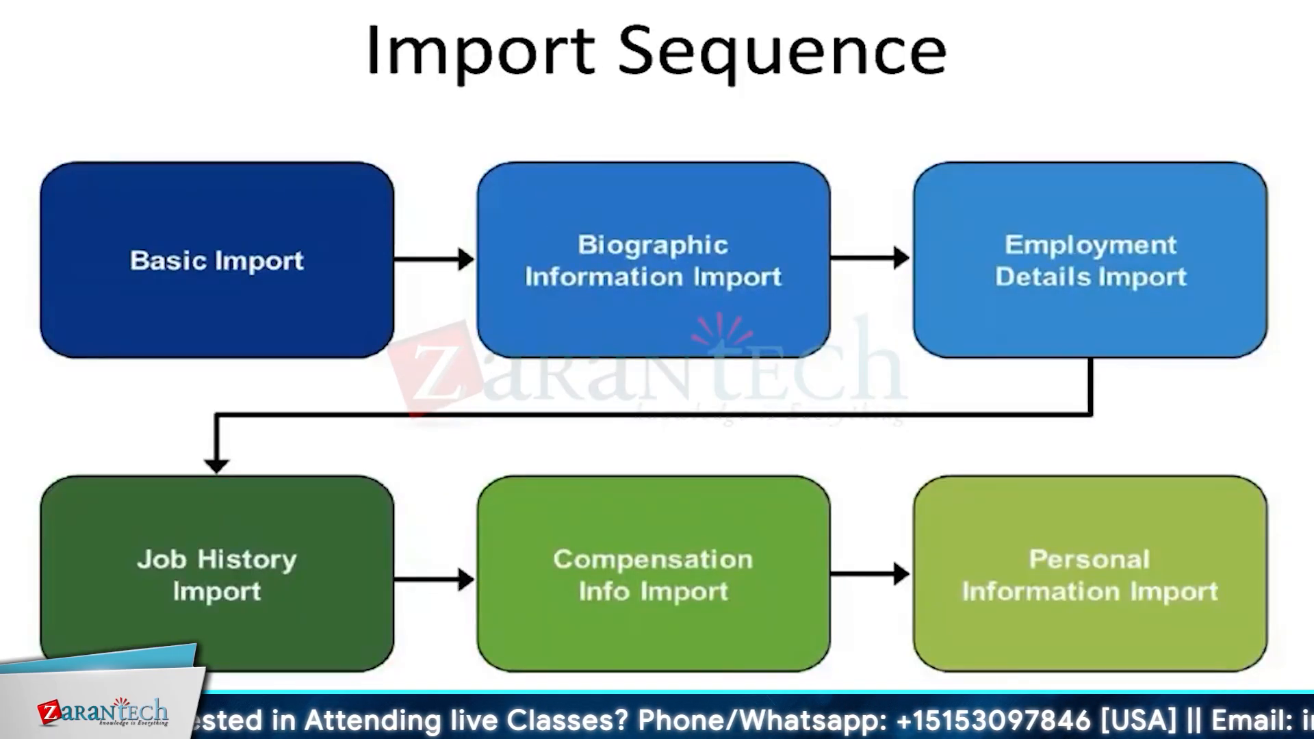
- Return to the new user's Employee File and jump to the Biographical Information section
left_click(257, 711)
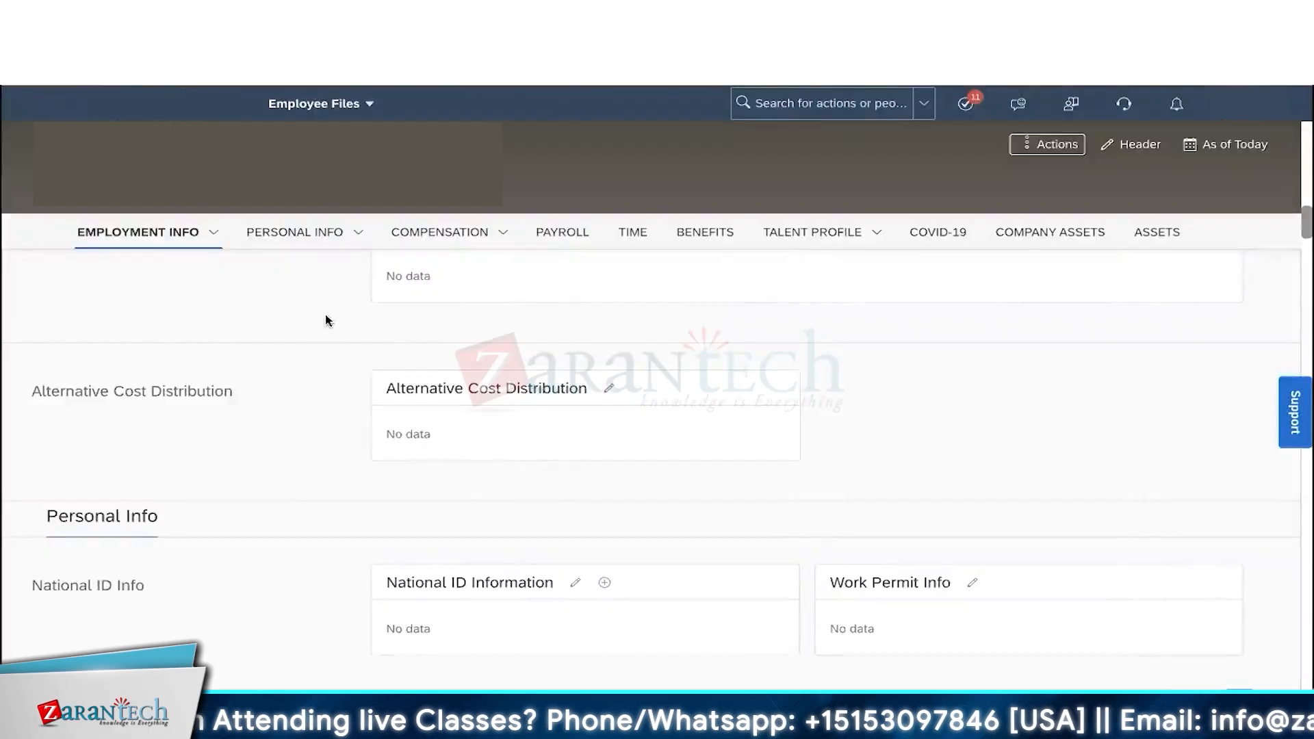
left_click(358, 236)
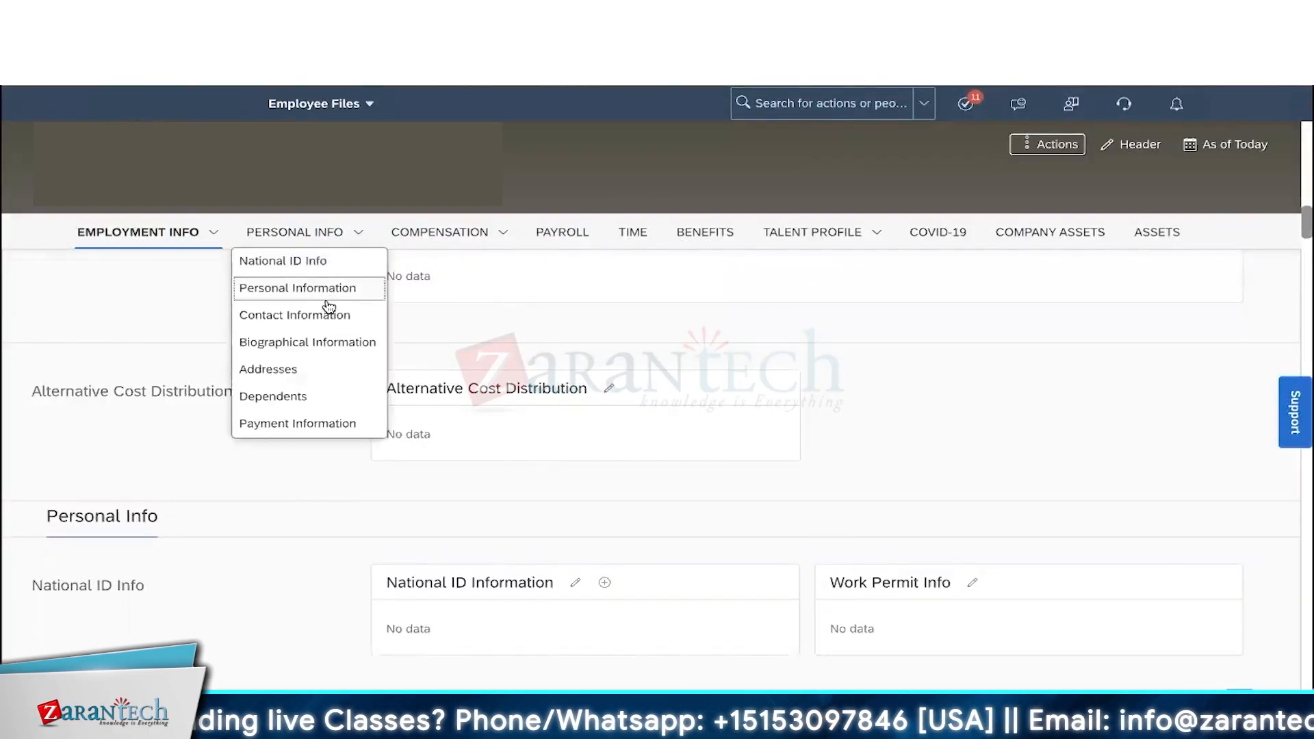
left_click(330, 301)
left_click(355, 236)
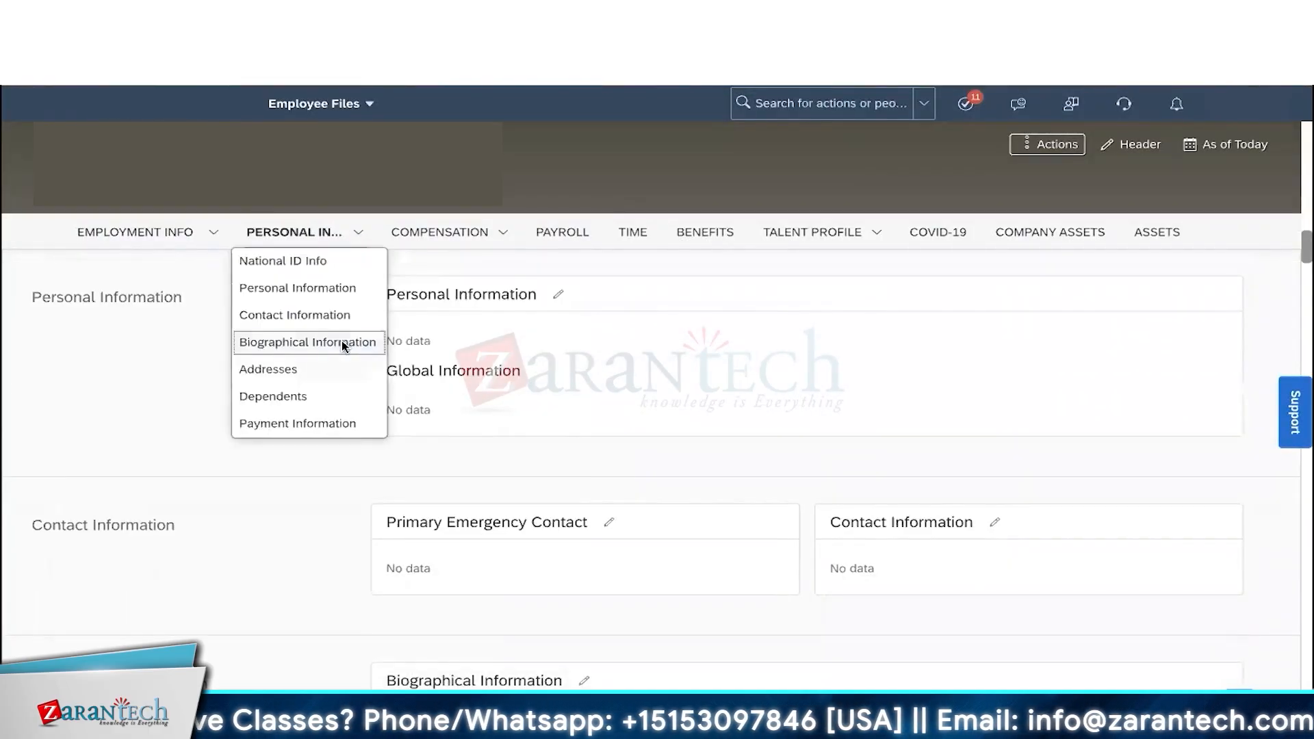
left_click(343, 341)
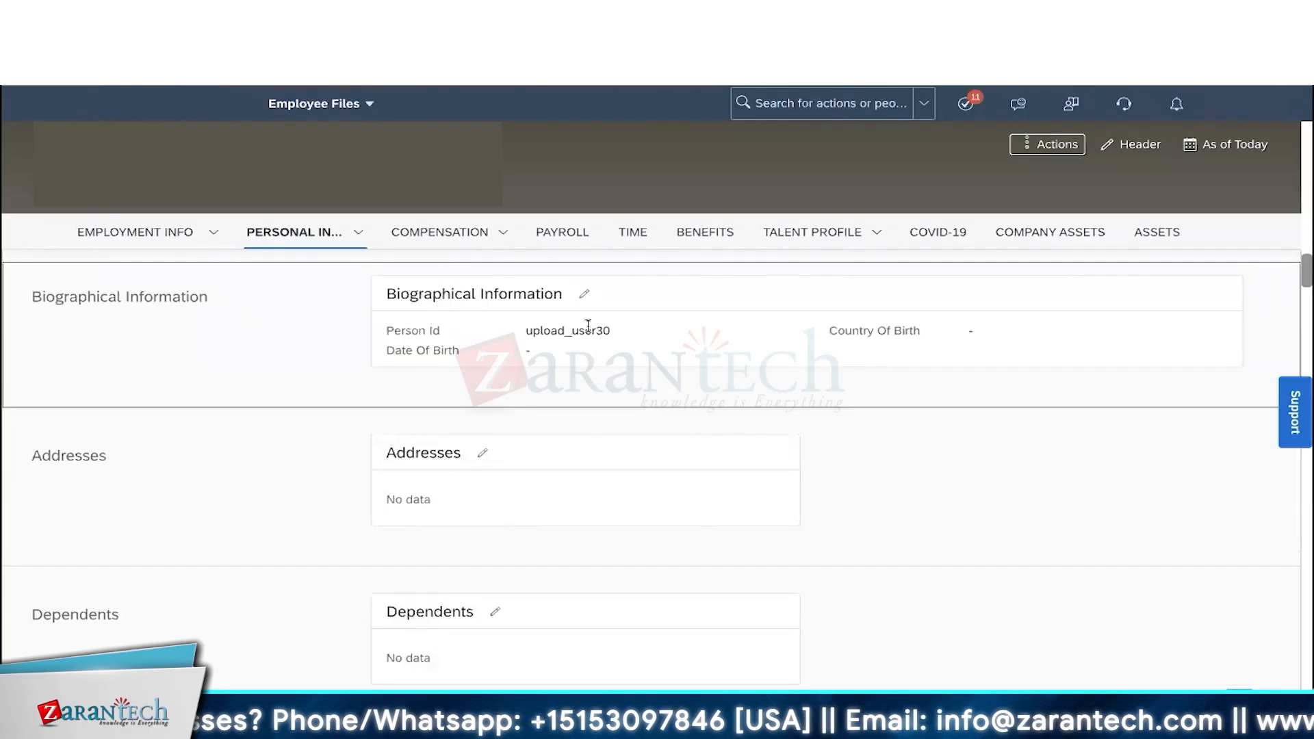
- Highlight the filled Person Id and the empty Date Of Birth and Country Of Birth fields
left_click_drag(524, 331, 564, 348)
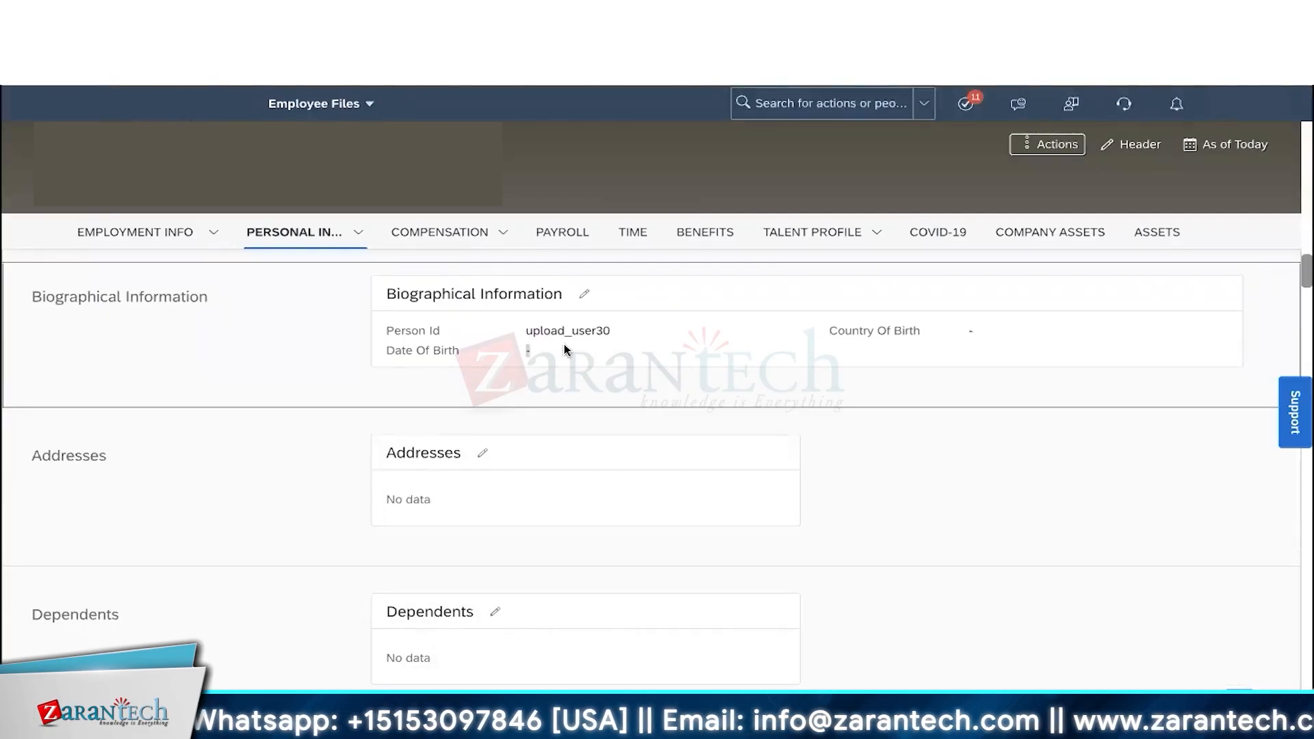
left_click(976, 334)
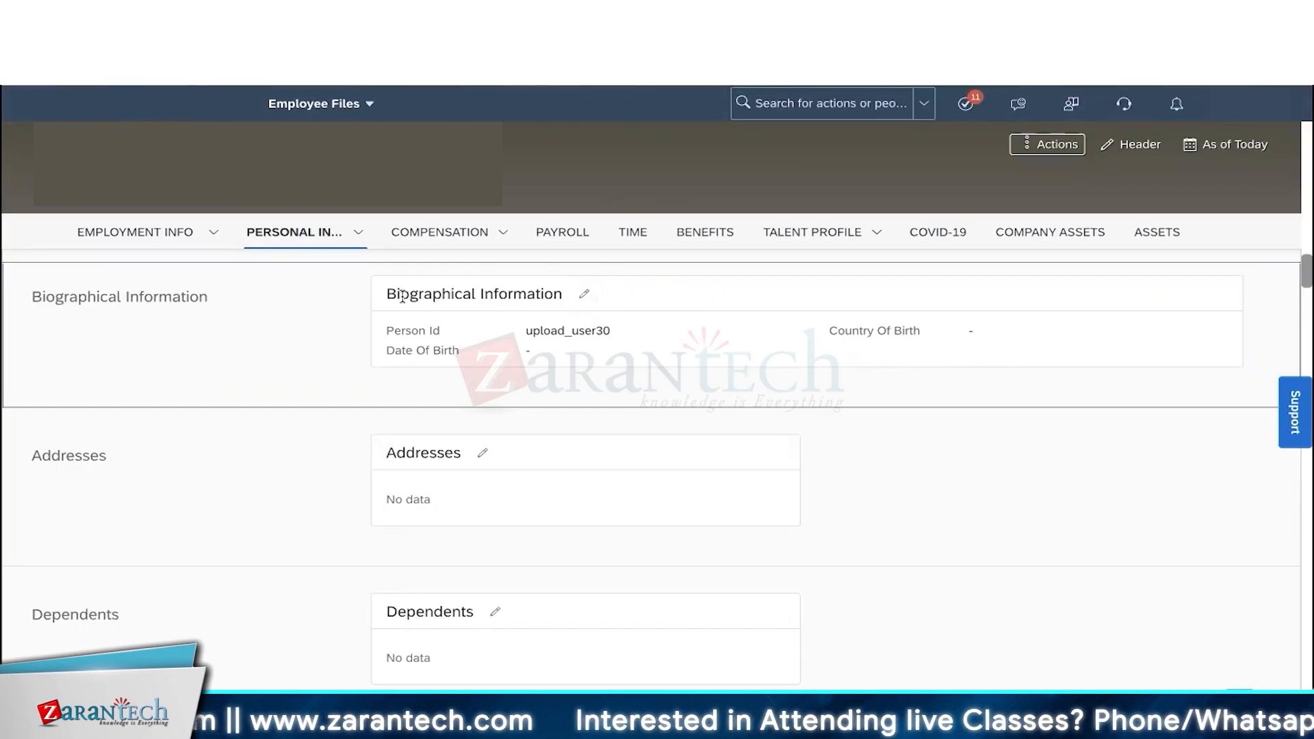
left_click_drag(397, 295, 548, 291)
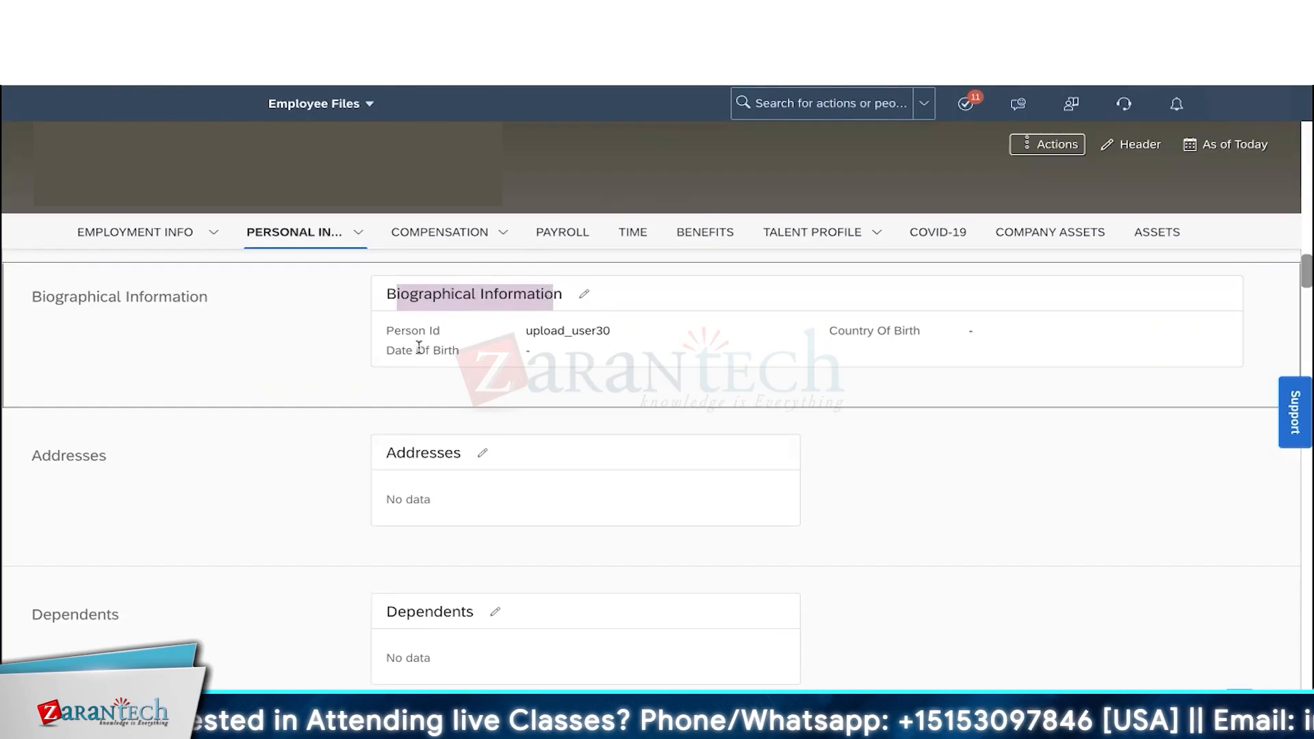
left_click(395, 349)
left_click_drag(395, 349, 459, 352)
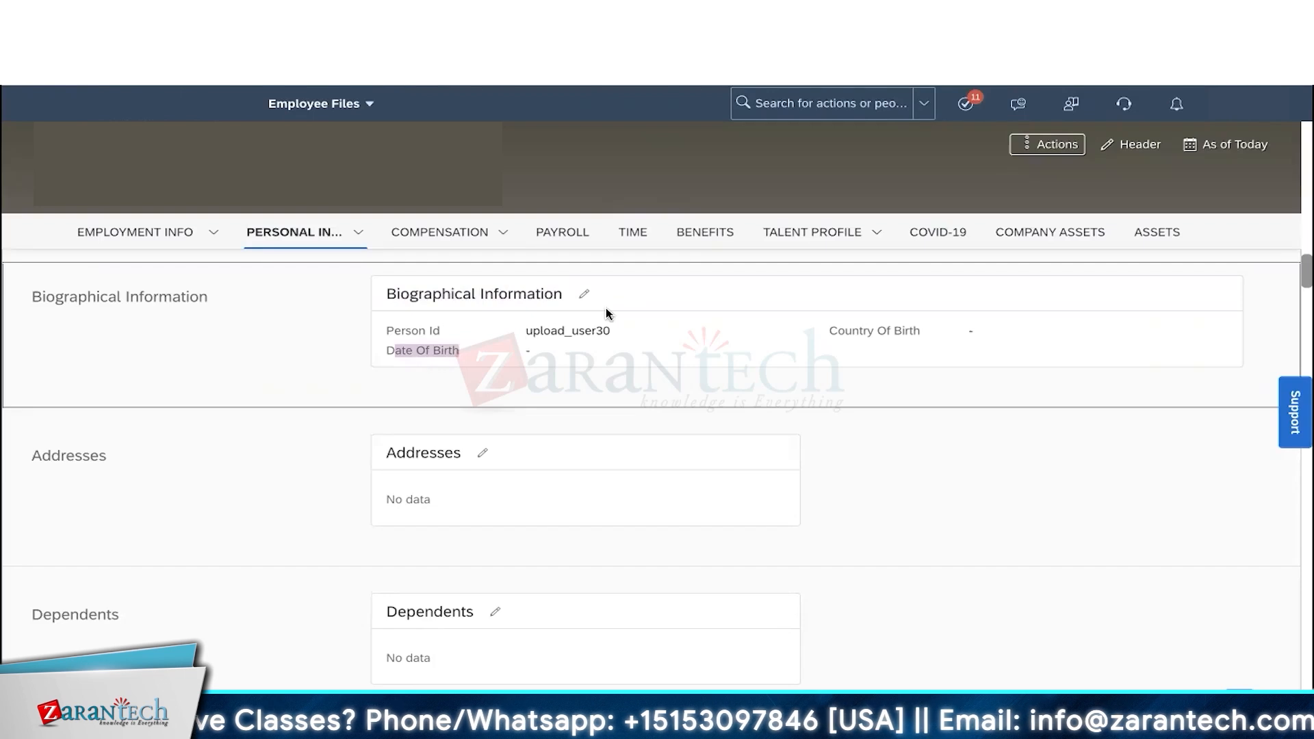
left_click_drag(829, 331, 939, 336)
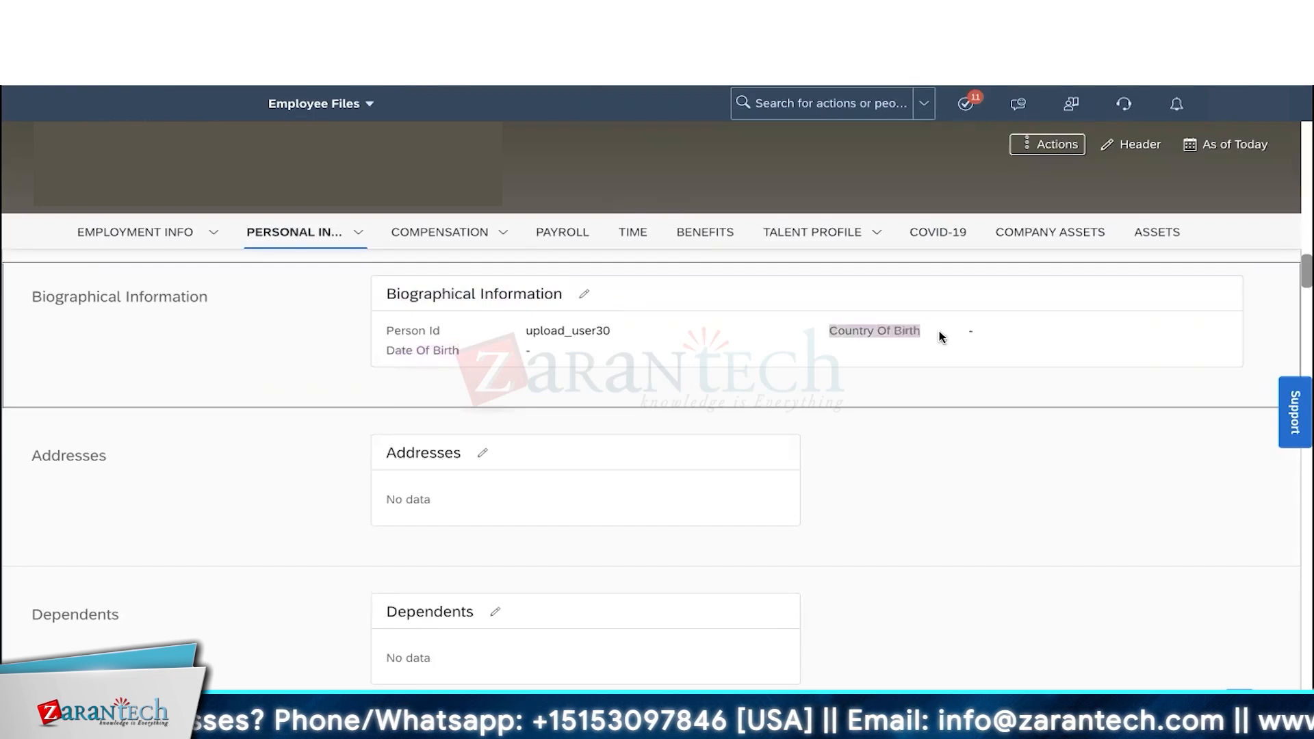
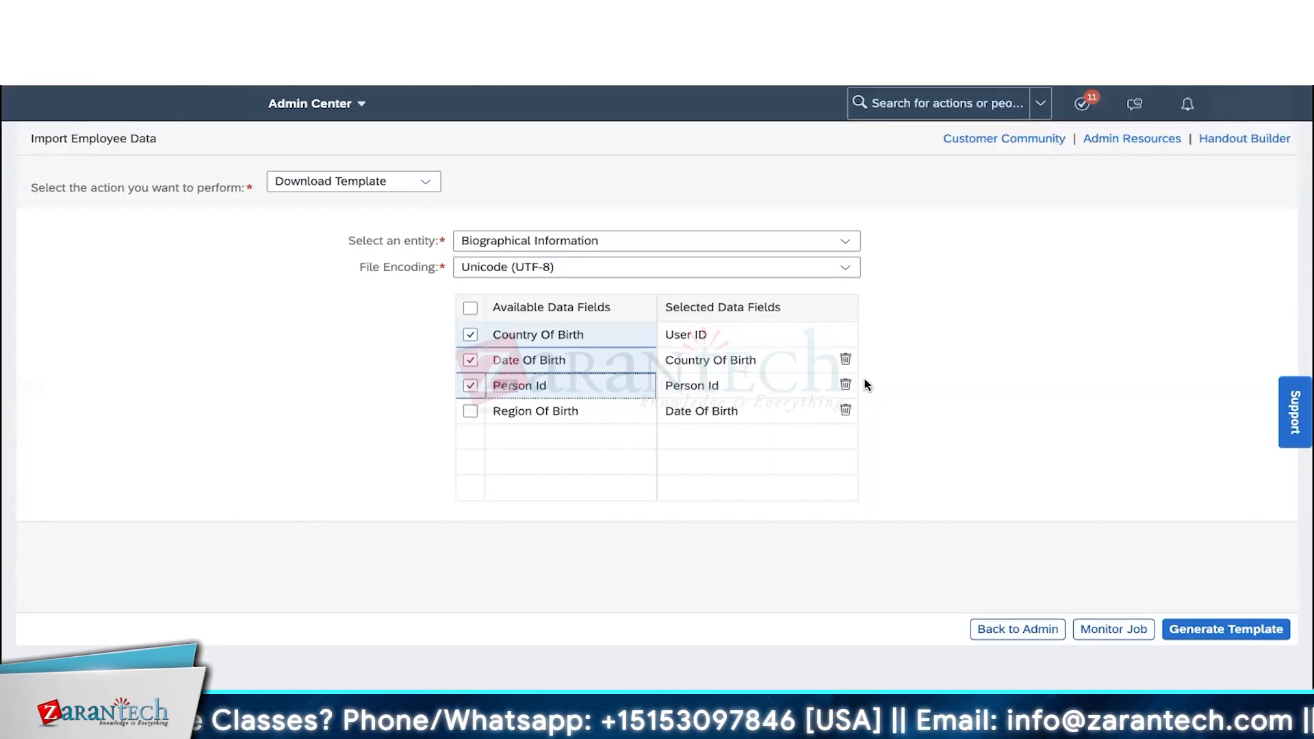
- Generate and download the Biographical Information template with Country Of Birth, Person Id and Date Of Birth fields
left_click(1193, 630)
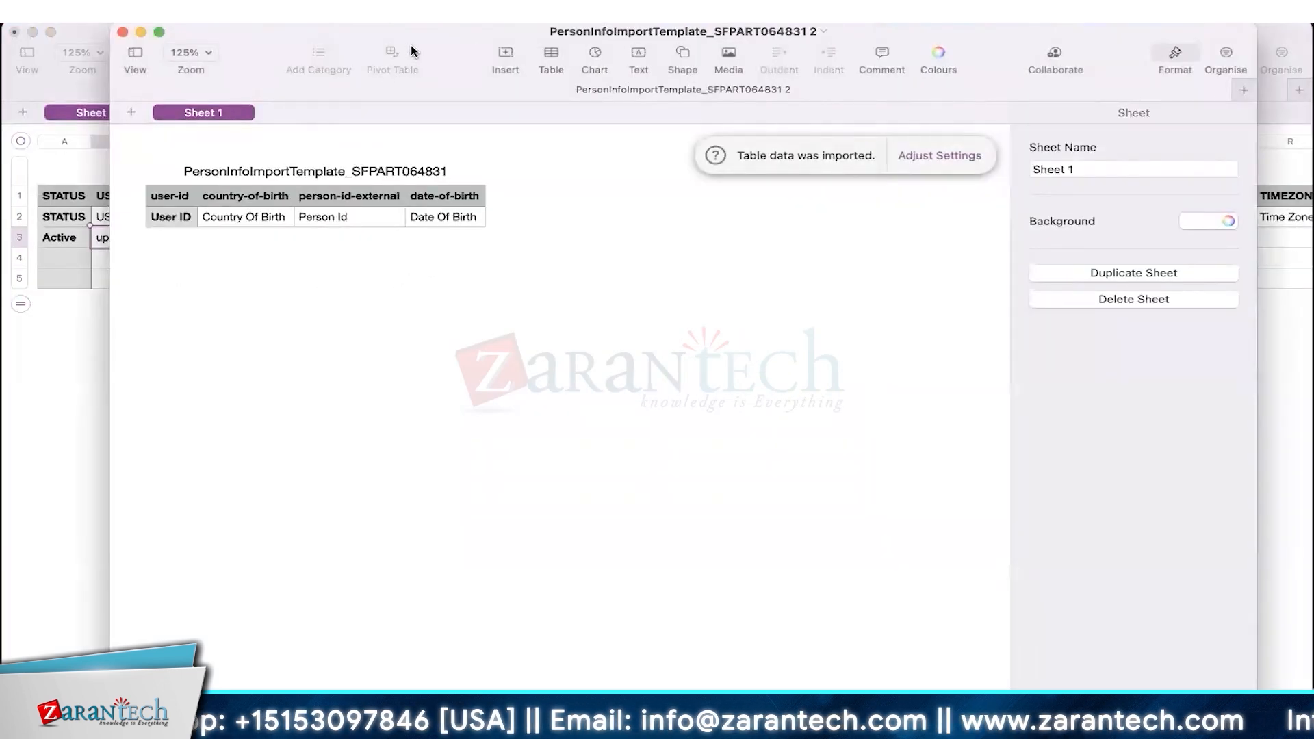
- Maximize the template window and add an empty row 3 beneath the field labels
double_click(412, 48)
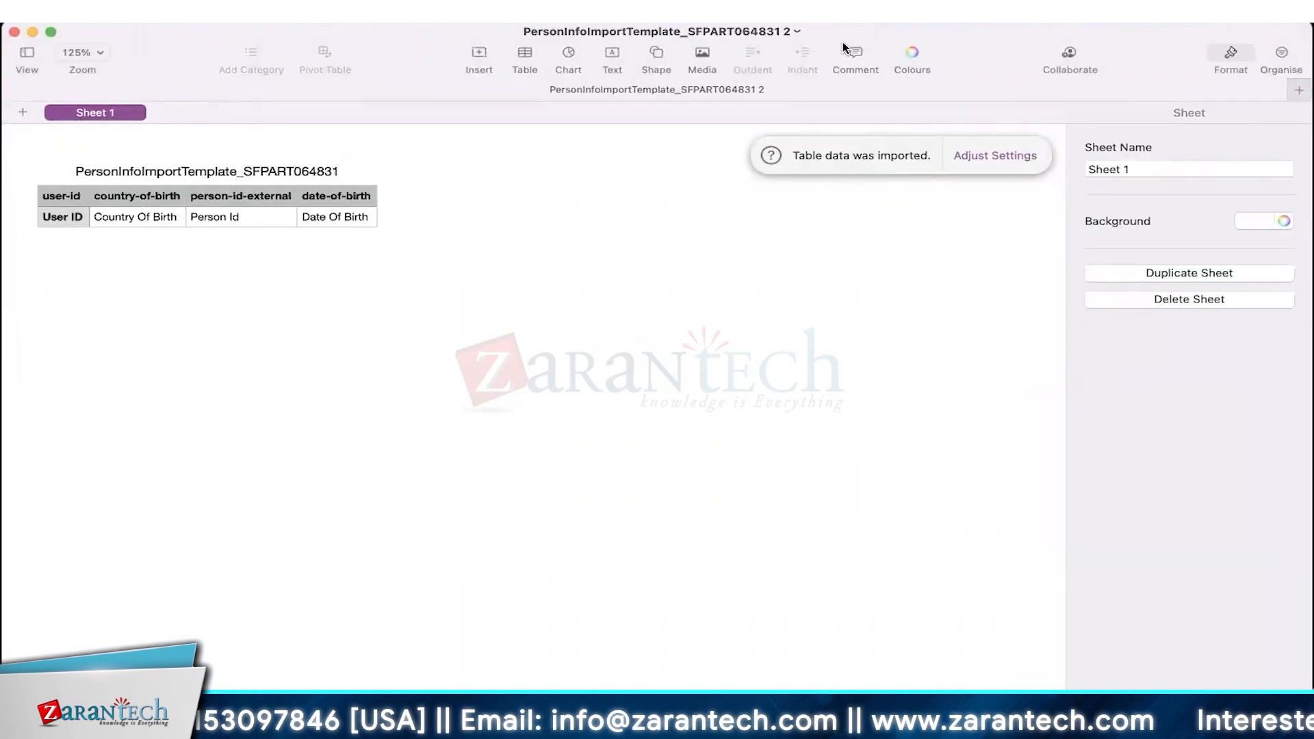
left_click(95, 221)
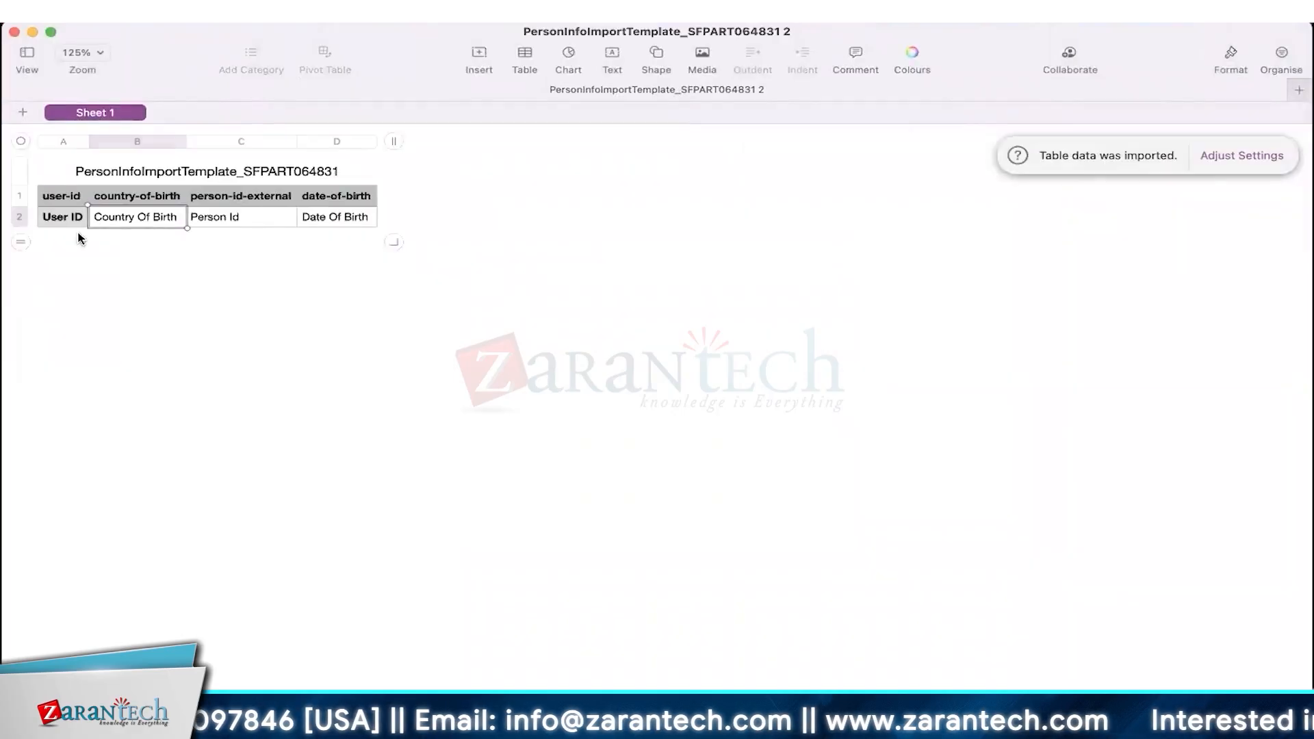
left_click(16, 243)
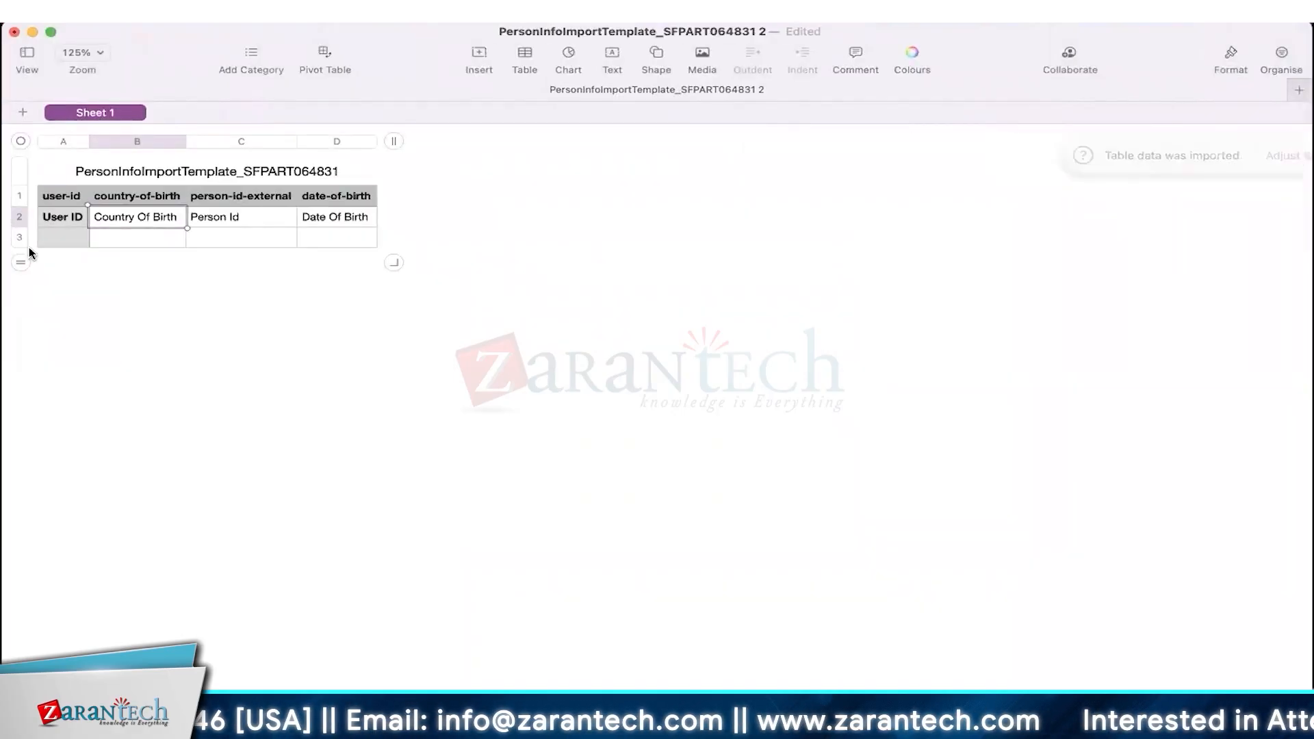
left_click(125, 244)
left_click(219, 239)
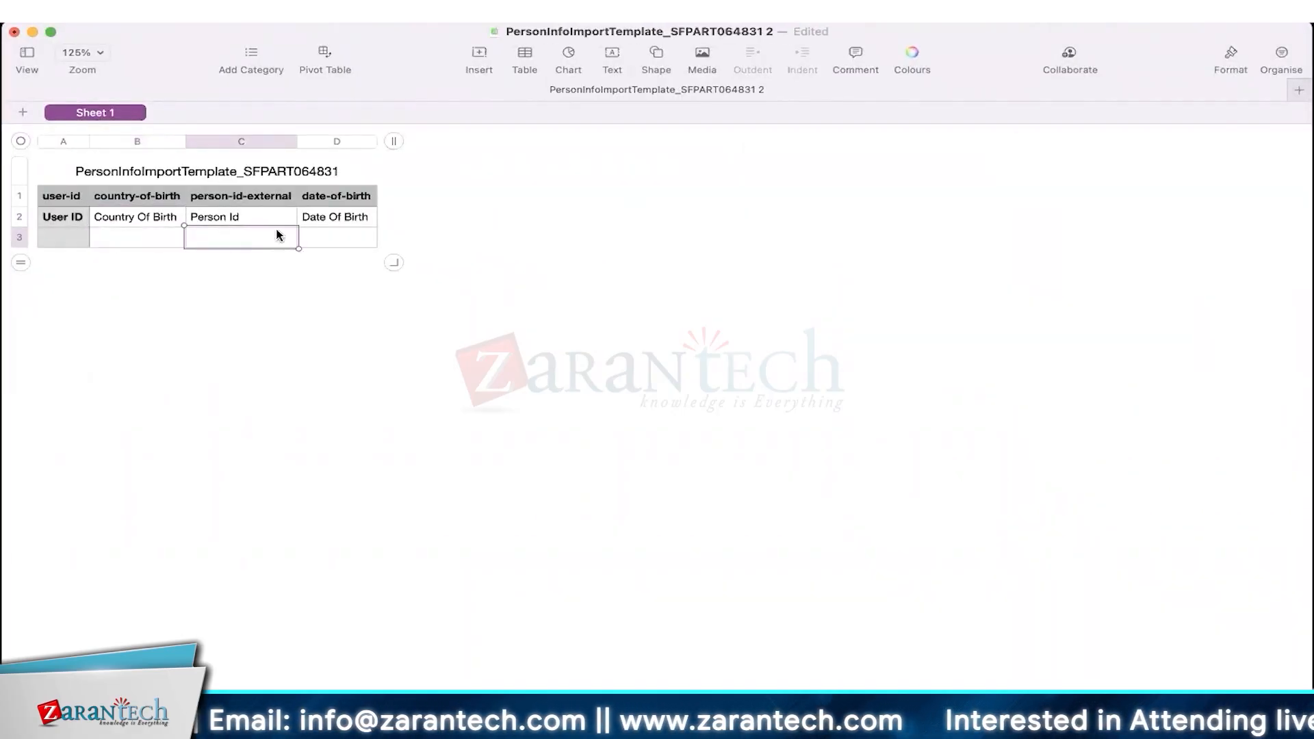
left_click(320, 238)
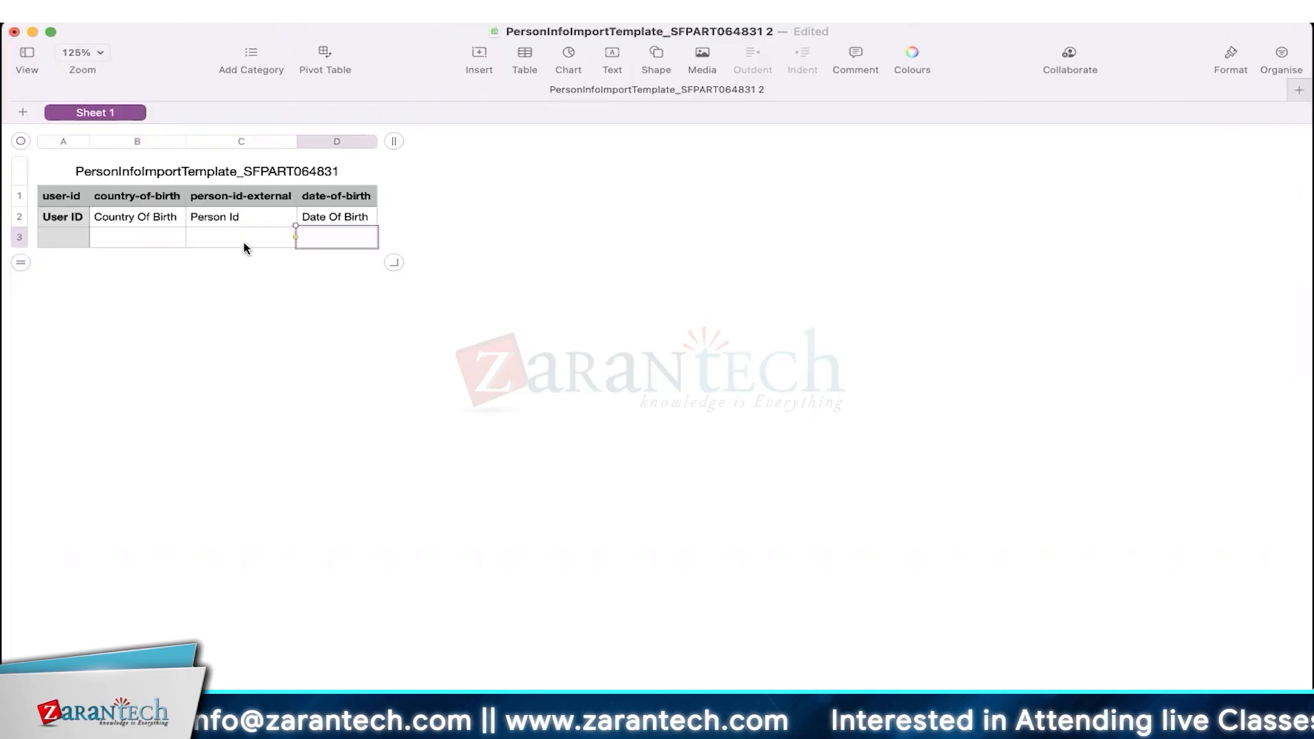
- Paste upload_user30 into A3, widen column A, and enter USA as country of birth
left_click(69, 238)
type("upload_user30")
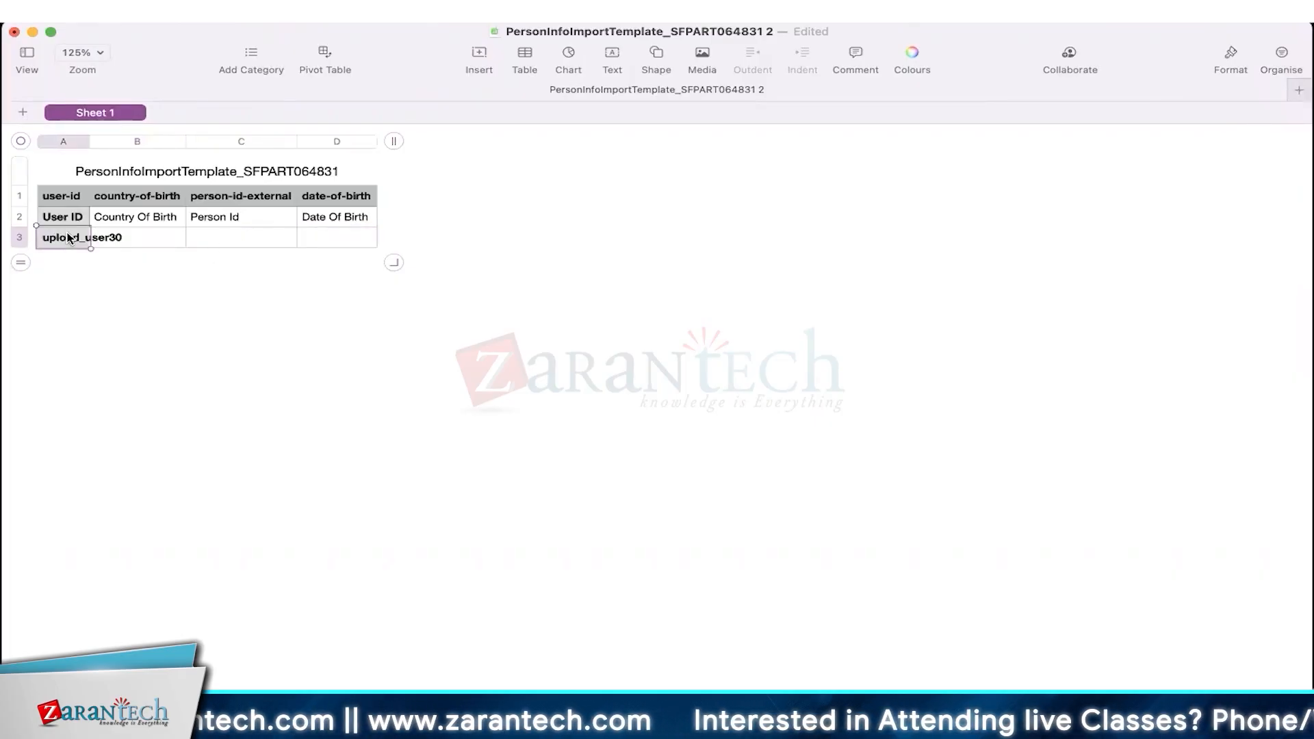
double_click(88, 141)
left_click(152, 232)
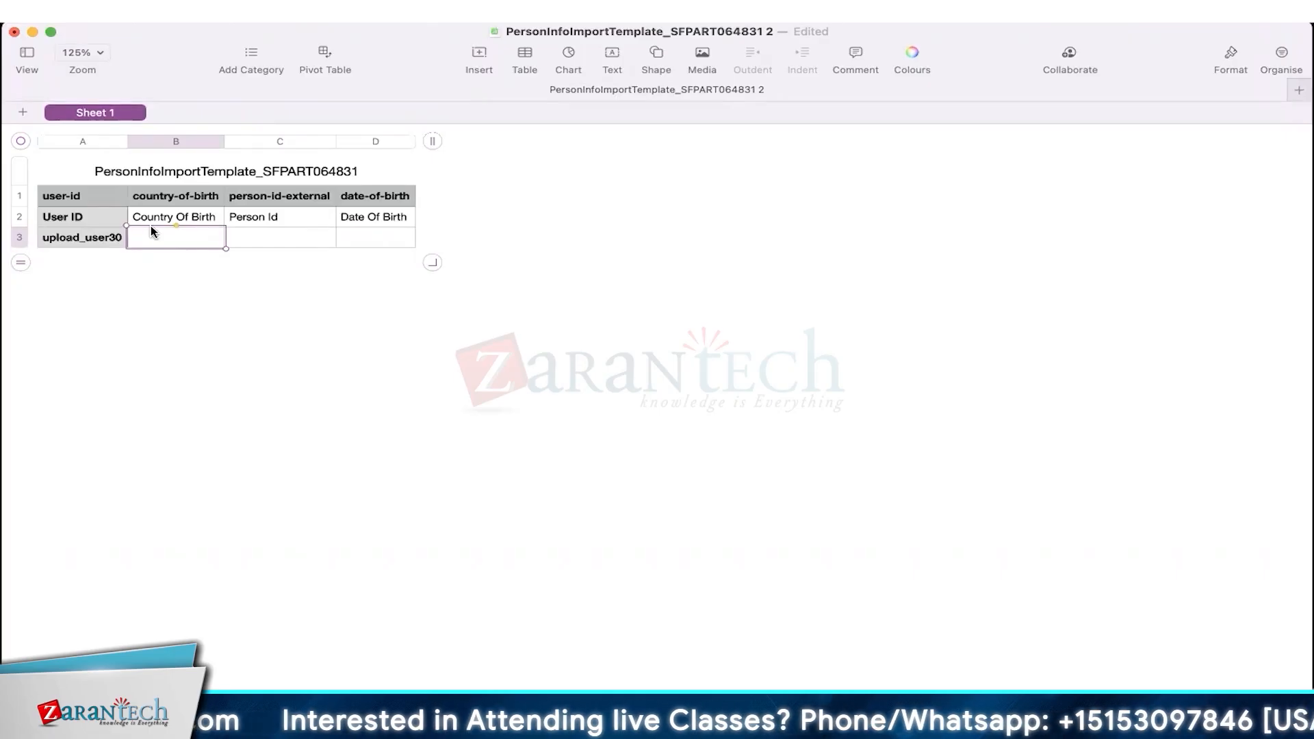
type("USA")
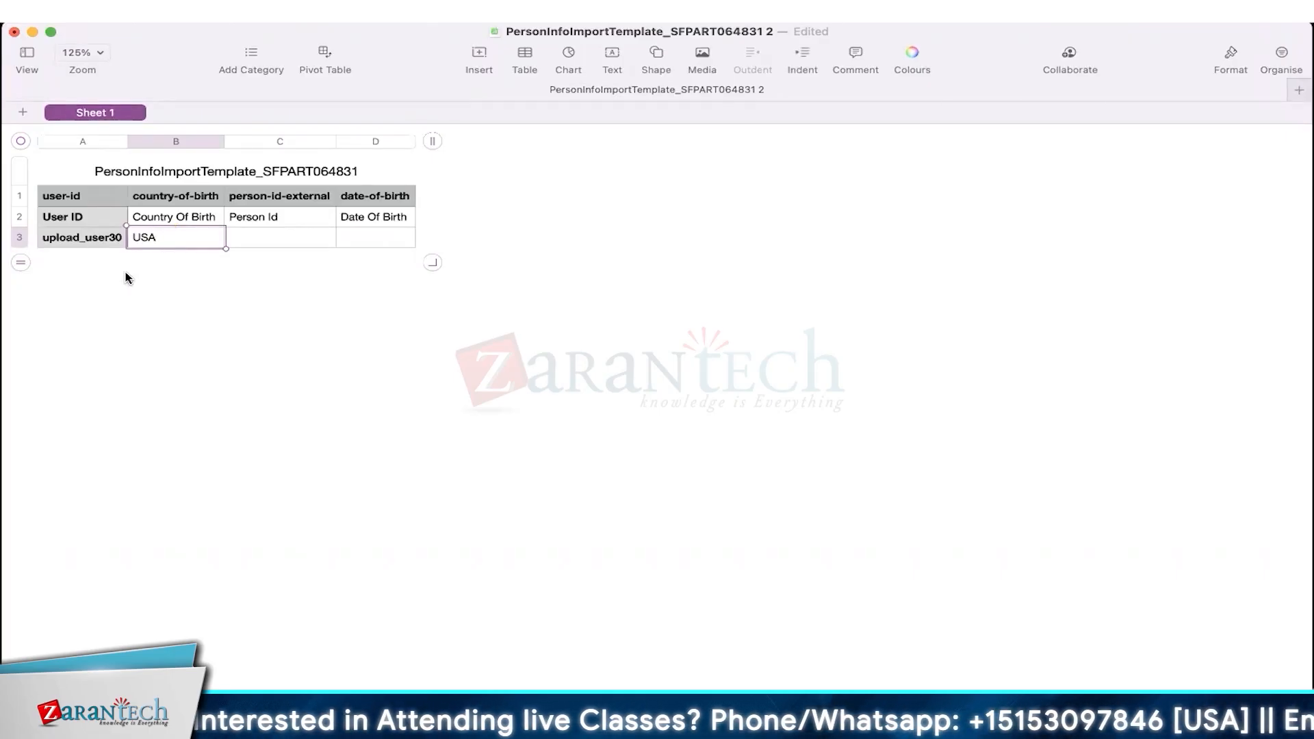
left_click(269, 239)
- Paste upload_user30 as the person id in C3 and enter birth date 01-03-2001 in D3
left_click(91, 238)
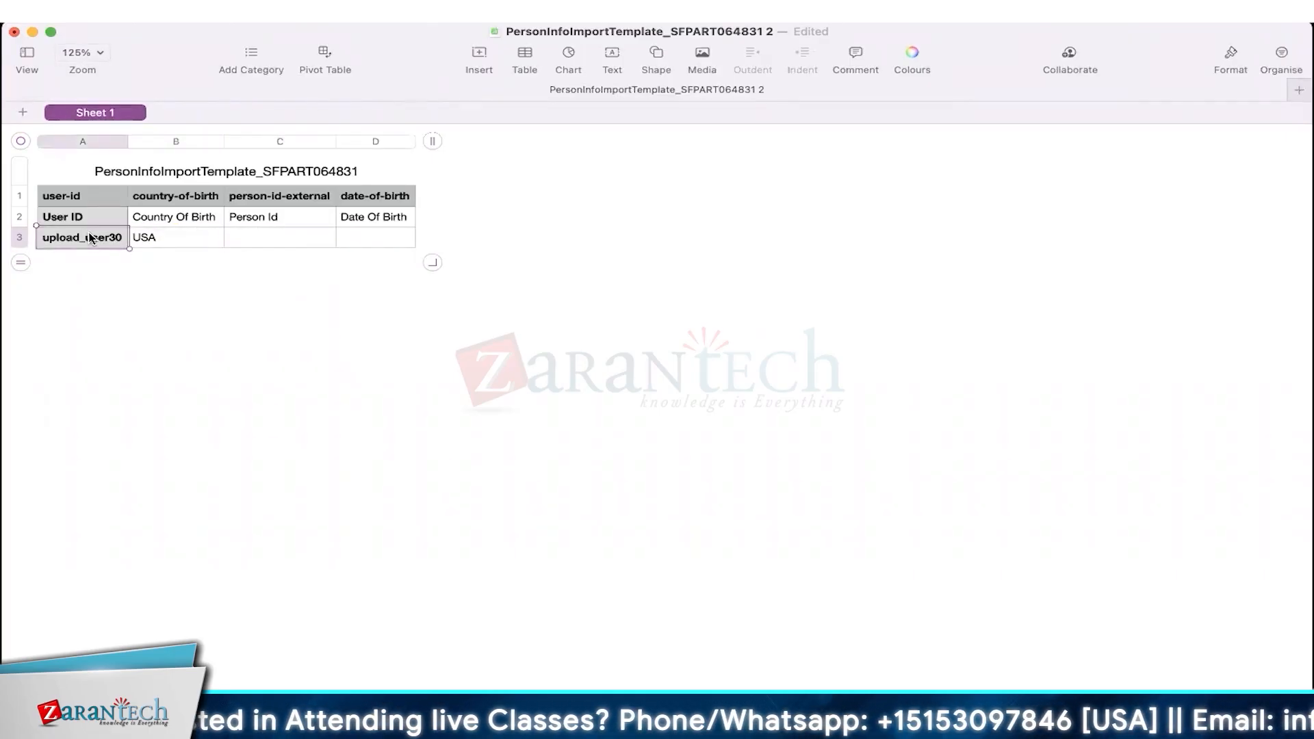
left_click(243, 240)
type("upload_user30")
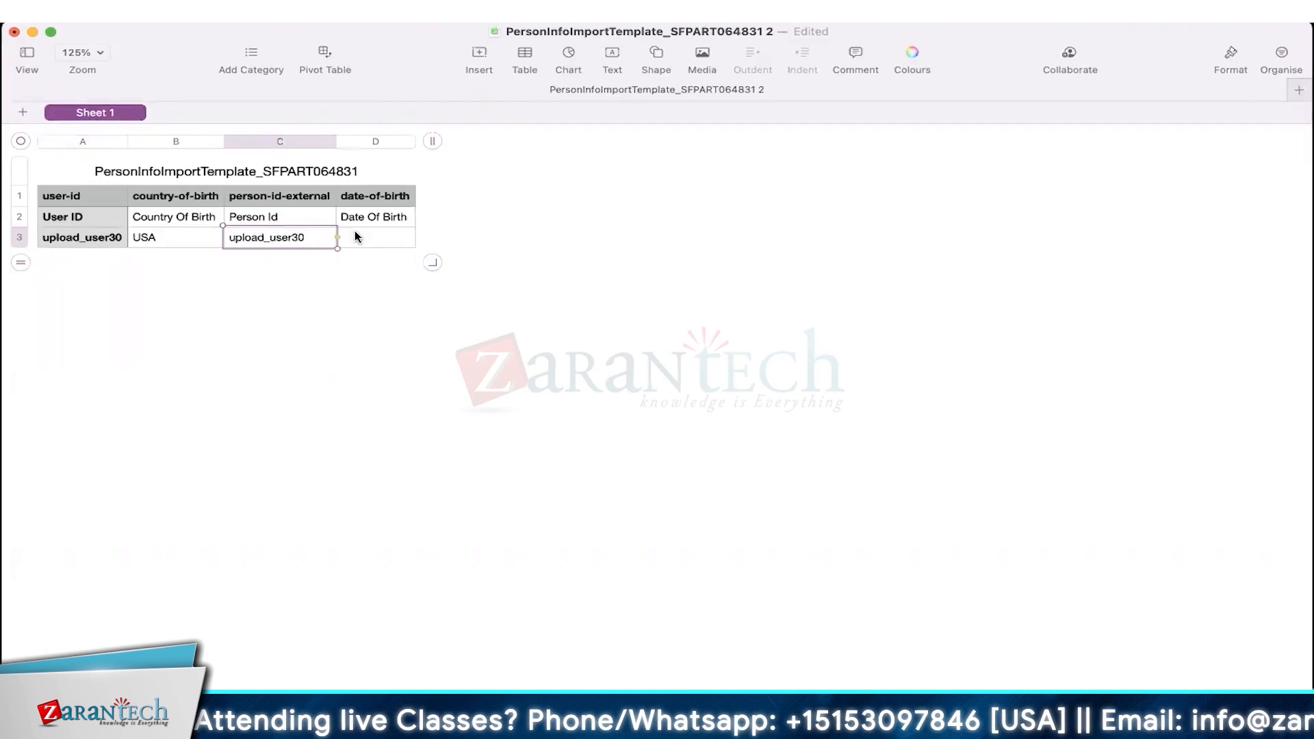
left_click(355, 237)
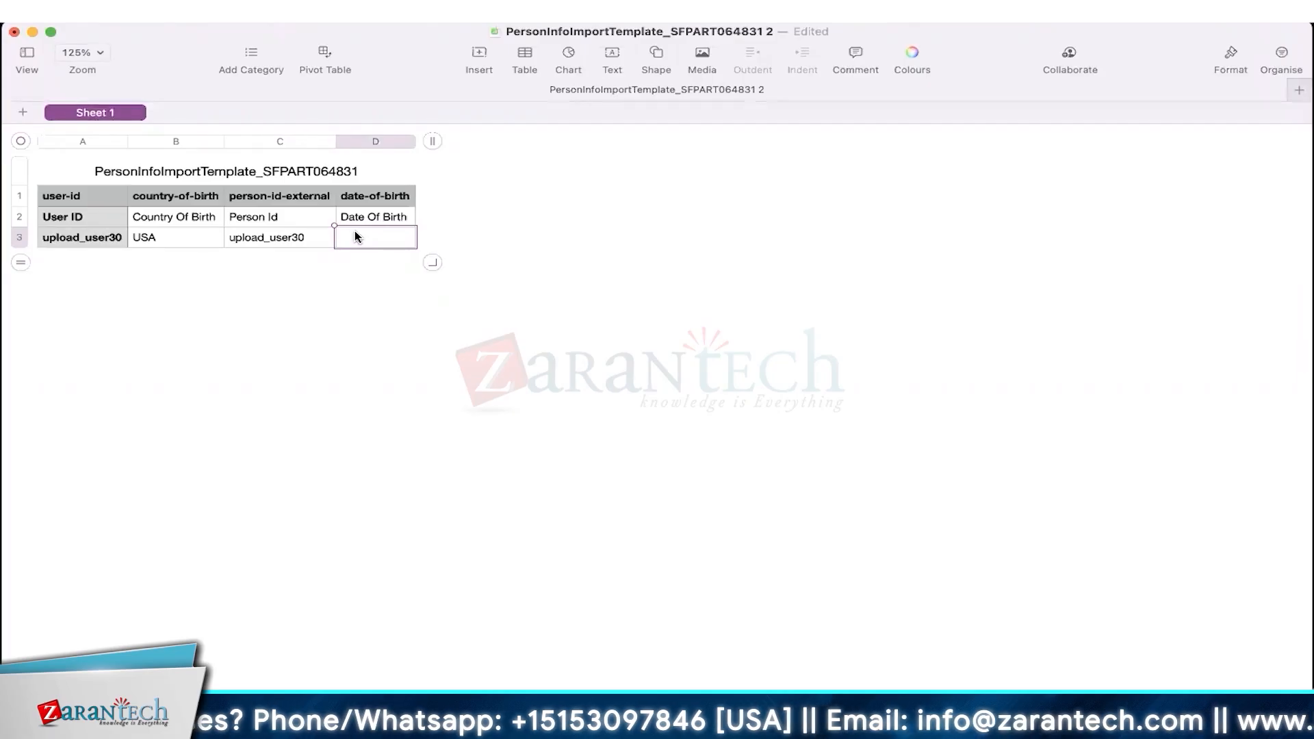
type("01-03-2001")
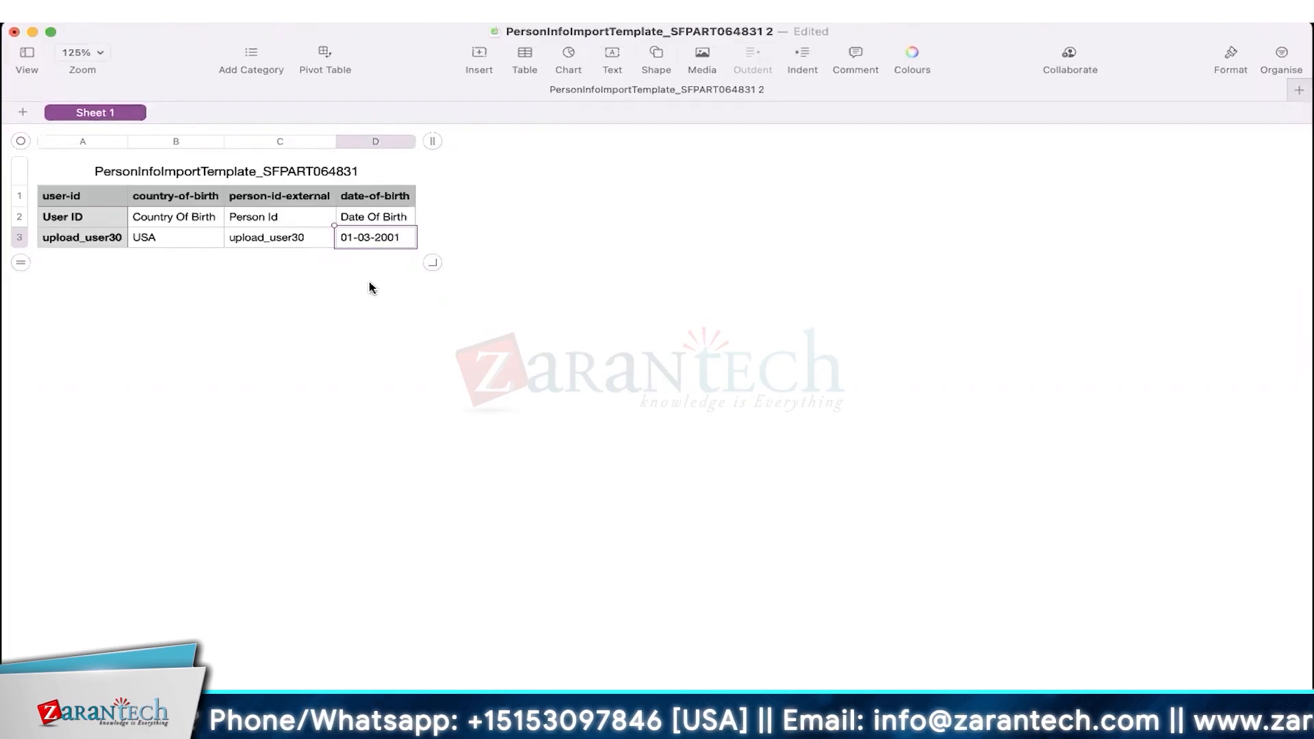
left_click(370, 287)
- Check the stored 1-3-01 birth date in D3 and add an empty row 4
left_click(374, 238)
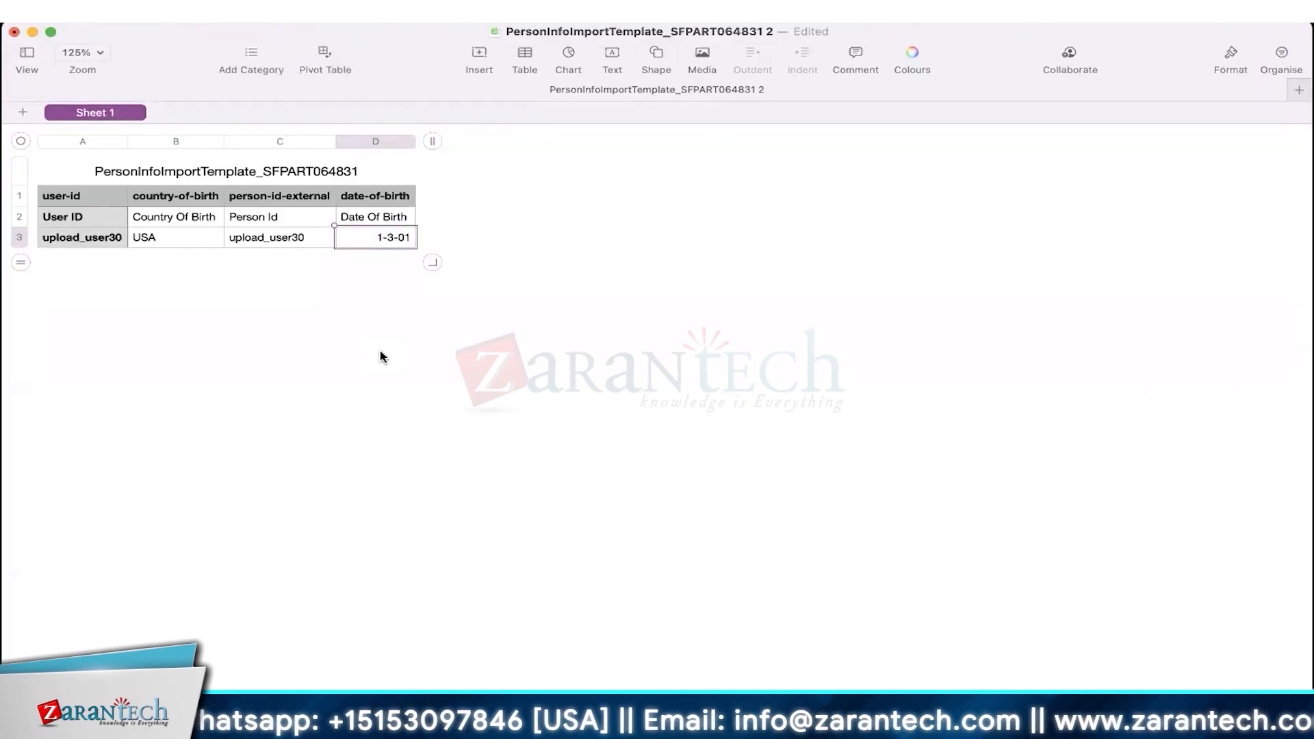
double_click(400, 237)
left_click(338, 236)
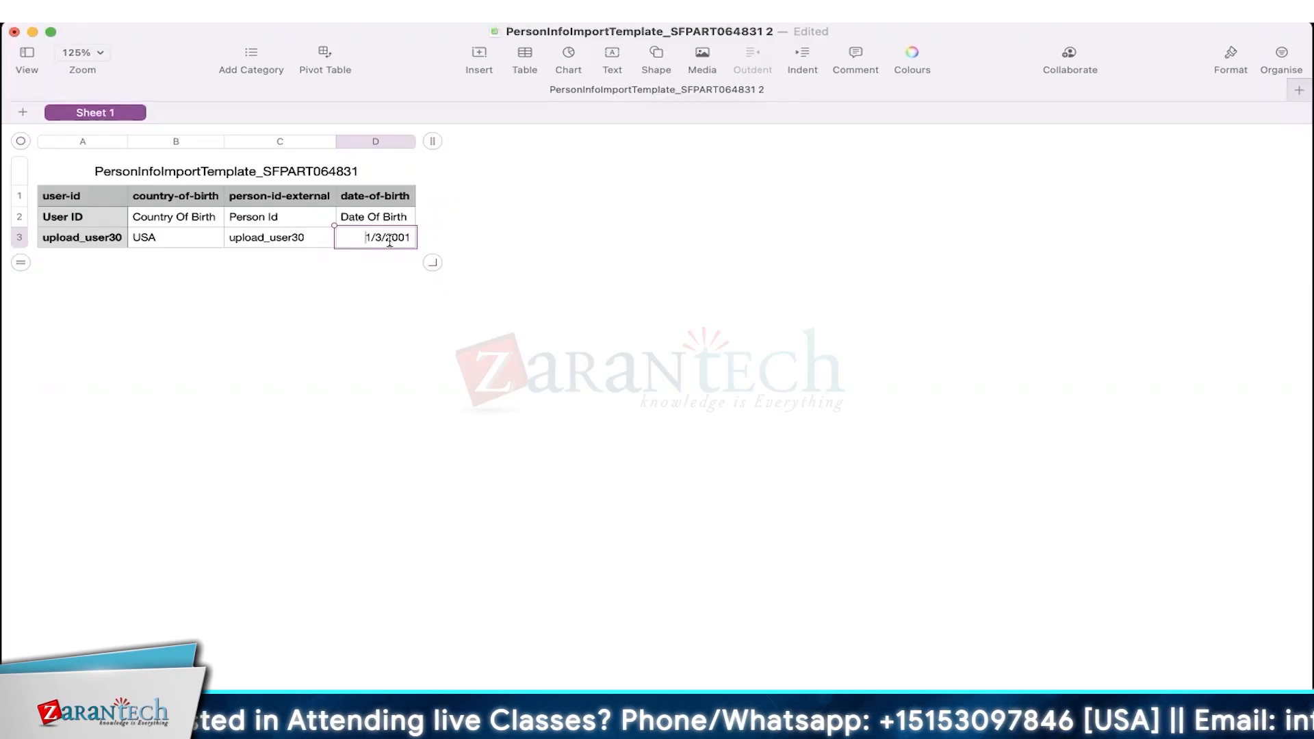
left_click(13, 263)
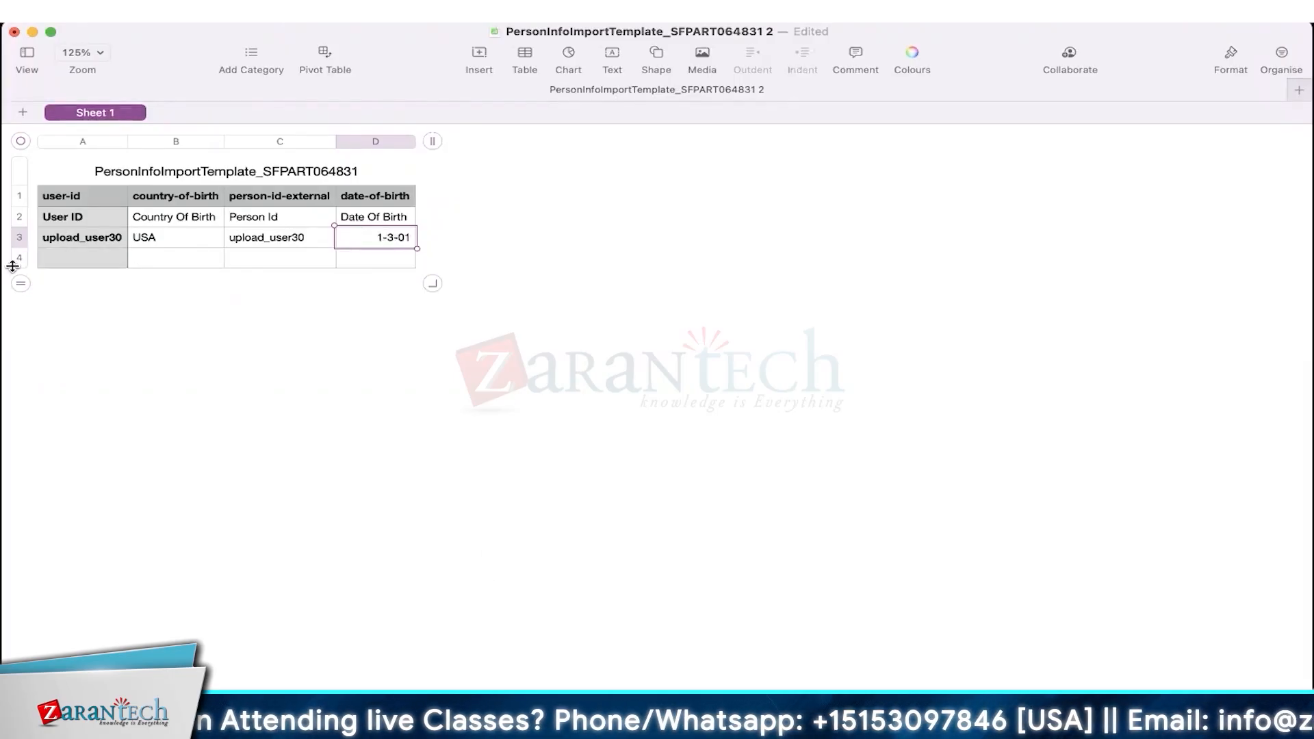
left_click(180, 259)
- Type the date format note MM/DD/YYYY into cell D4 below the birth date
left_click(390, 260)
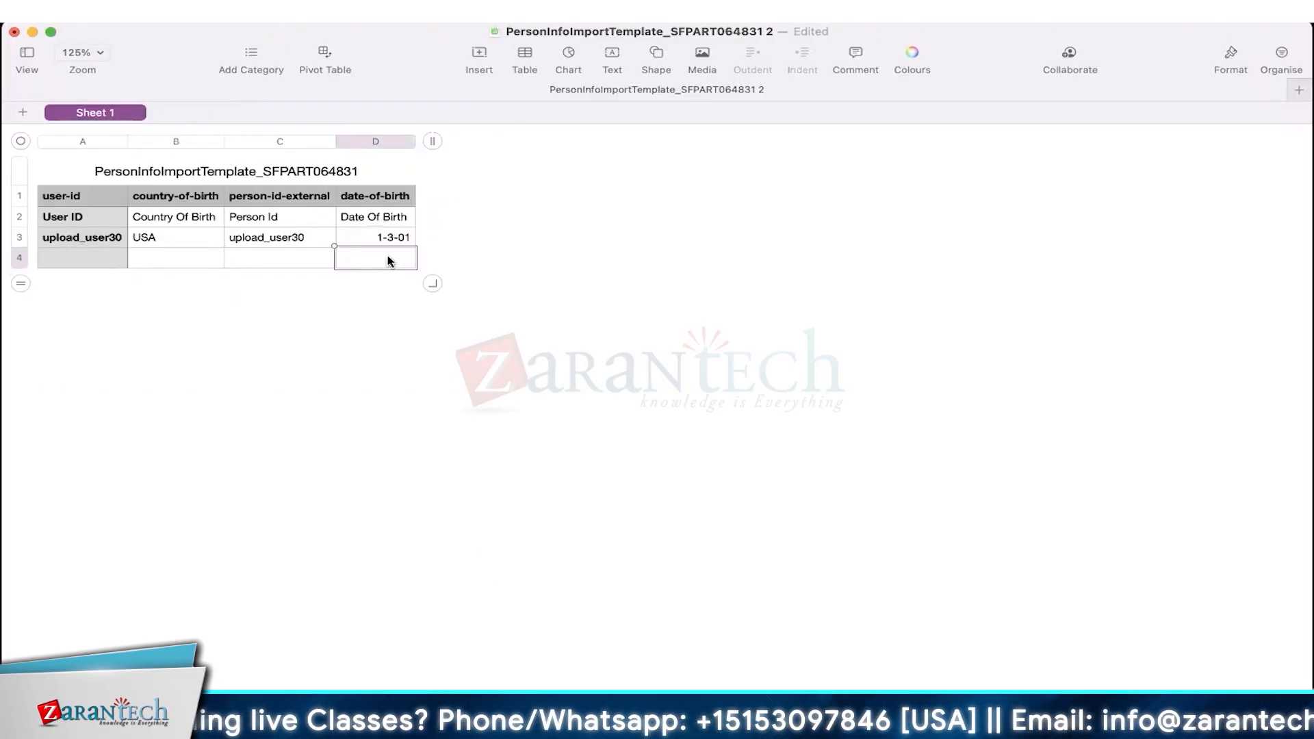
type("MM/DD")
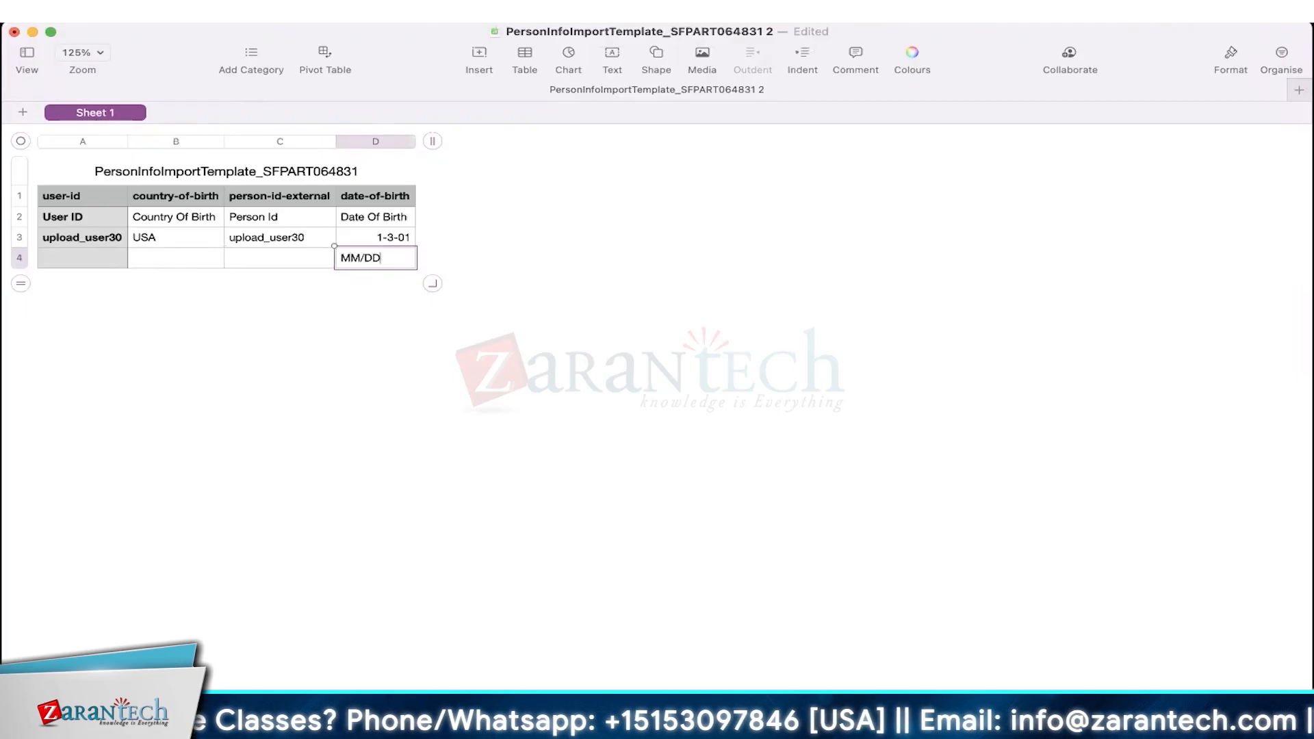
type("/YYYY")
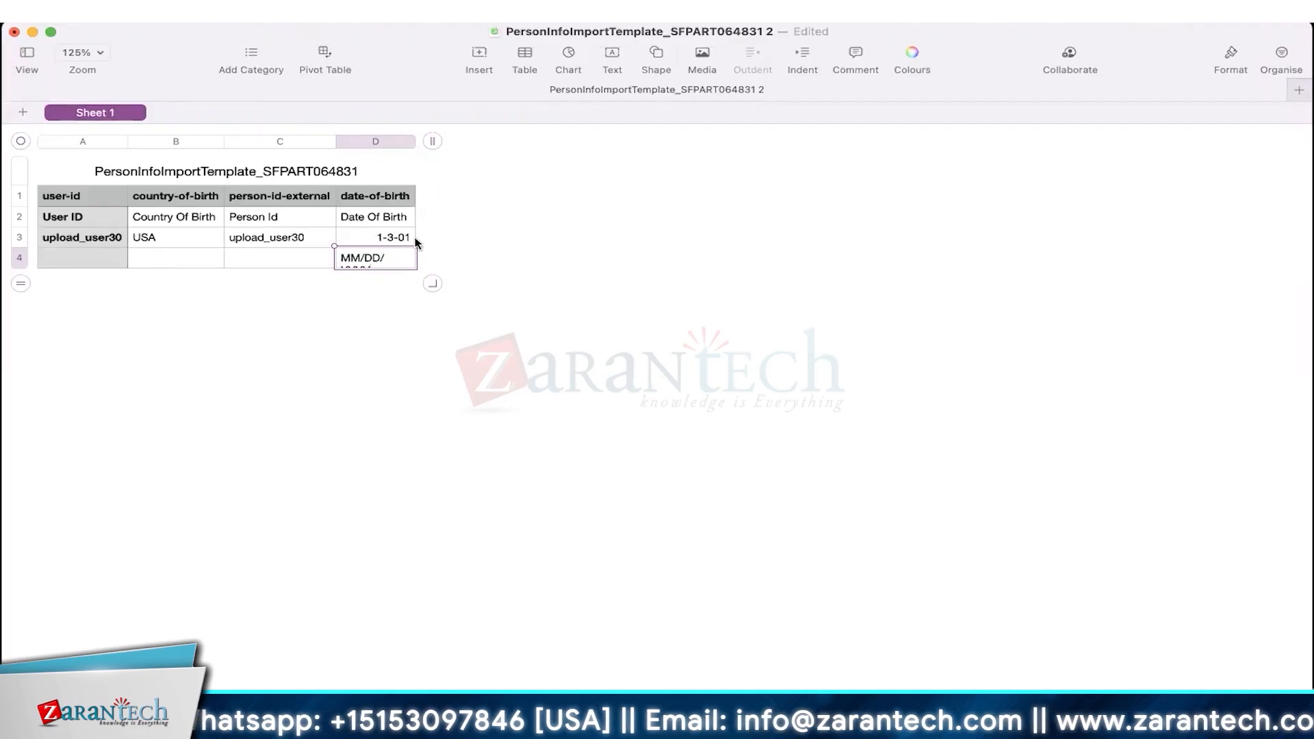
left_click(299, 260)
left_click(387, 260)
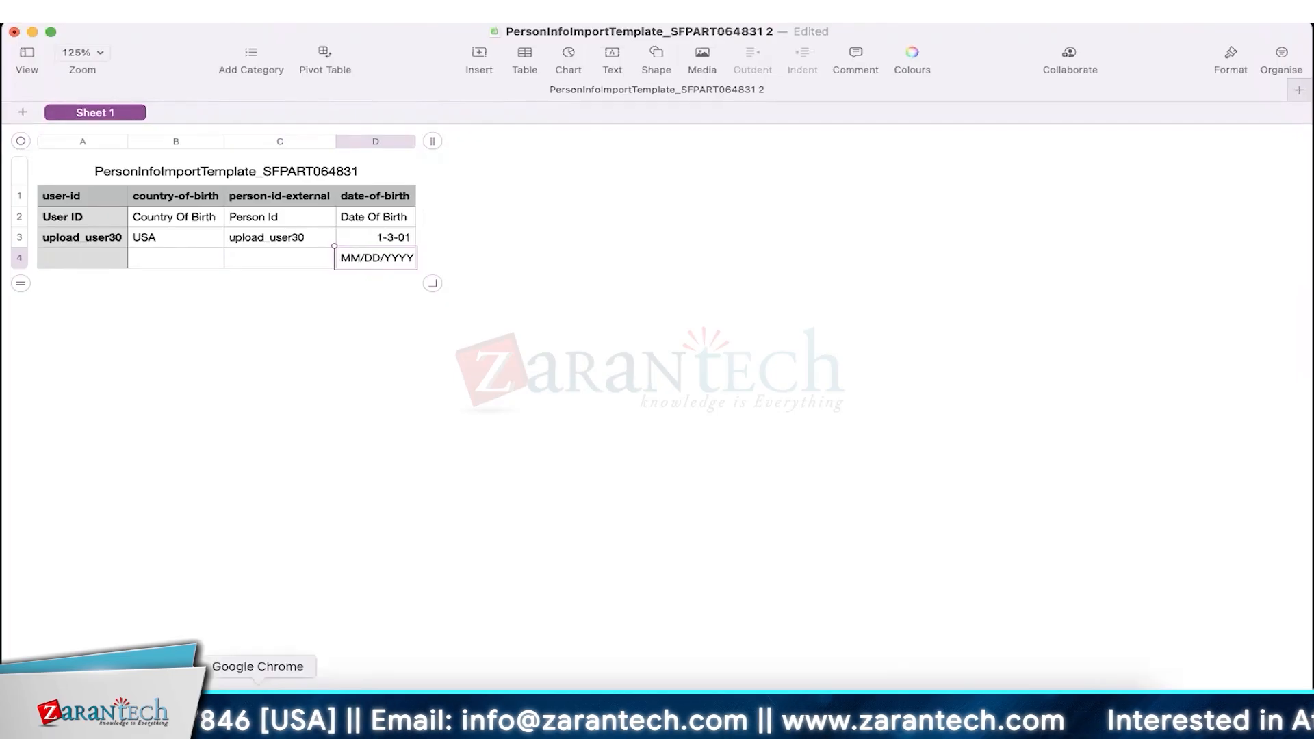
- Return to the SuccessFactors import page and open the account options dropdown
left_click(258, 711)
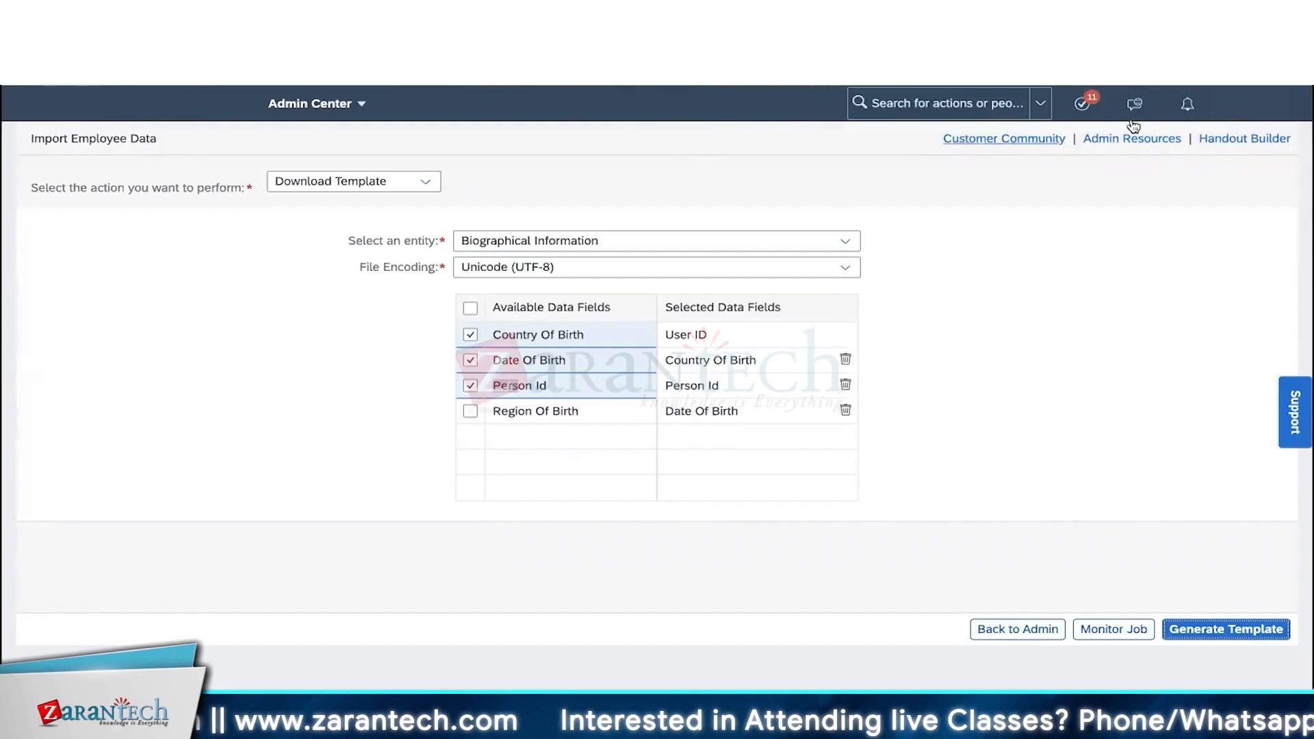
left_click(1237, 104)
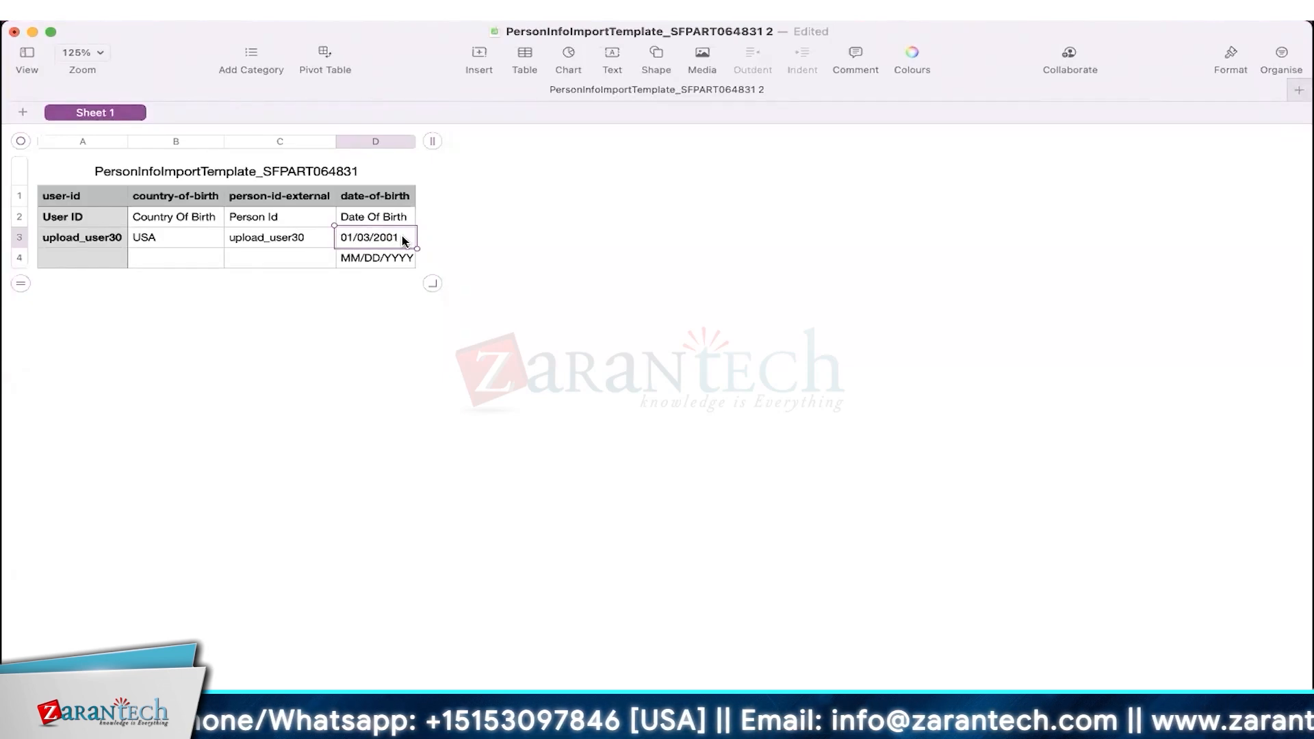
- Delete row 4 containing the MM/DD/YYYY reminder from the template
left_click(19, 258)
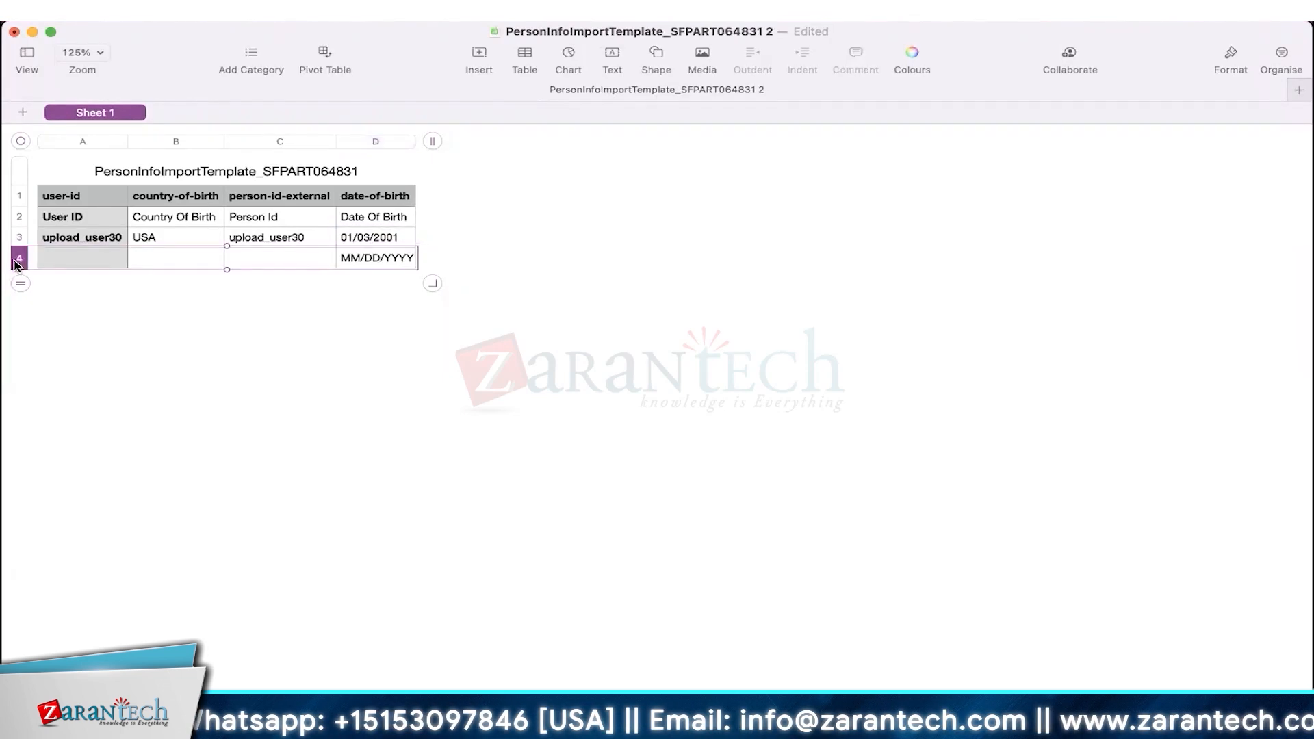
right_click(20, 264)
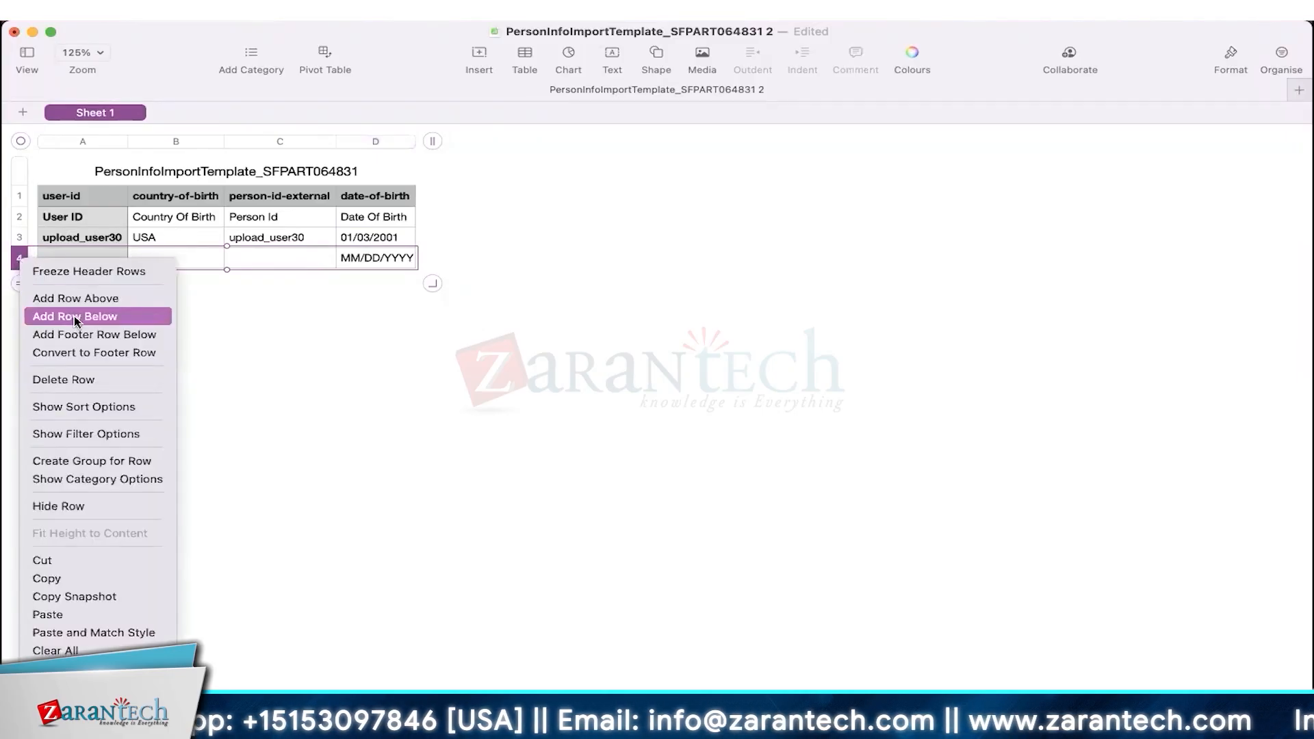
left_click(63, 379)
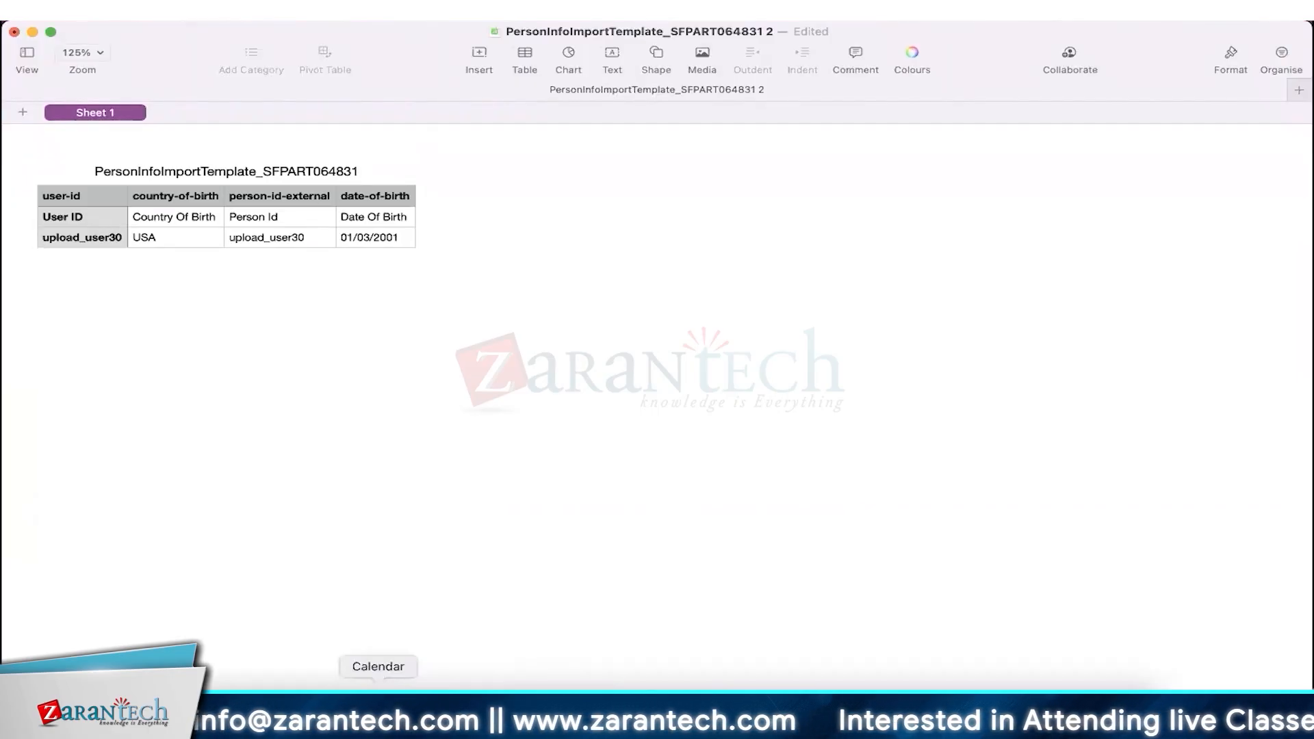
left_click(376, 713)
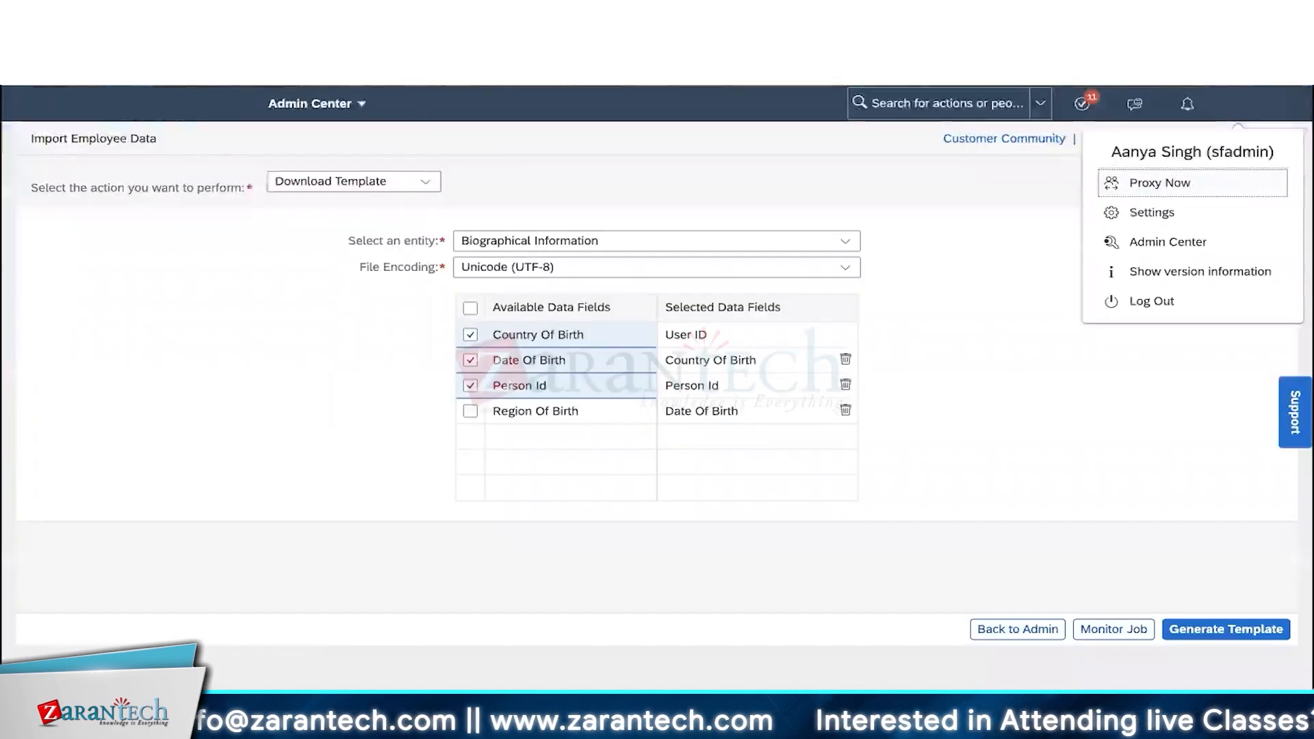
- Import the filled template as Biographical Information, loading 1 record with 0 failures and 0 warnings
left_click(410, 181)
left_click(375, 205)
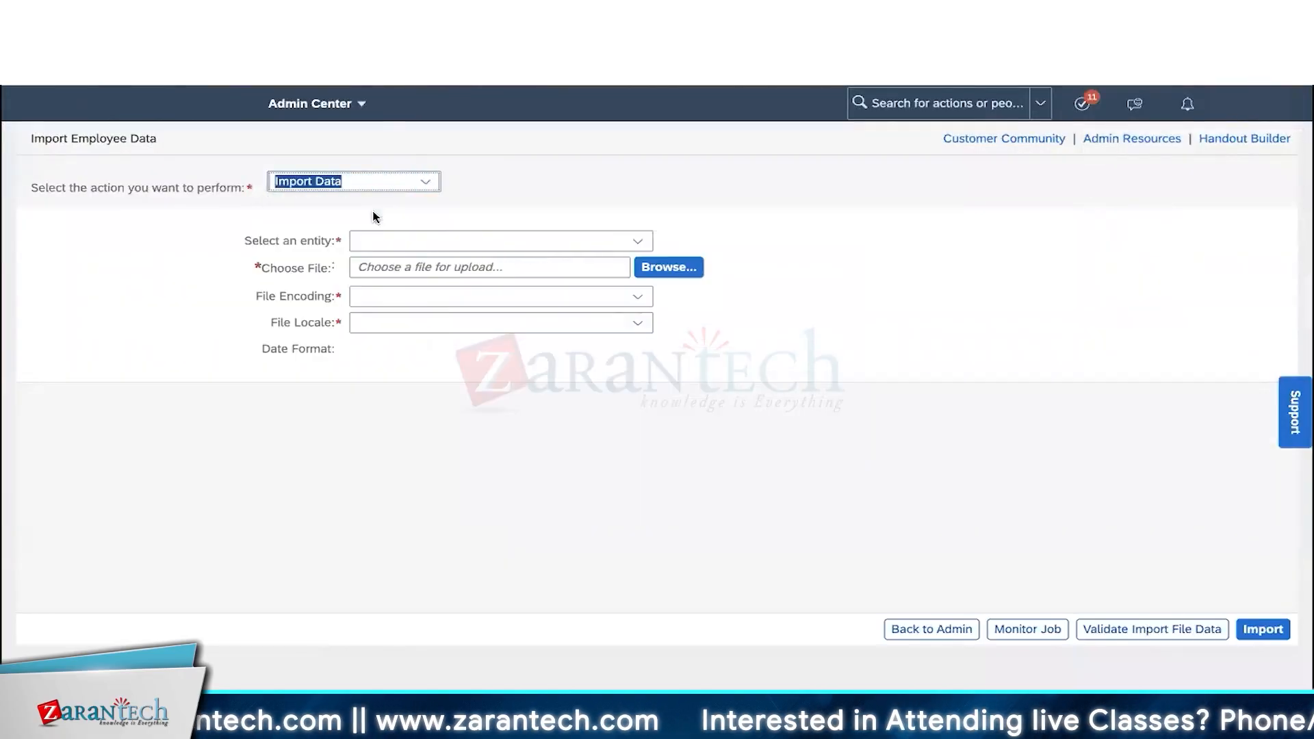
left_click(638, 241)
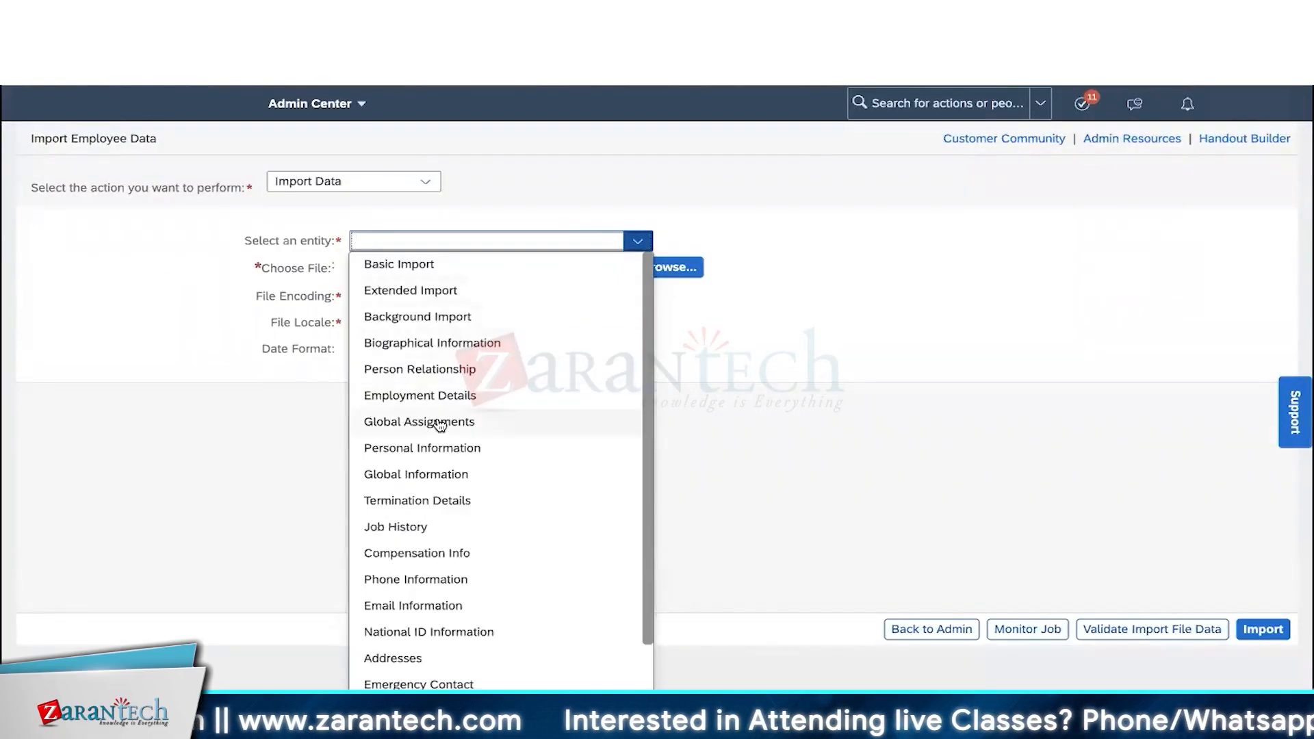
left_click(432, 342)
left_click(679, 266)
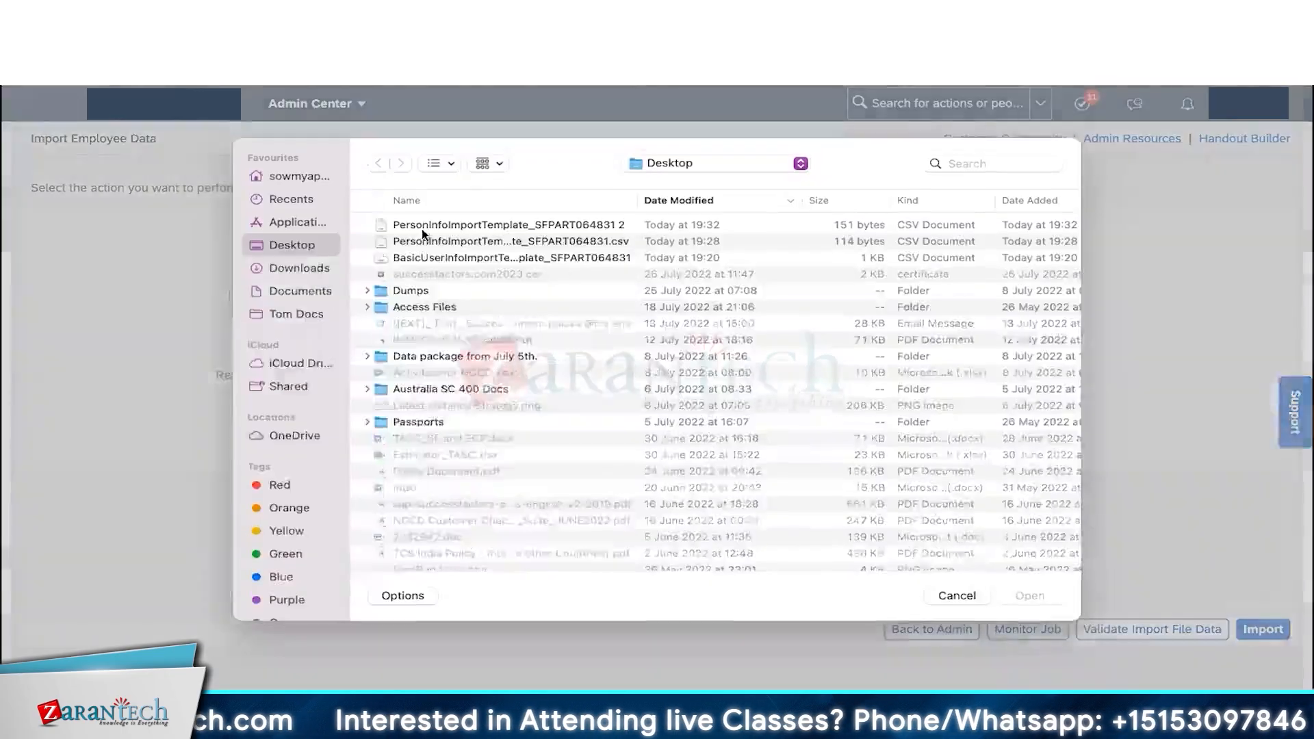
double_click(425, 228)
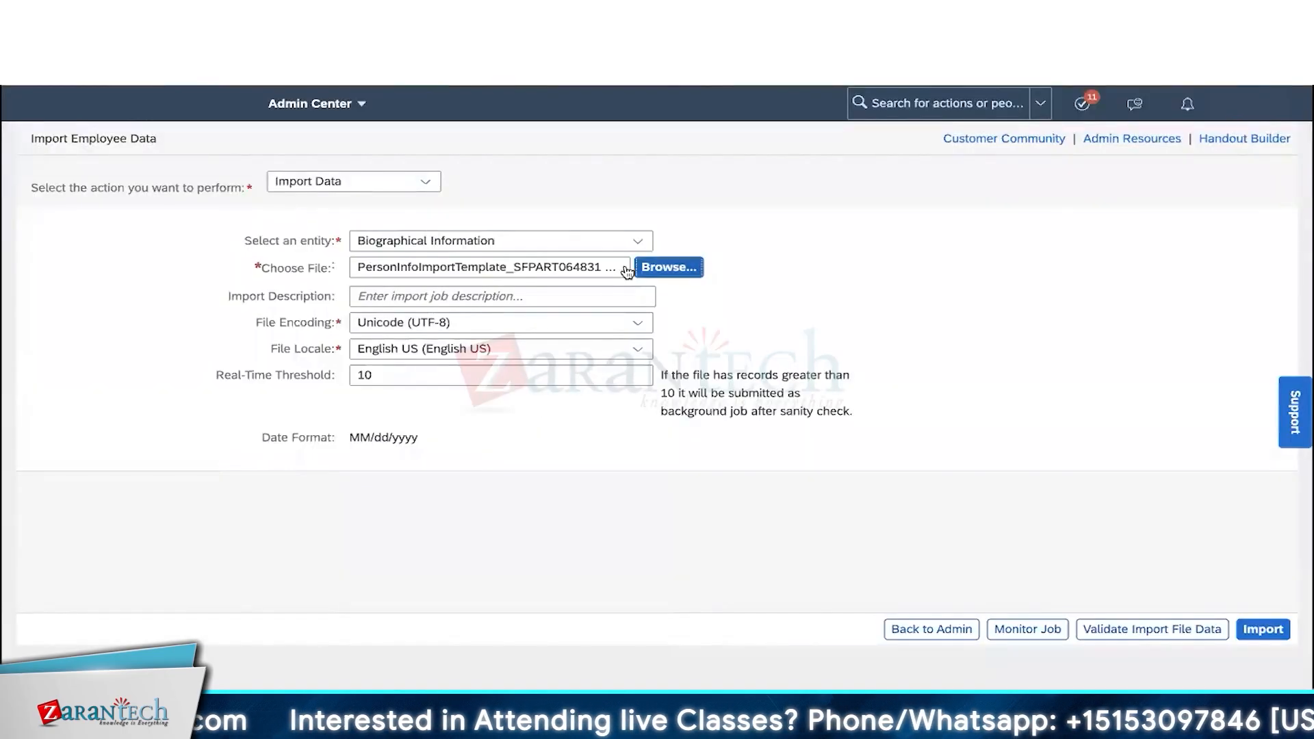
left_click(651, 267)
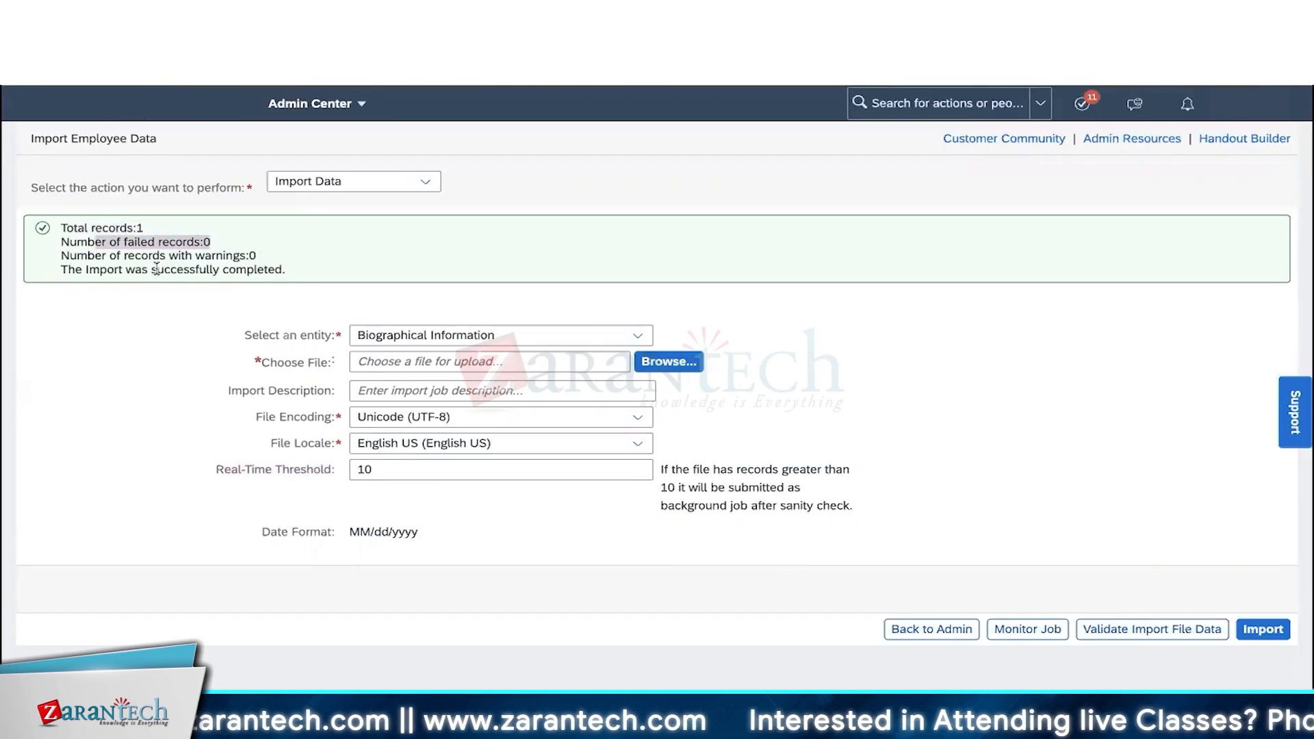
left_click_drag(120, 269, 318, 273)
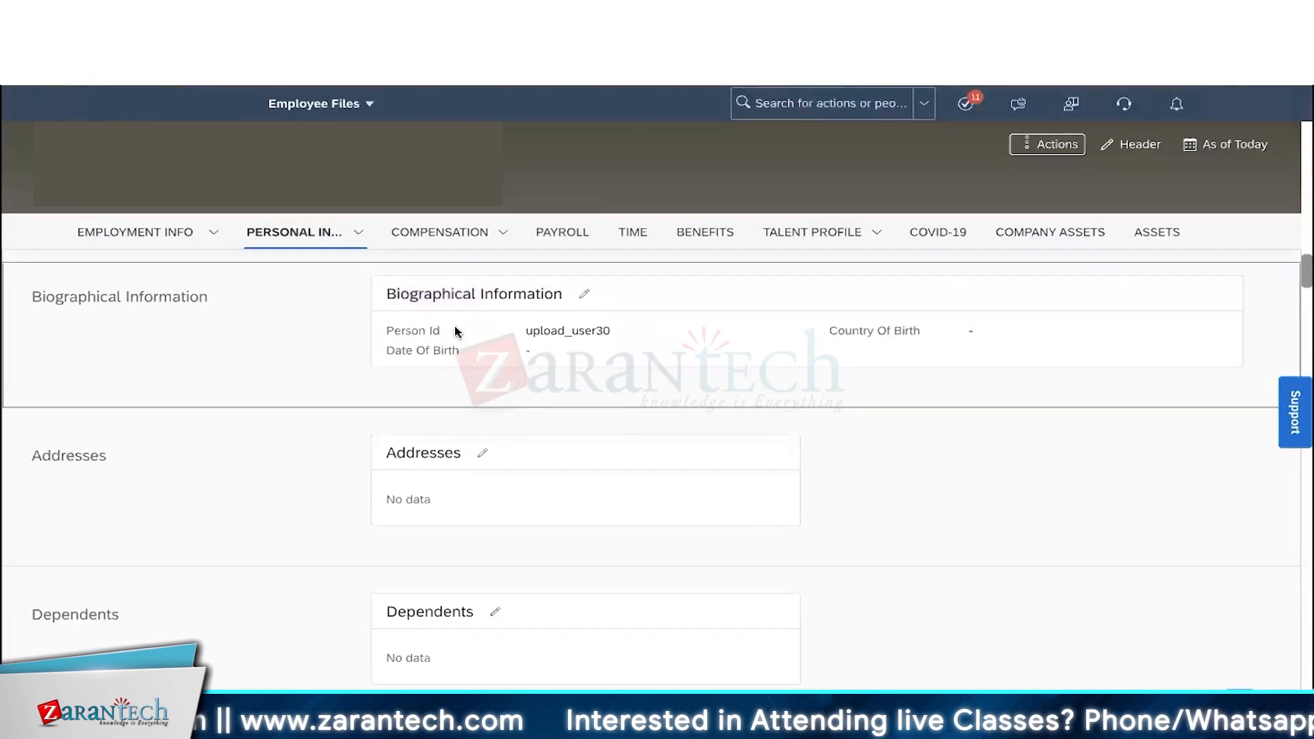
- Verify the imported birth date and country, then view Employment Details showing only Hire Date Jan 01, 1900
left_click_drag(417, 294, 647, 299)
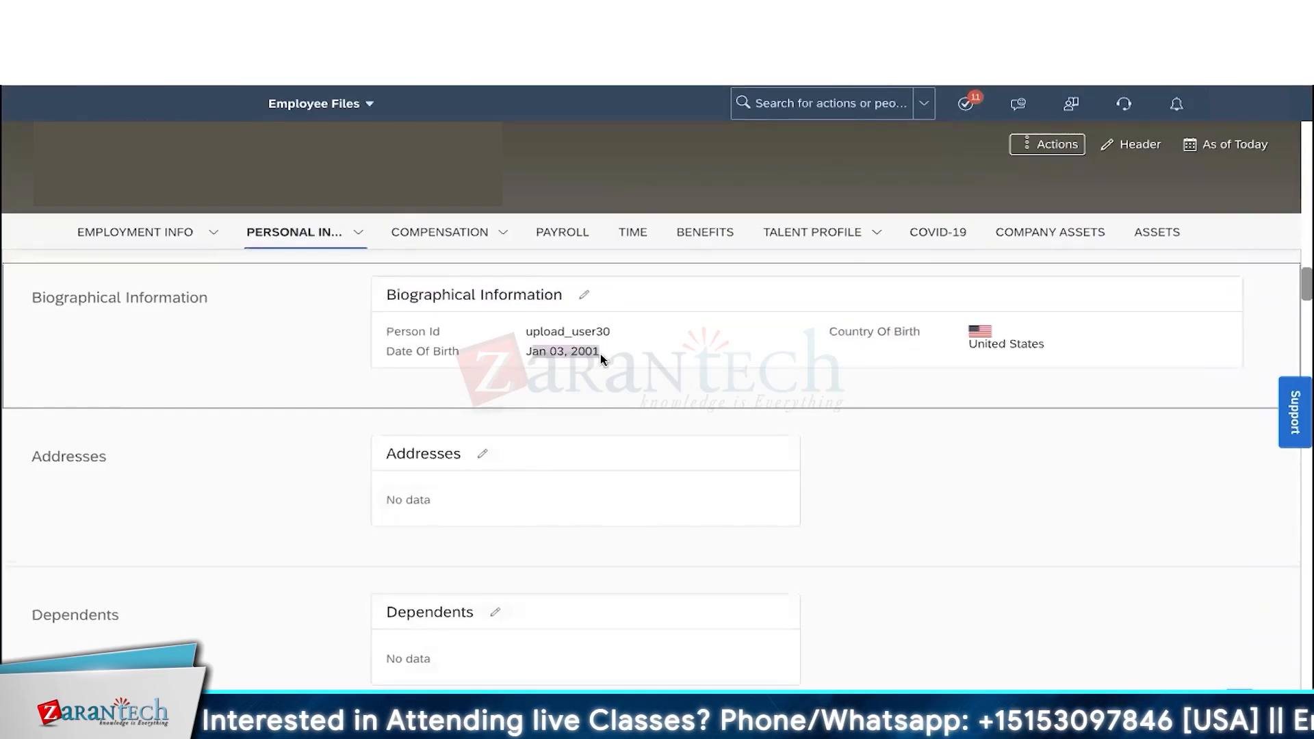
left_click_drag(999, 348, 1061, 353)
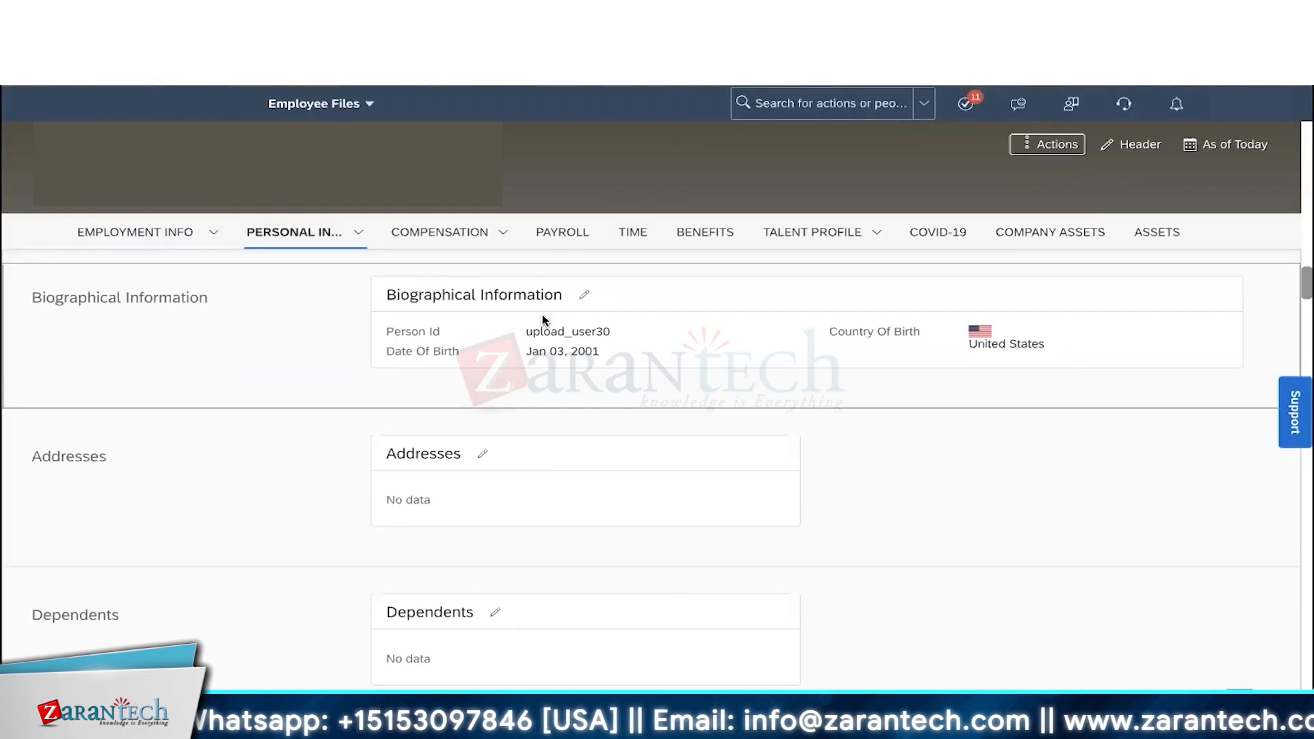
left_click(212, 248)
left_click_drag(383, 308, 599, 495)
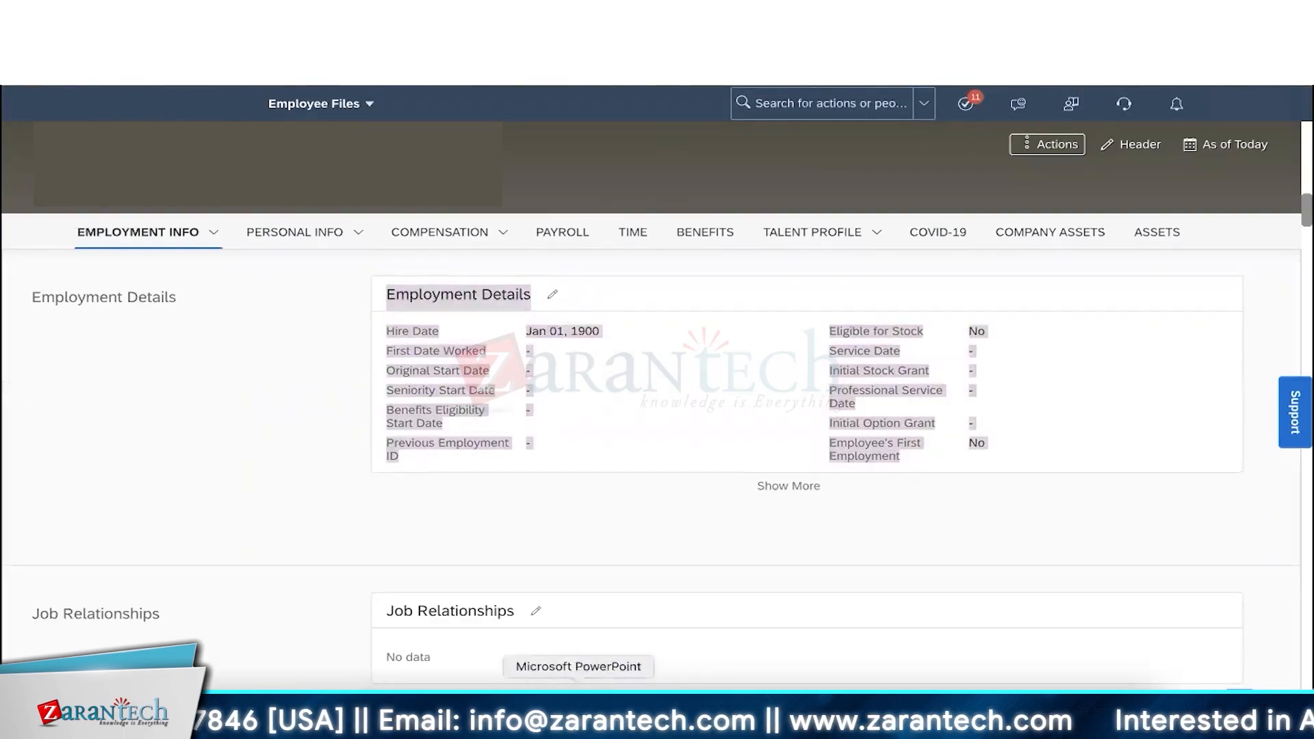
left_click(574, 711)
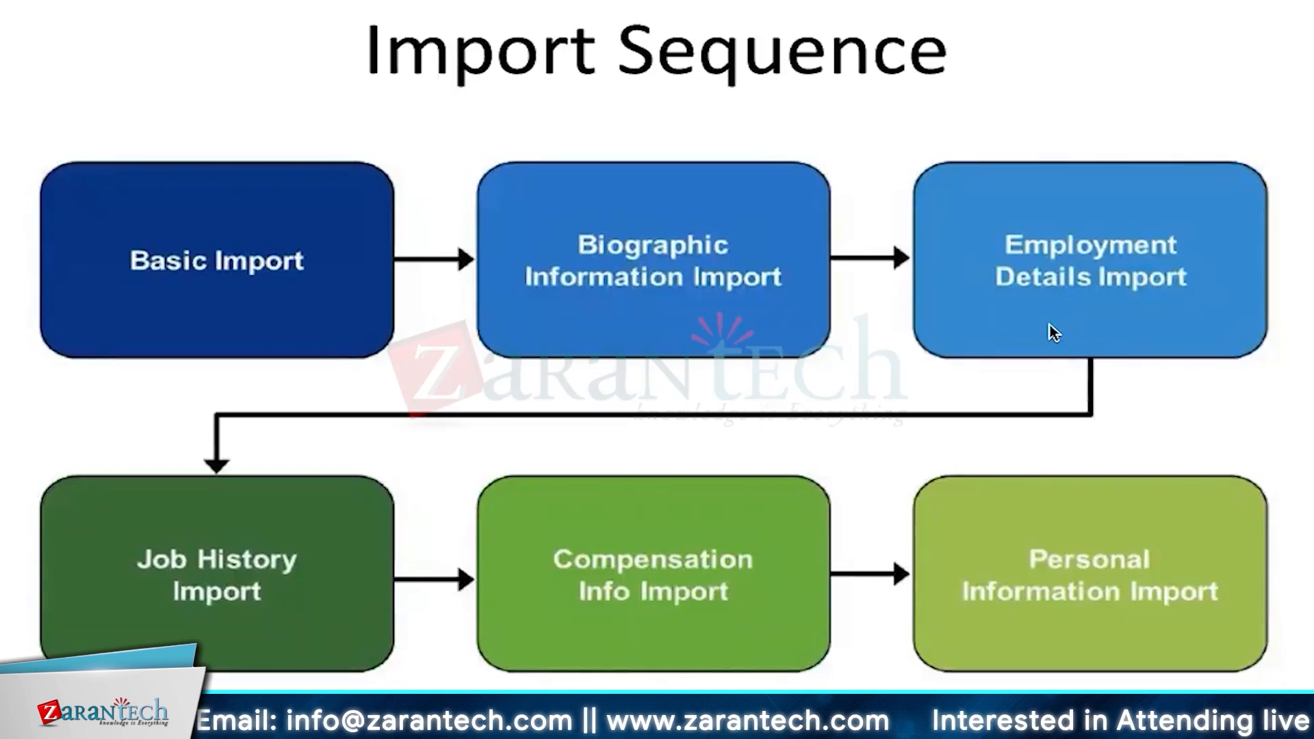
key("super+Tab")
left_click(717, 395)
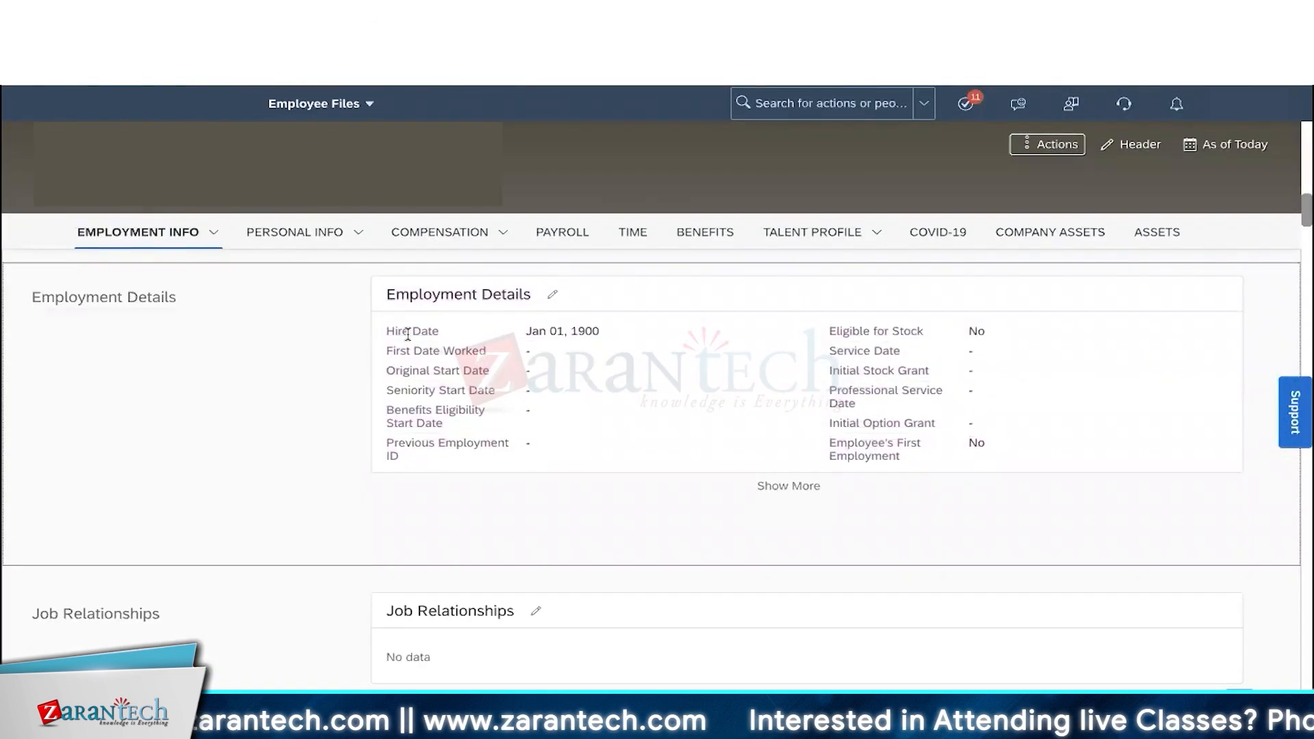
left_click_drag(395, 332, 490, 342)
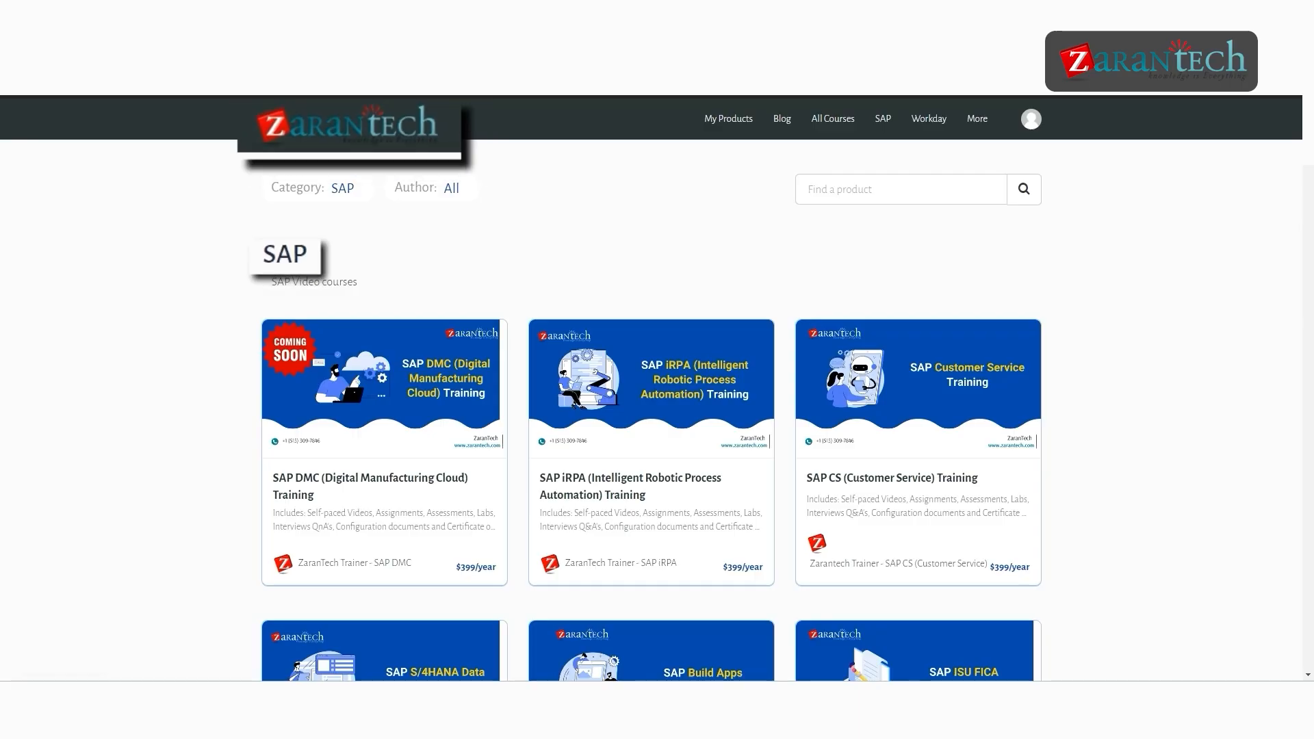
scroll(651, 388, "down", 1)
scroll(656, 388, "down", 3)
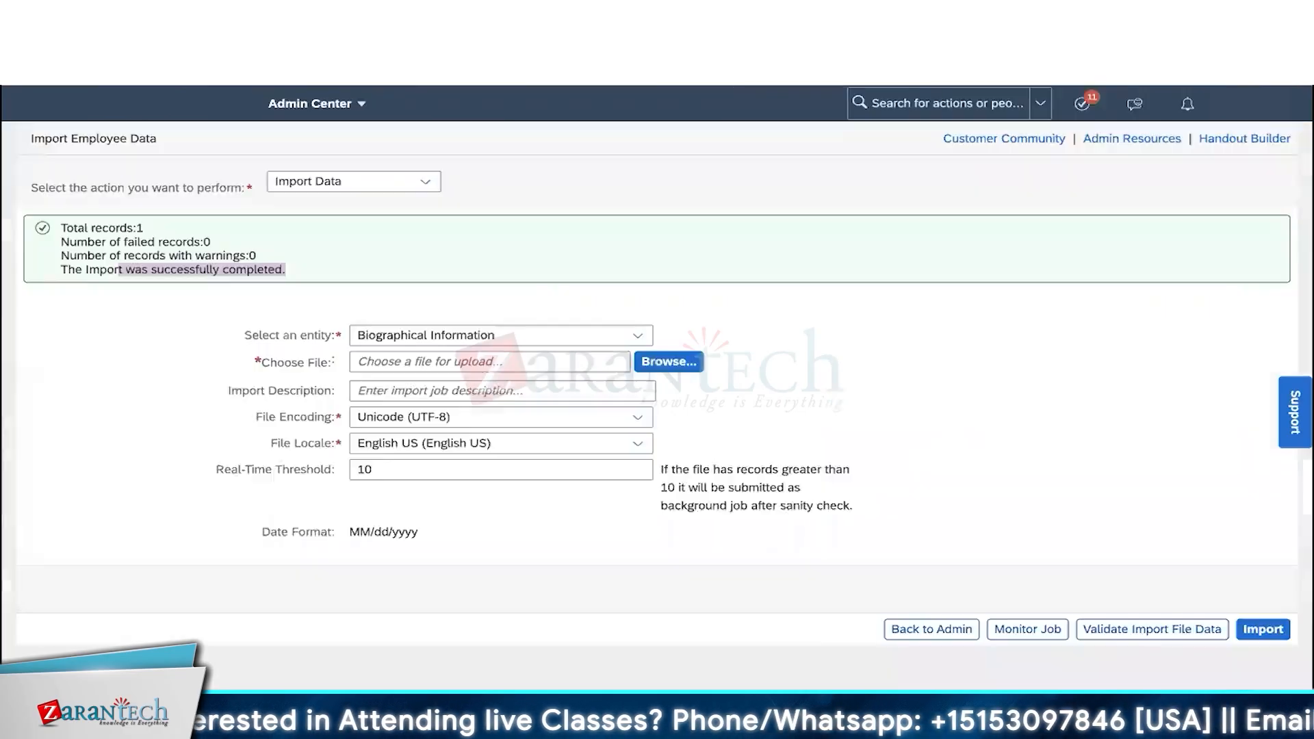
- Set the action to Download Template with Employment Details as the entity
left_click(425, 181)
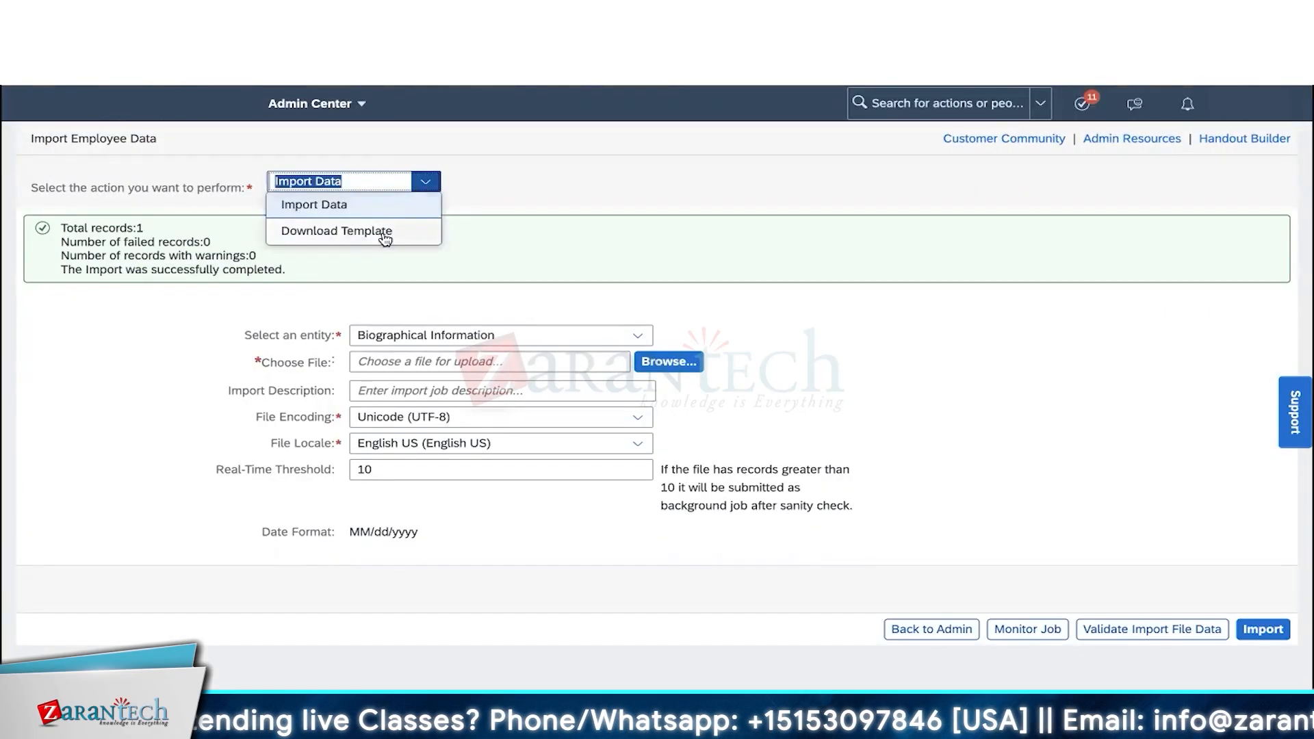
left_click(385, 233)
left_click(845, 243)
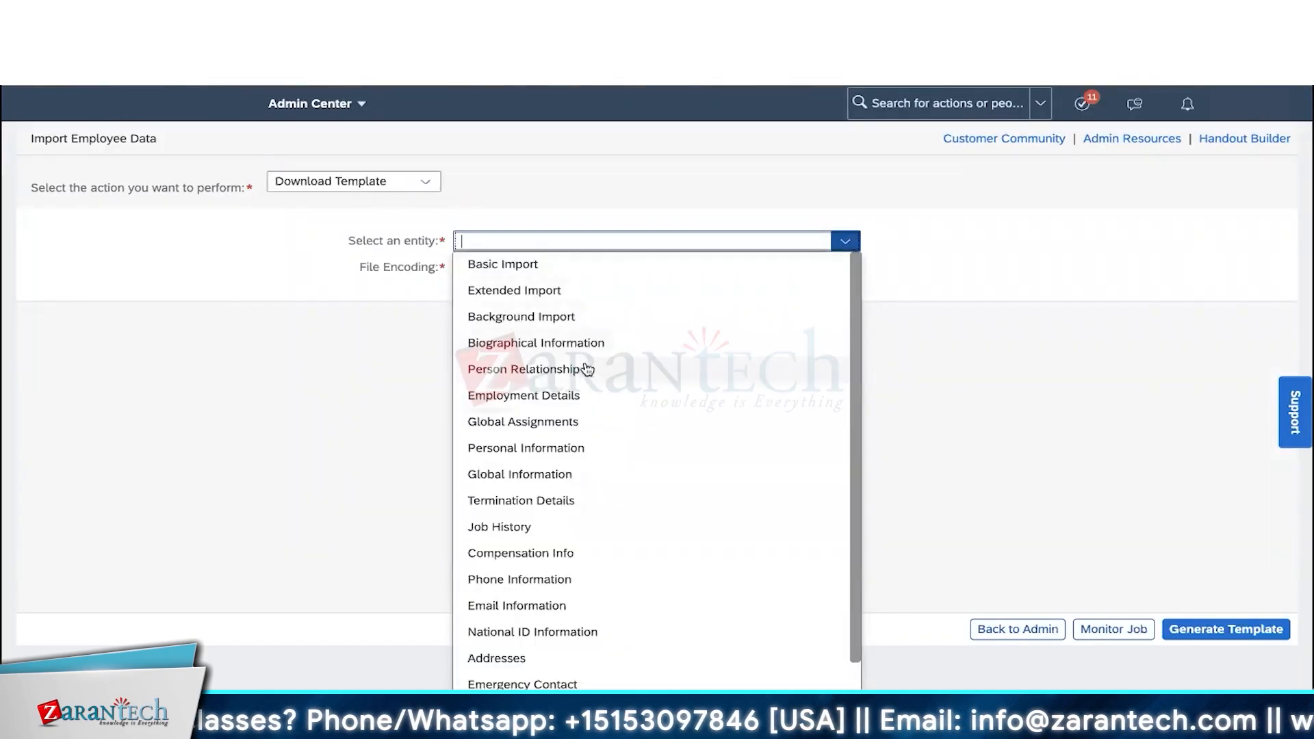
left_click(566, 395)
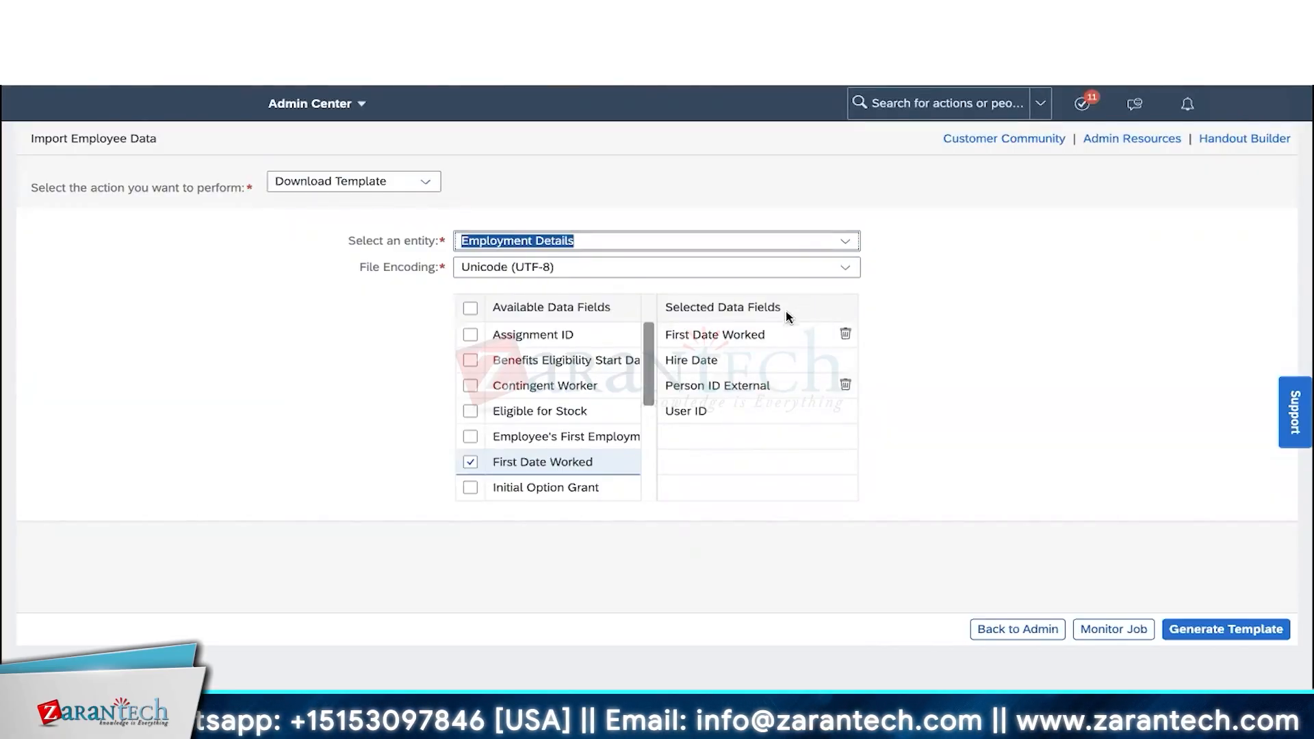
scroll(515, 392, "down", 3)
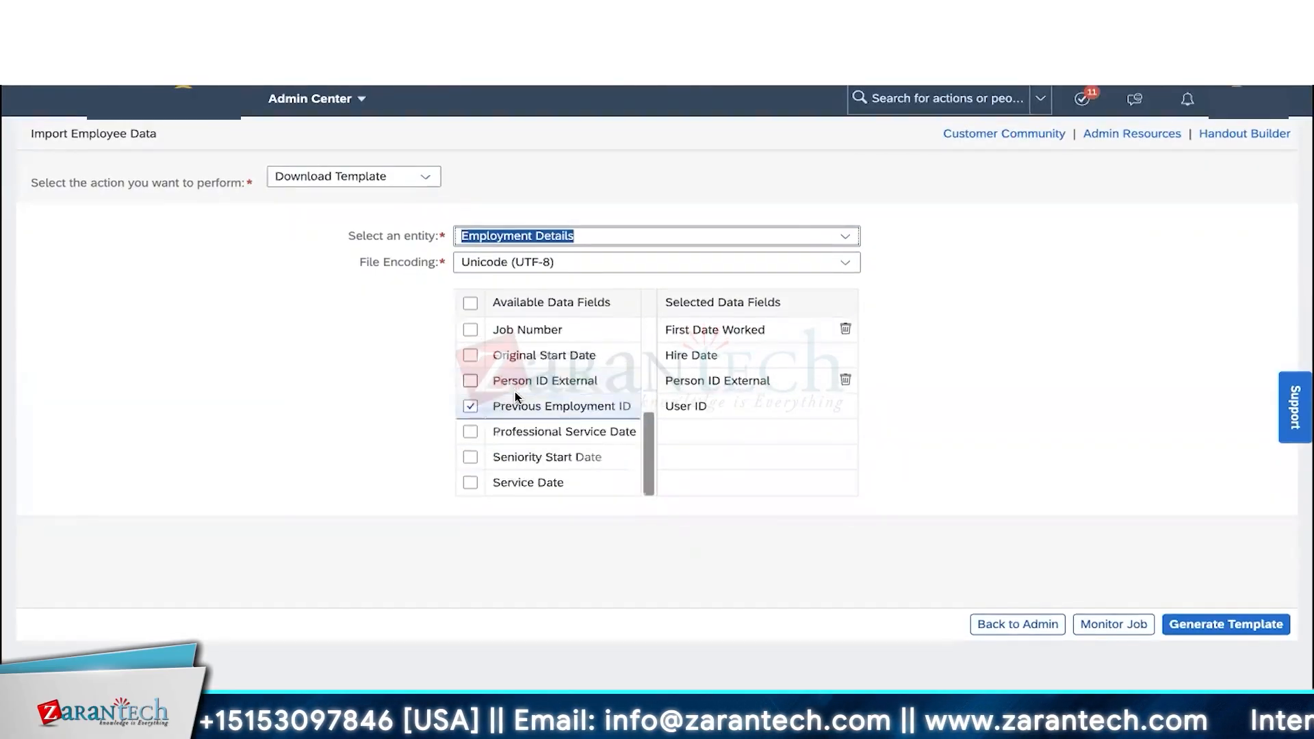
scroll(515, 393, "up", 3)
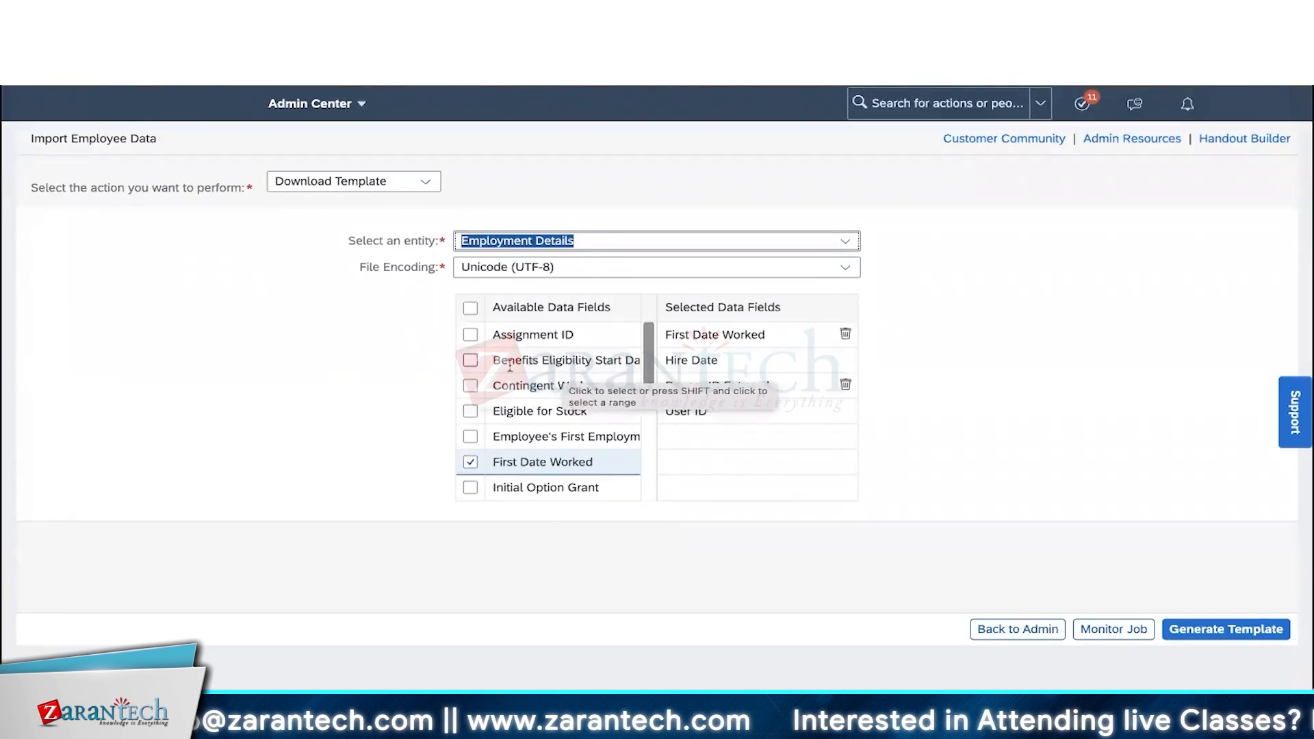
- Add Benefits Eligibility Start, Professional Service, Seniority Start, Original Start and Service Date fields, then generate
left_click(470, 361)
scroll(470, 359, "down", 3)
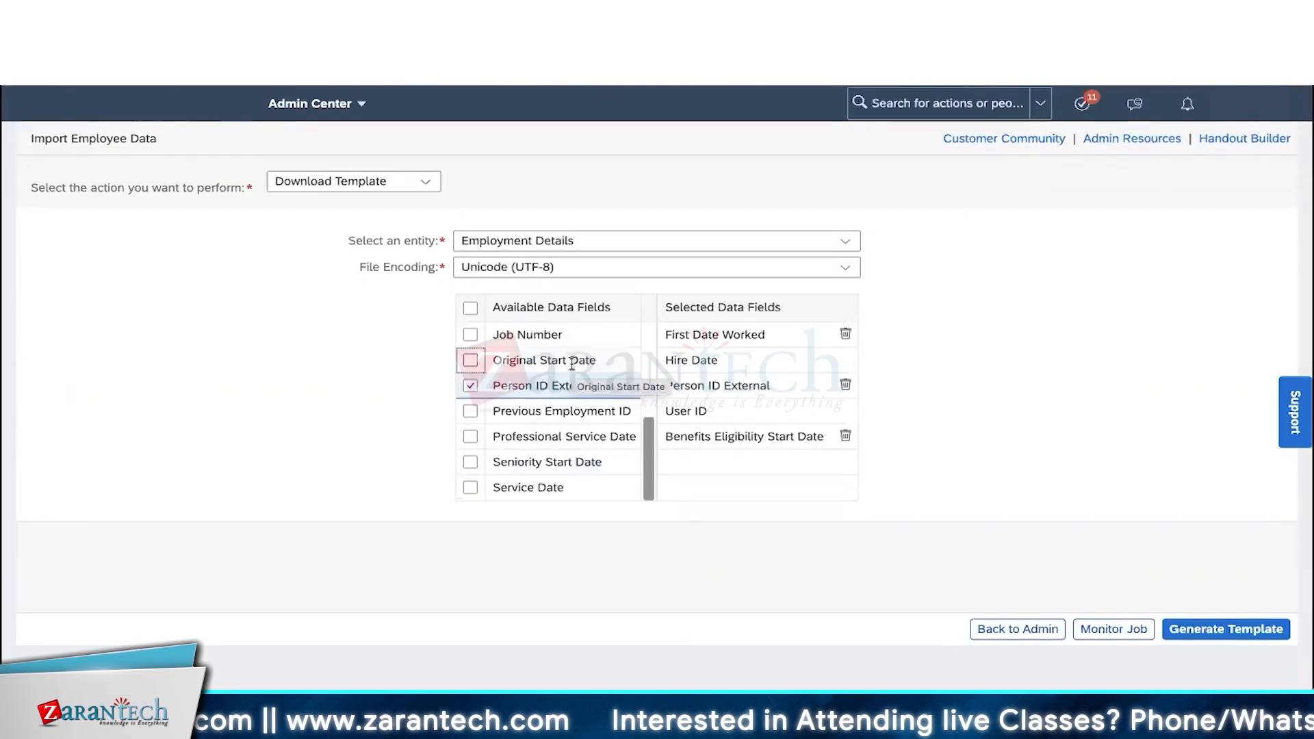
left_click(471, 435)
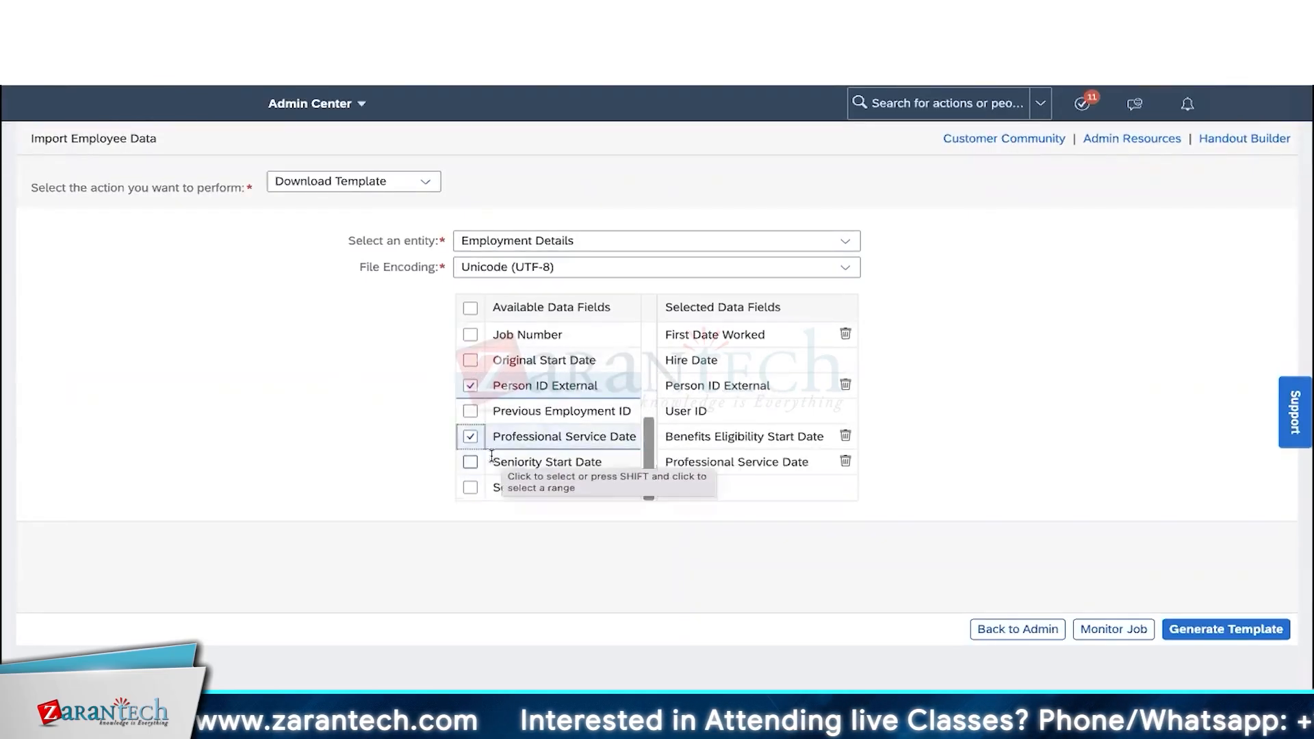
left_click(470, 462)
scroll(574, 410, "up", 5)
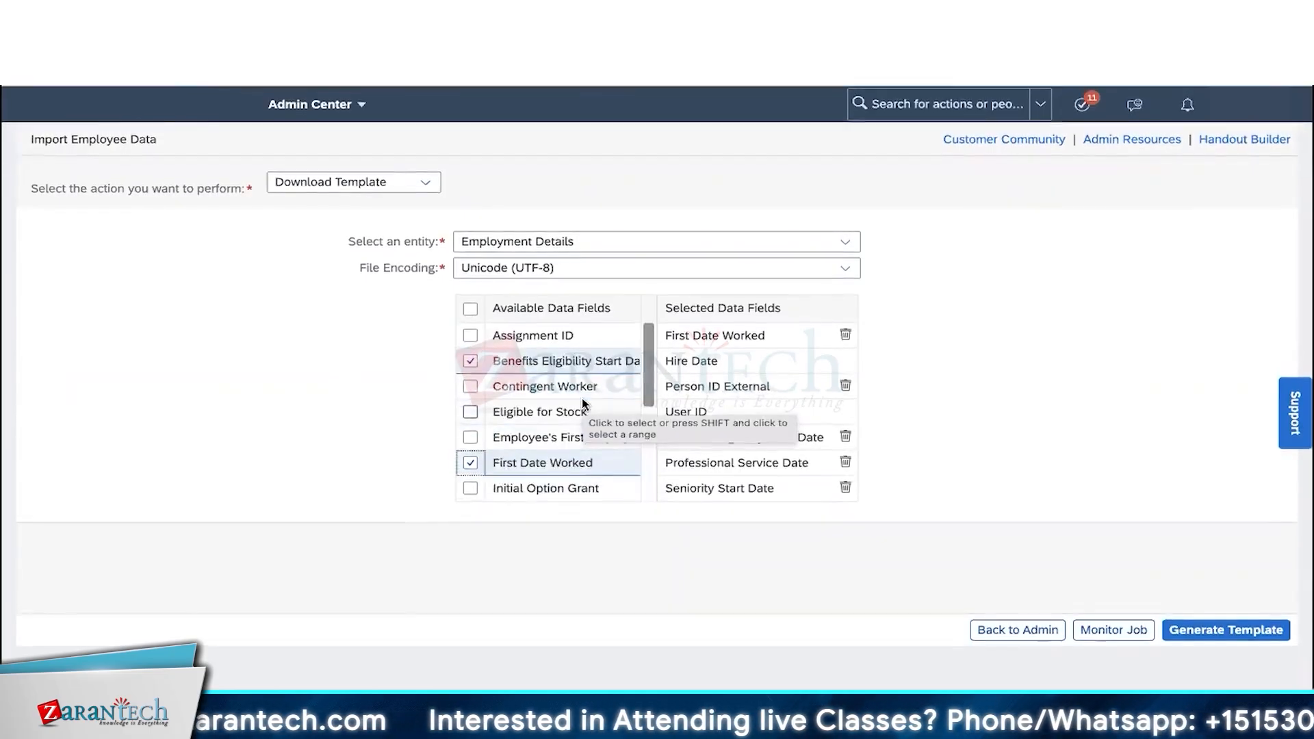
scroll(472, 366, "down", 5)
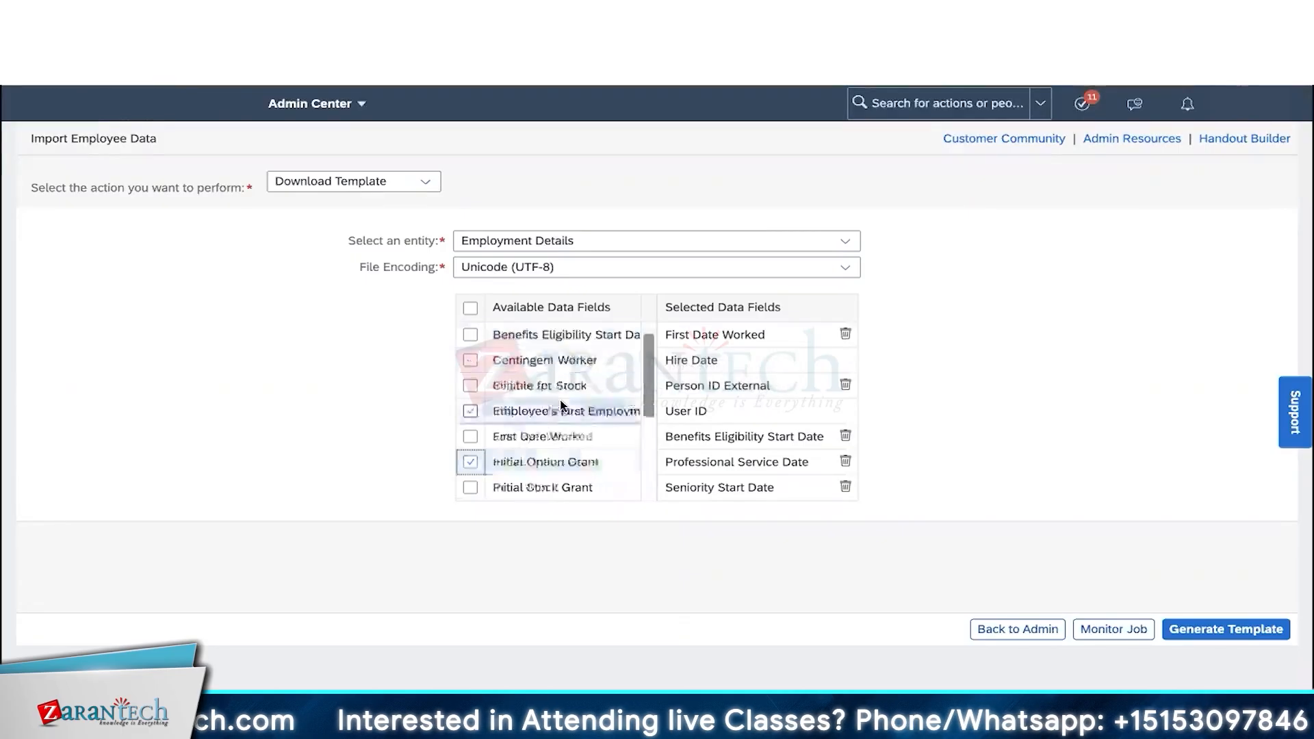
left_click(471, 361)
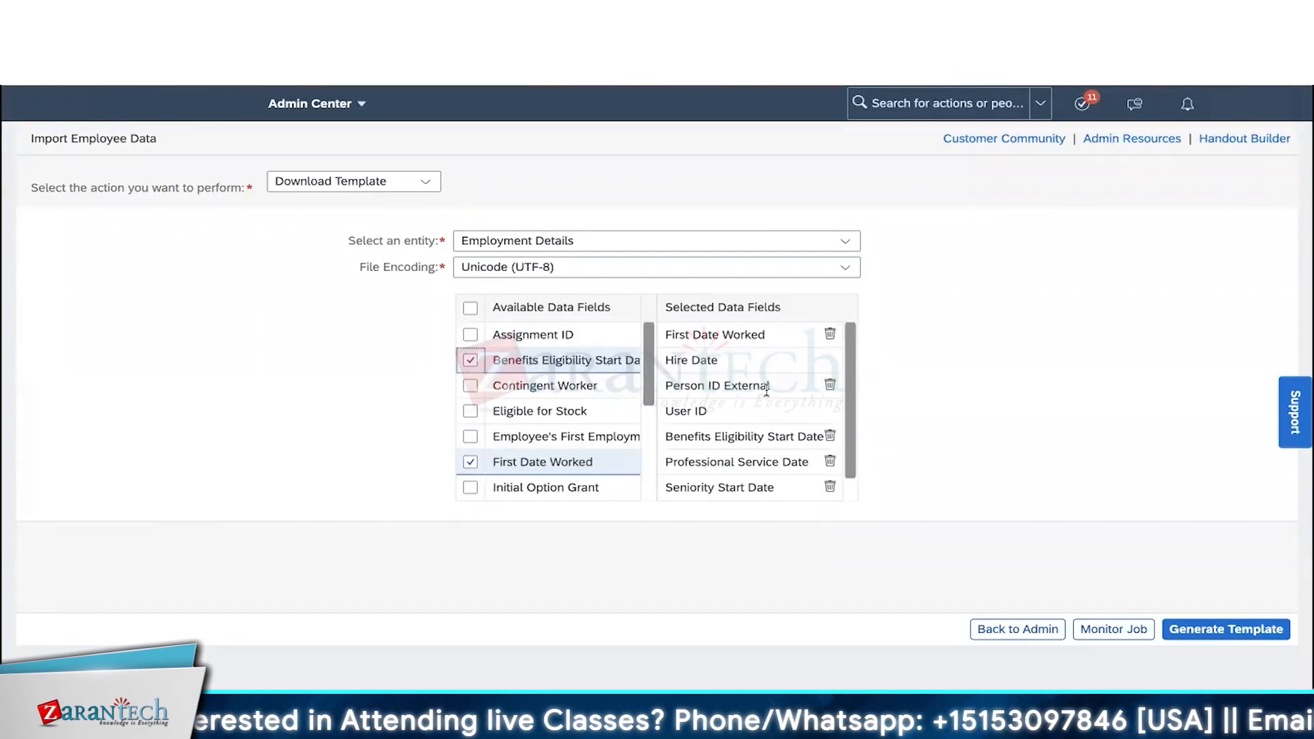
scroll(479, 438, "down", 5)
left_click(467, 488)
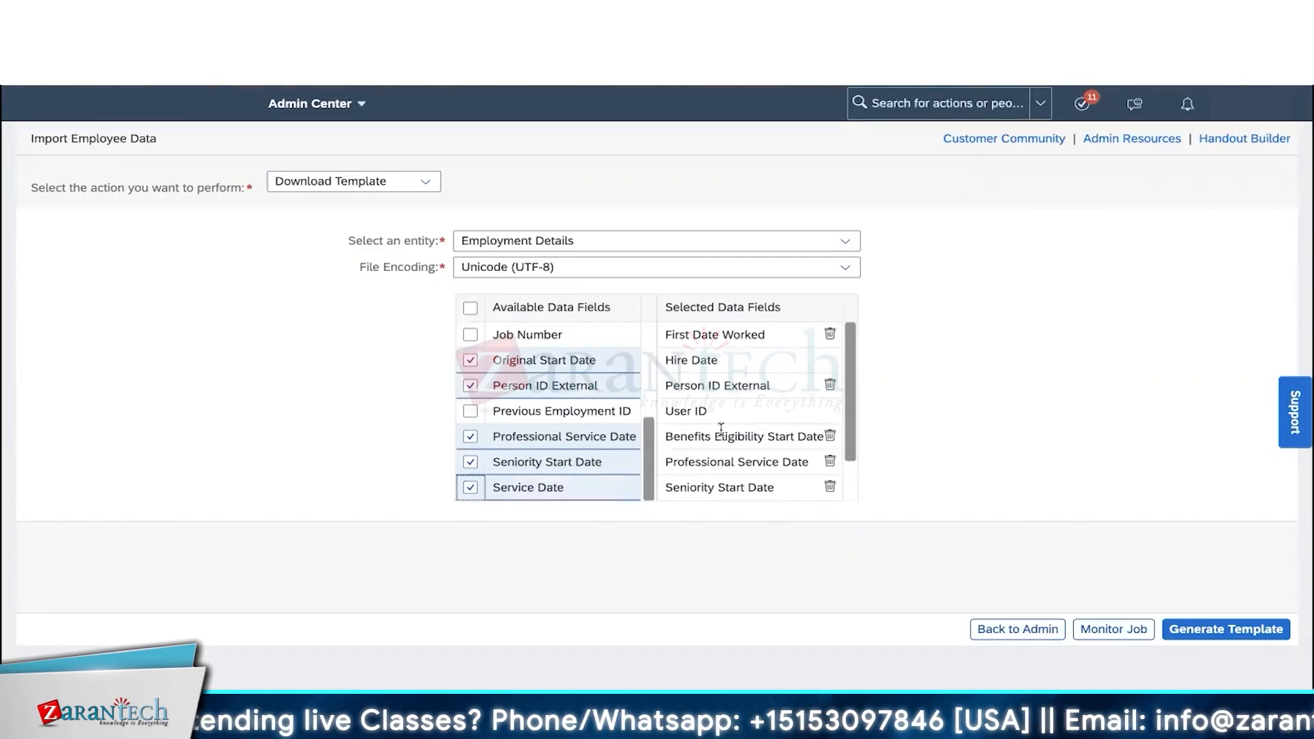
scroll(543, 387, "up", 4)
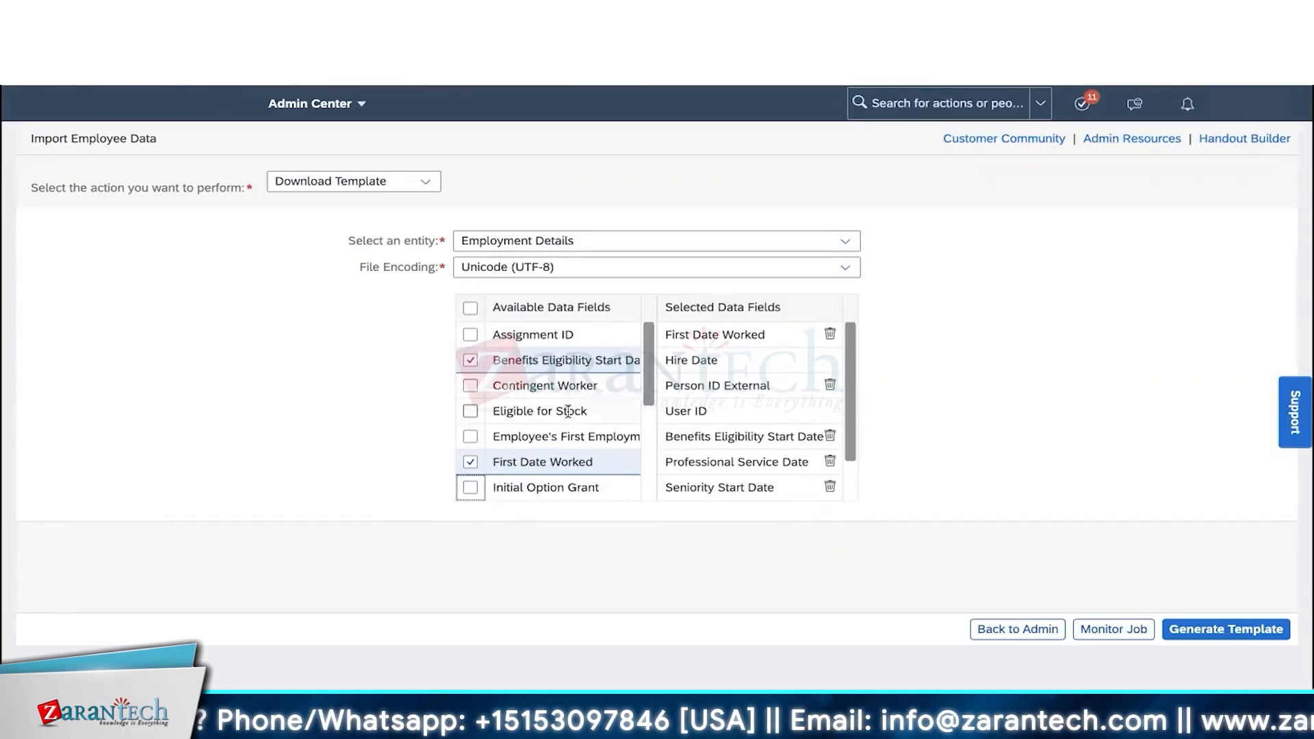
scroll(568, 411, "down", 4)
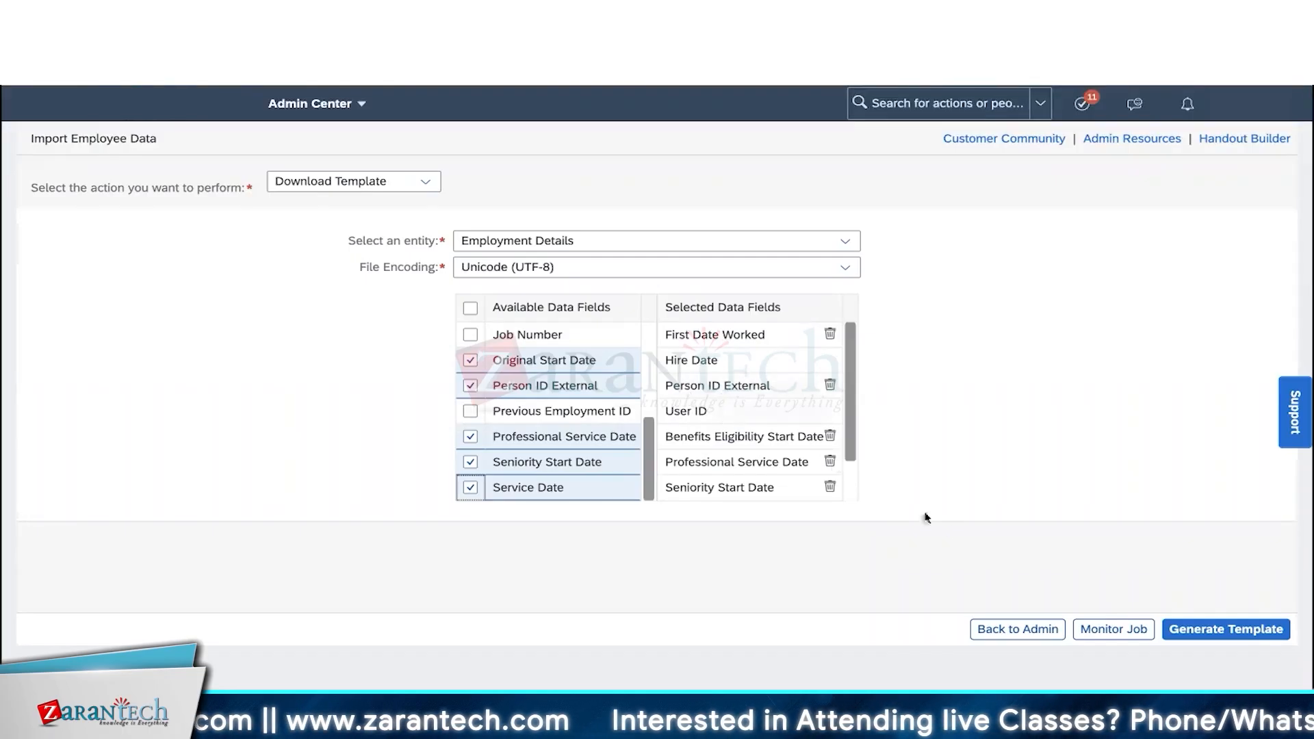
left_click(1218, 627)
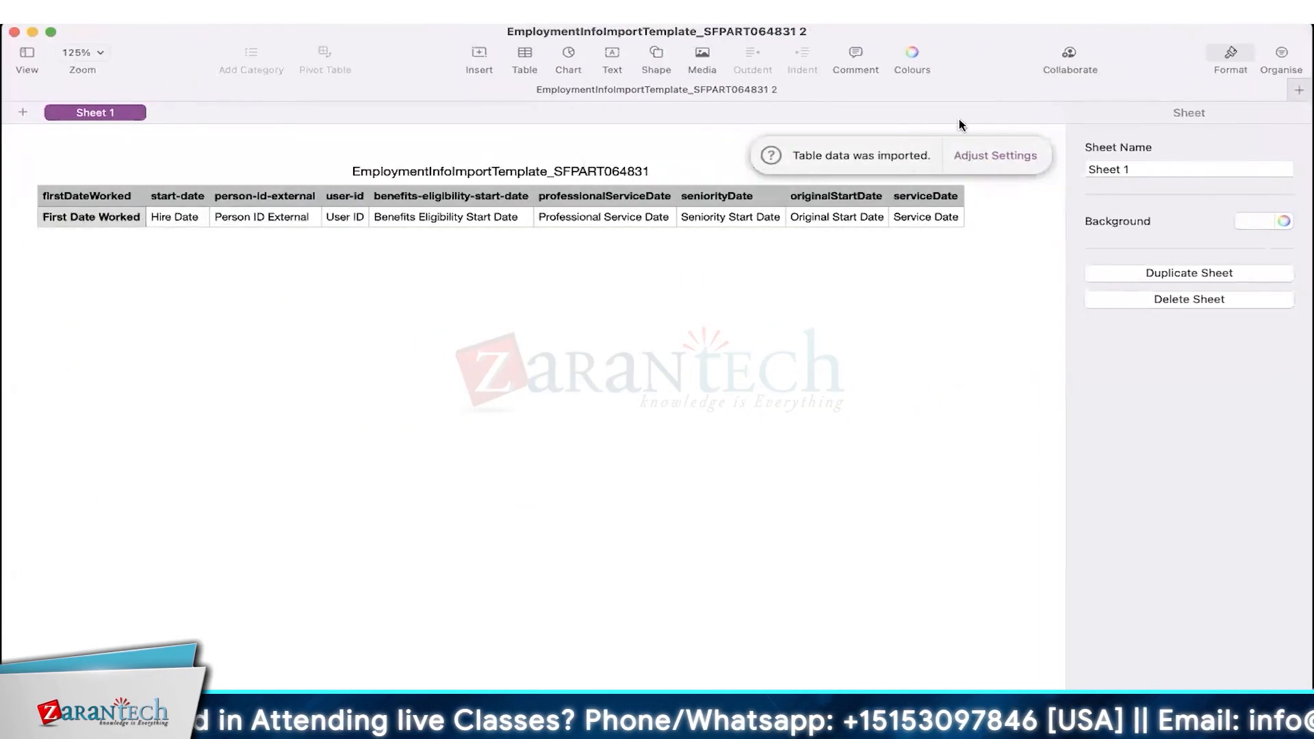
- Open the Employment Details CSV in Numbers, reviewing but keeping the default import settings
left_click(995, 155)
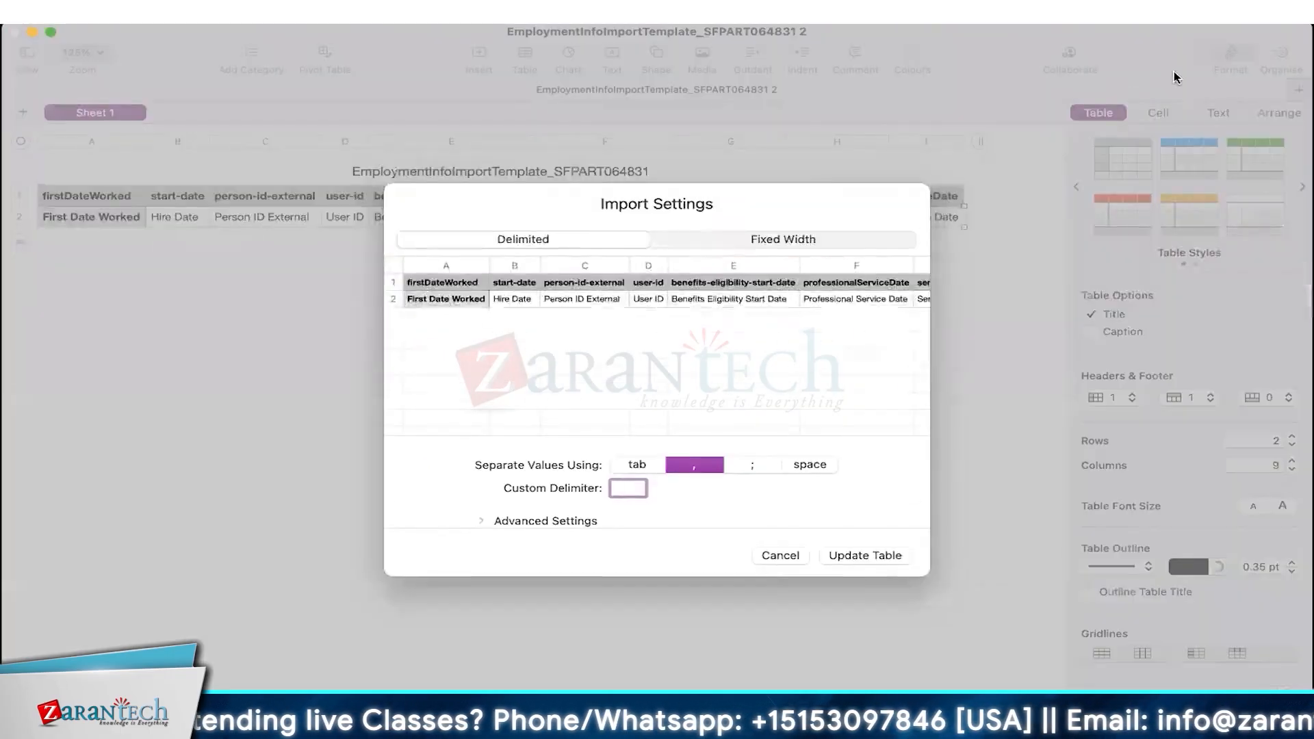
left_click(780, 556)
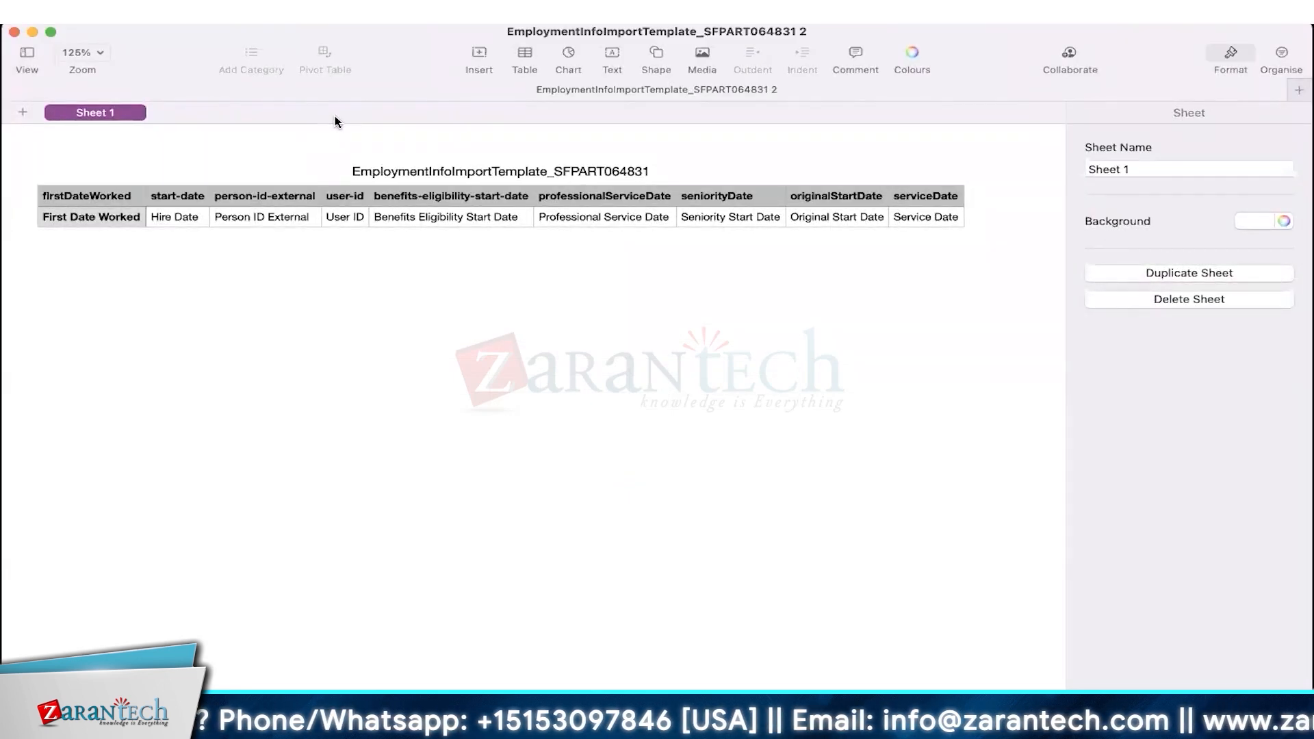
left_click(330, 215)
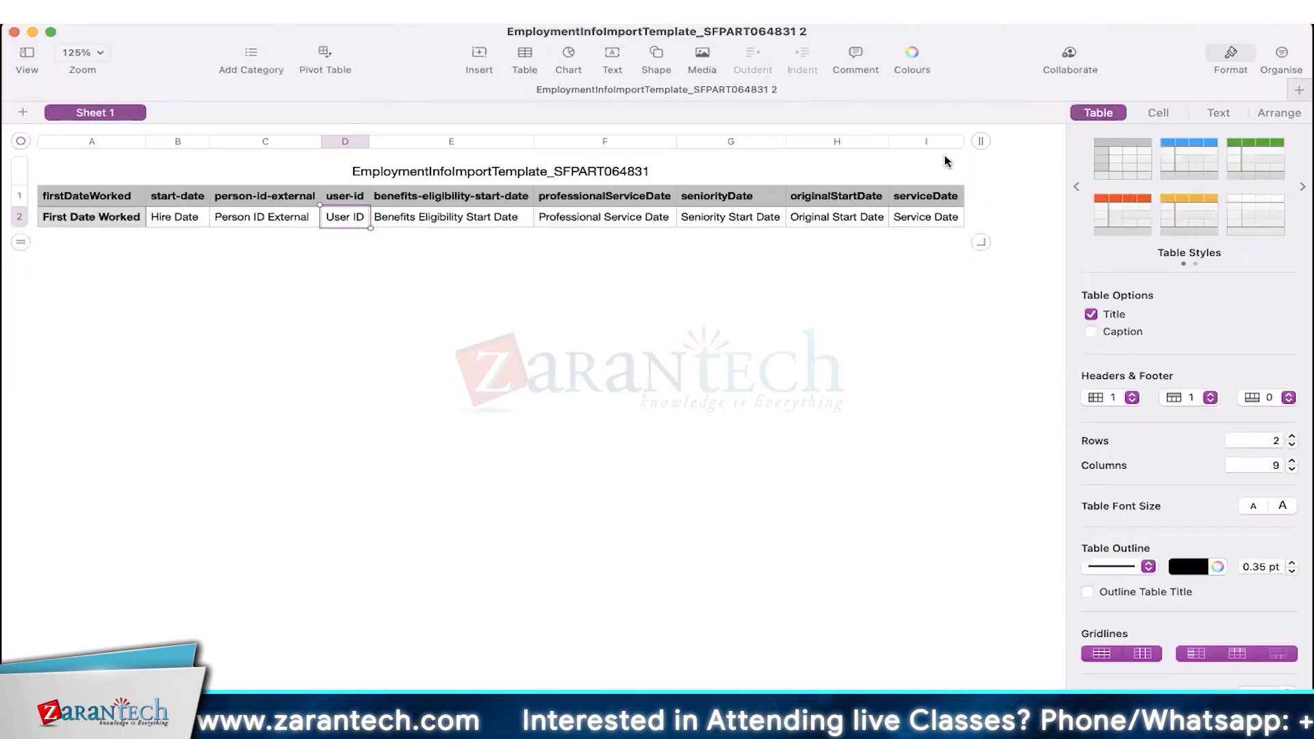
- Add data row 3 and enter 05/01/2000 in A3 as the first date worked
left_click(669, 236)
left_click(74, 224)
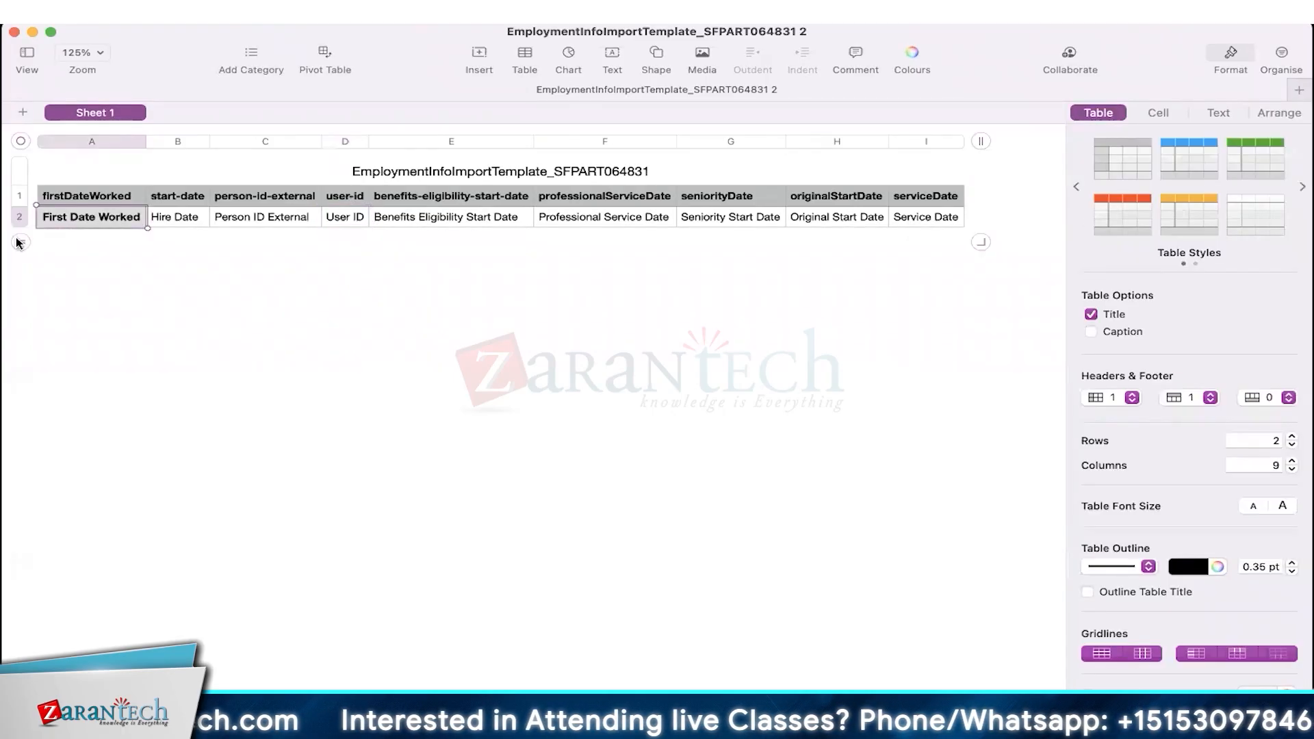
left_click(19, 243)
left_click(110, 235)
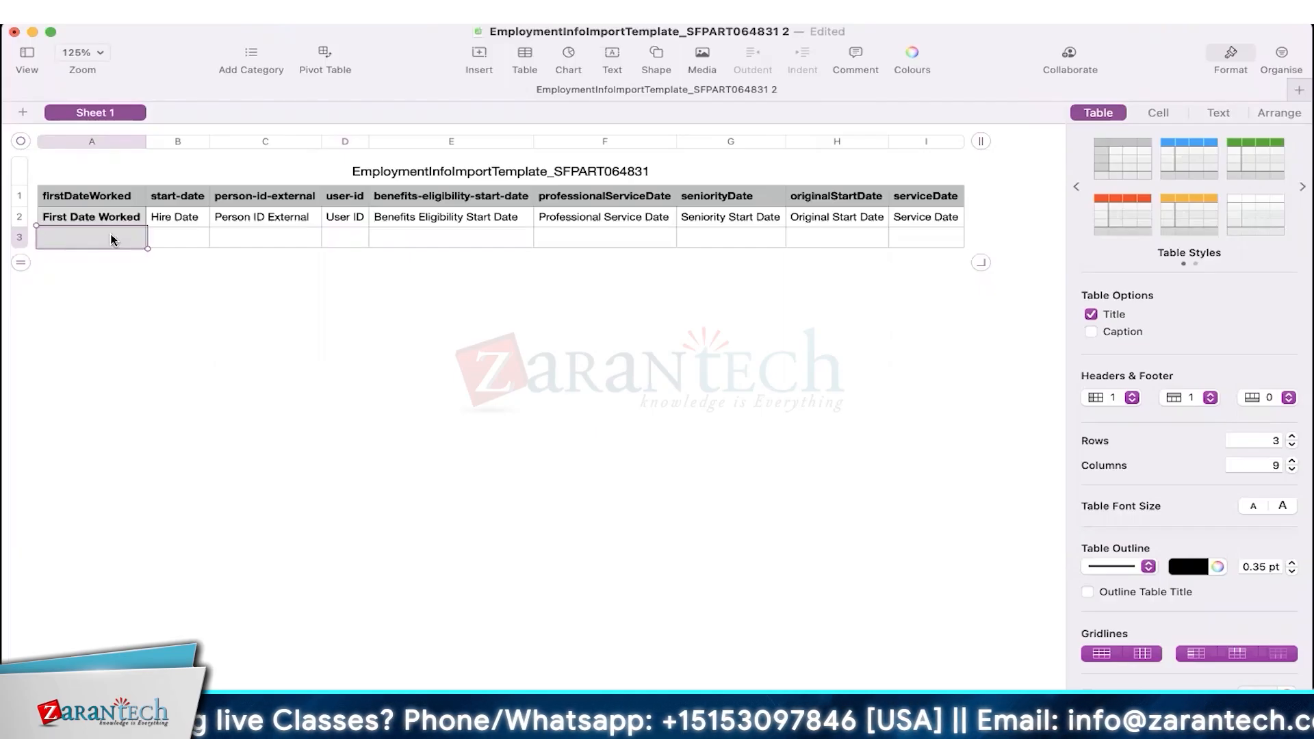
type("0")
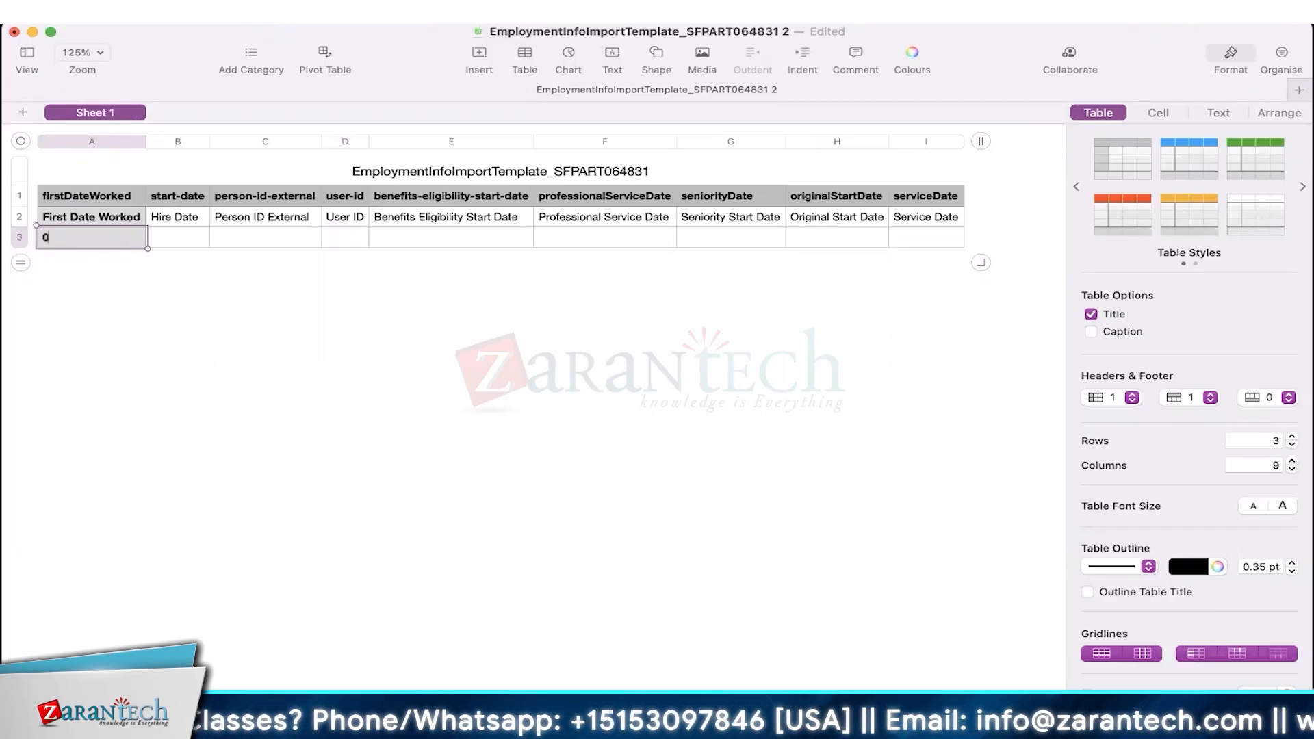
type("4")
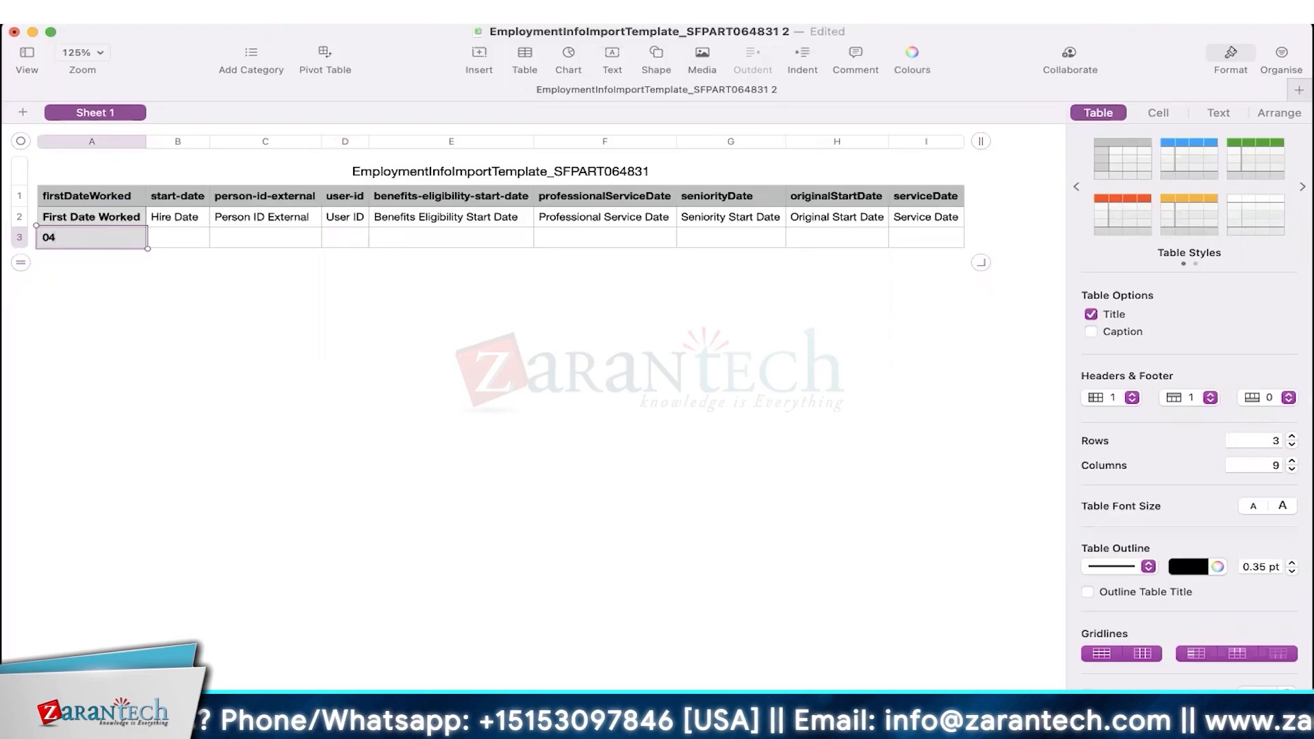
key("BackSpace")
type("5/0")
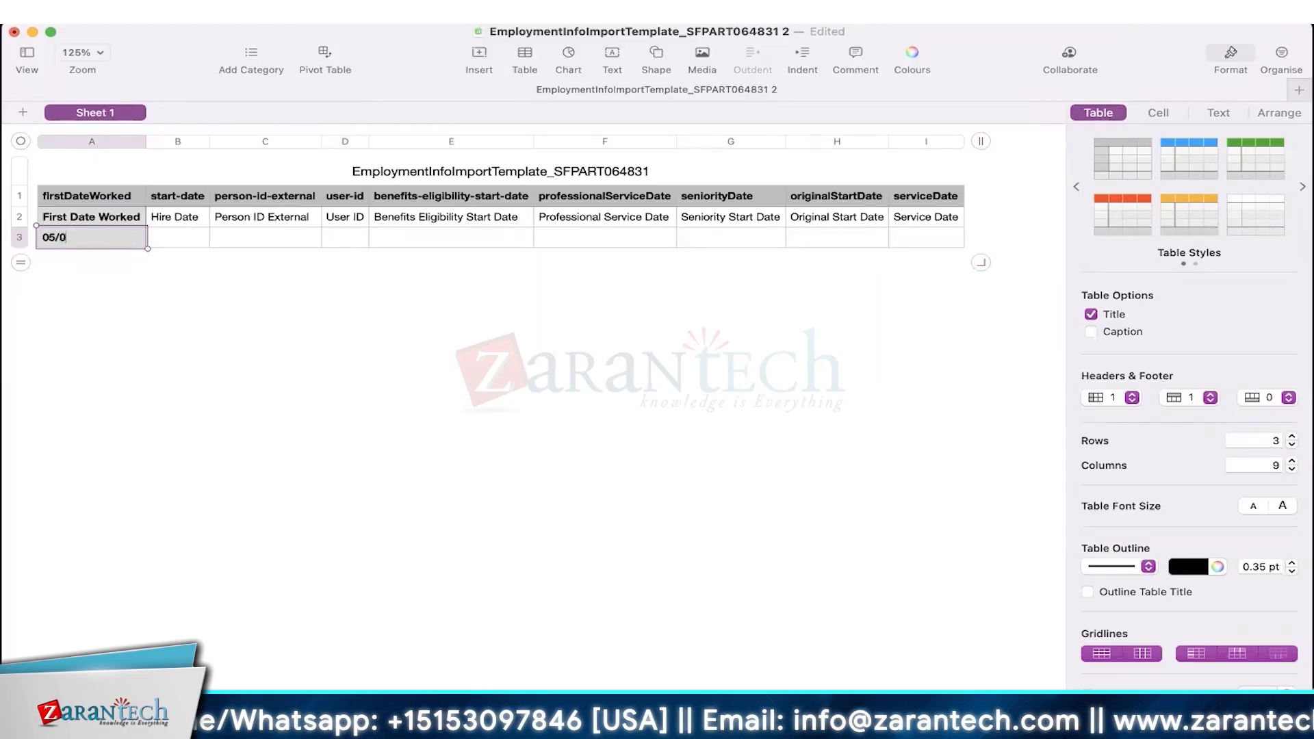
type("1/2000")
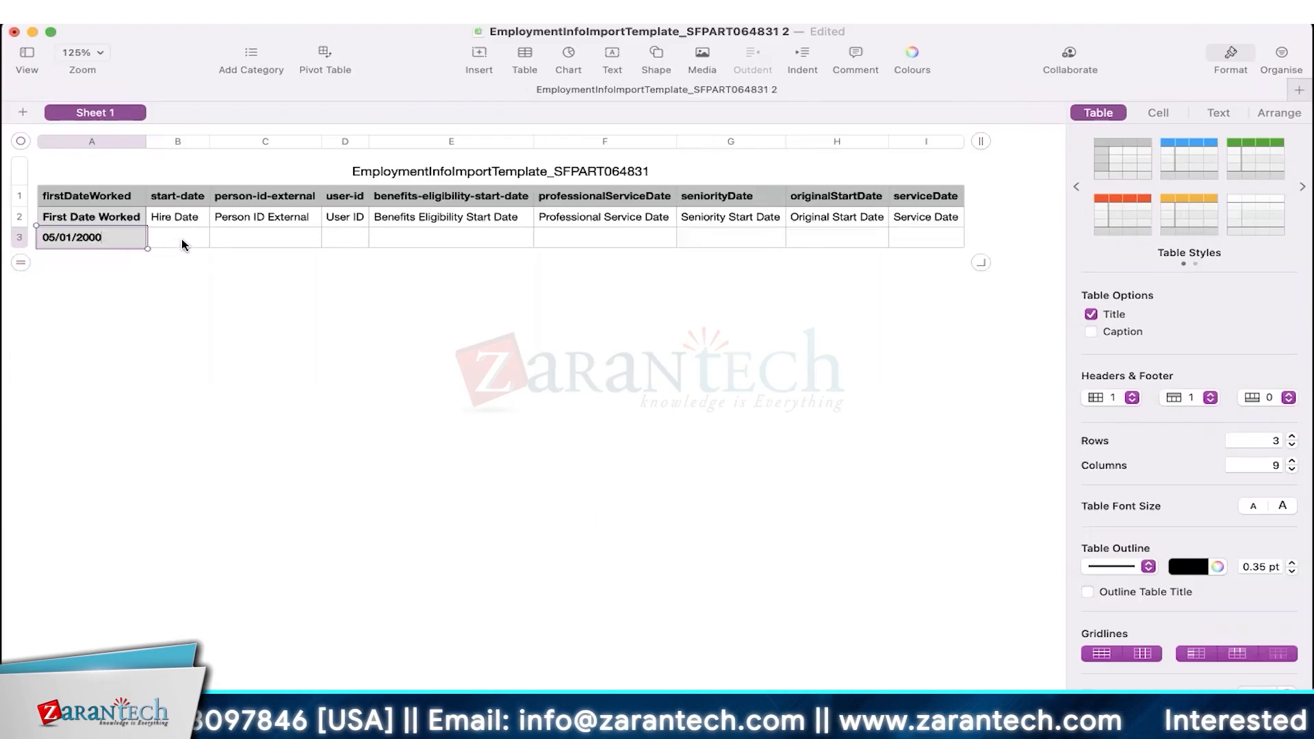
left_click(243, 236)
- Copy 05/01/2000 into hire date B3 and benefits eligibility E3, then fill F3 through I3
left_click(50, 234)
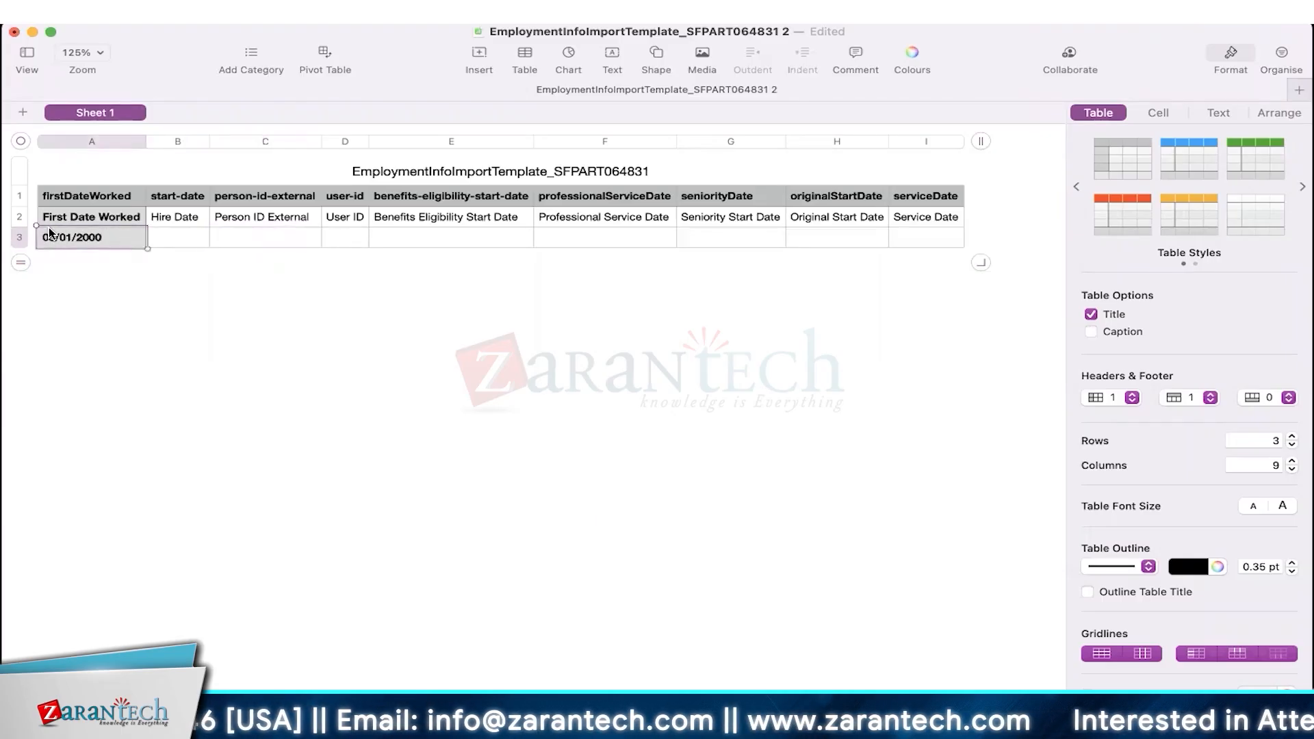
left_click(158, 241)
type("05/01/2000")
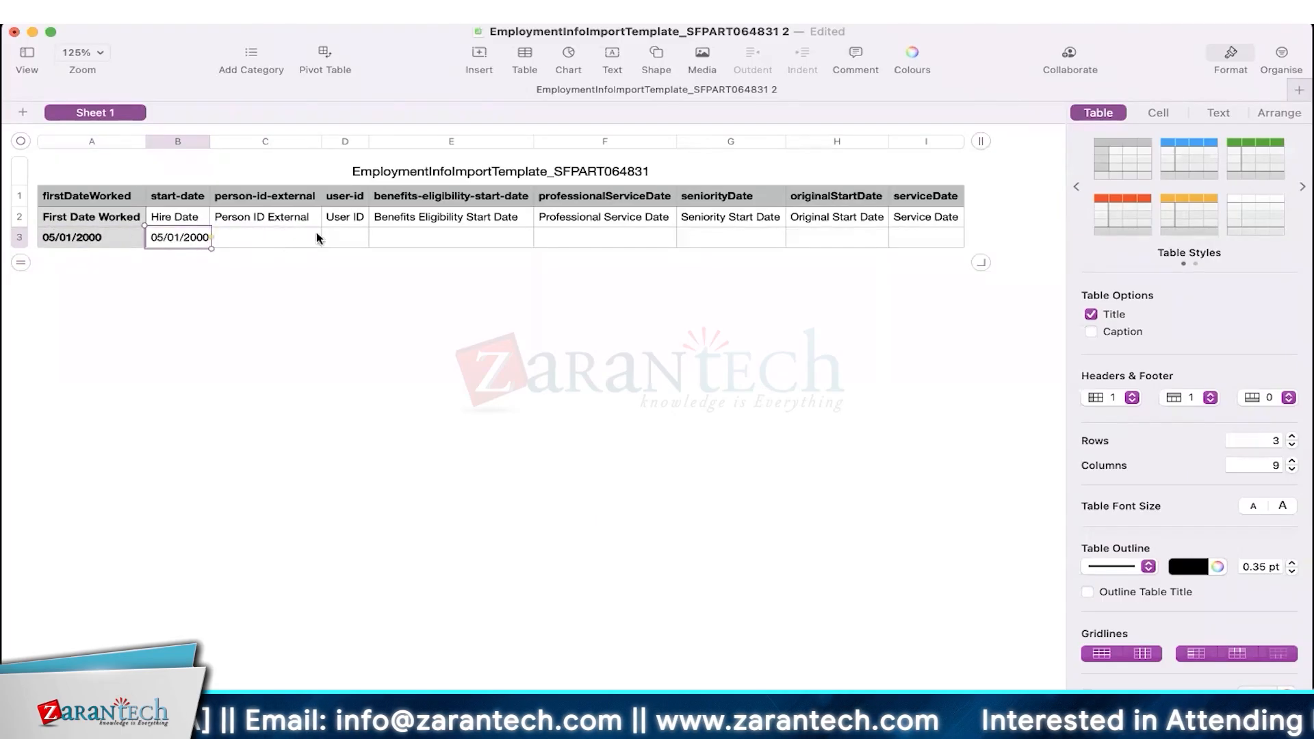
left_click(351, 237)
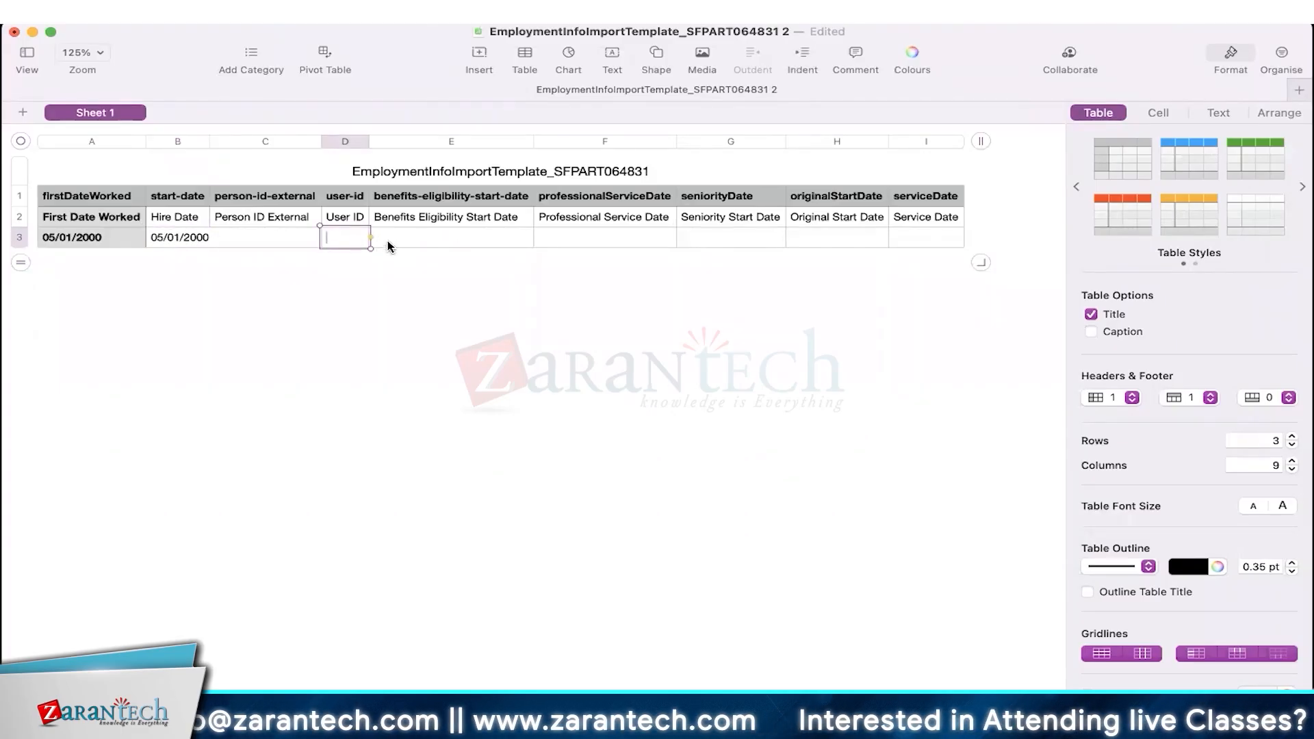
left_click(419, 242)
type("05/01/2000")
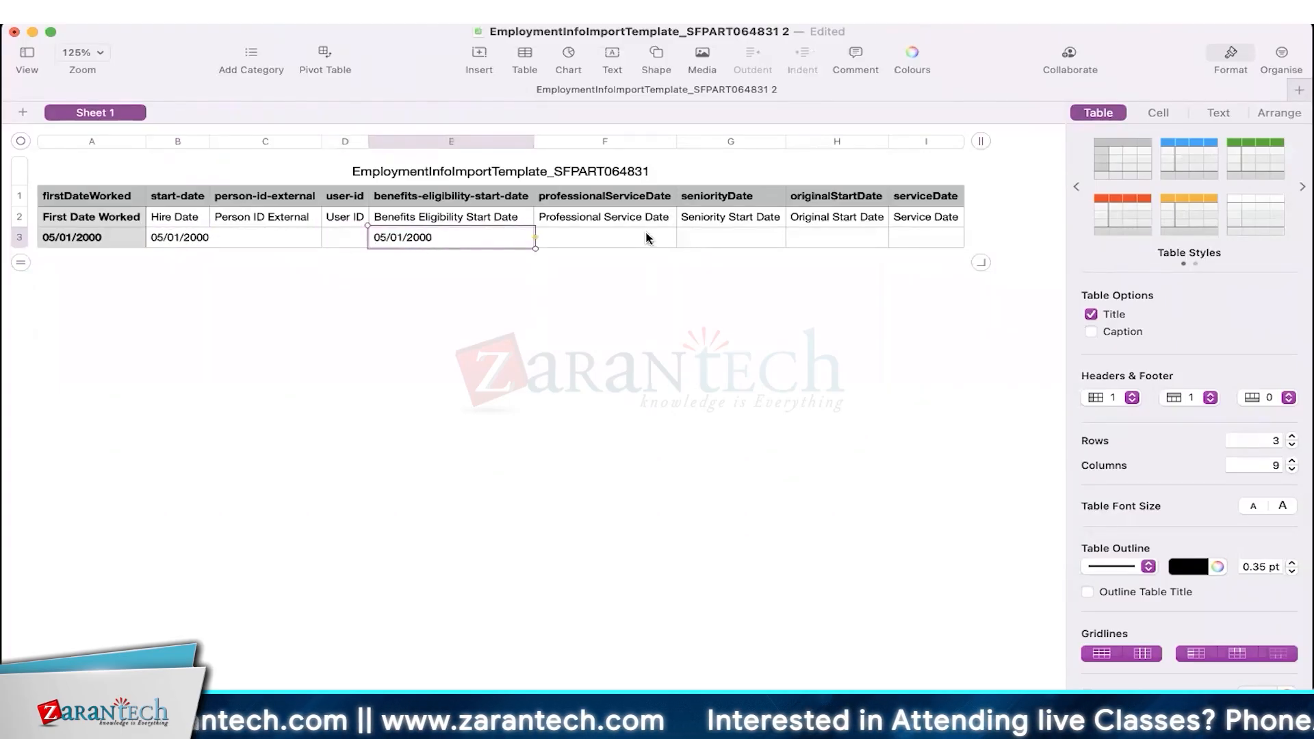
left_click(647, 239)
left_click(616, 223)
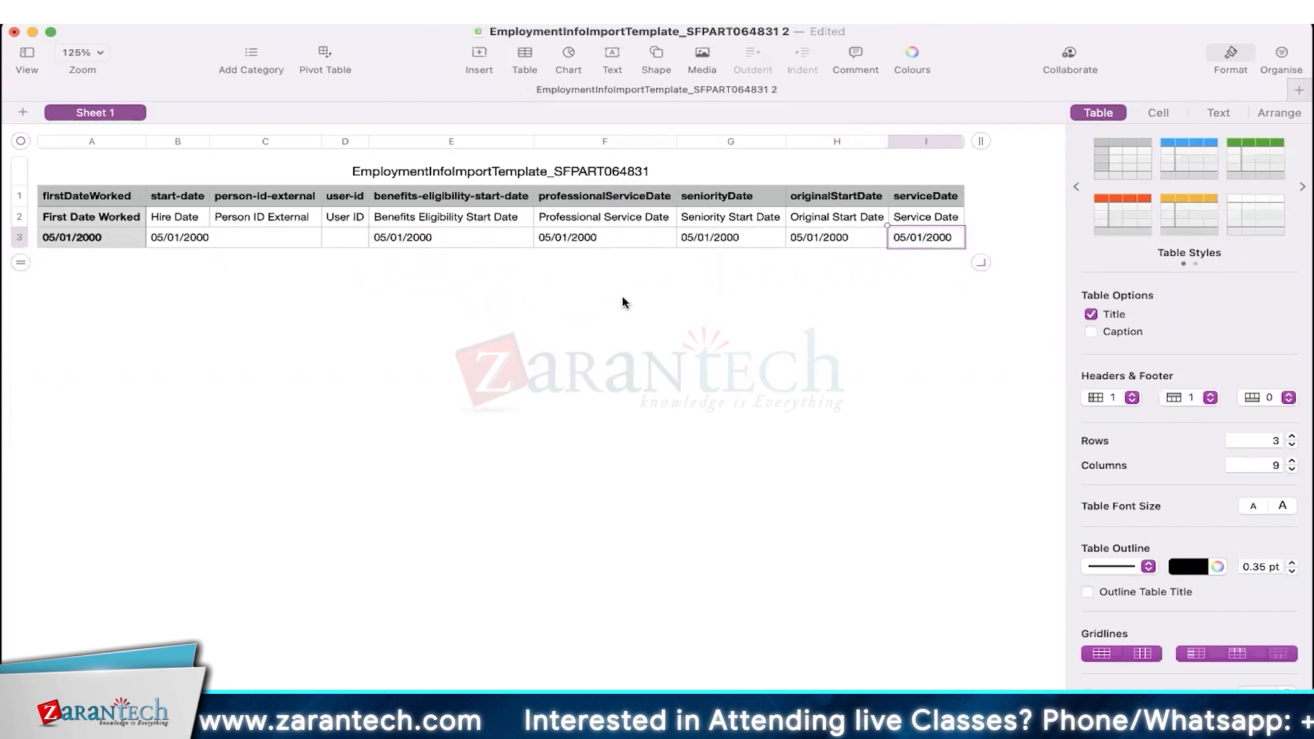
- Enter user ID upload_user30 from the person info template into D3, widen column D, and return to SuccessFactors
left_click(346, 239)
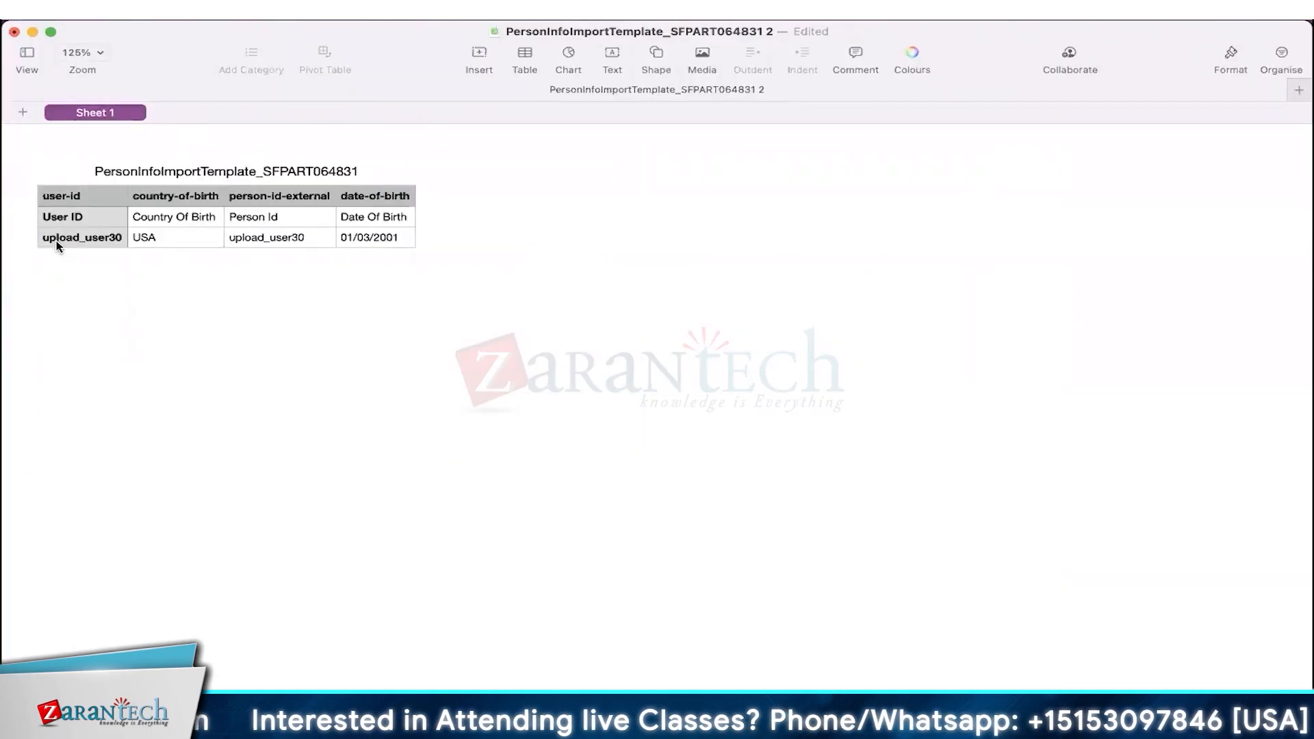
left_click(60, 240)
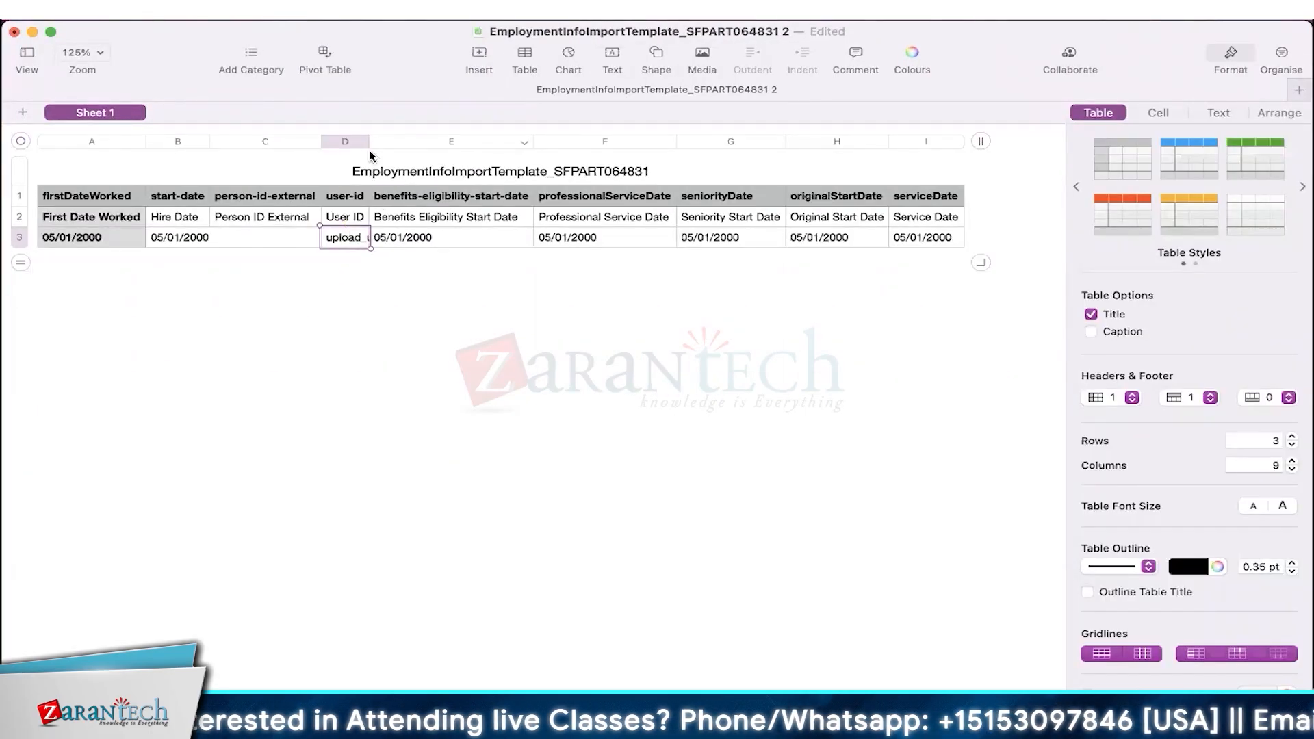
double_click(368, 145)
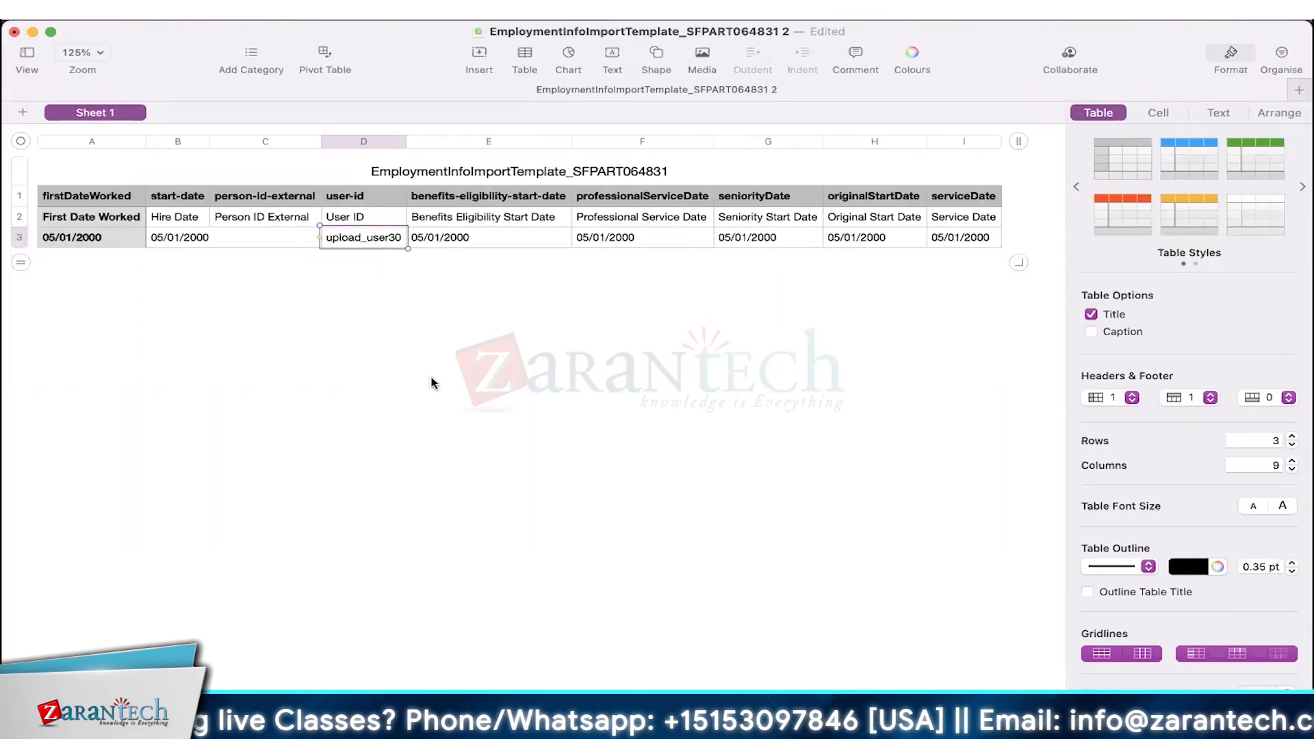
scroll(431, 384, "right", 3)
scroll(431, 383, "left", 3)
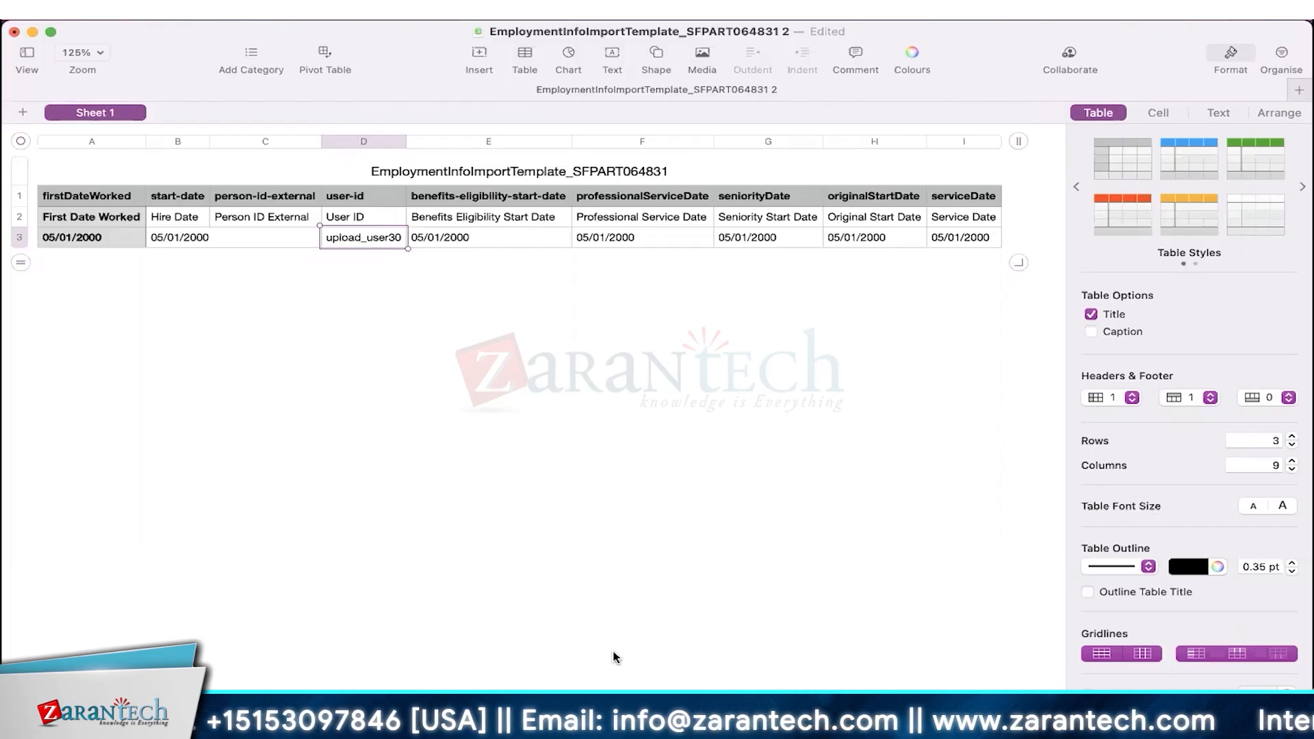
left_click(614, 656)
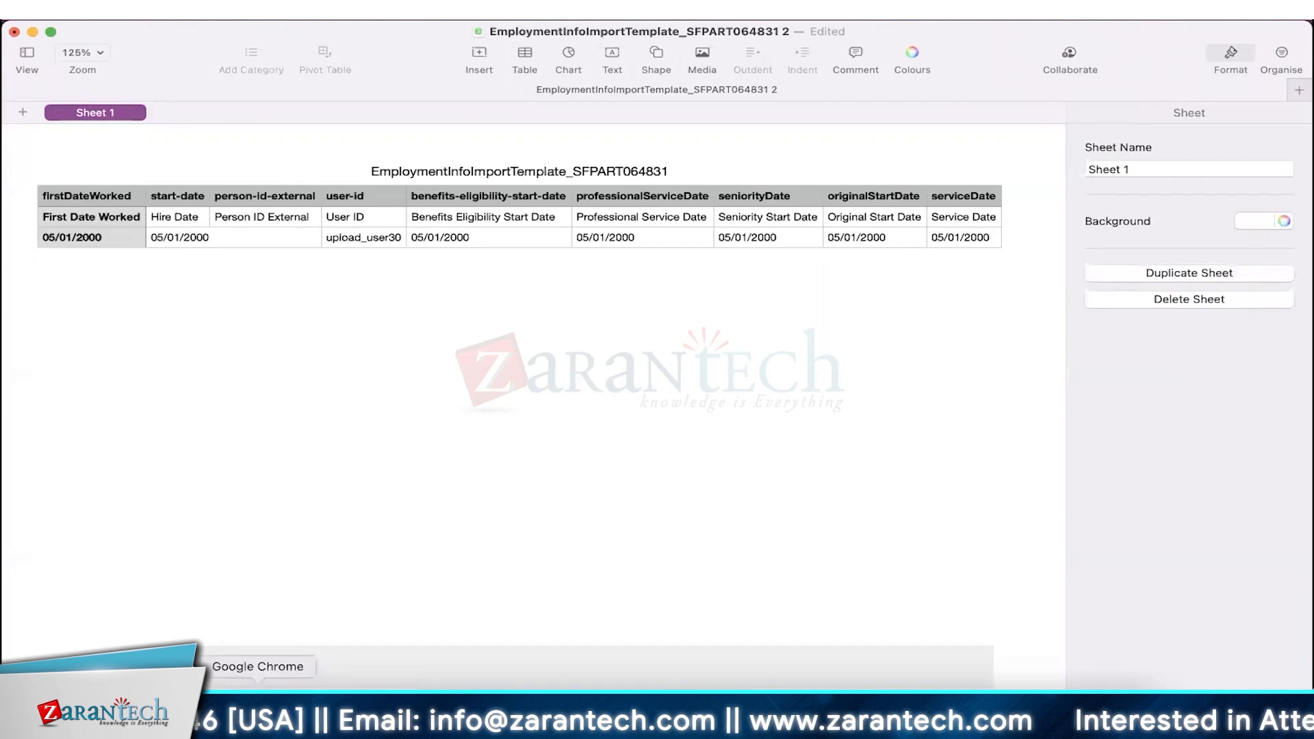
left_click(257, 708)
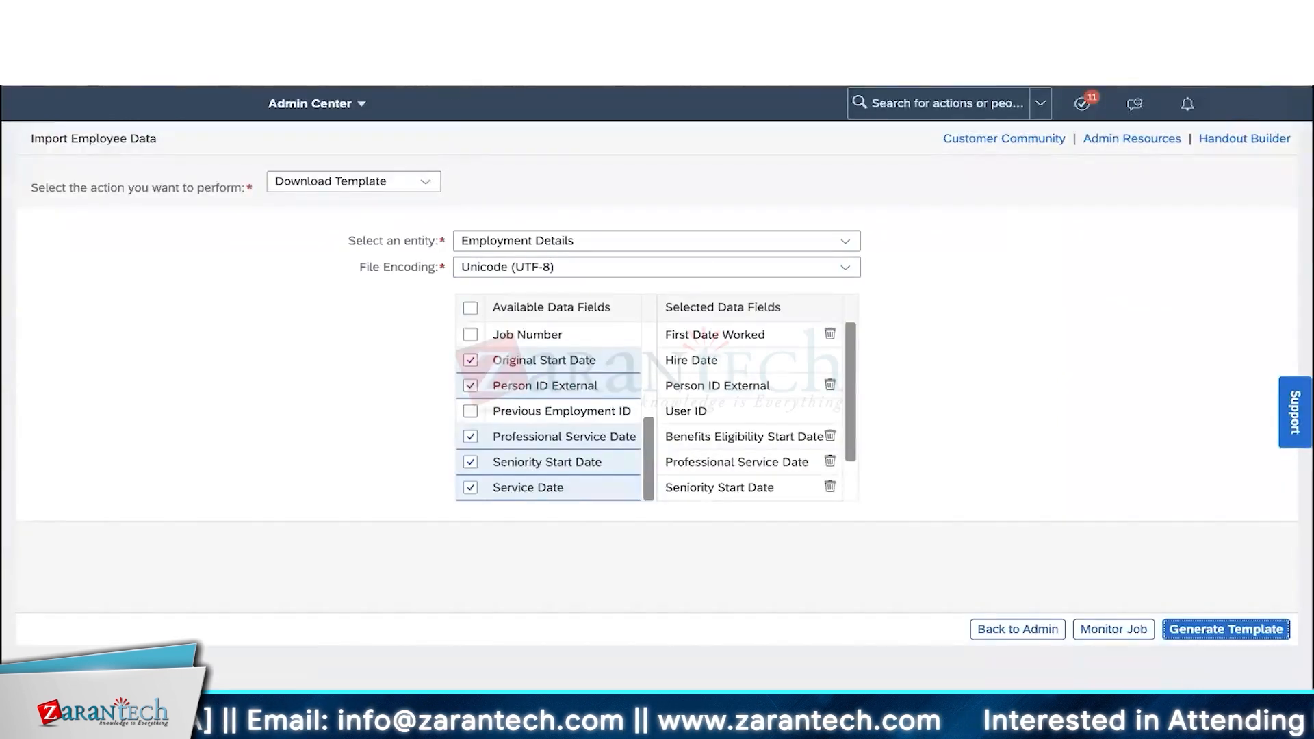
- Import the EmploymentInfoImportTemplate CSV as Employment Details data
left_click(425, 181)
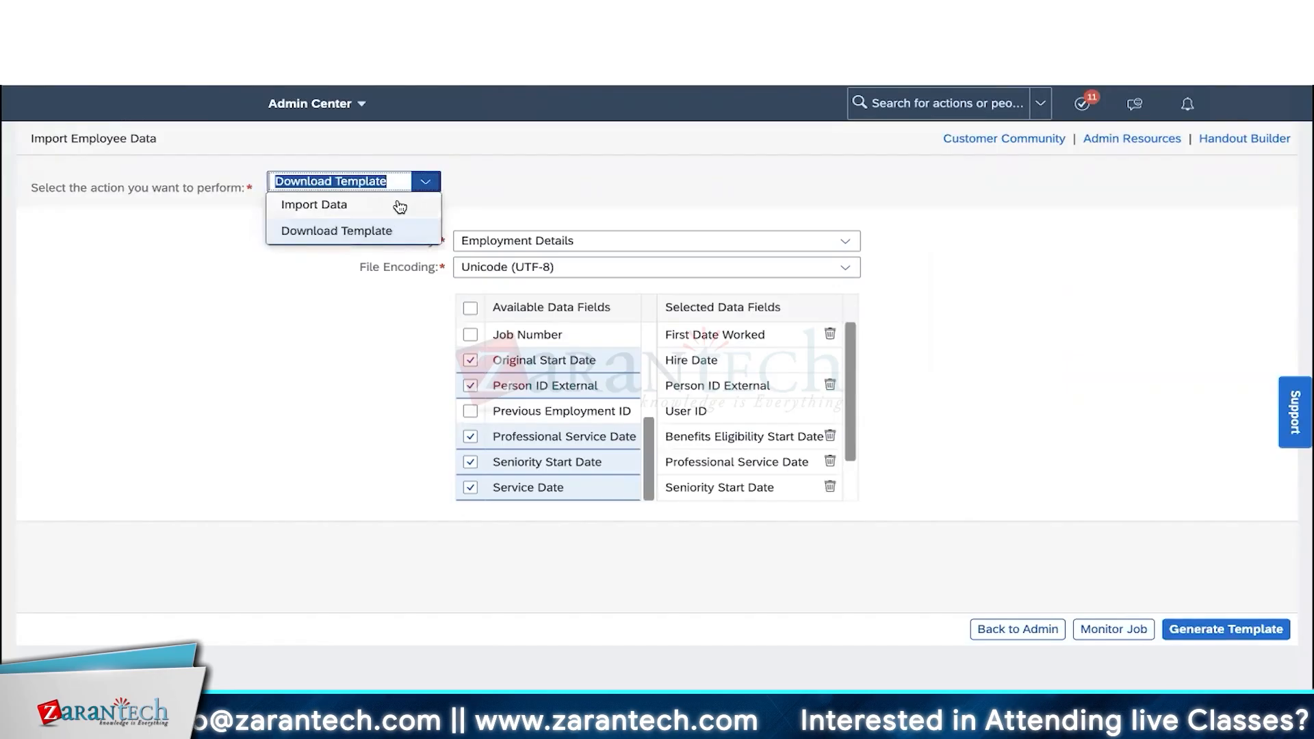
left_click(397, 205)
left_click(492, 241)
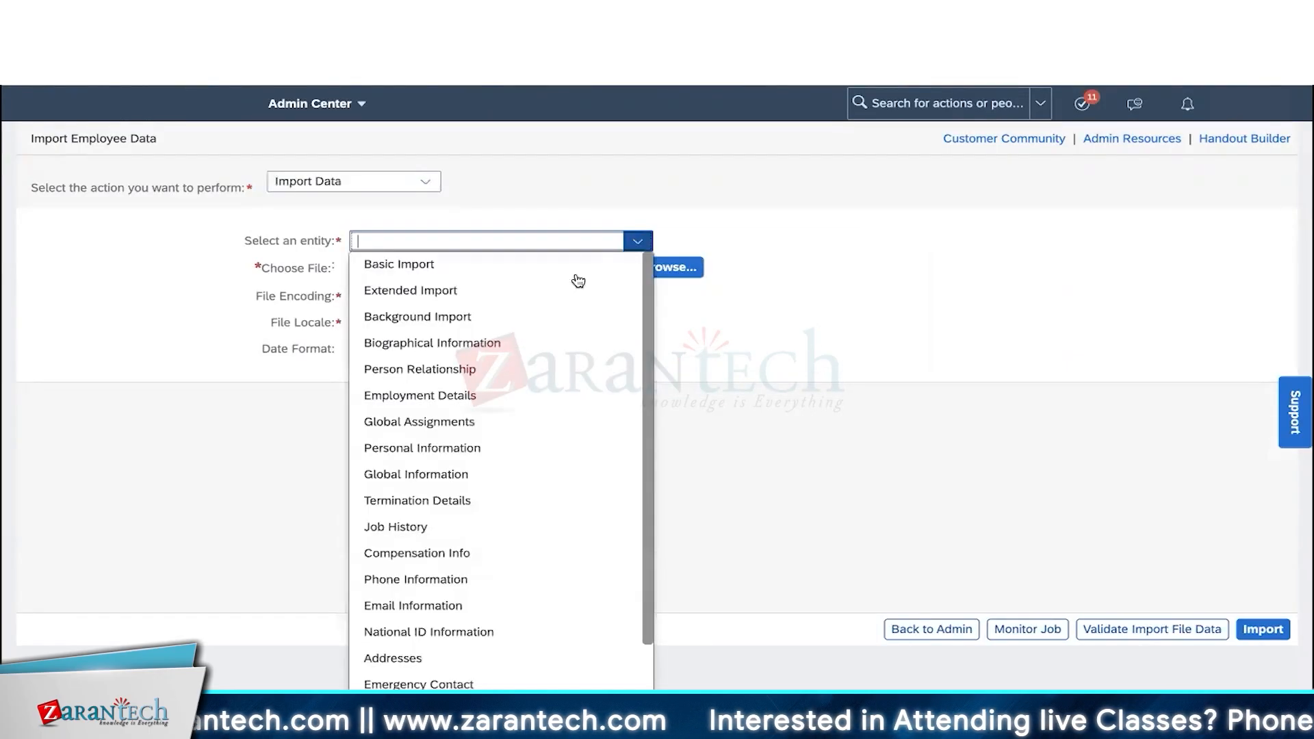
left_click(467, 404)
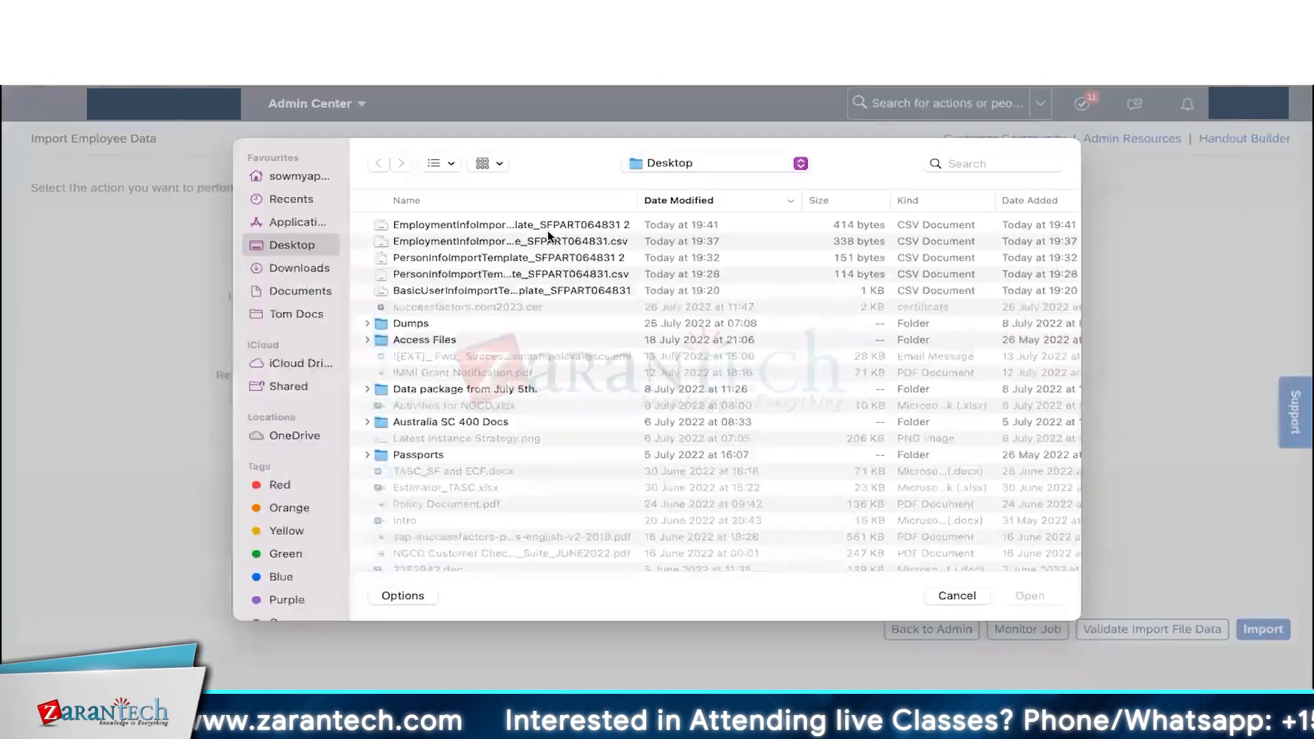
double_click(548, 231)
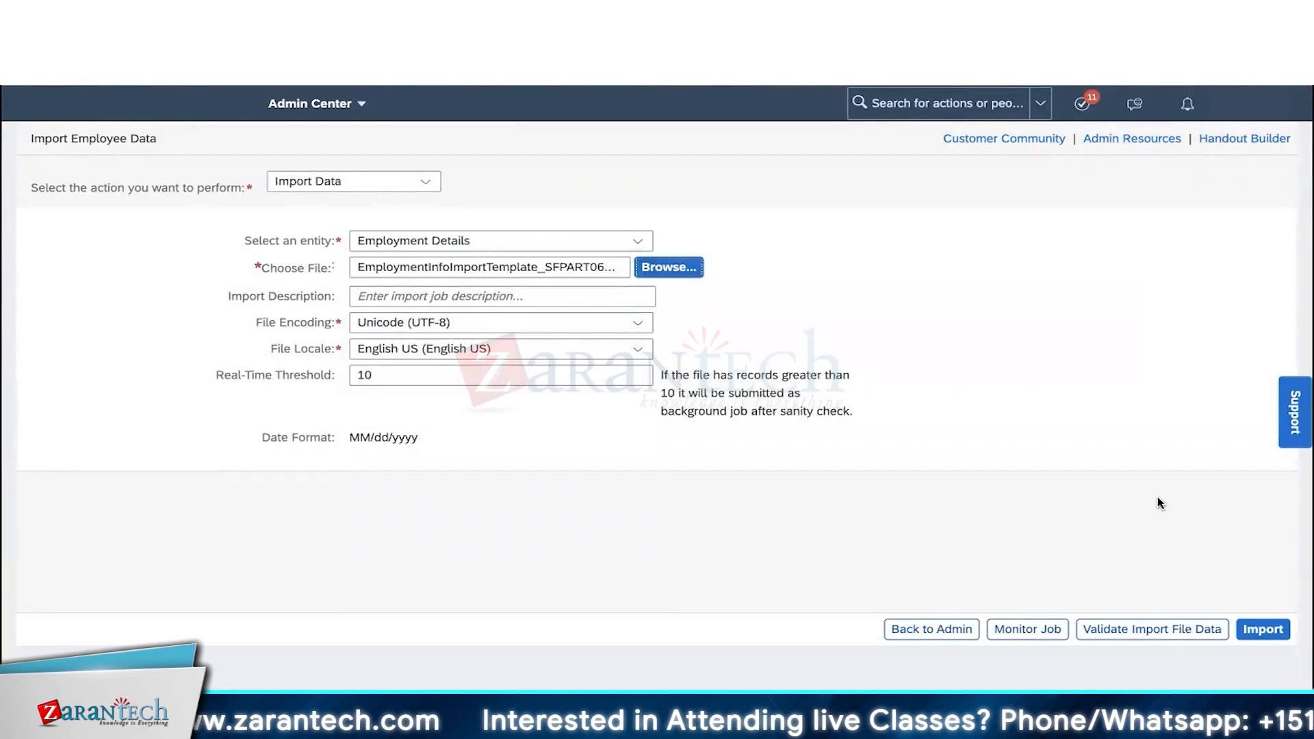
left_click(1285, 628)
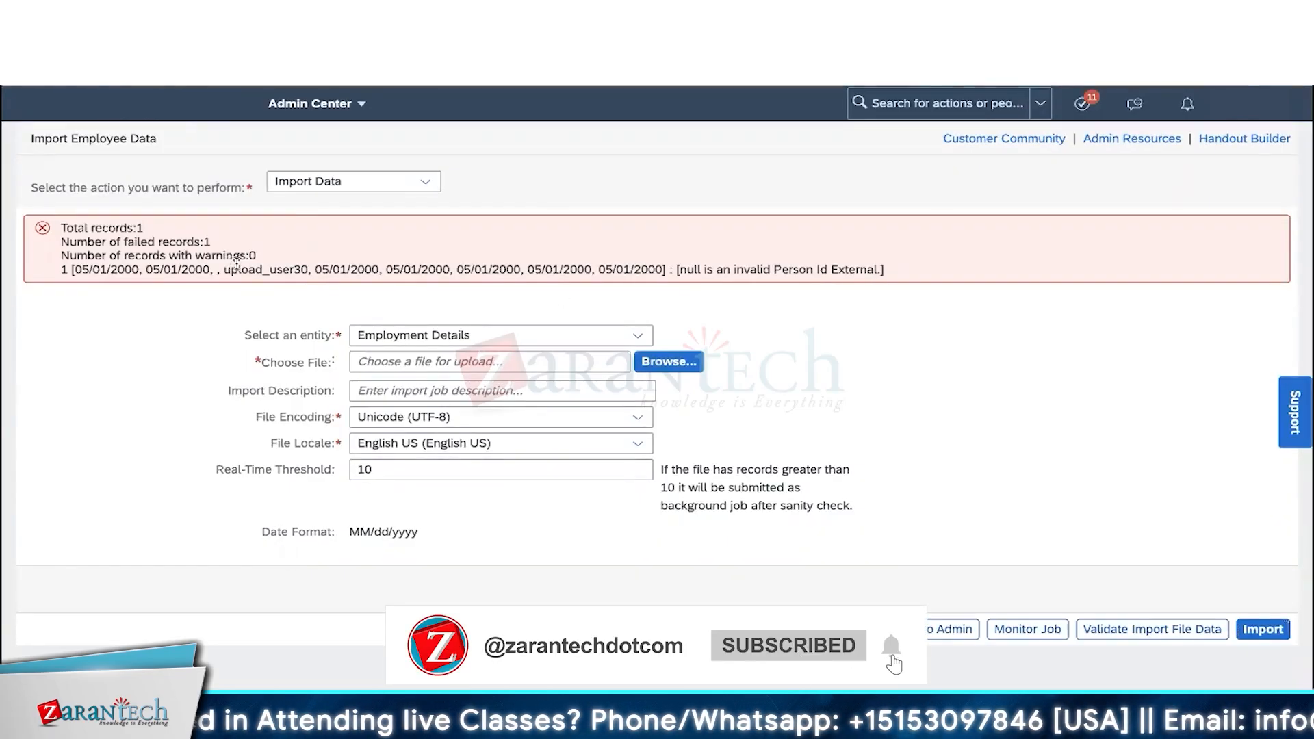
- Review the null Person Id External error, then return to the Numbers spreadsheet
left_click_drag(259, 262, 928, 220)
left_click_drag(855, 254, 898, 267)
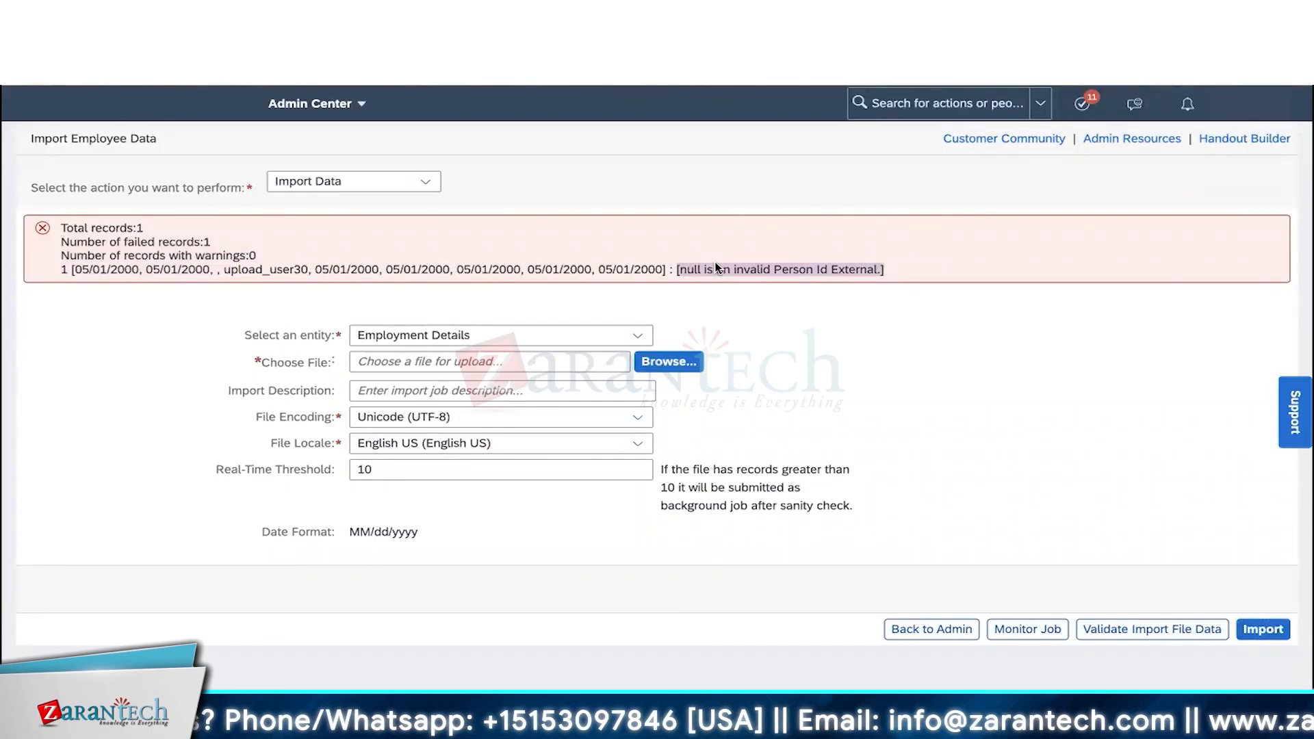
key("super+Tab")
scroll(647, 339, "right", 3)
- Copy upload_user30 from D3 into the empty Person ID External cell C3
scroll(647, 339, "right", 2)
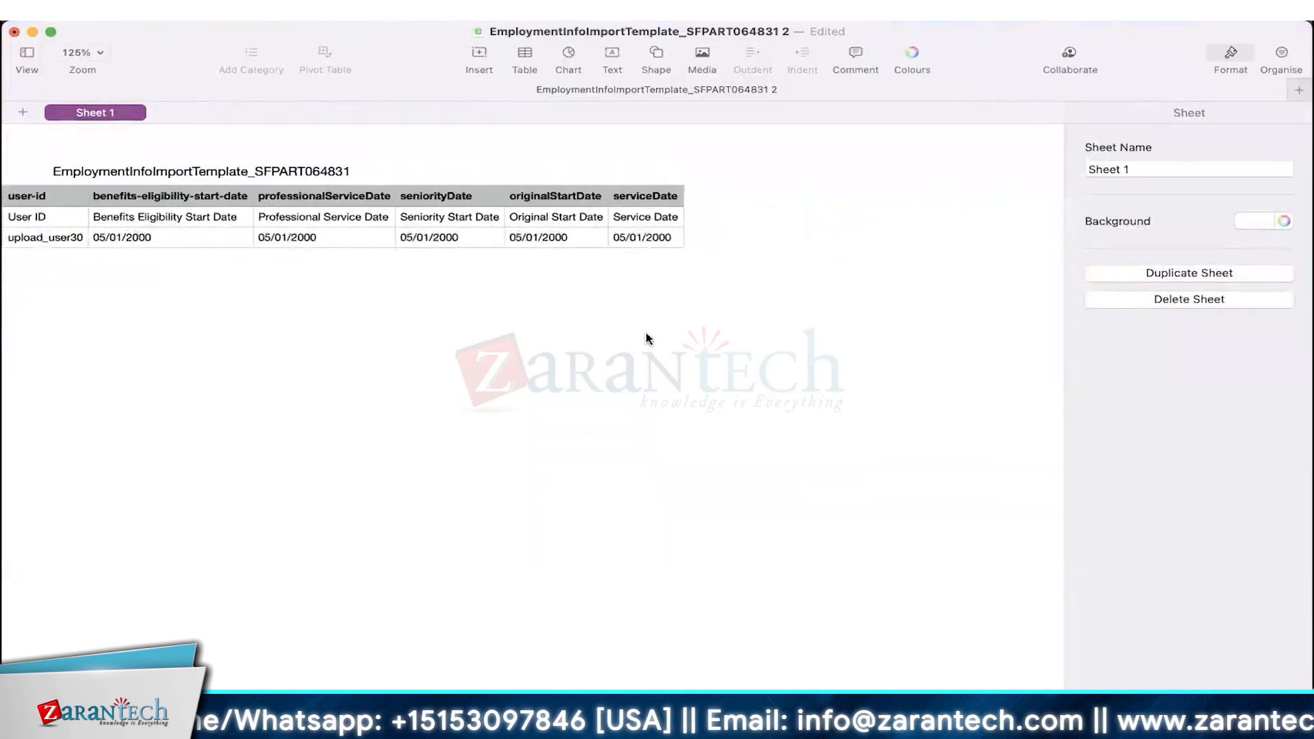
scroll(648, 339, "left", 5)
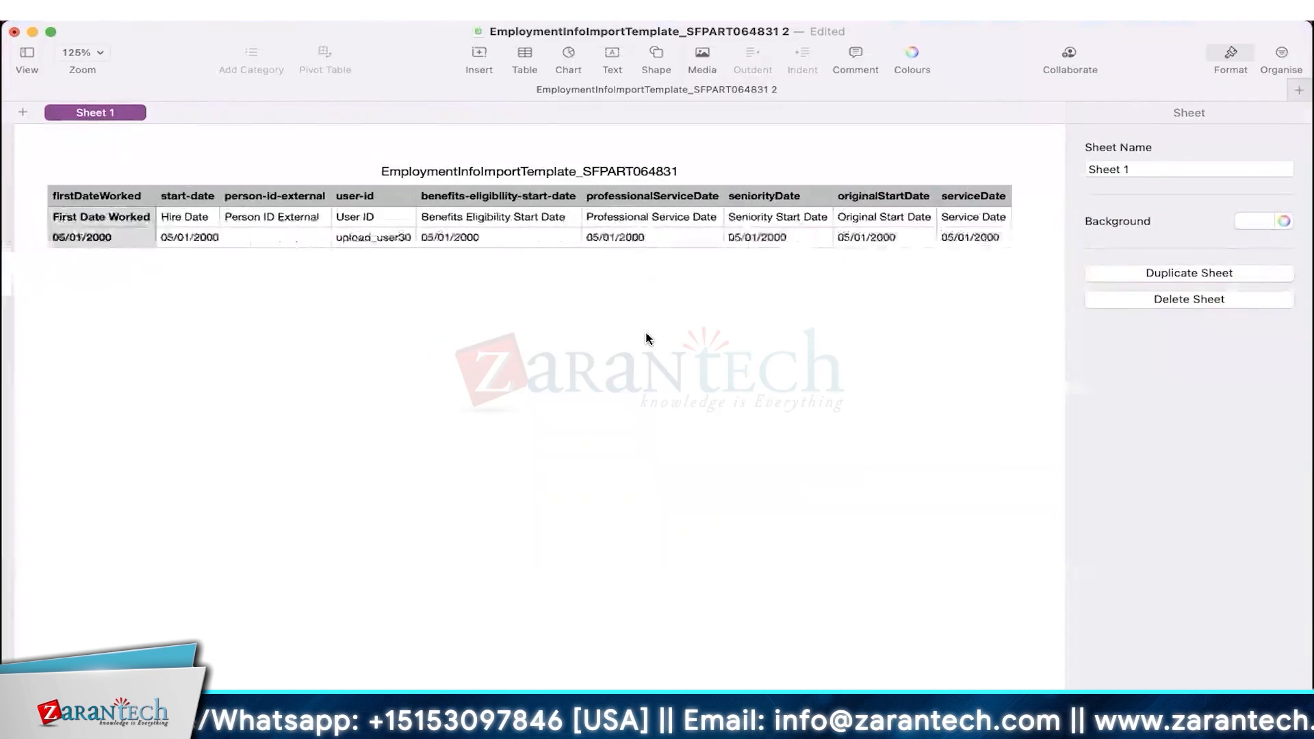
left_click(283, 240)
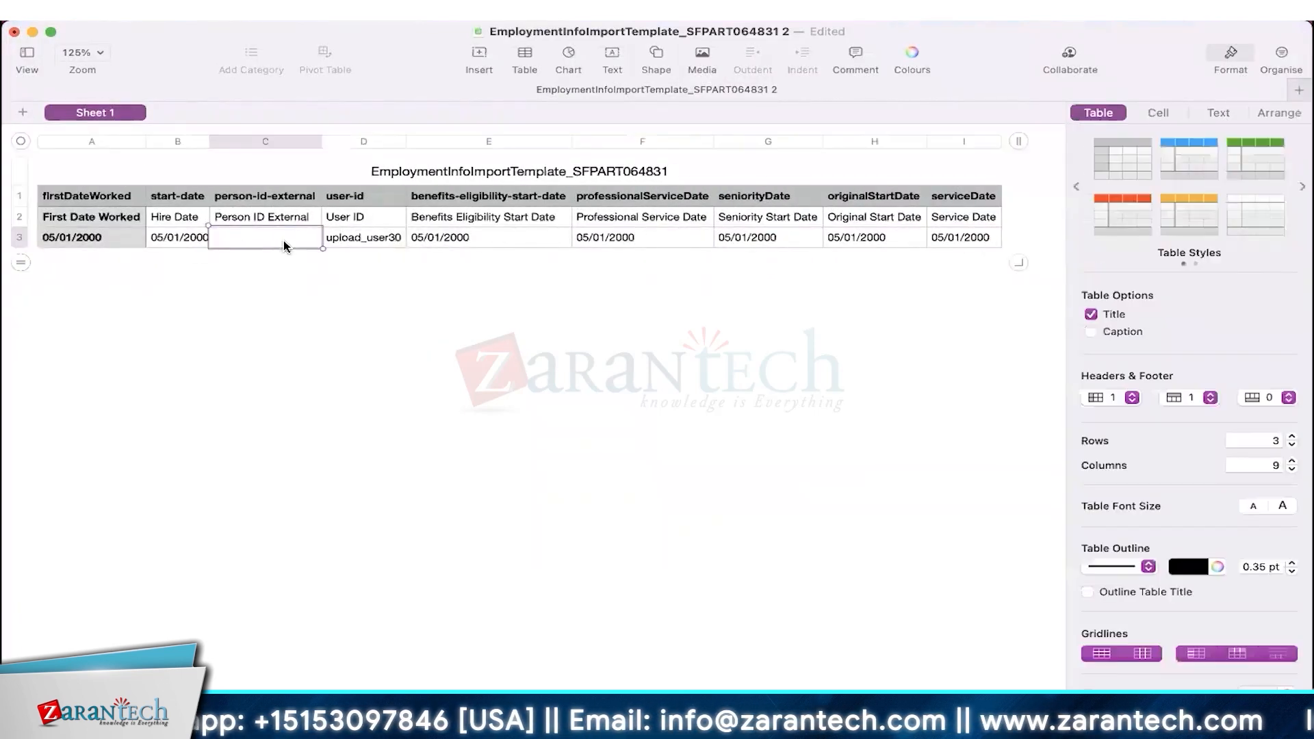
left_click(346, 239)
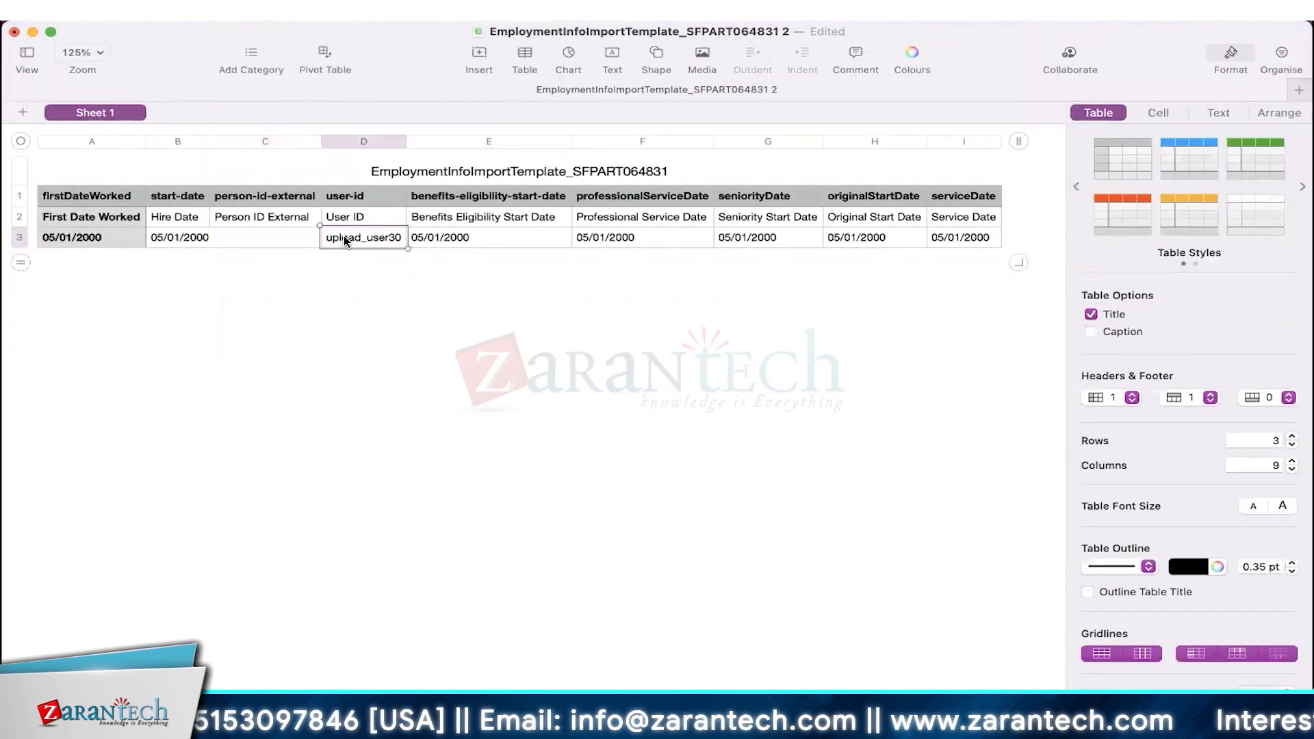
left_click(269, 242)
type("upload_user30")
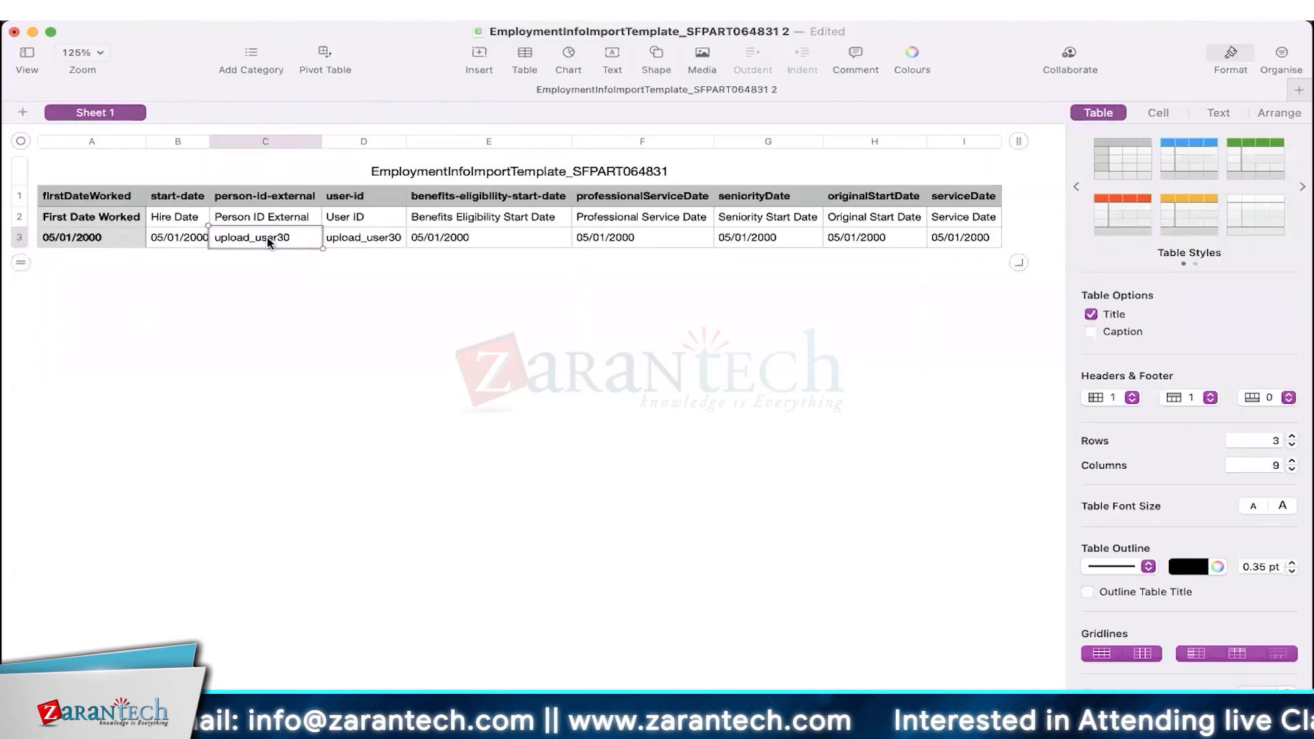
- Check the File menu without using it, then return to the SuccessFactors import page
left_click(149, 24)
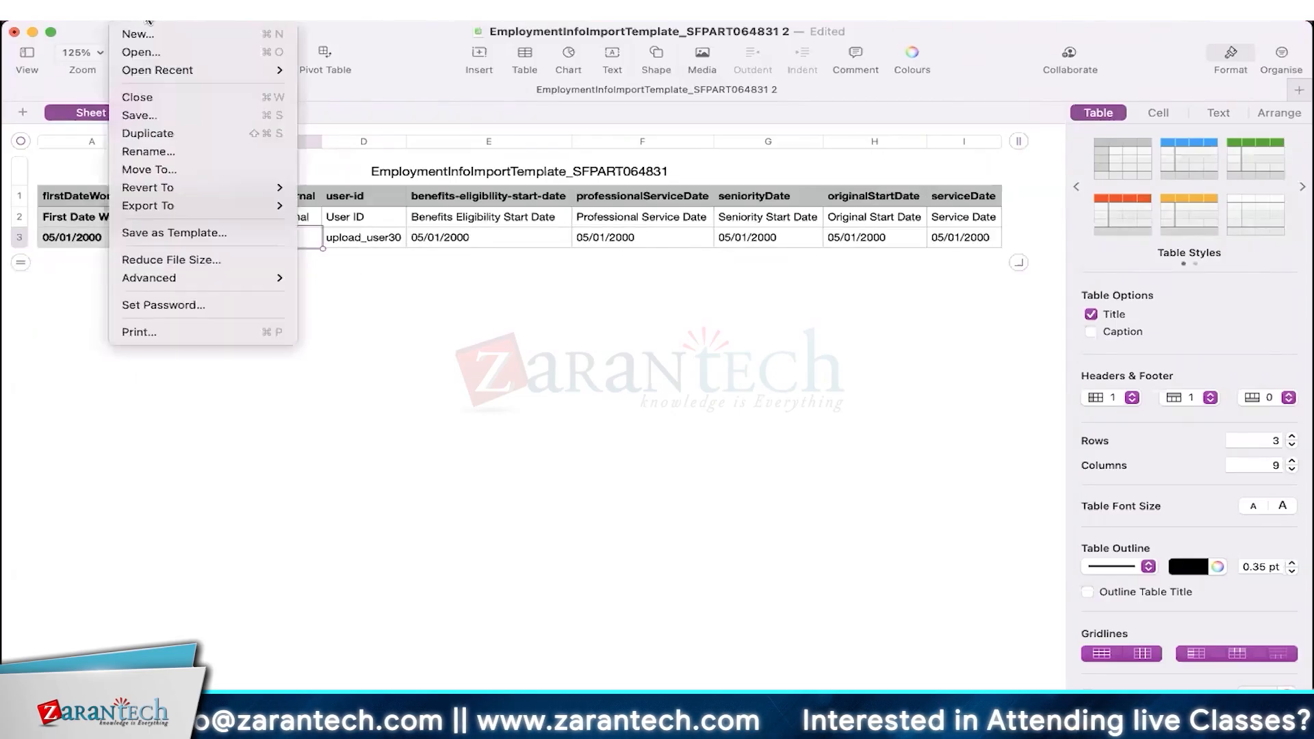
left_click(608, 488)
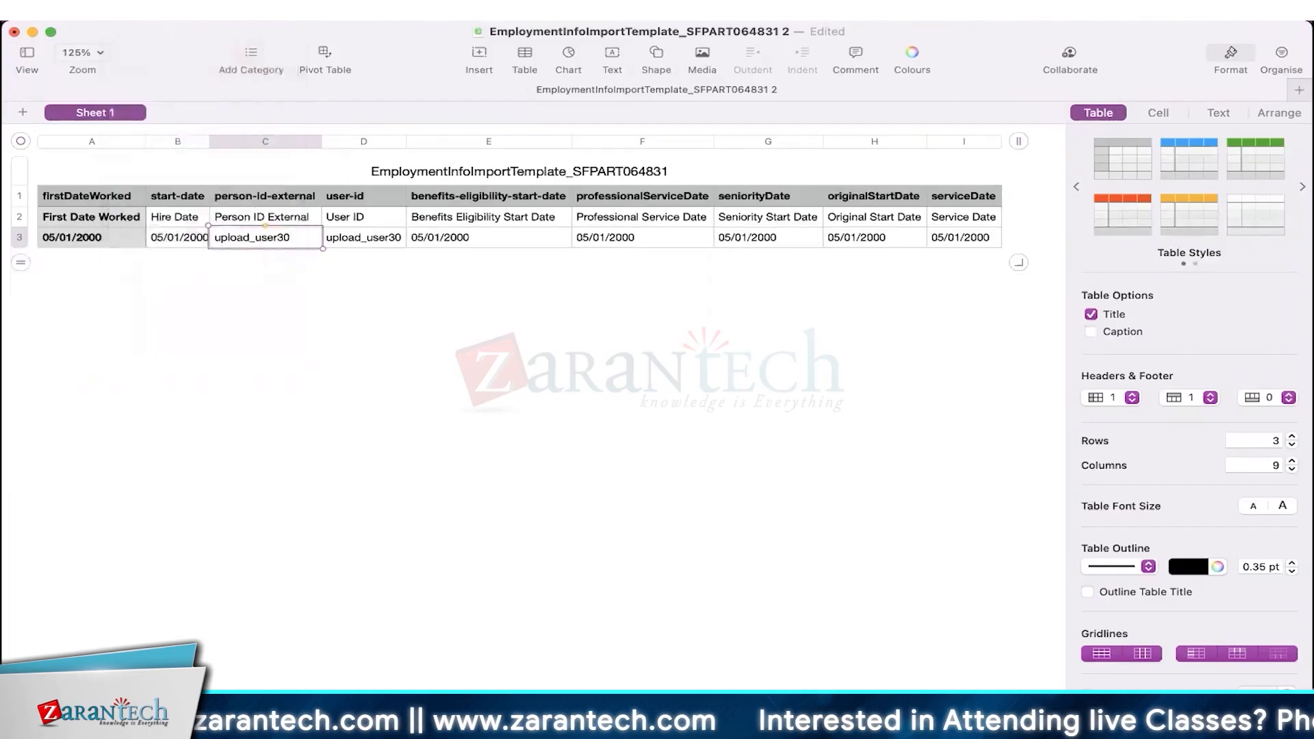
left_click(633, 665)
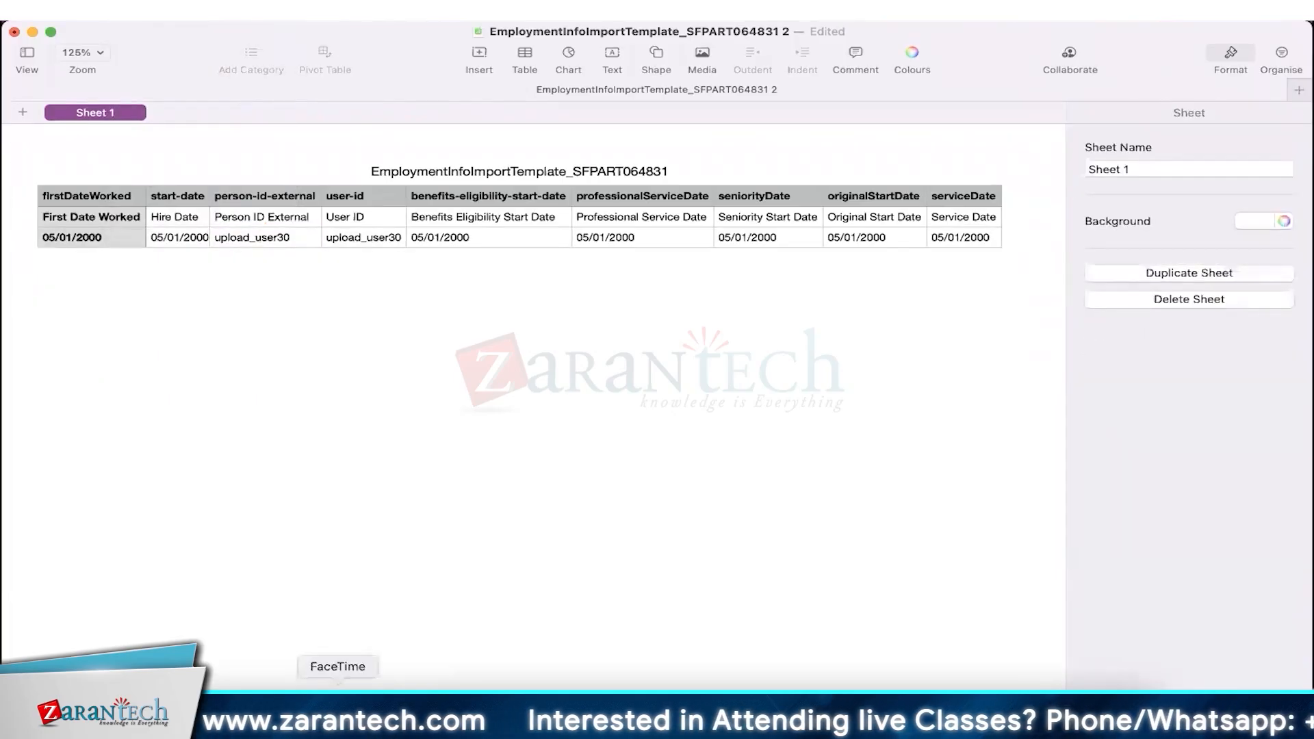
left_click(253, 688)
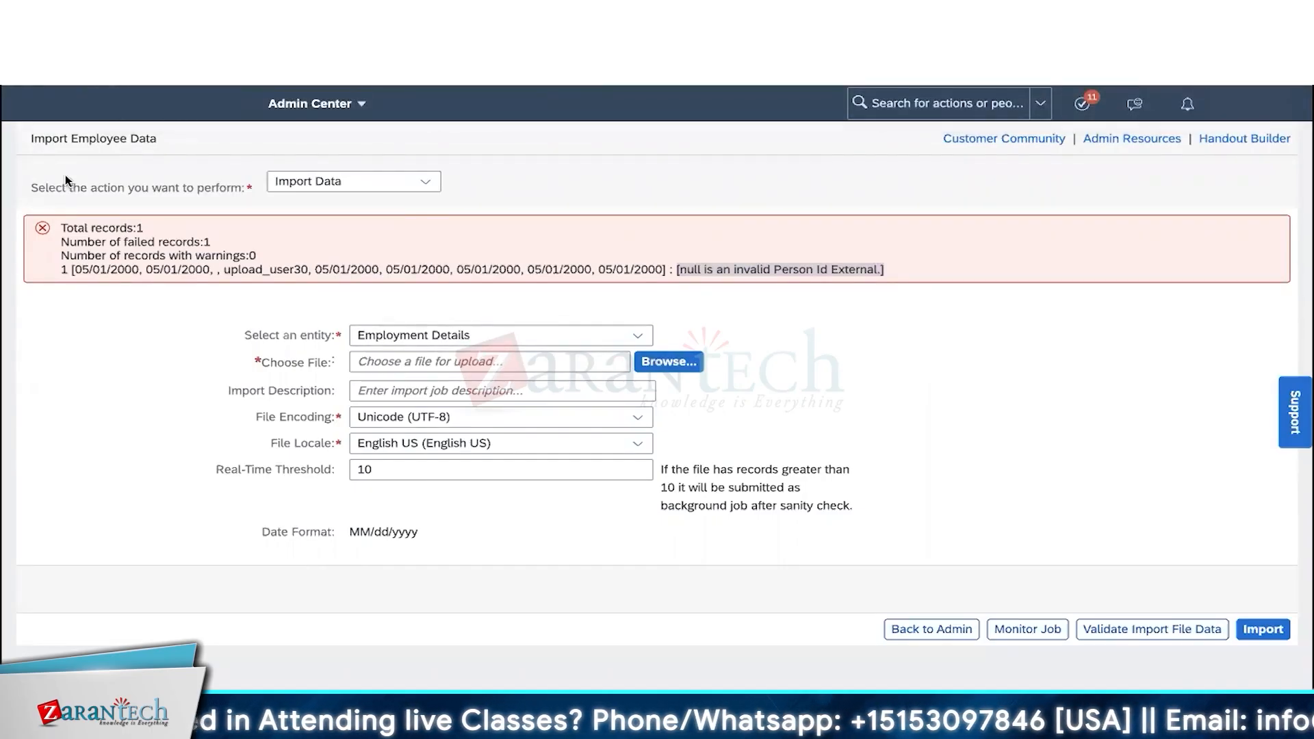
- Re-import the updated Employment Details CSV on a fresh import form, then open the employee's file
left_click(89, 83)
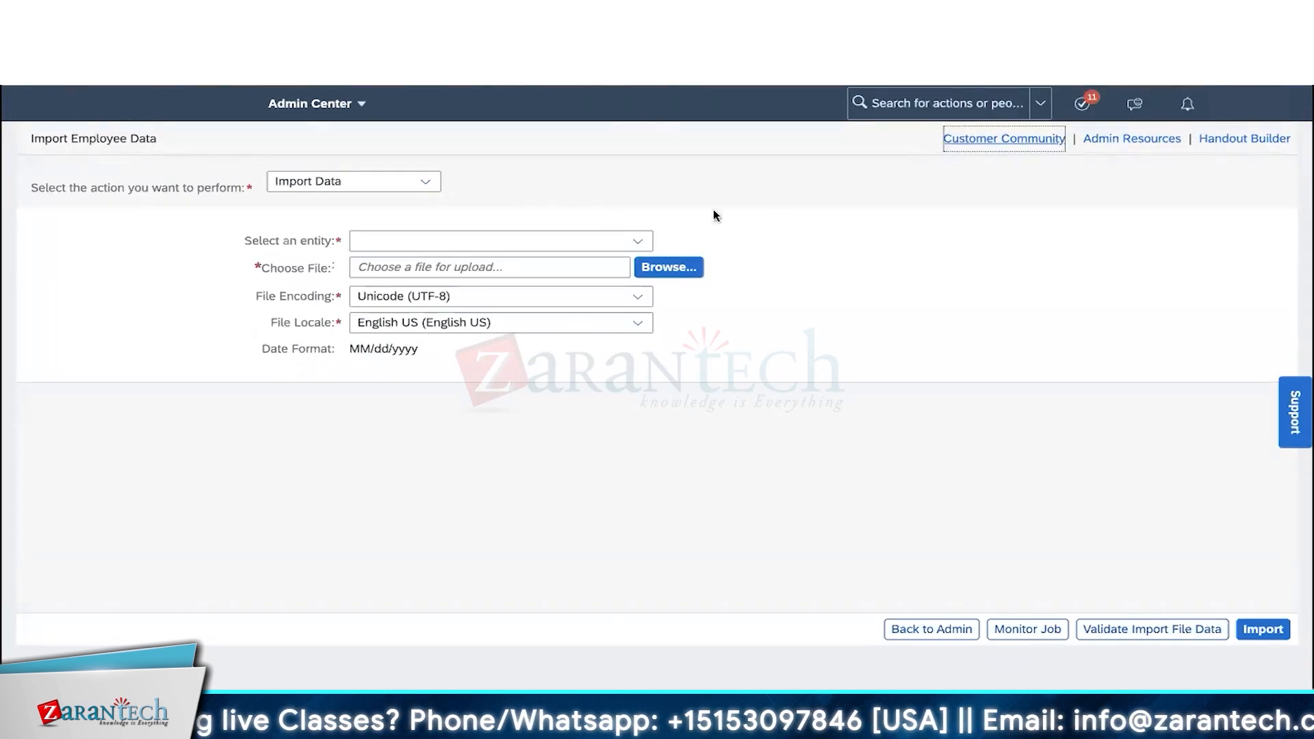
left_click(639, 240)
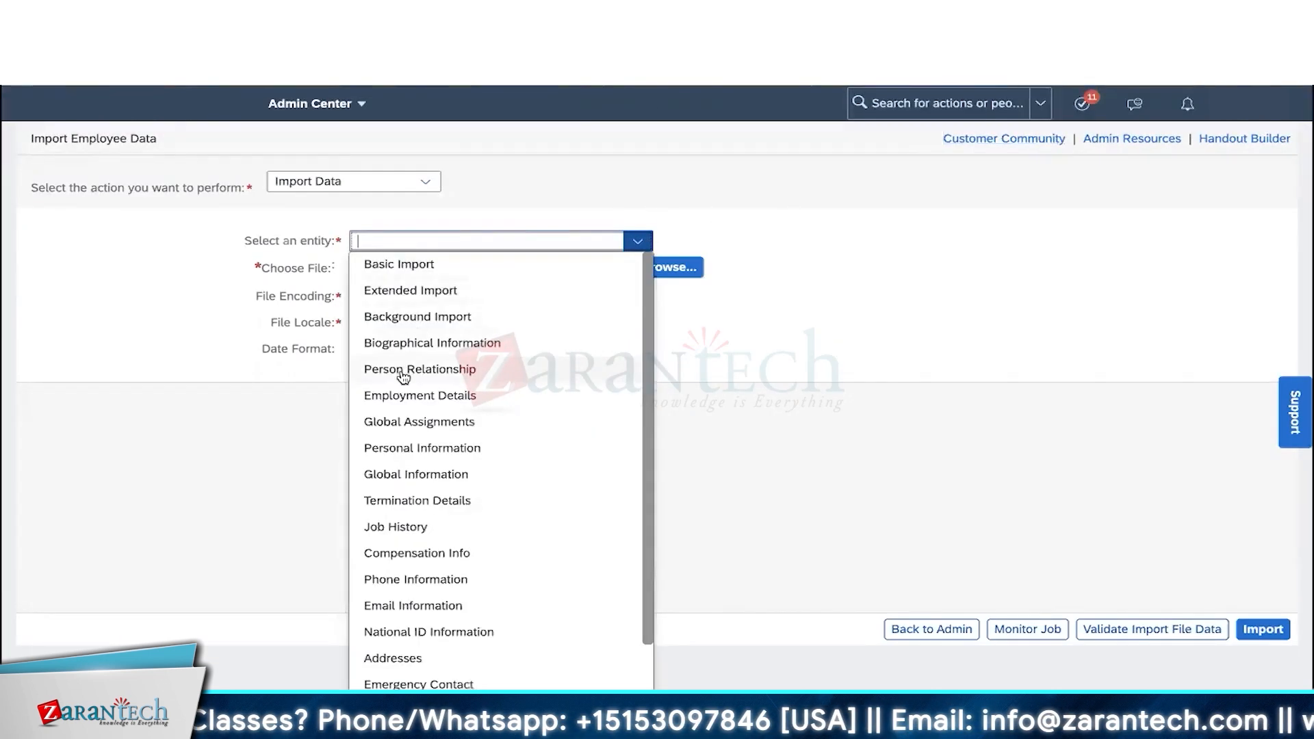
left_click(420, 394)
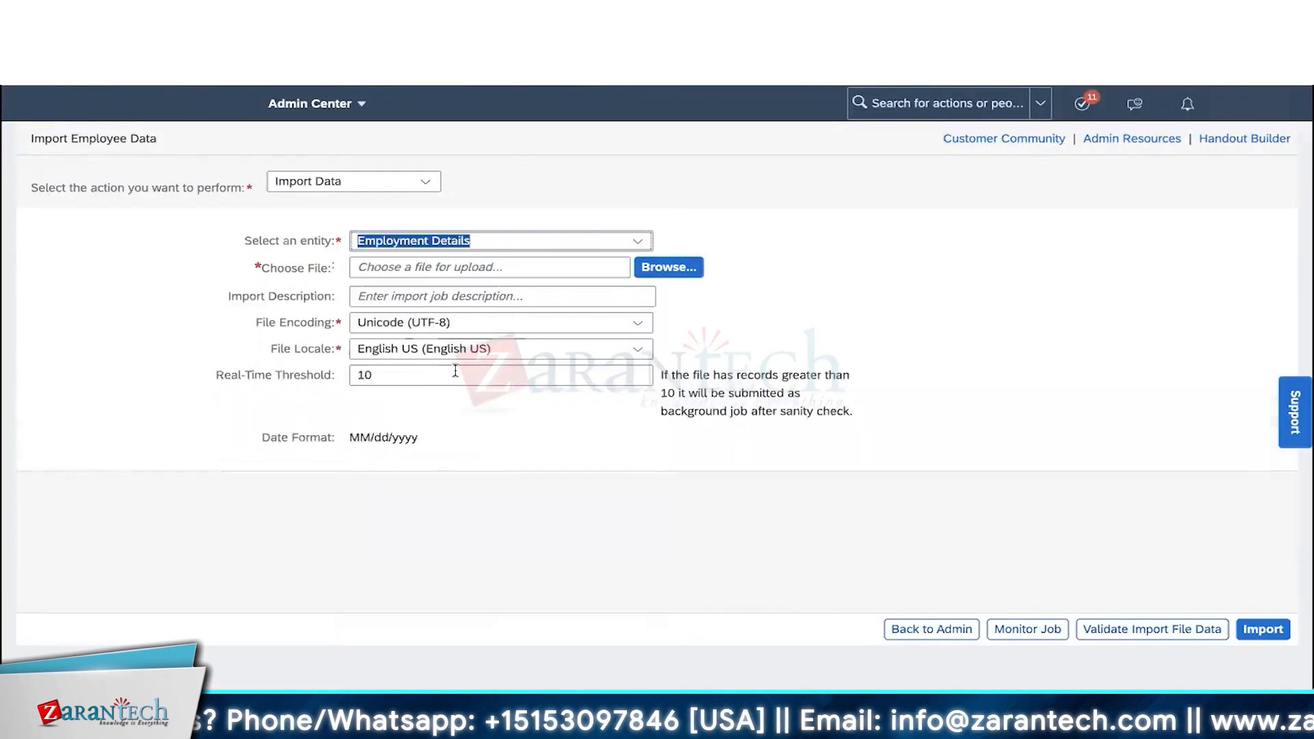
left_click(664, 266)
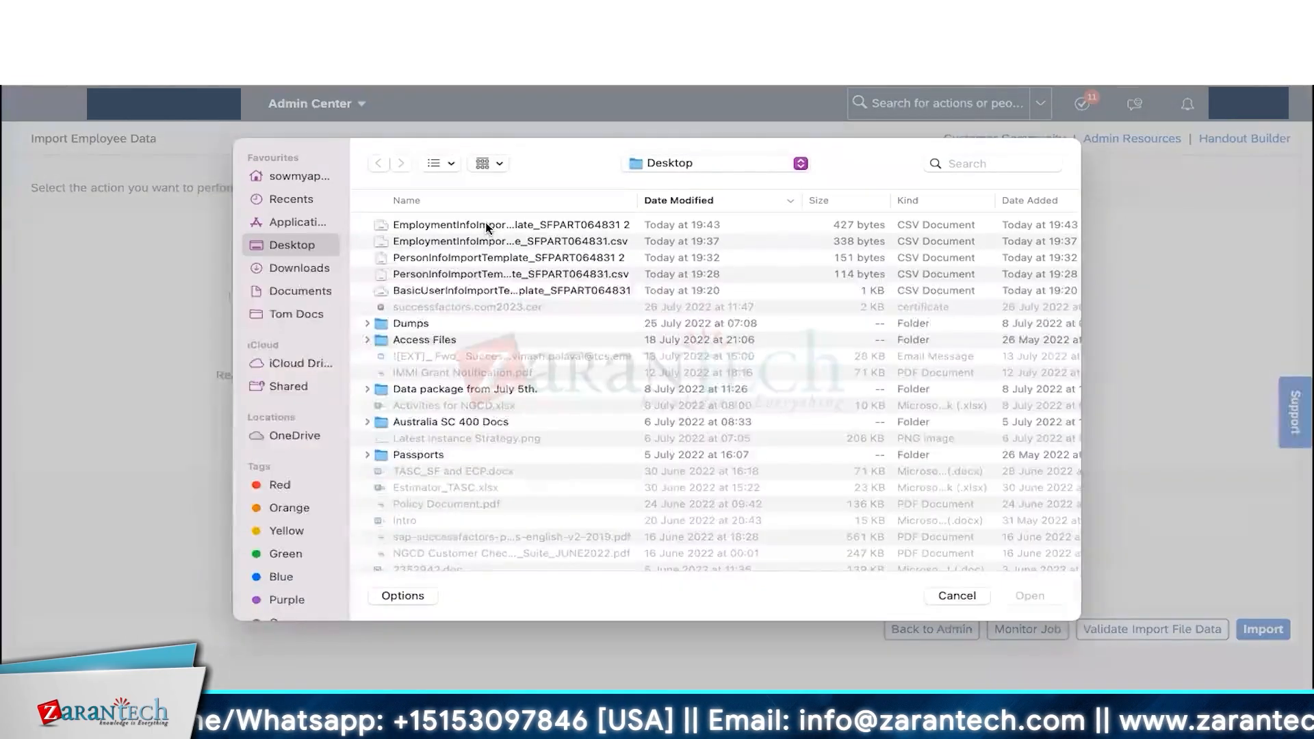
double_click(487, 226)
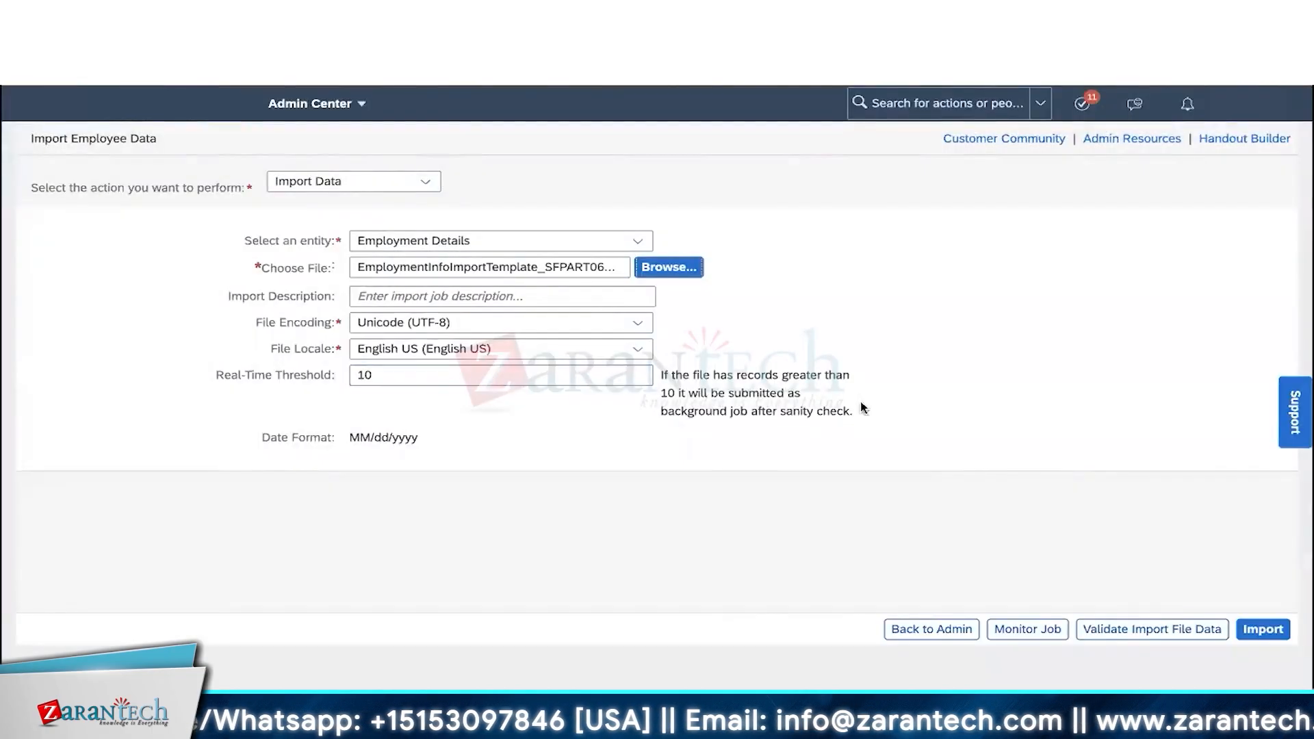
left_click(1274, 630)
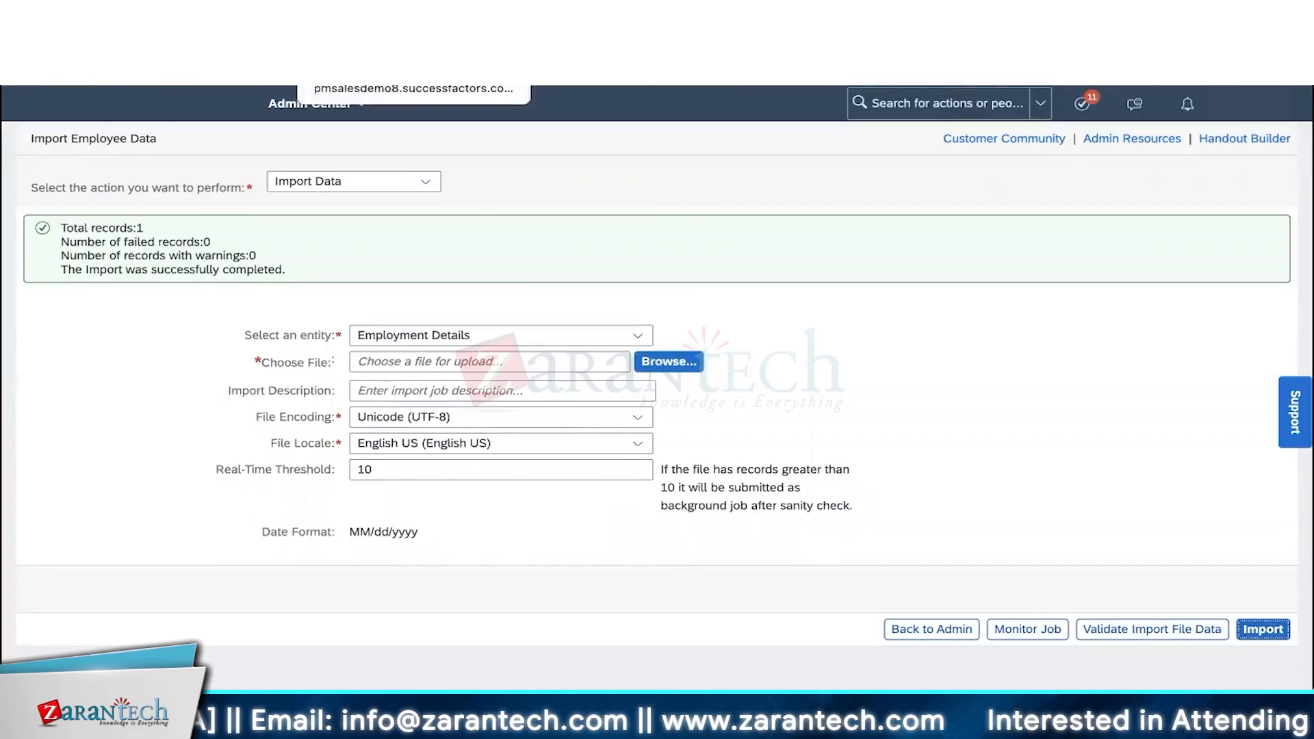
left_click(376, 37)
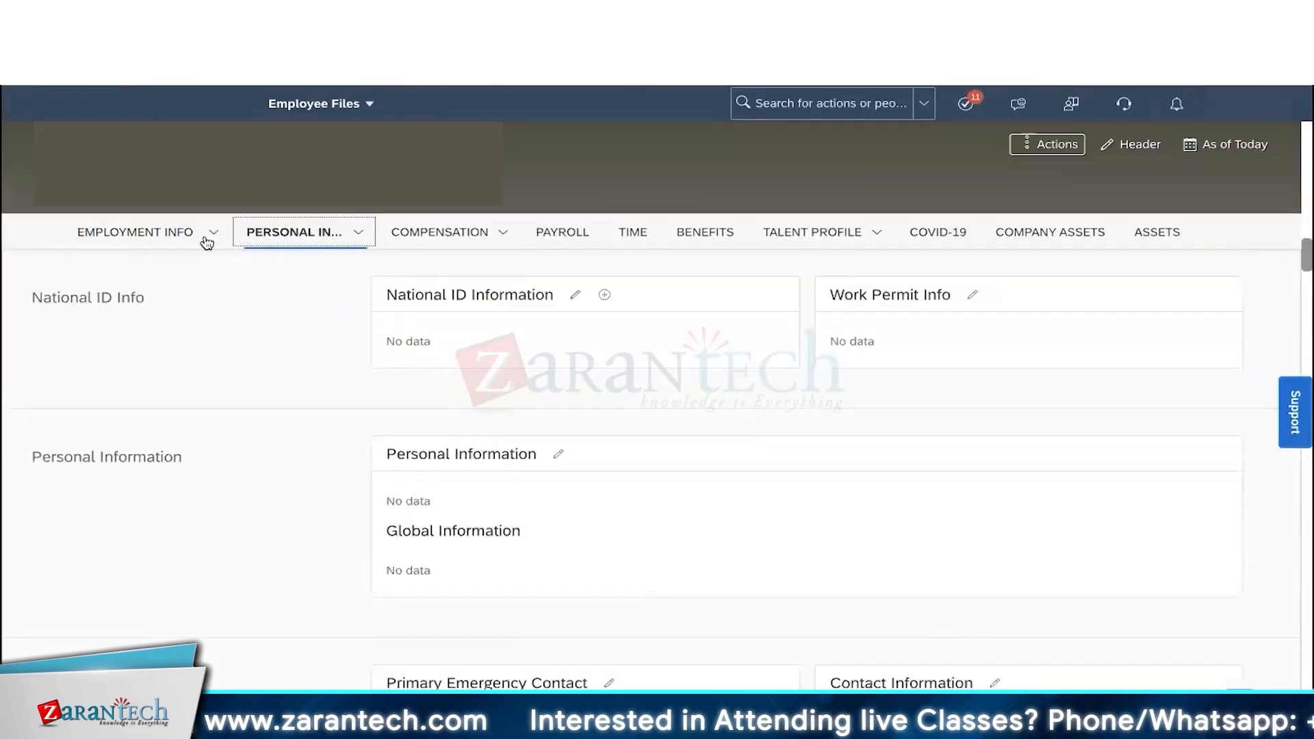
- Confirm the Employment Info dates read May 01, 2000, then switch to the Import Sequence slide
left_click(204, 236)
scroll(334, 430, "down", 1)
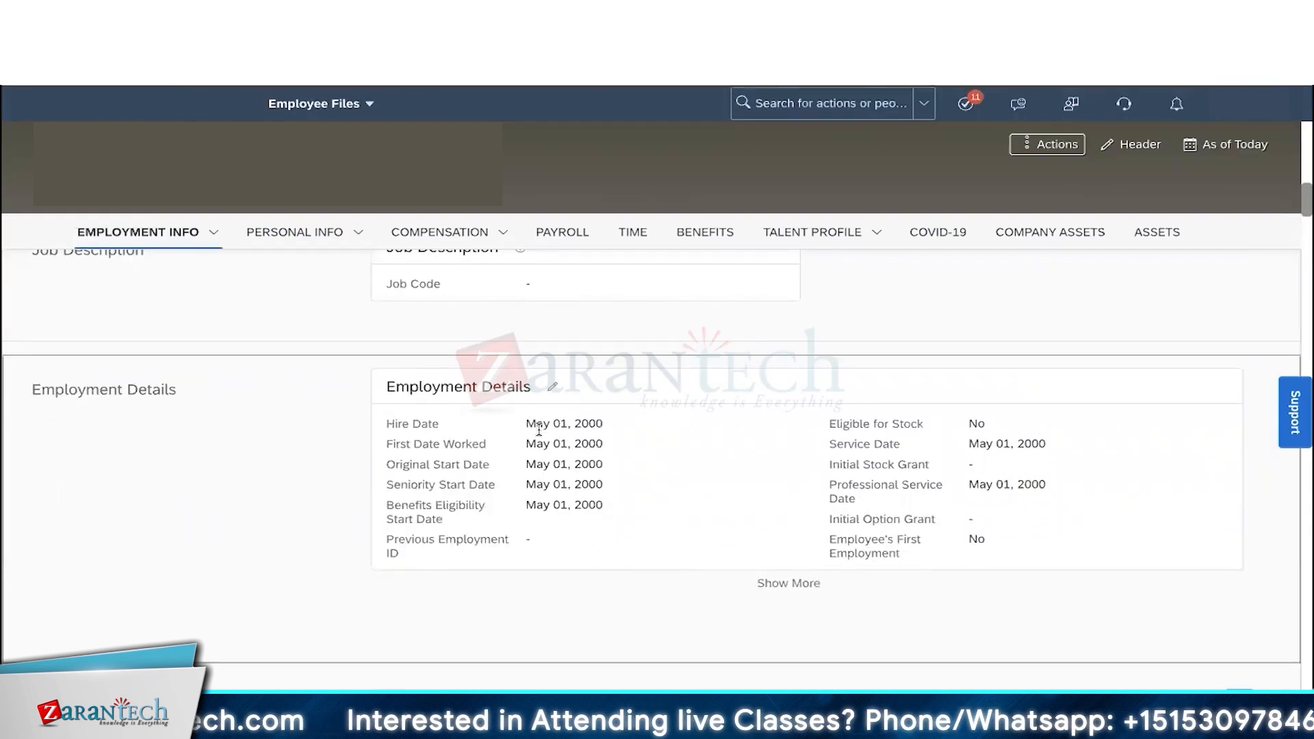
left_click_drag(534, 425, 665, 574)
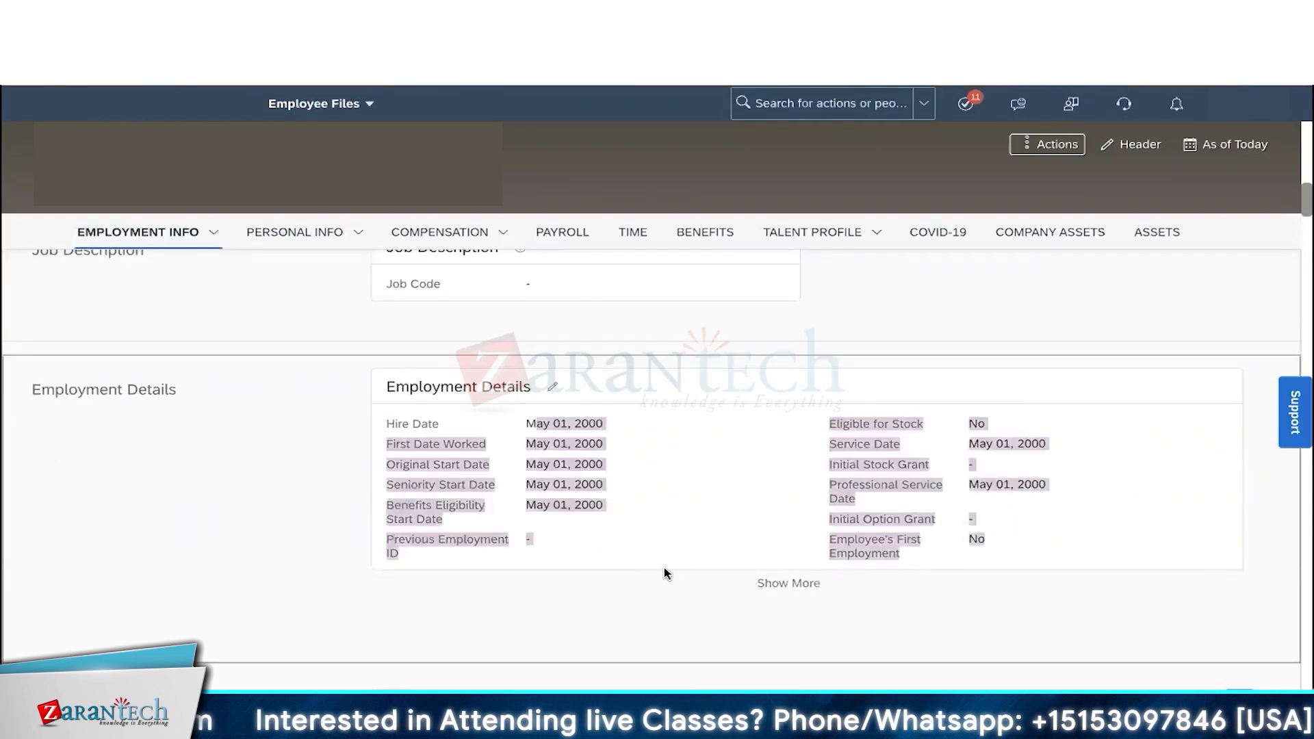
left_click(665, 573)
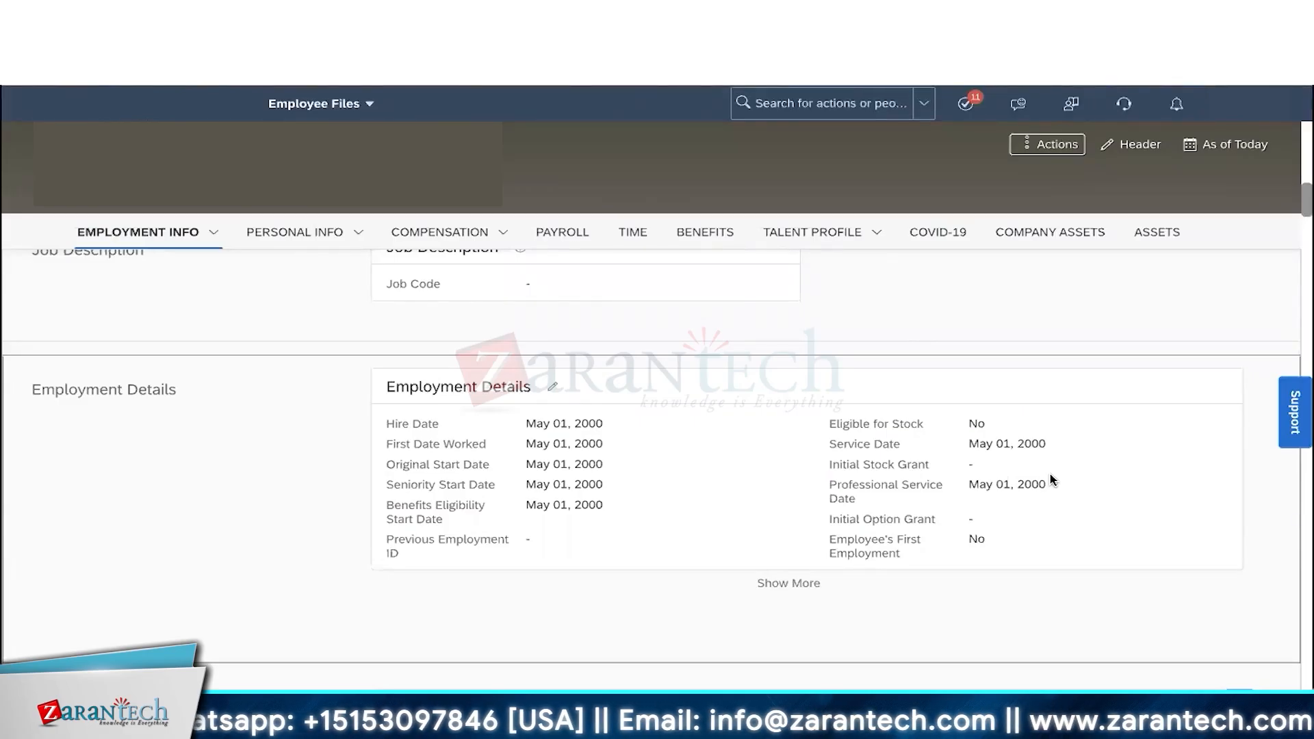
left_click(553, 653)
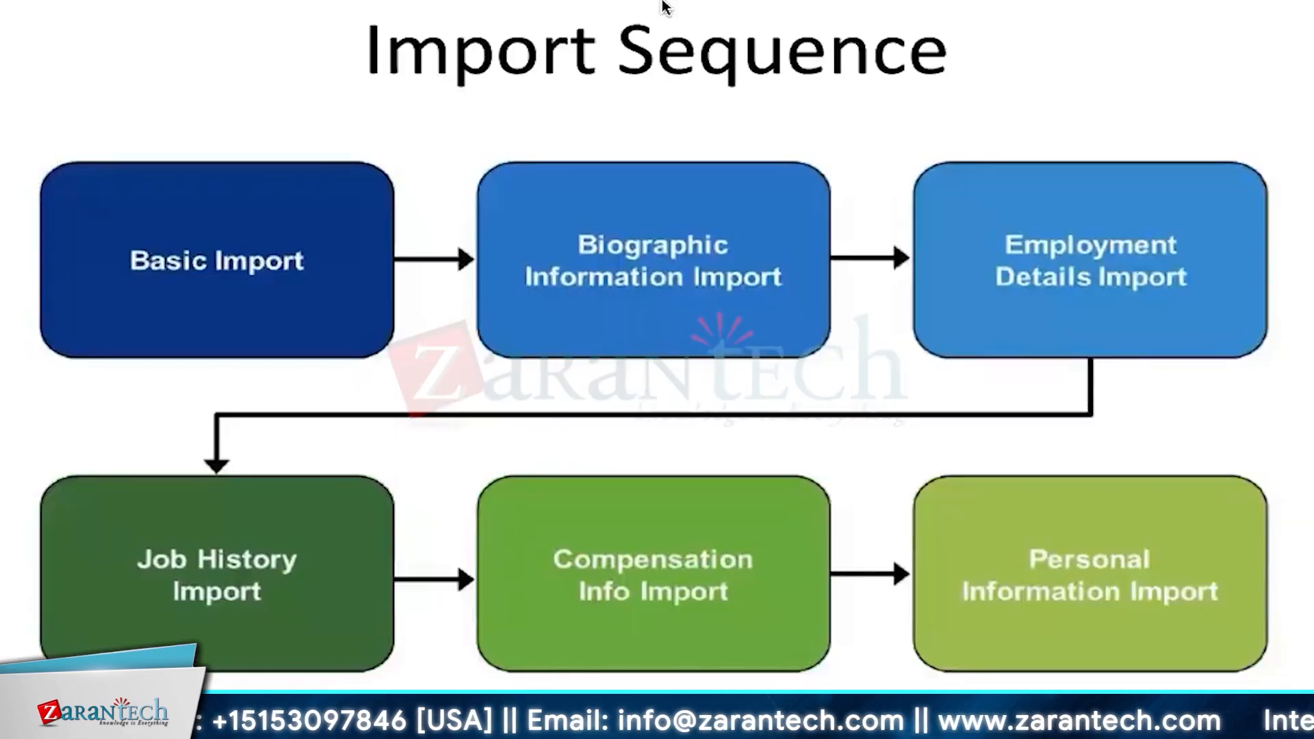
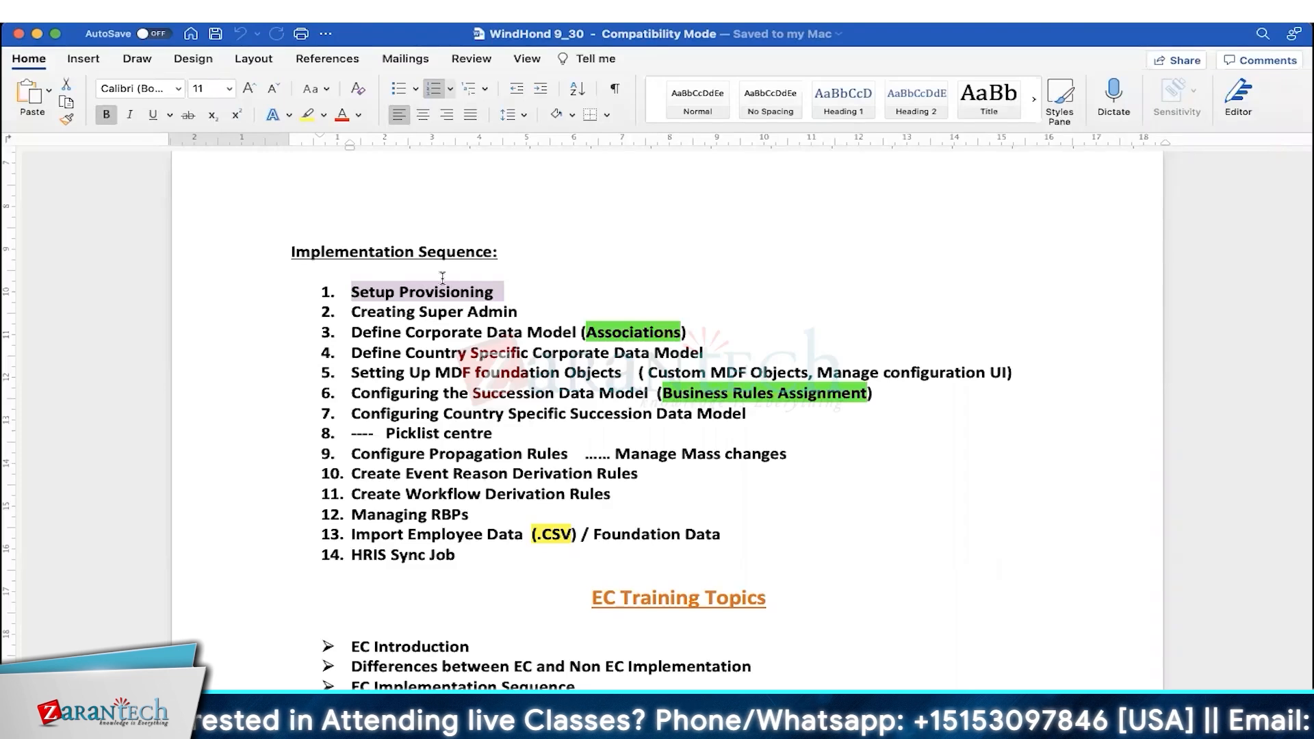
- Highlight item 13 'Import Employee Data (.CSV) / Foundation Data' in the Word list, then return to the Provisioning page
left_click(353, 299)
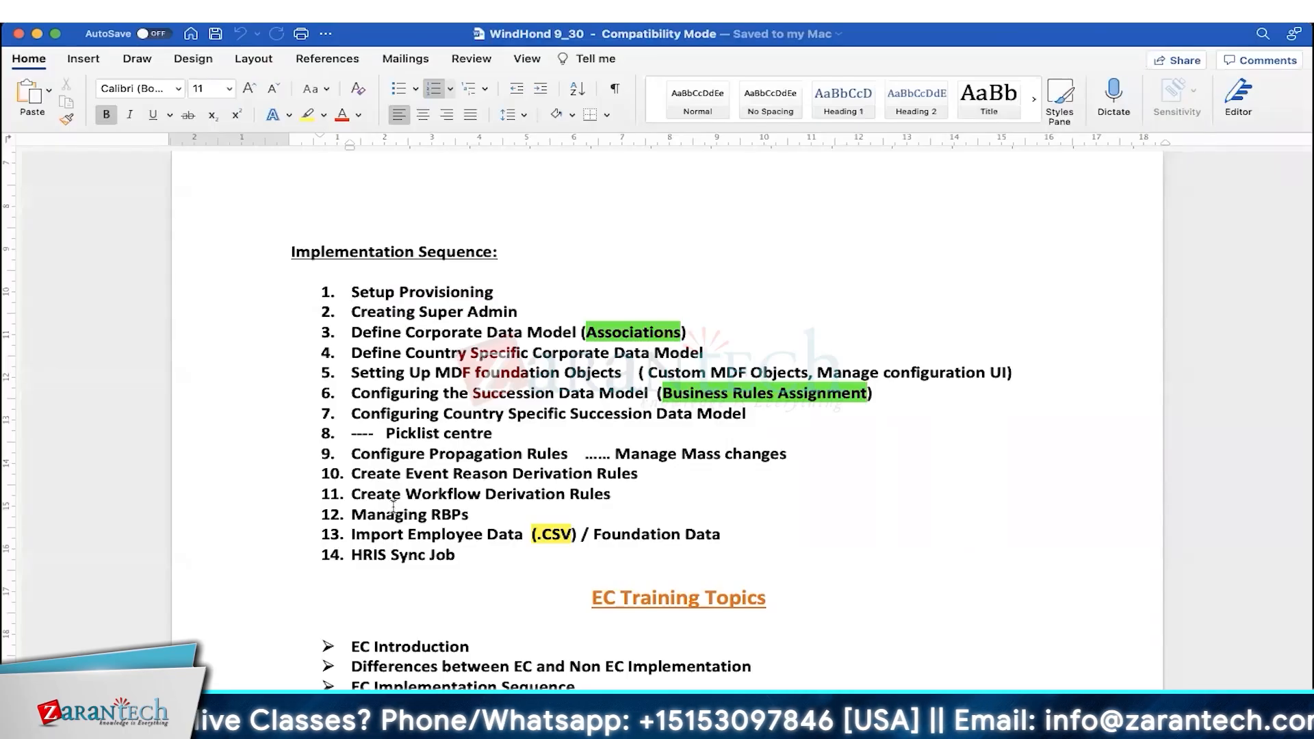
left_click_drag(382, 534, 695, 534)
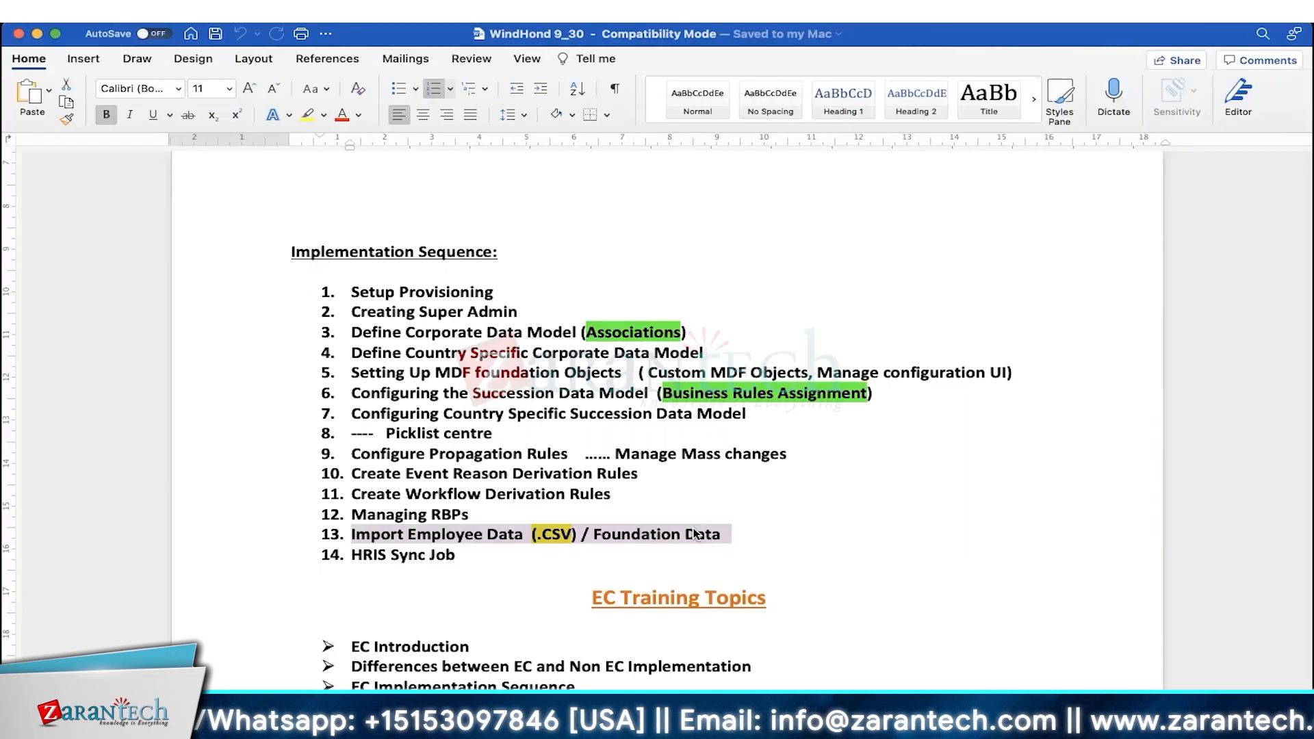
left_click(626, 708)
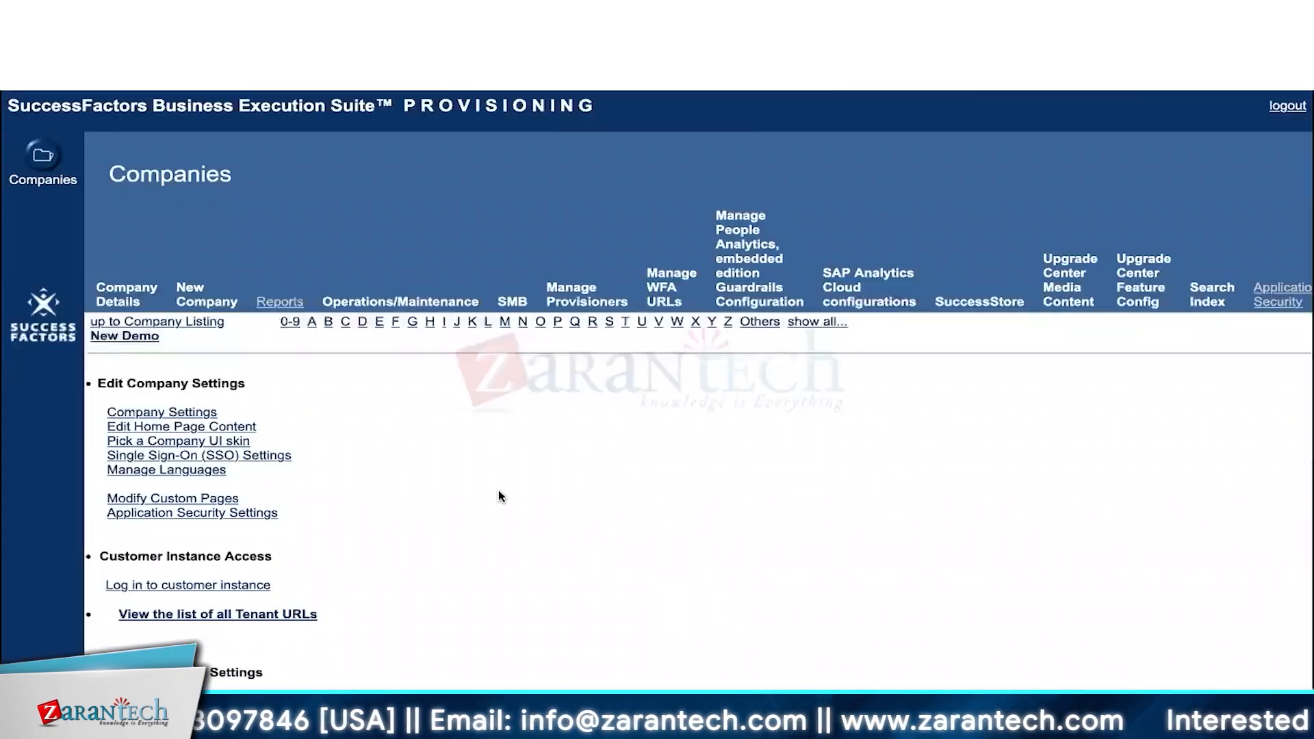
- Back on the New Demo Provisioning page, highlight the PROVISIONING title and the Company Settings option
scroll(498, 490, "down", 2)
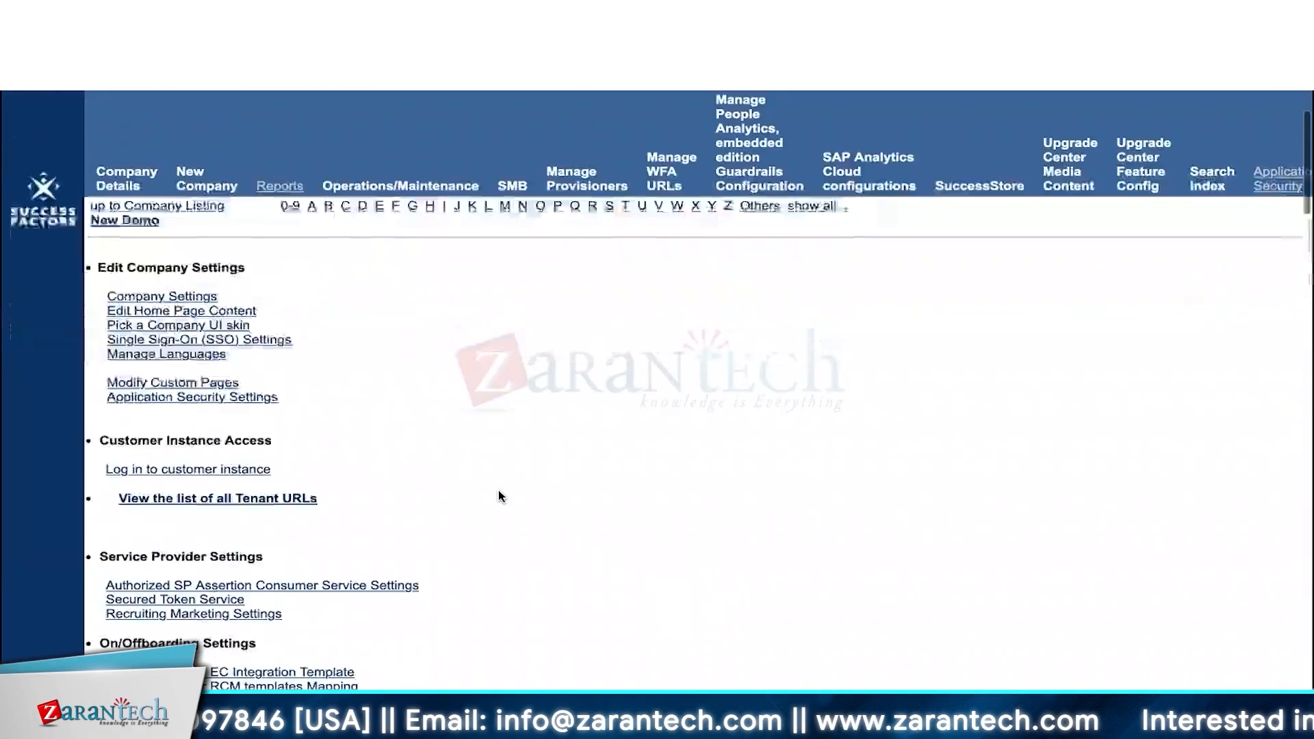
scroll(344, 362, "up", 2)
left_click_drag(408, 106, 483, 311)
left_click(471, 362)
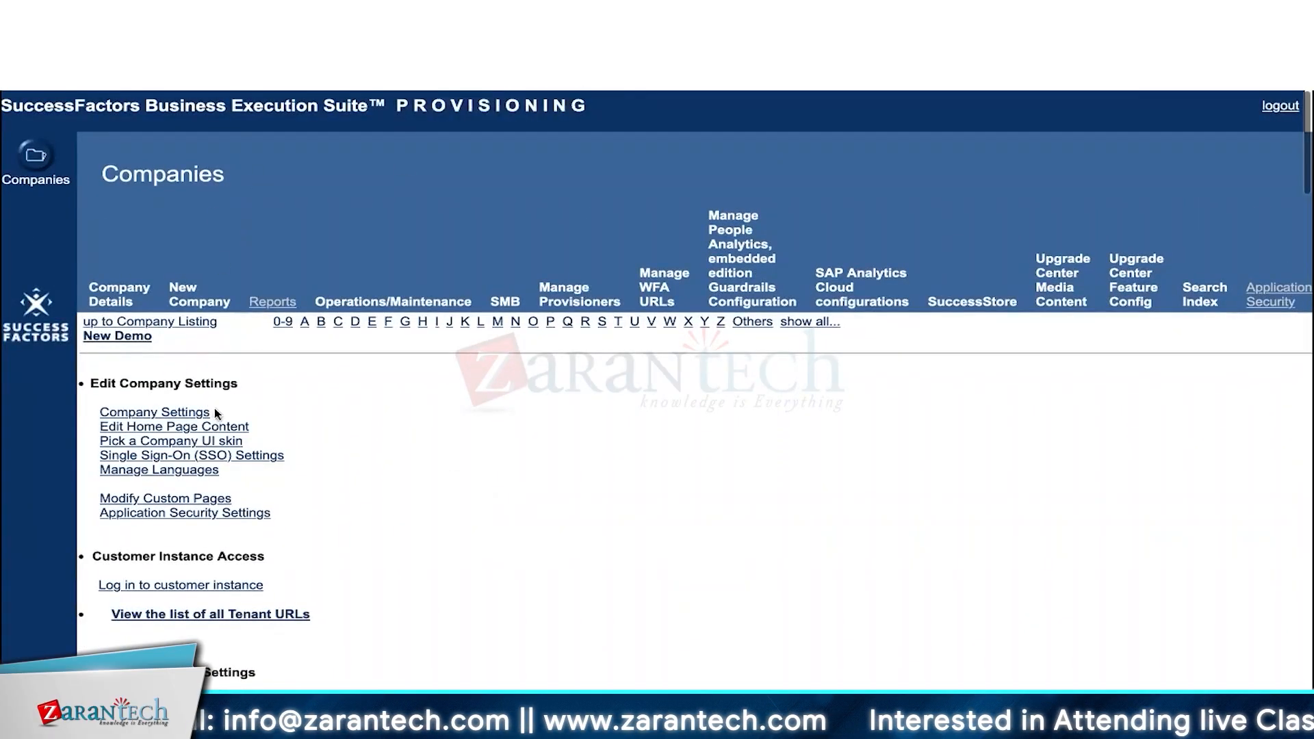
left_click_drag(219, 414, 104, 407)
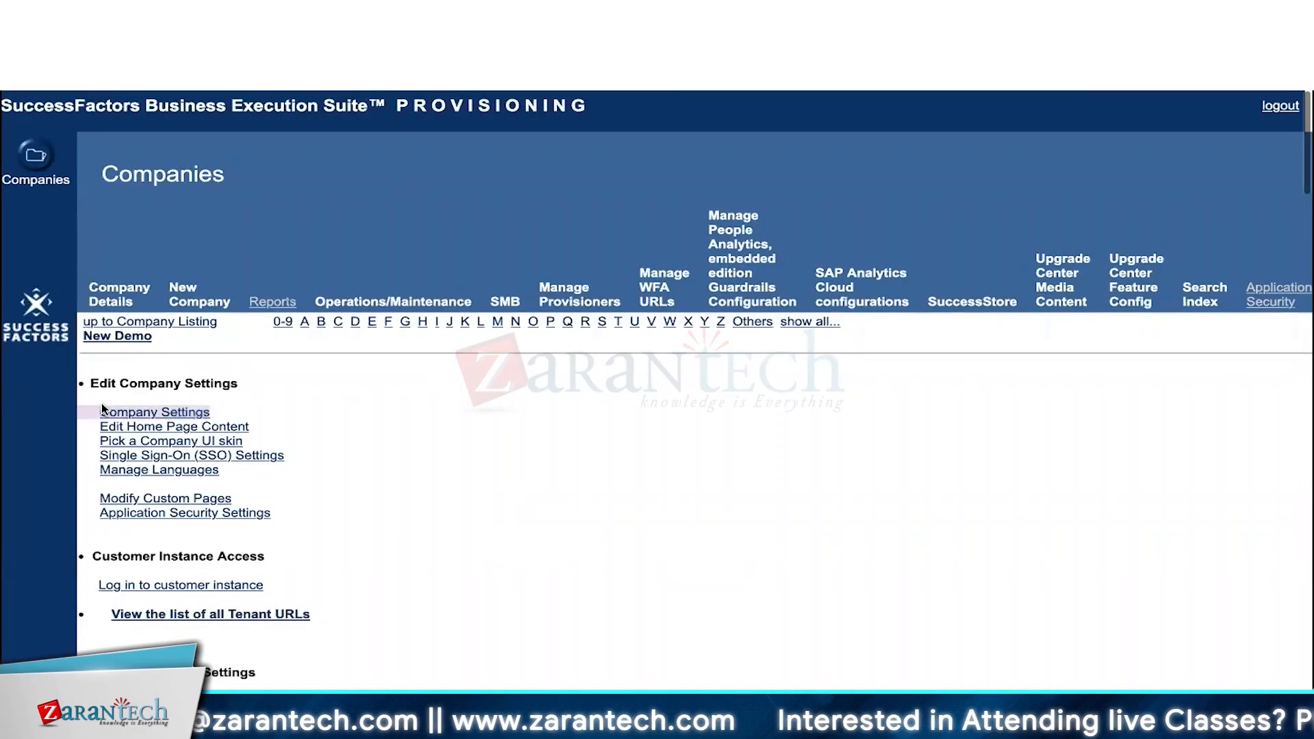
left_click(252, 413)
- Open New Demo's Company Settings and scroll through the feature list, pointing out Performance Management
left_click(154, 416)
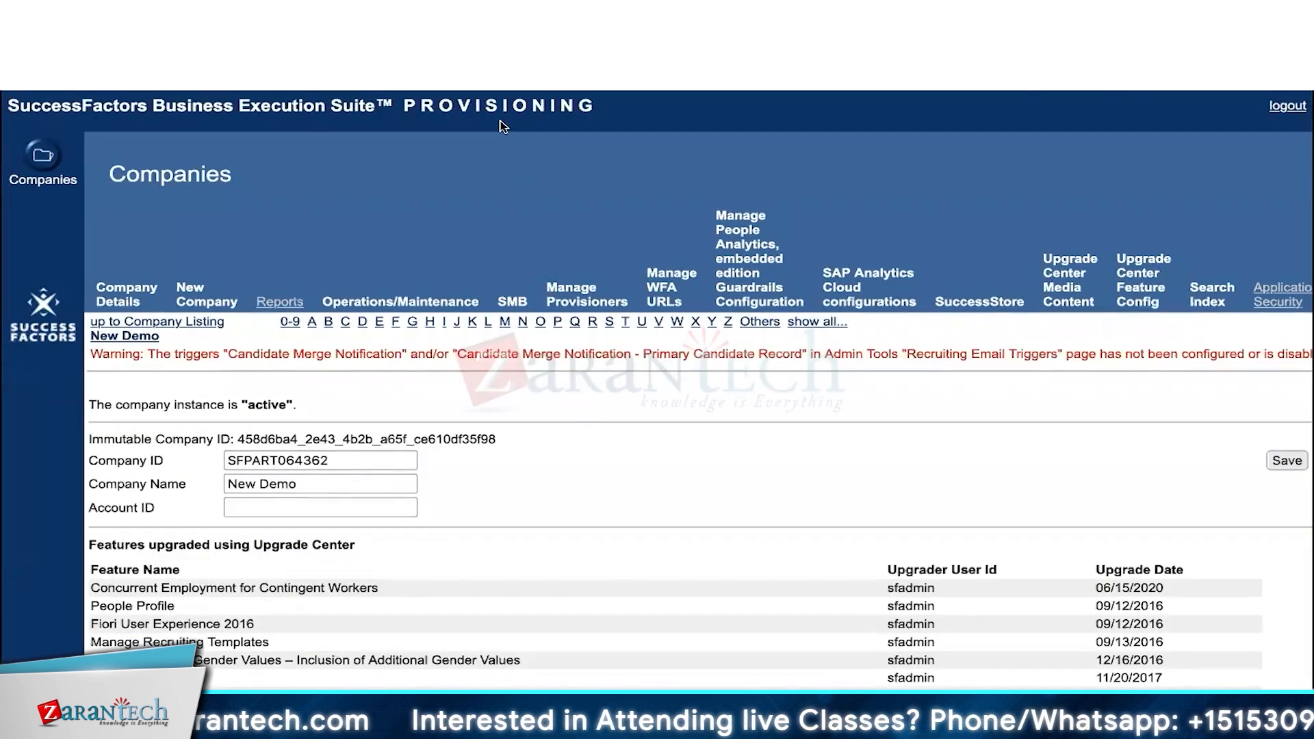
scroll(536, 333, "down", 10)
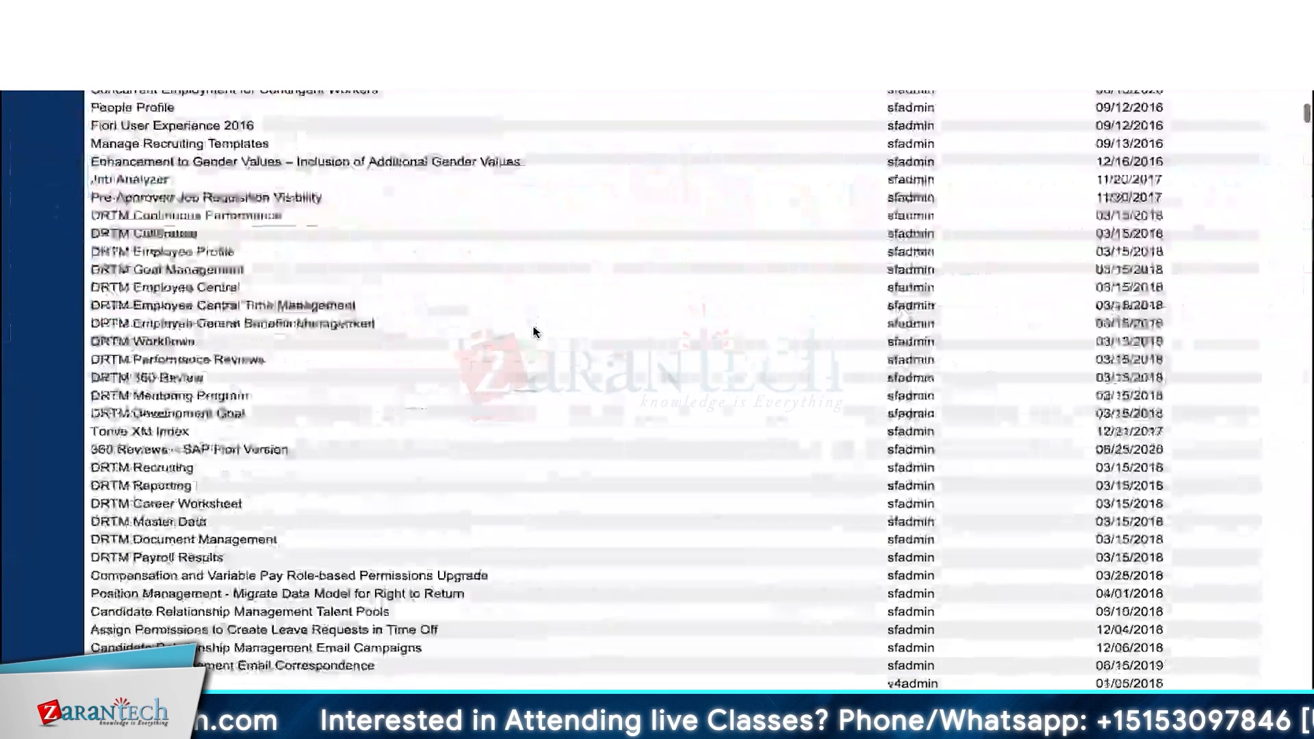
scroll(536, 333, "down", 15)
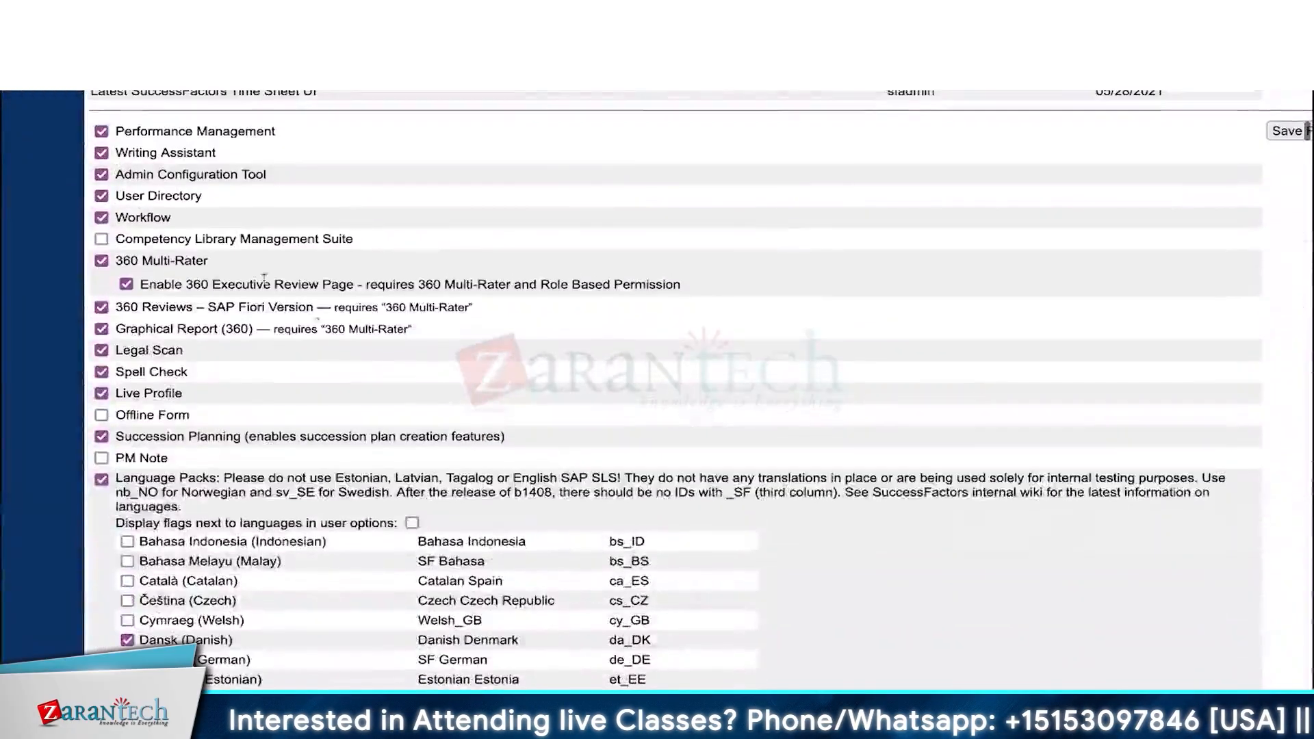
left_click_drag(117, 129, 219, 404)
scroll(219, 404, "down", 2)
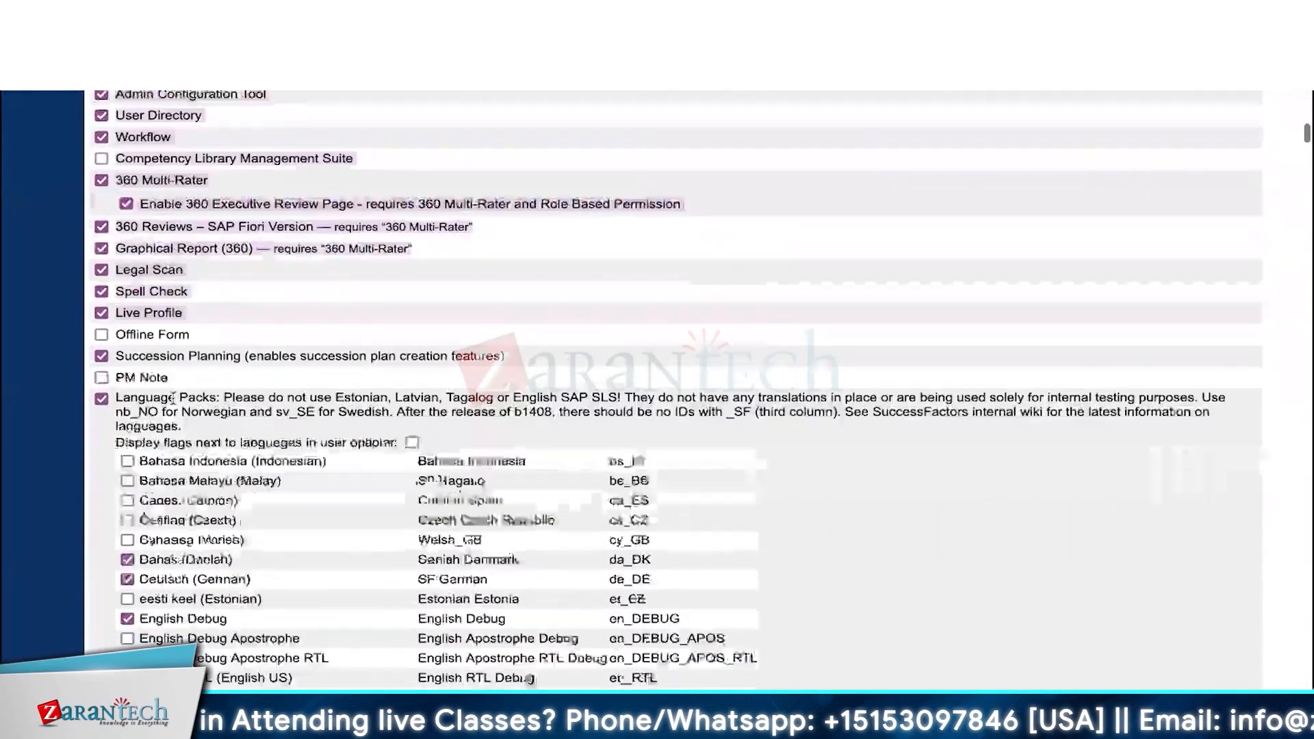
left_click_drag(117, 377, 166, 463)
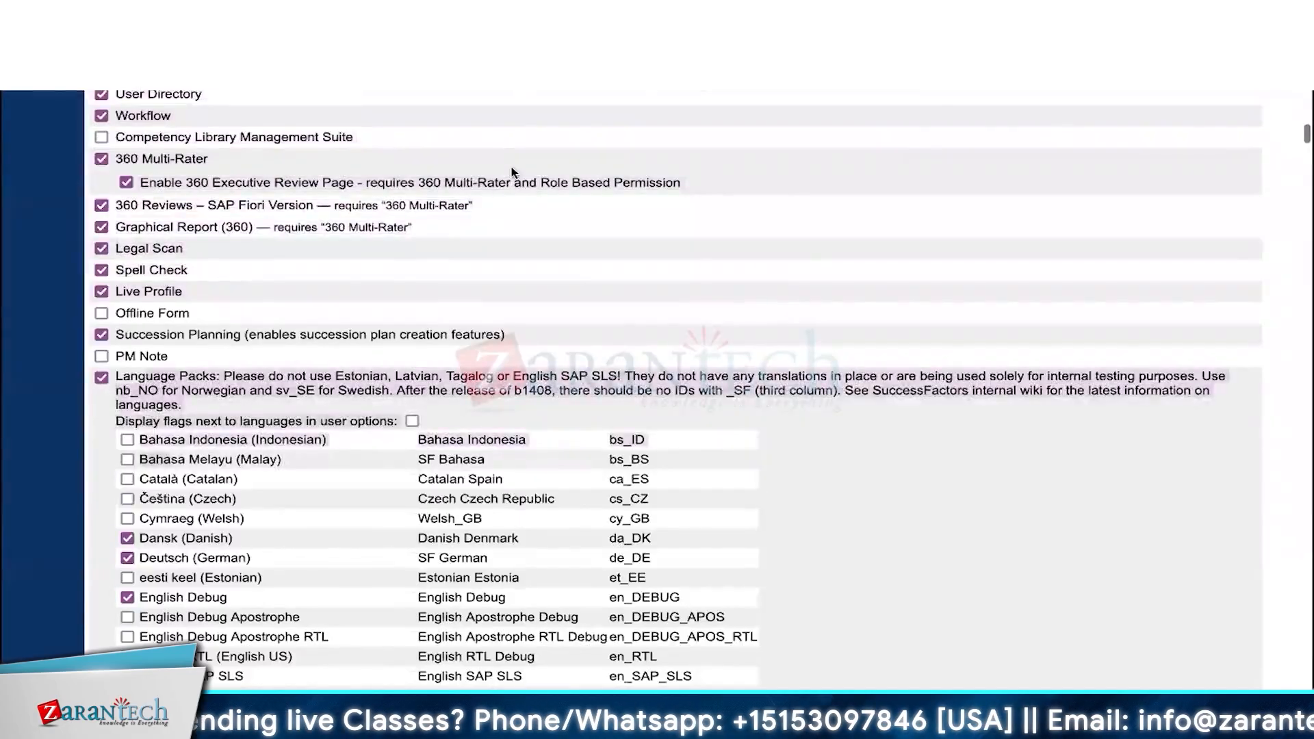
scroll(513, 164, "up", 3)
left_click(476, 139)
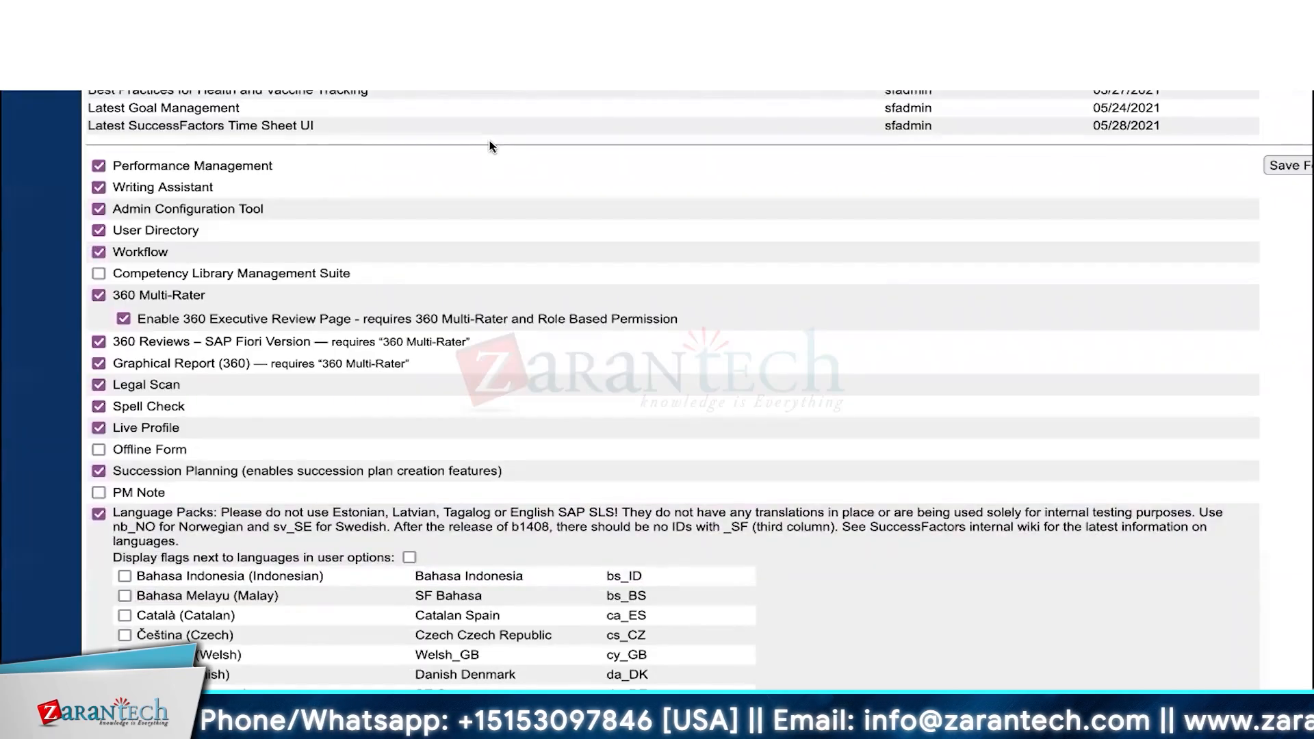
- Search the page for 'employee cen' until Employee Central Foundation Objects is reached
key("super+f")
type("employee ")
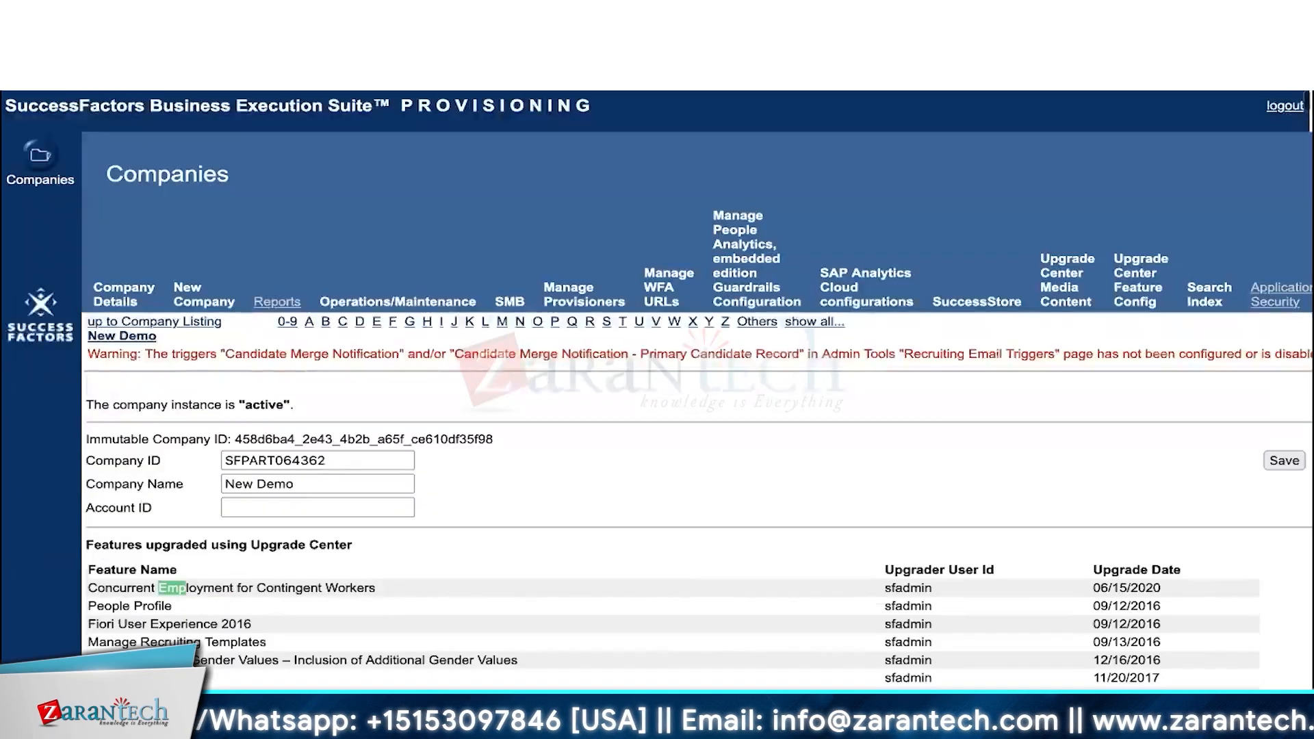
type("cen")
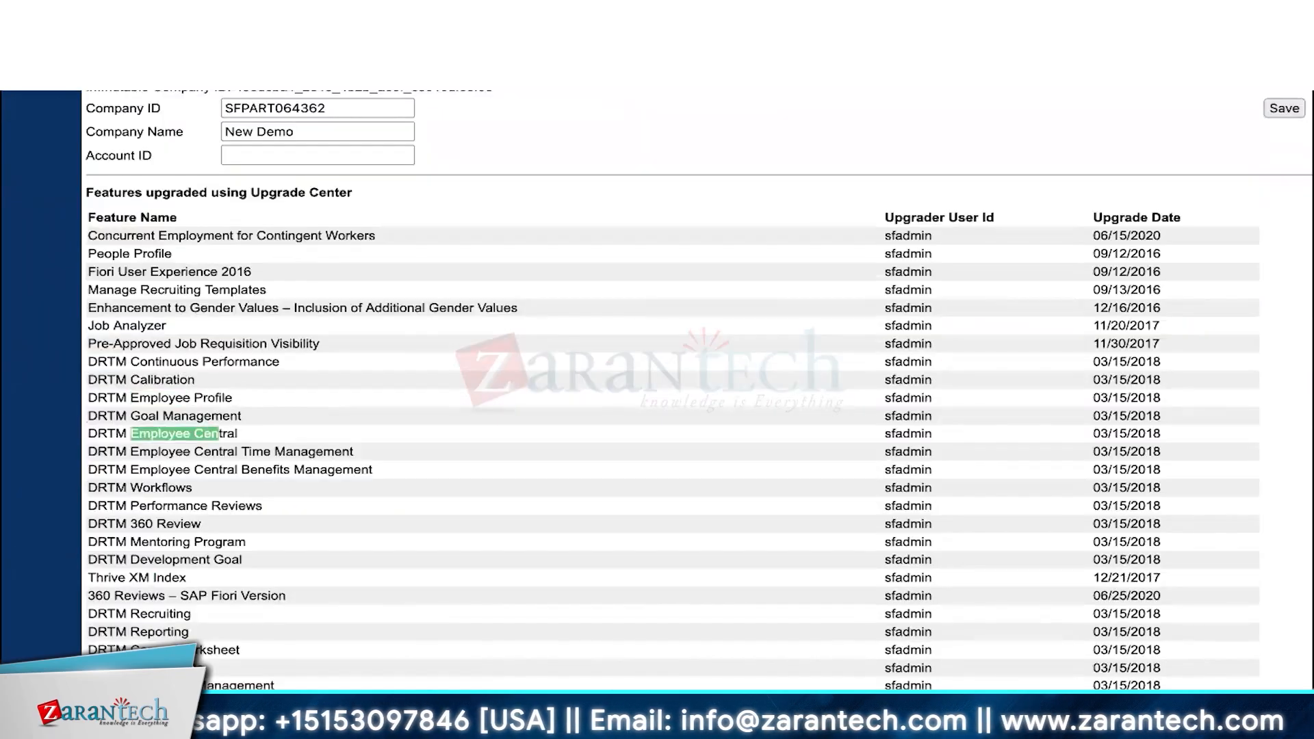
key("Return")
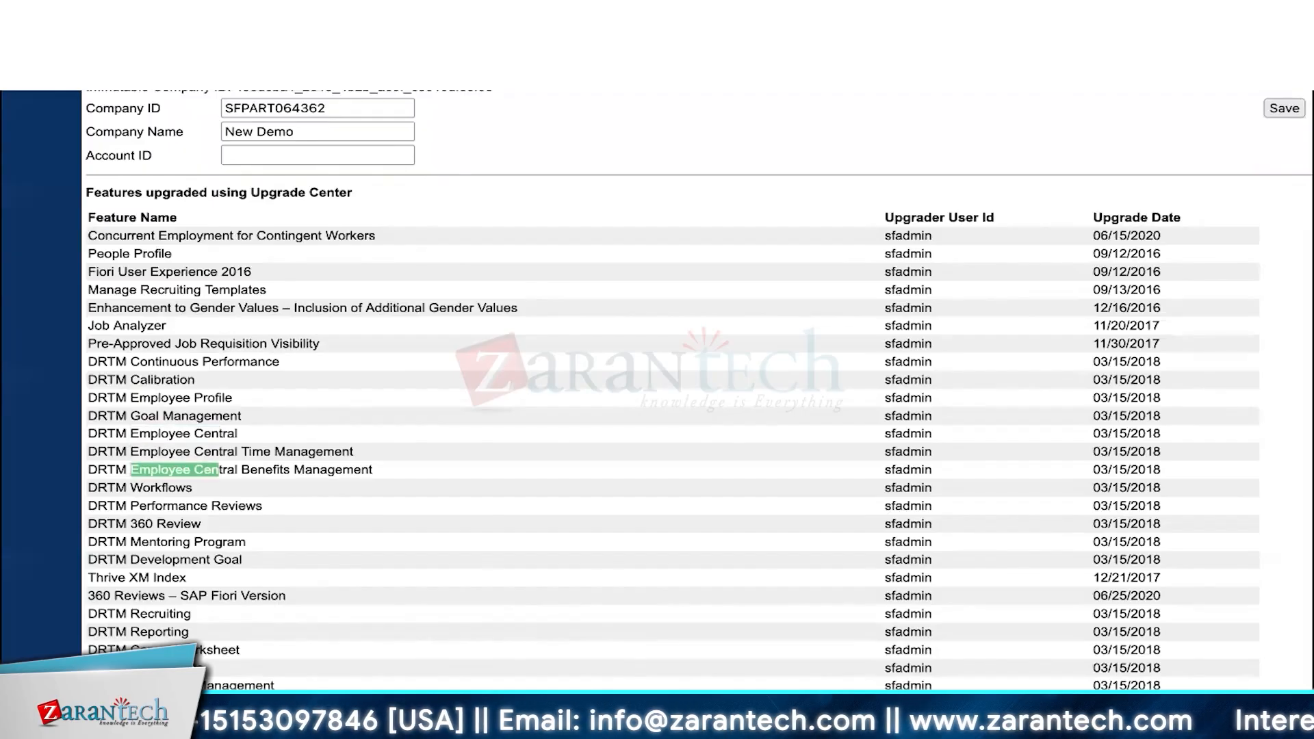
key("Return")
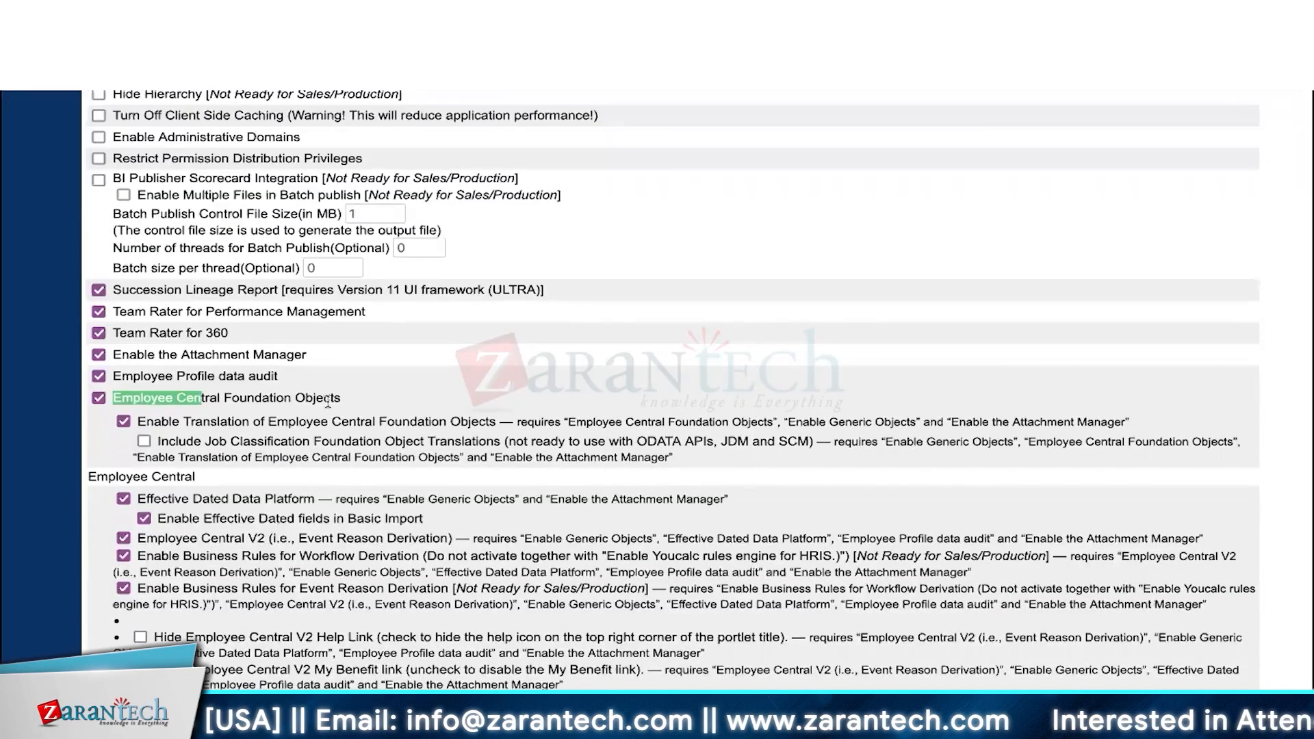
left_click_drag(345, 403, 115, 396)
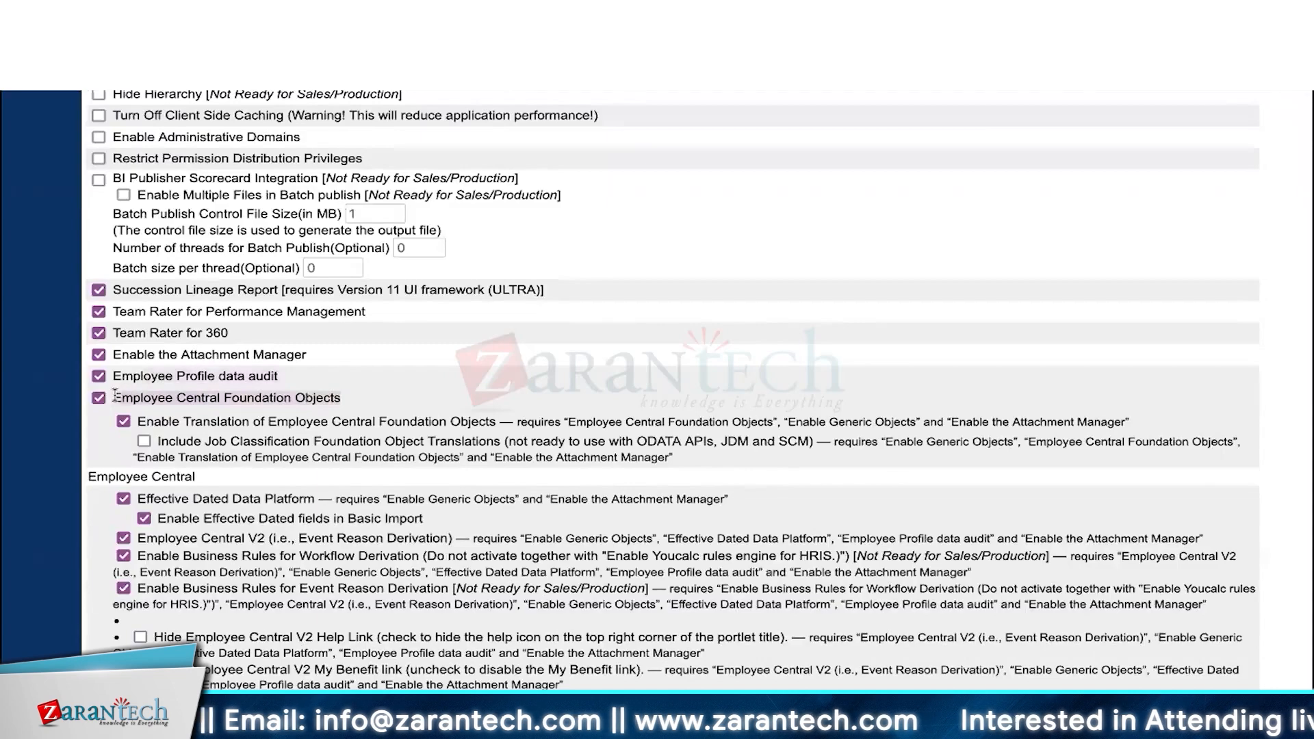
scroll(115, 394, "down", 3)
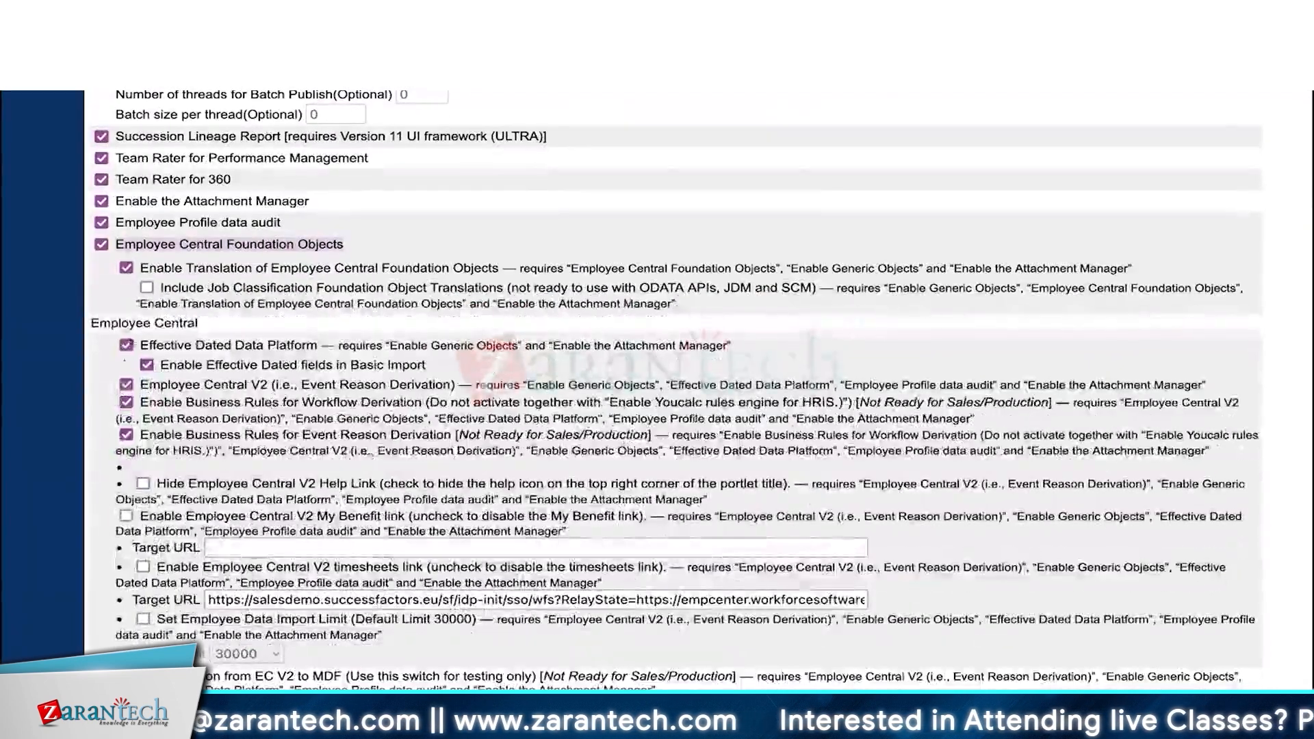
left_click(149, 239)
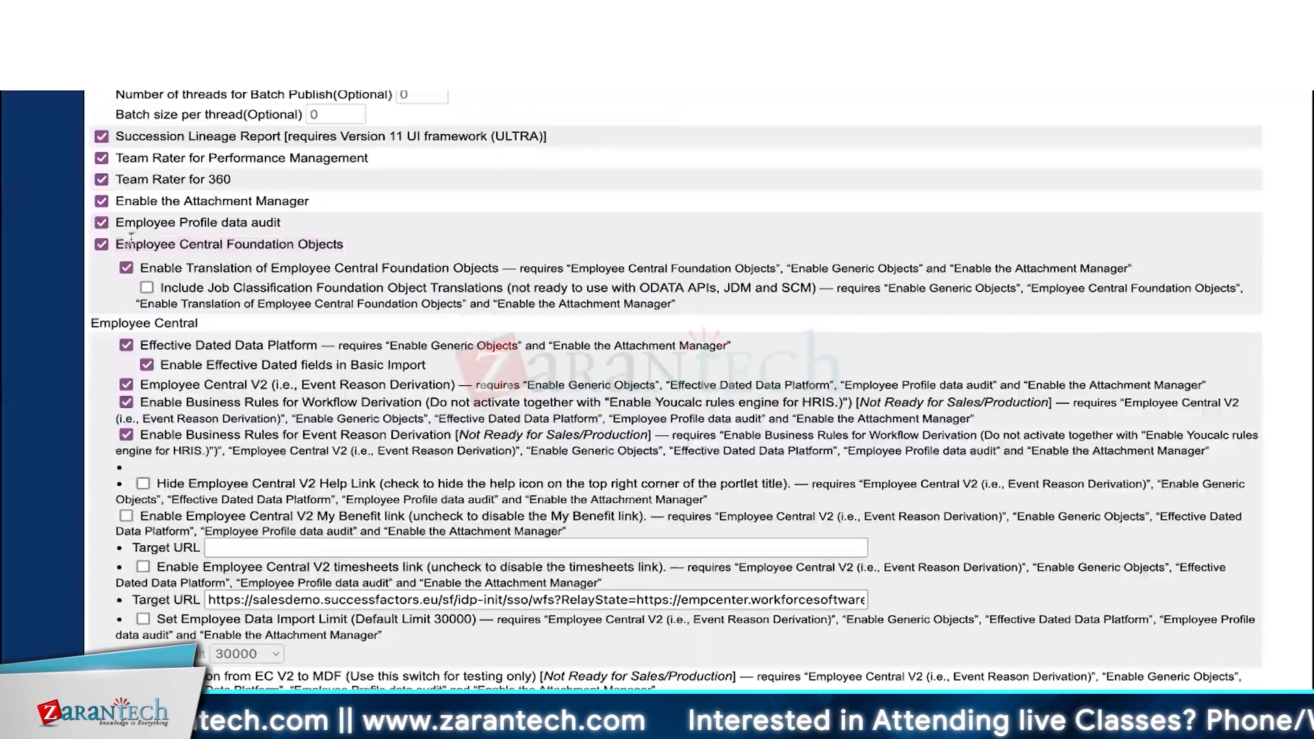
left_click_drag(123, 242, 339, 243)
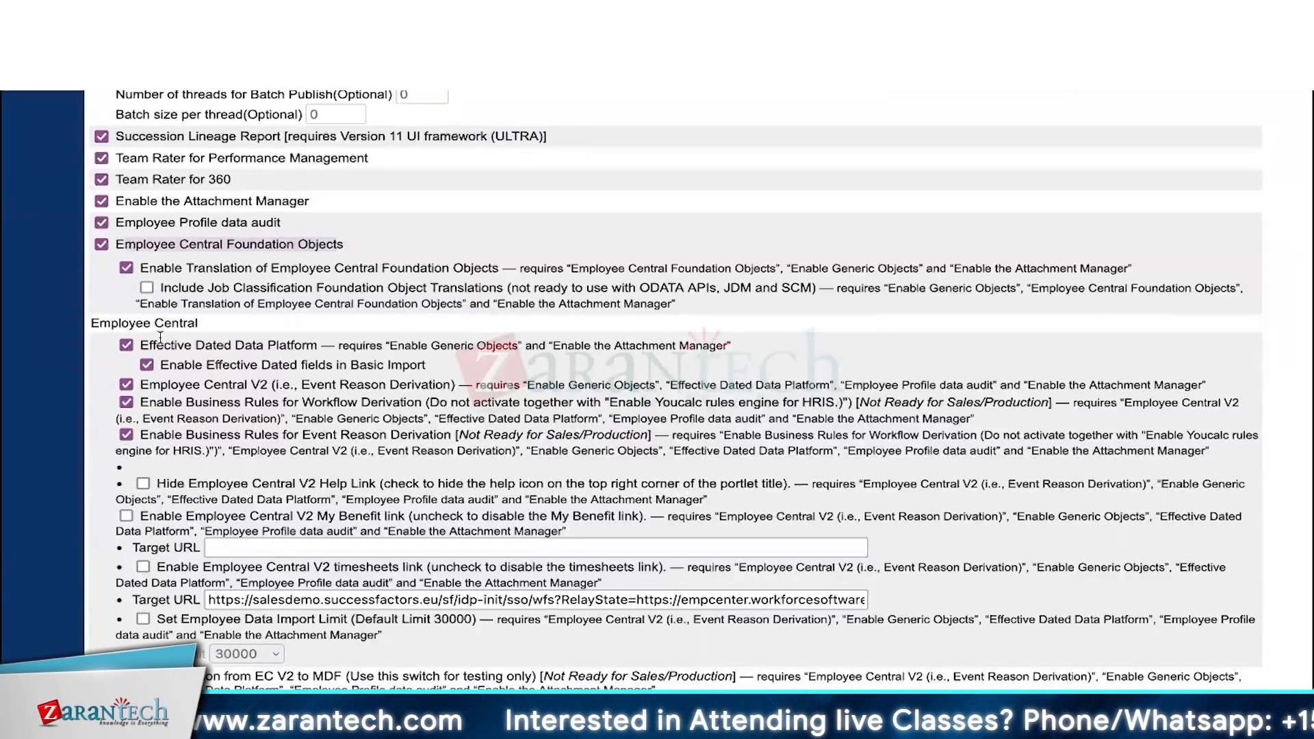
left_click_drag(145, 345, 318, 342)
left_click(319, 341)
left_click_drag(141, 345, 306, 345)
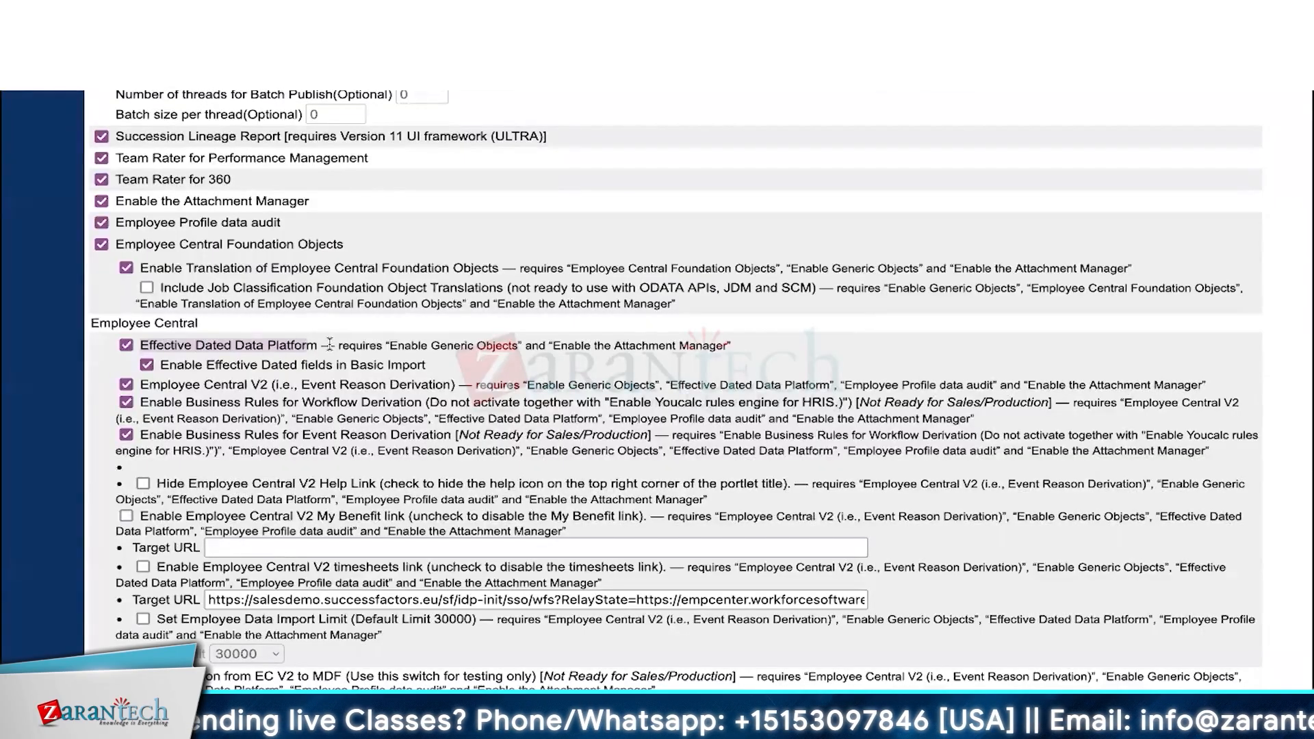
left_click_drag(140, 385, 245, 387)
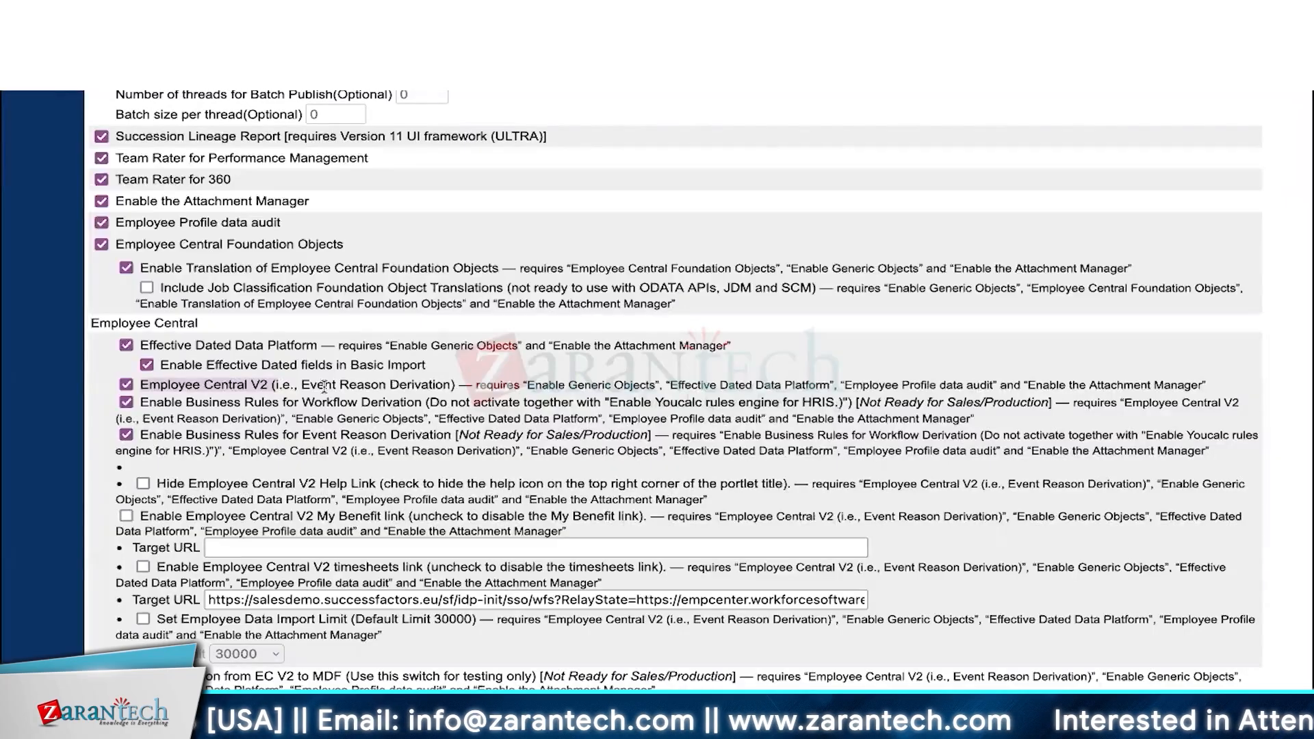
left_click(242, 384)
left_click_drag(271, 385, 138, 385)
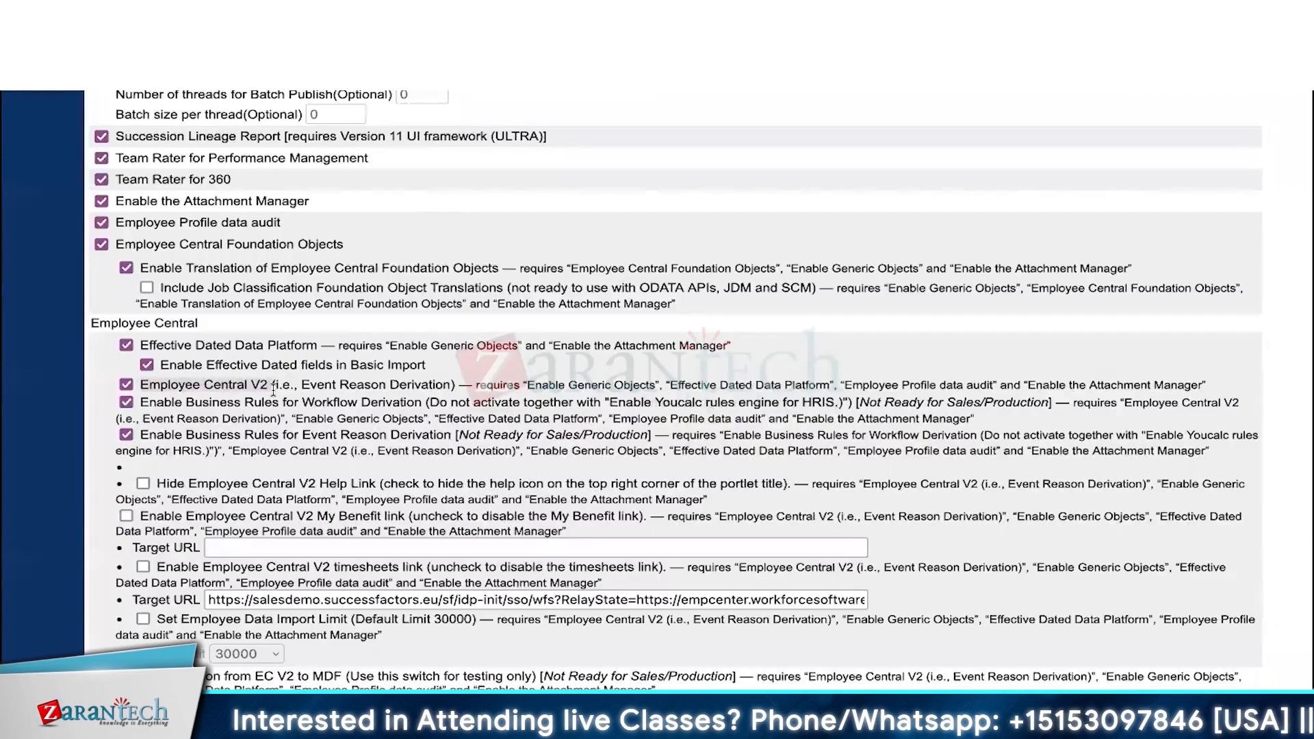
left_click_drag(141, 404, 422, 405)
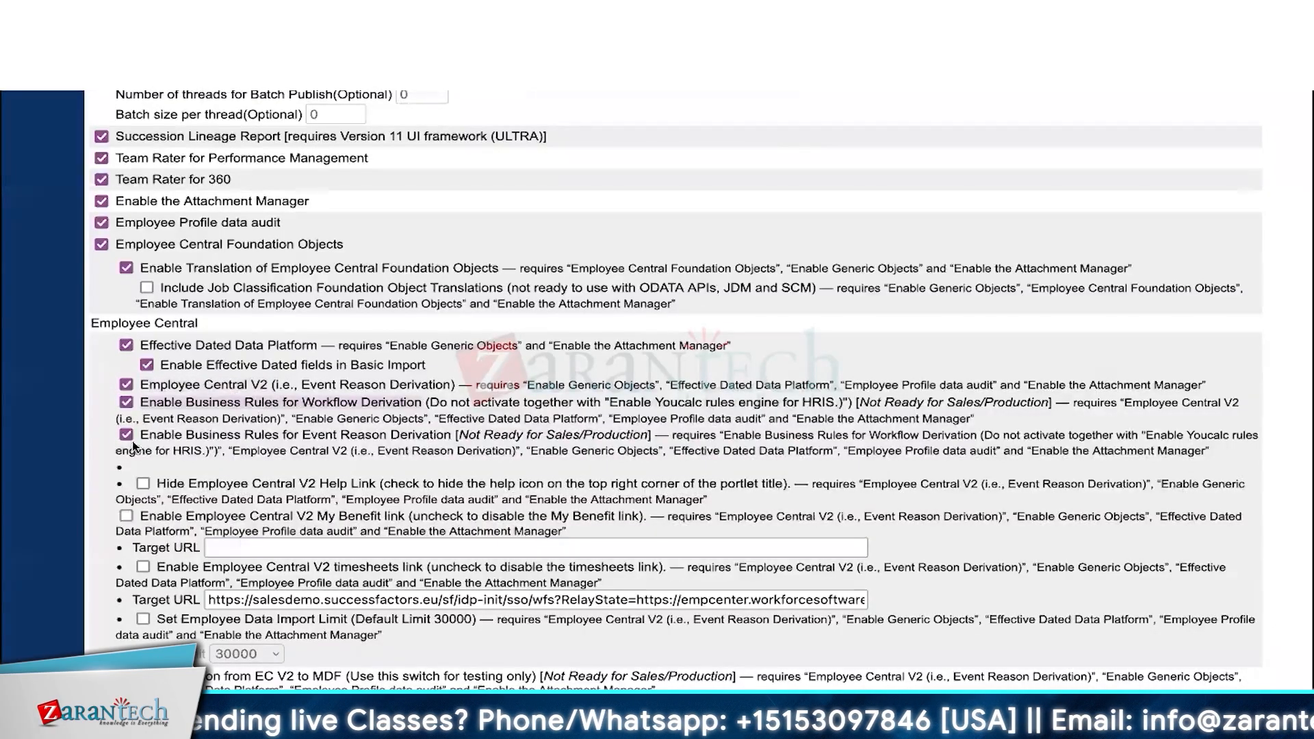
left_click_drag(139, 436, 448, 439)
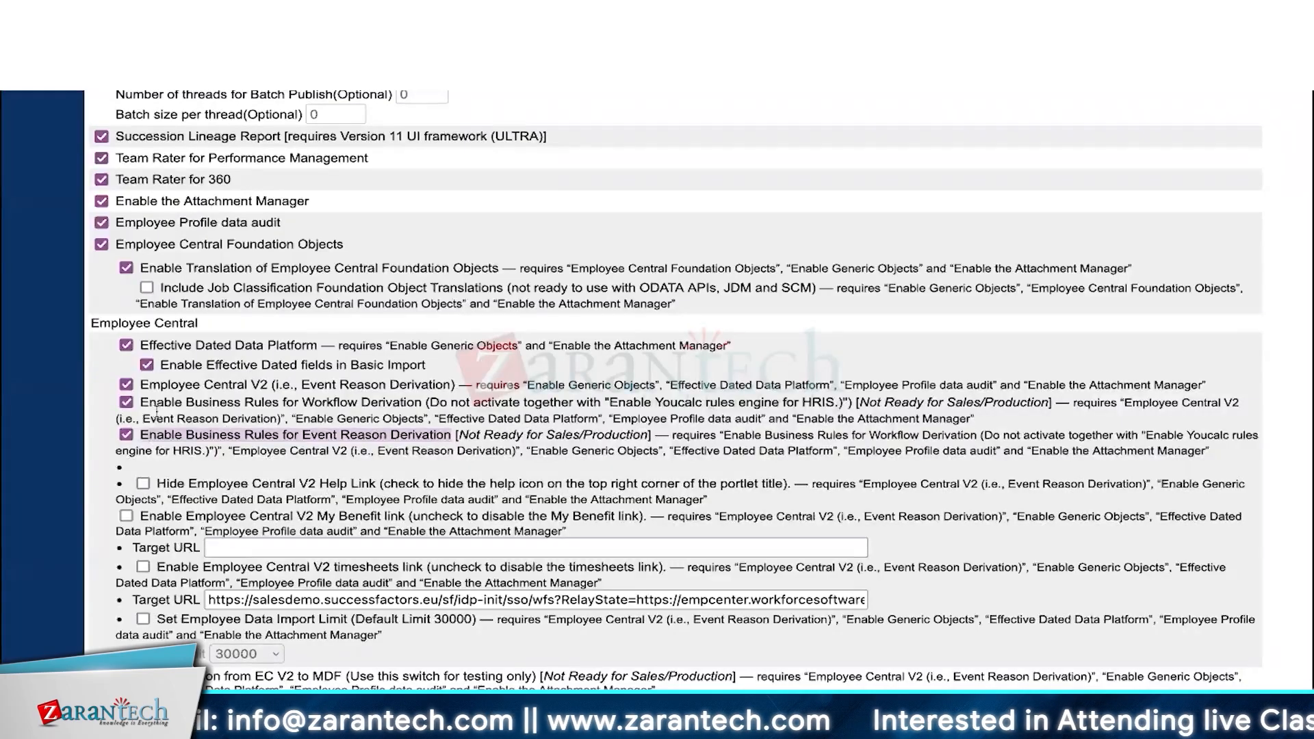
left_click_drag(141, 401, 431, 401)
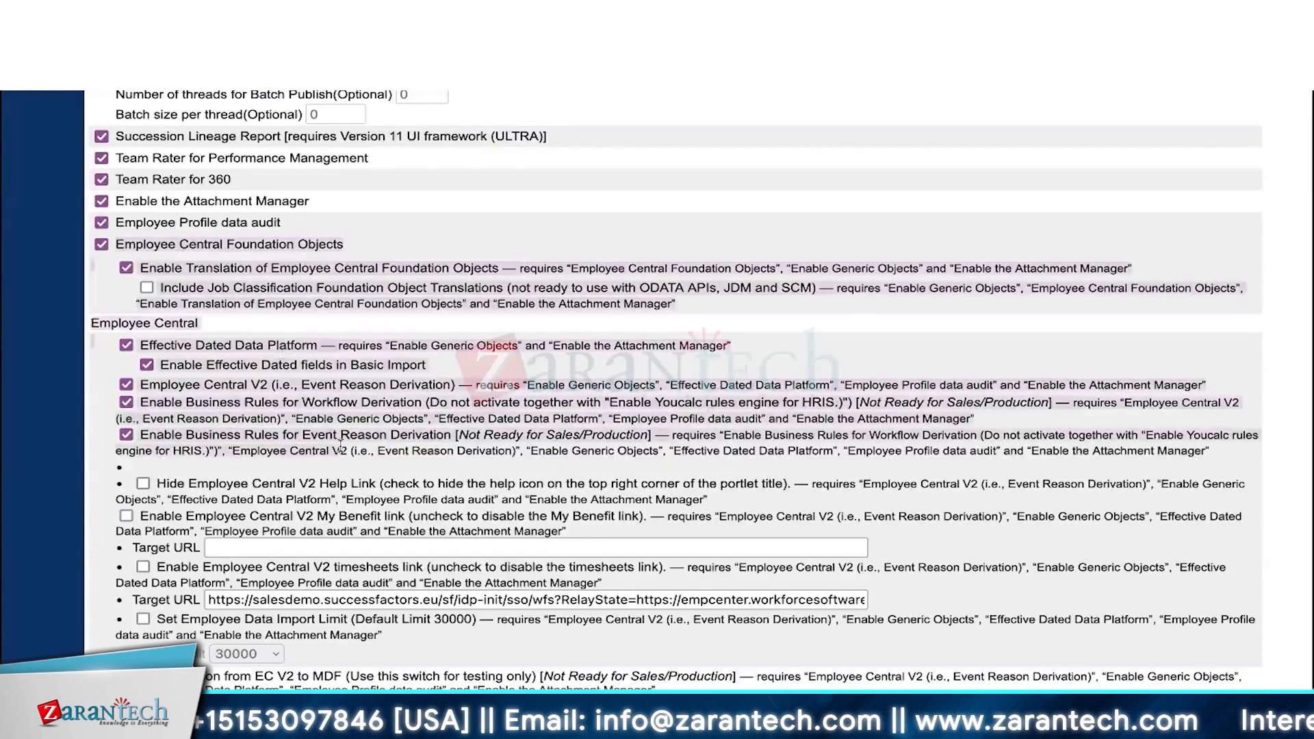
- Scroll from the Time Off and Time Sheet features back up to the Employee Central section, reviewing each feature's requirements
scroll(335, 442, "down", 2)
scroll(341, 446, "down", 6)
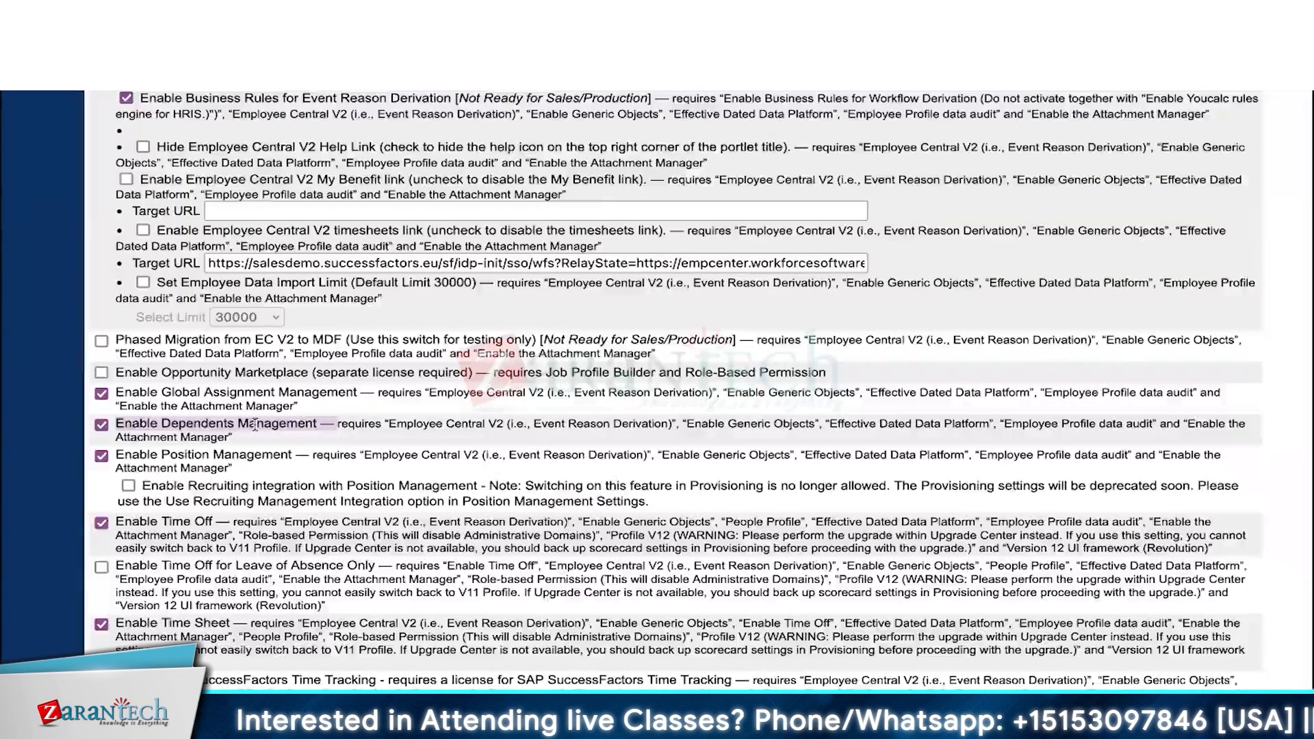
scroll(254, 425, "down", 3)
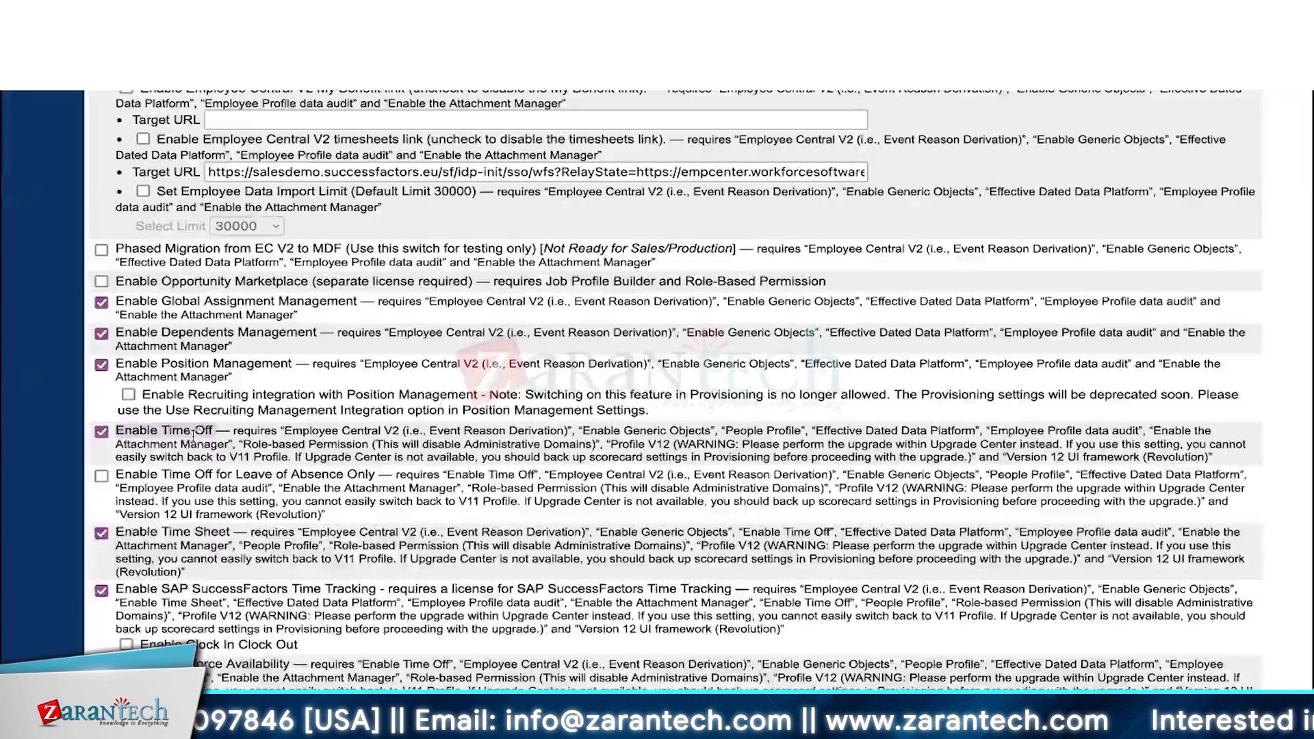
scroll(149, 506, "up", 2)
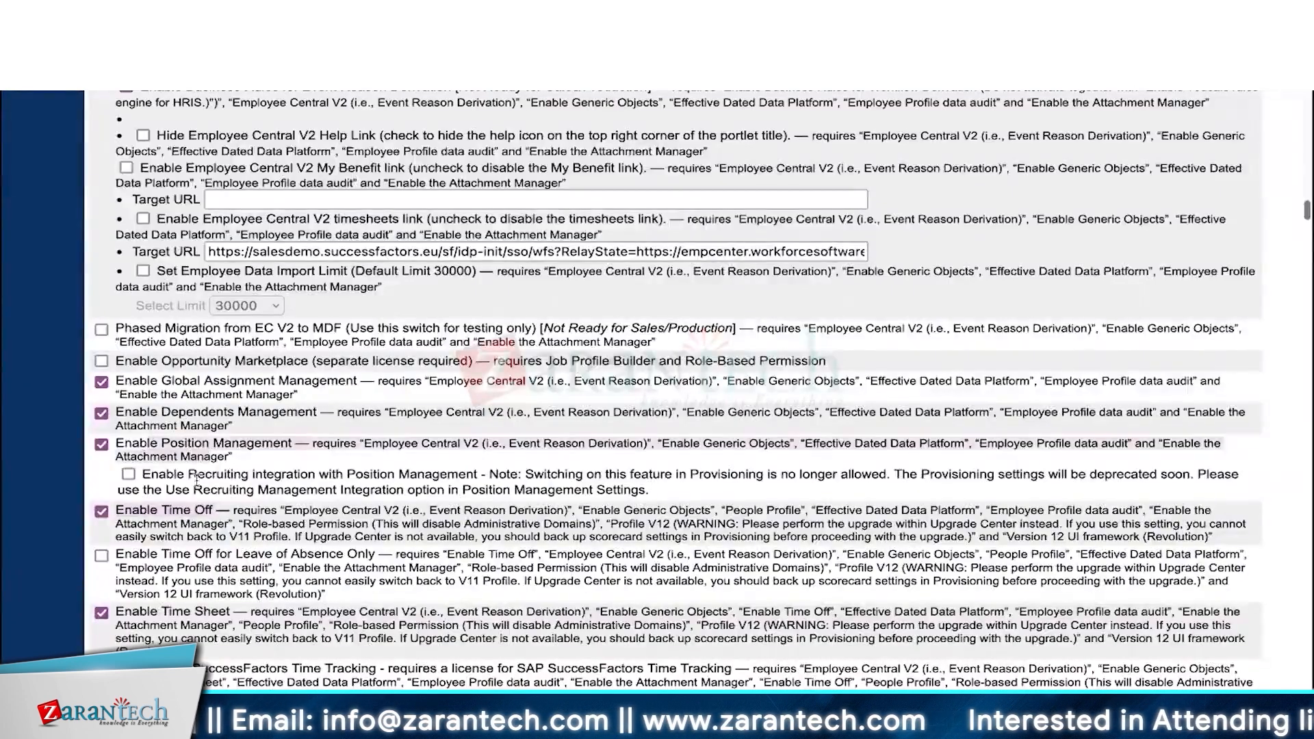
scroll(161, 509, "down", 1)
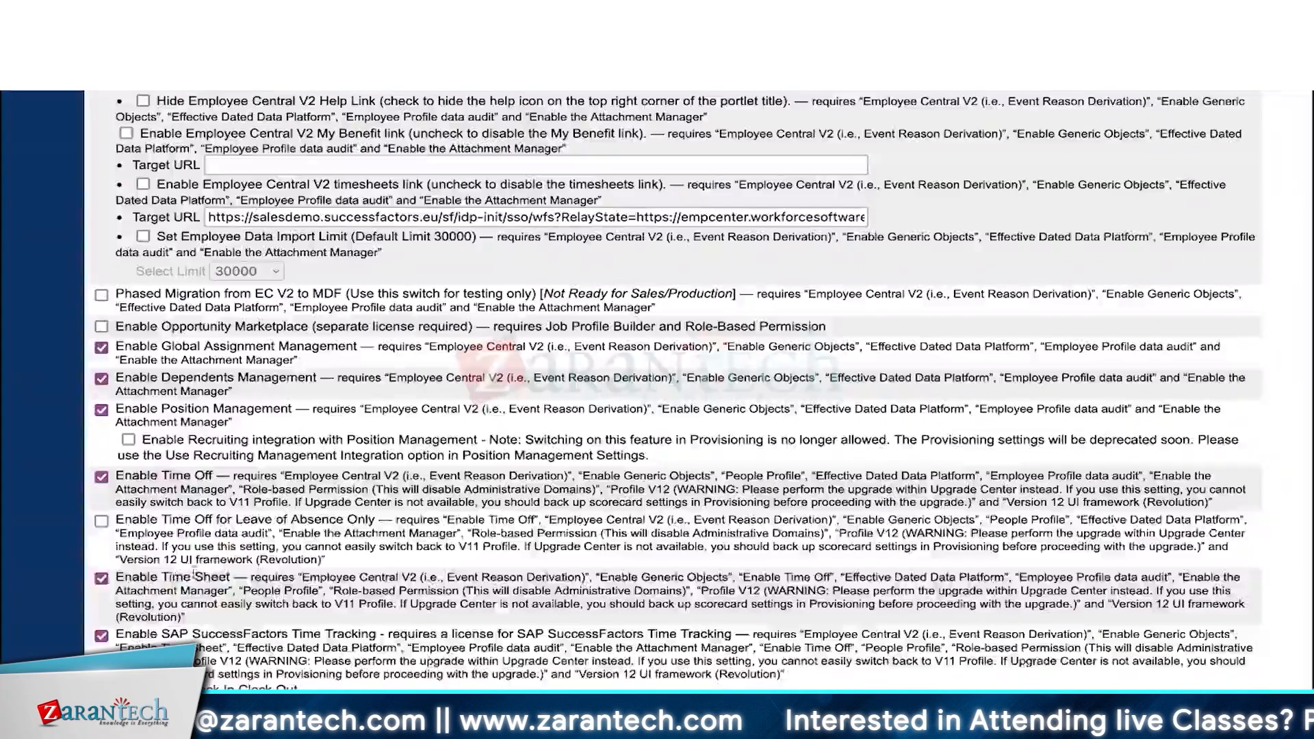
scroll(306, 537, "up", 1)
scroll(306, 537, "up", 8)
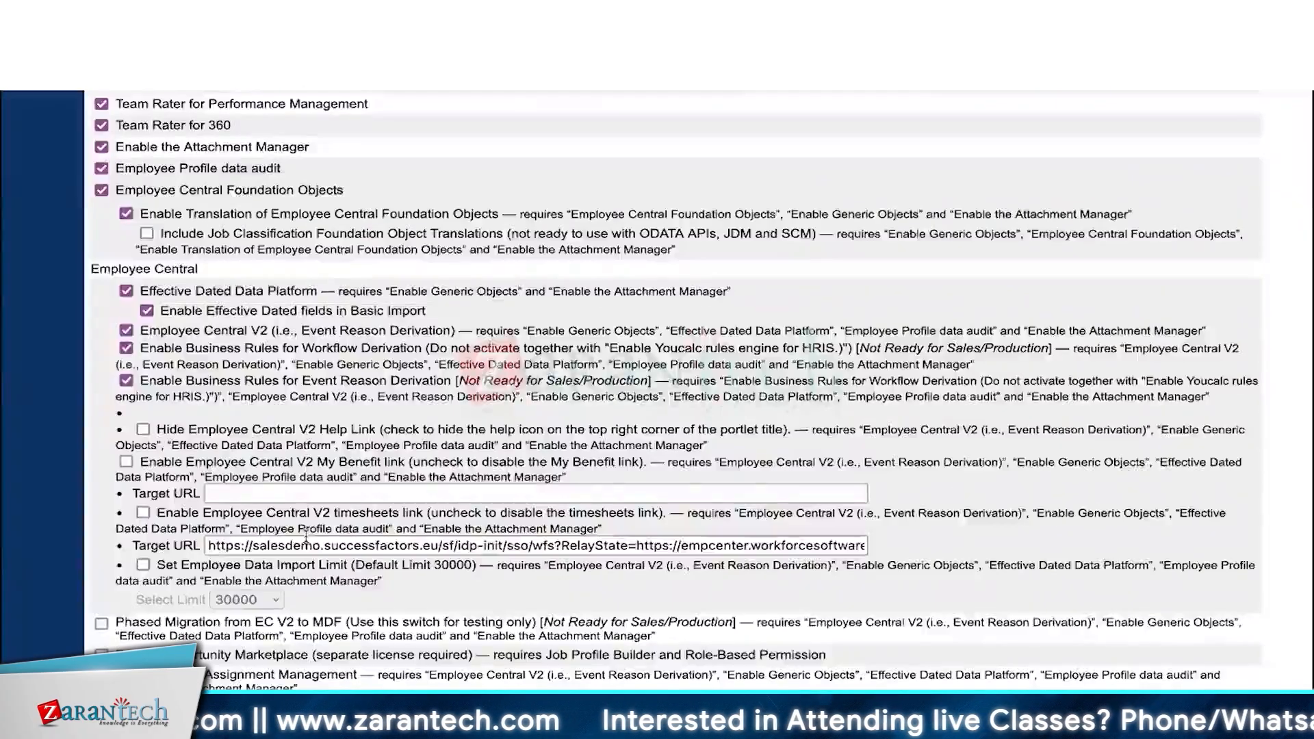
- Mark the Translation of Employee Central Foundation Objects feature and its Enable Generic Objects requirement
scroll(306, 539, "up", 1)
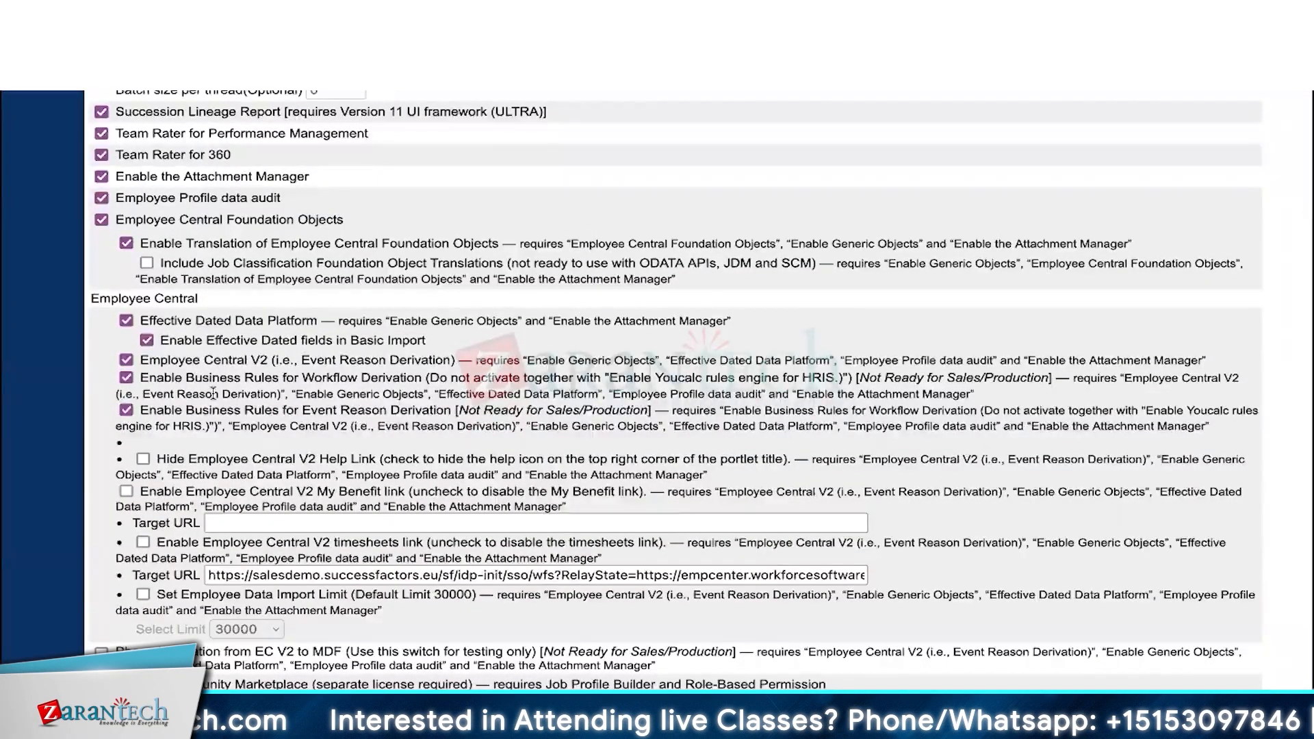
left_click_drag(158, 243, 416, 247)
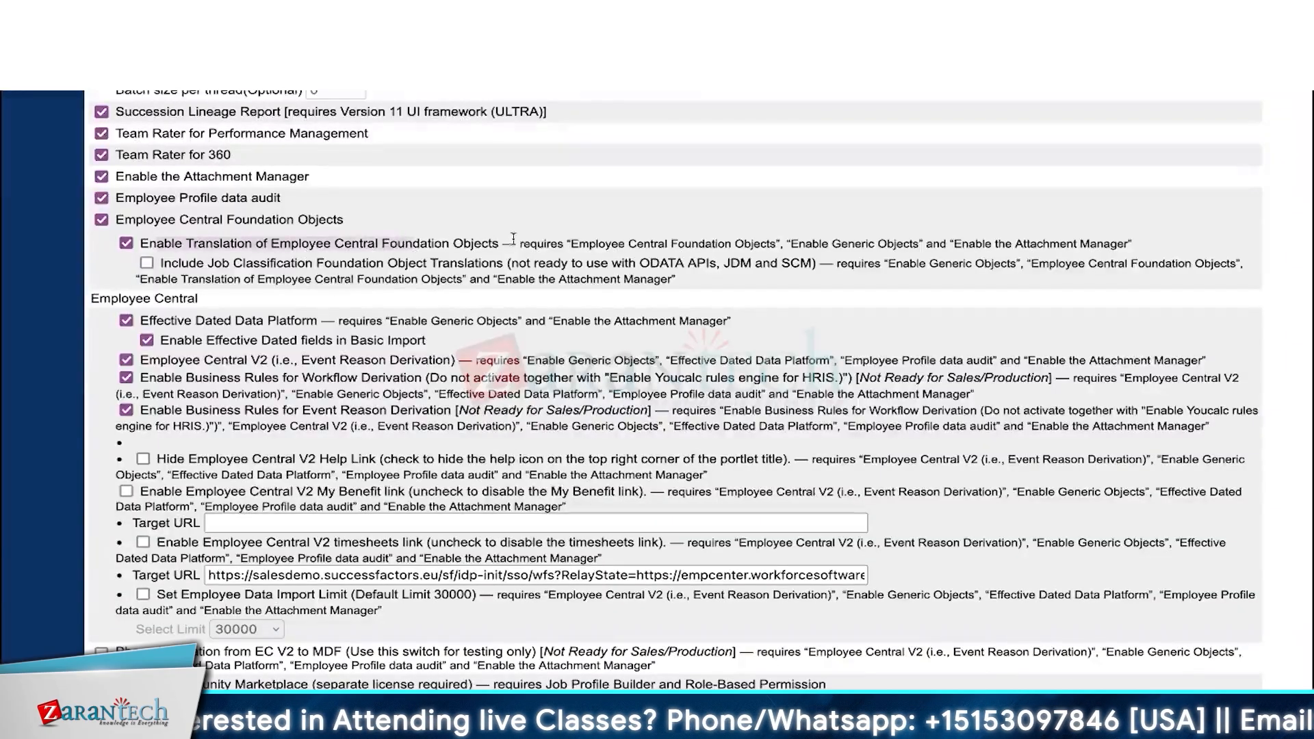
left_click(562, 245)
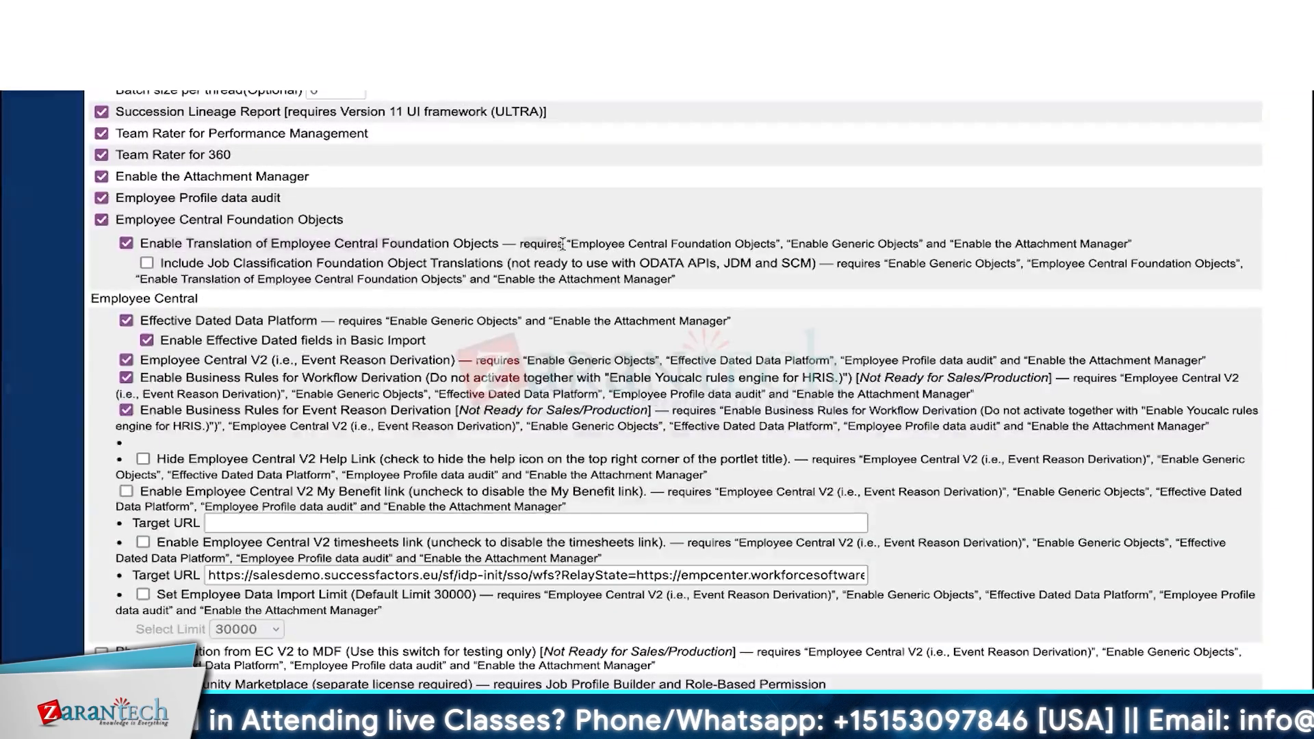
left_click_drag(561, 244, 780, 245)
left_click(174, 236)
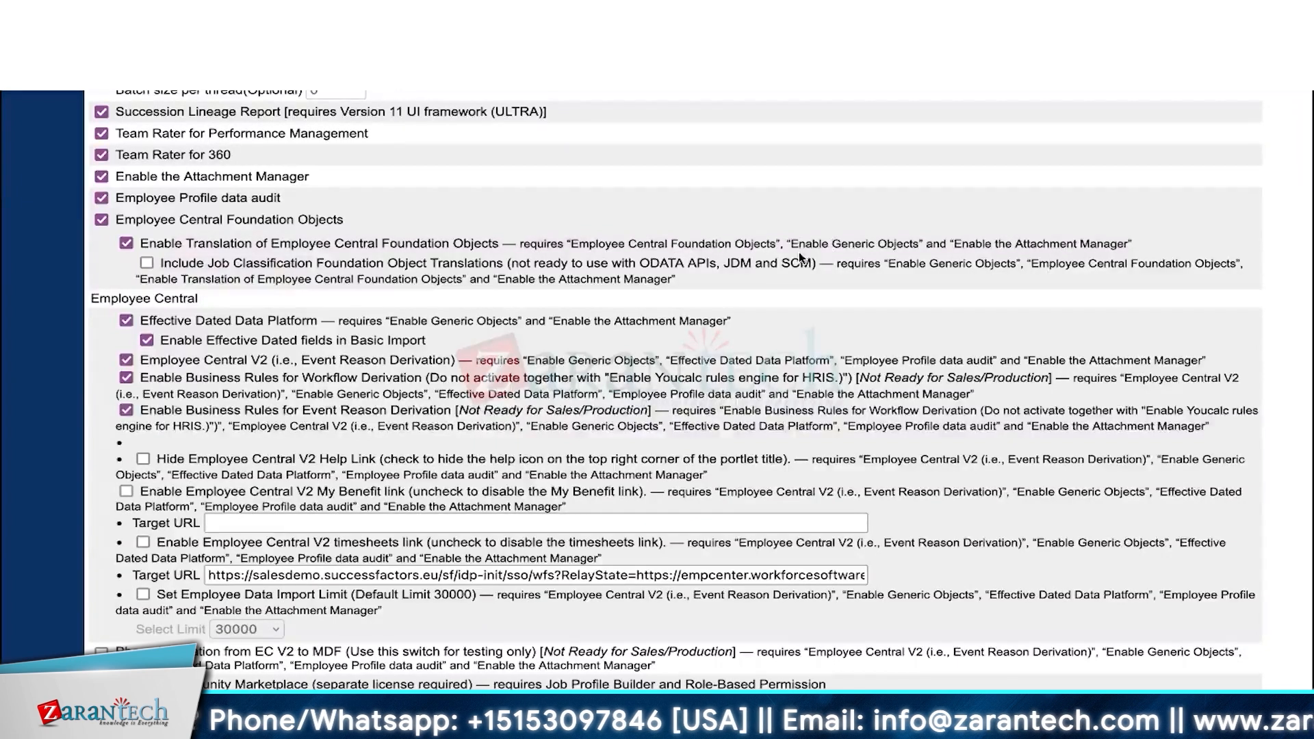
left_click_drag(792, 243, 919, 244)
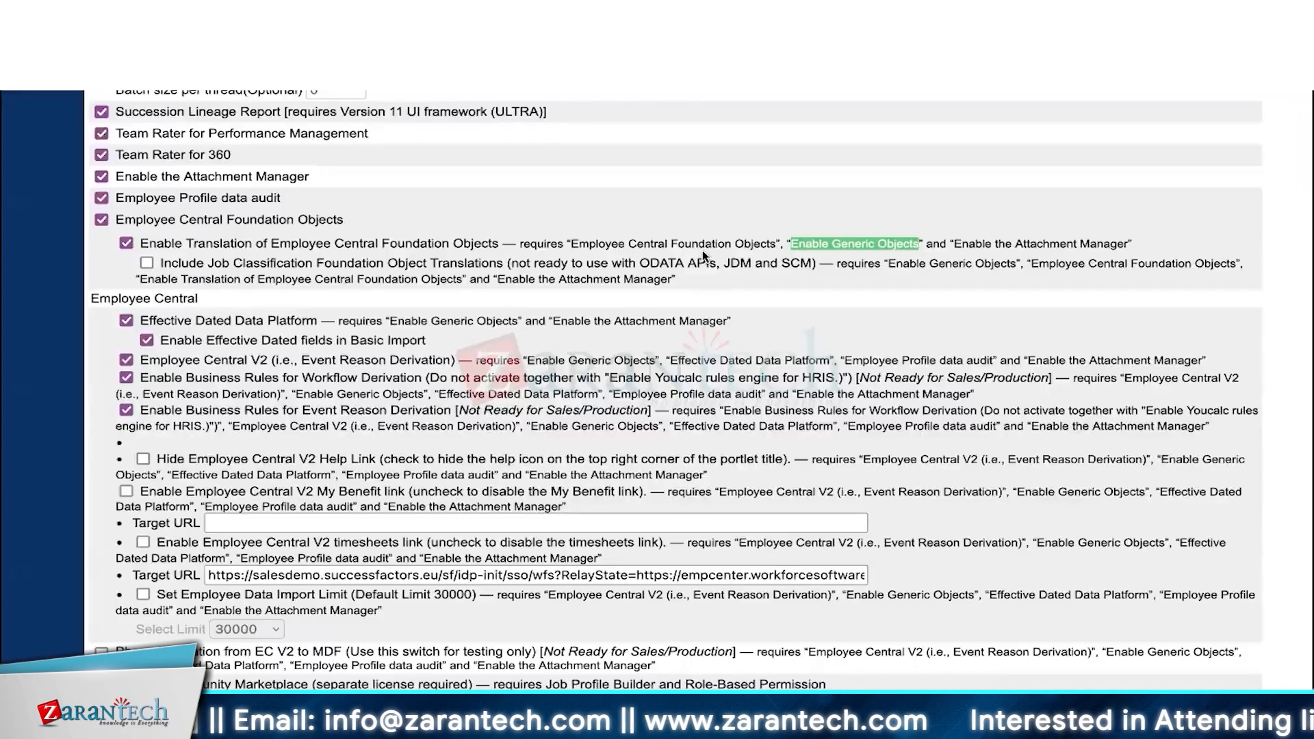
- Step through the Enable Generic Objects matches in Time Tracking, Advances, Benefits and the Time Off features
key("Return")
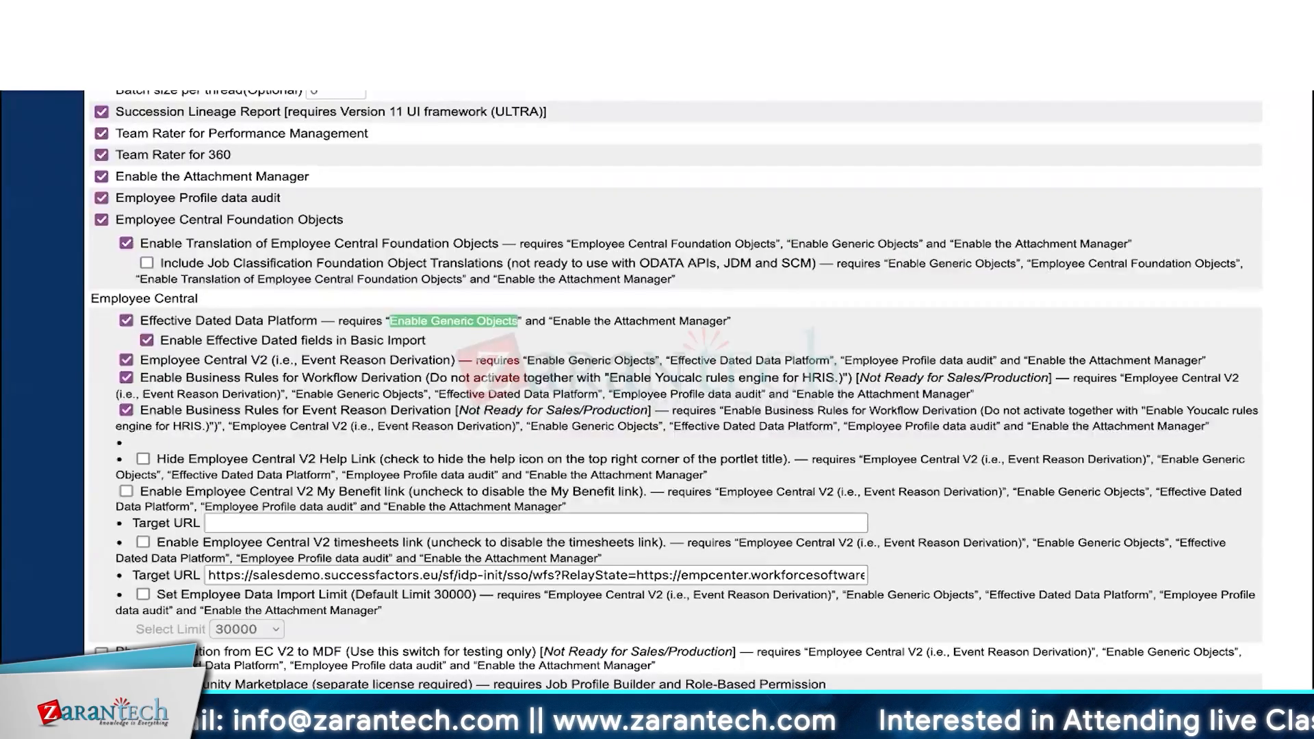
key("Return")
key("Return")
key("Return")
key("Return")
key("Return")
key("Return")
key("Return")
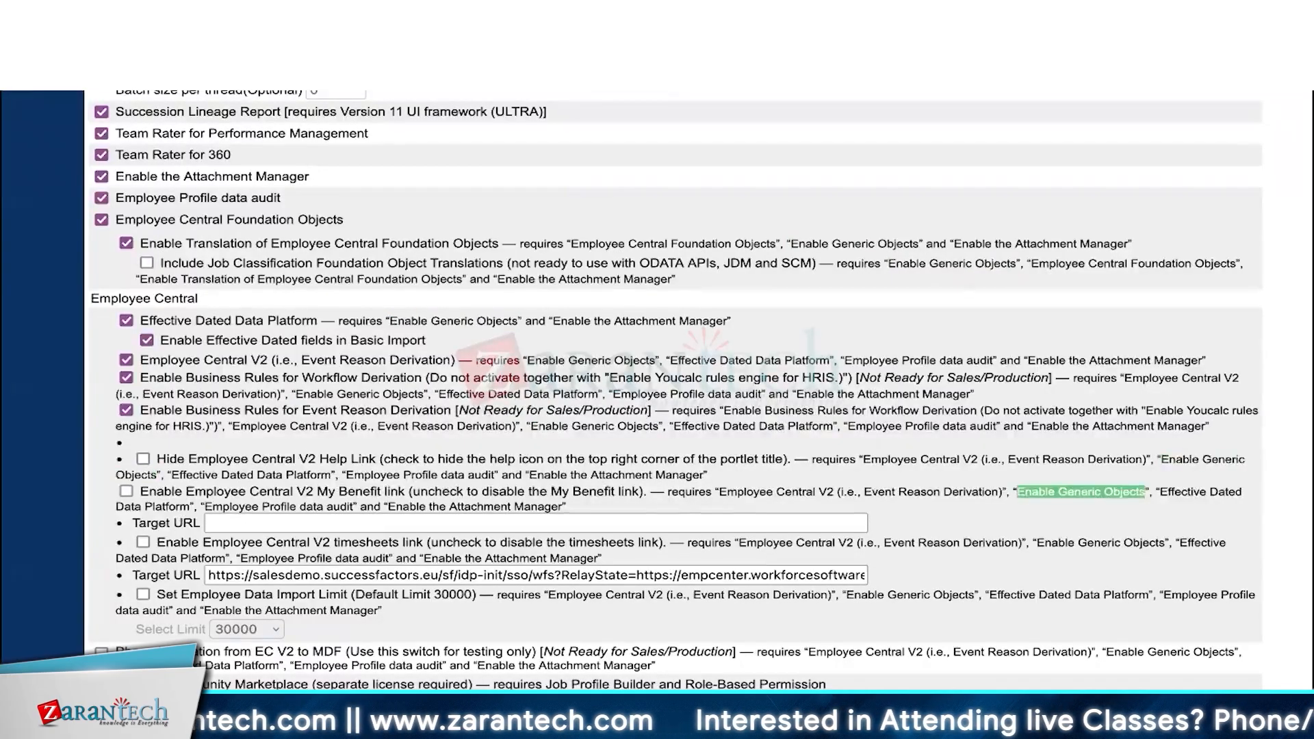
key("Return")
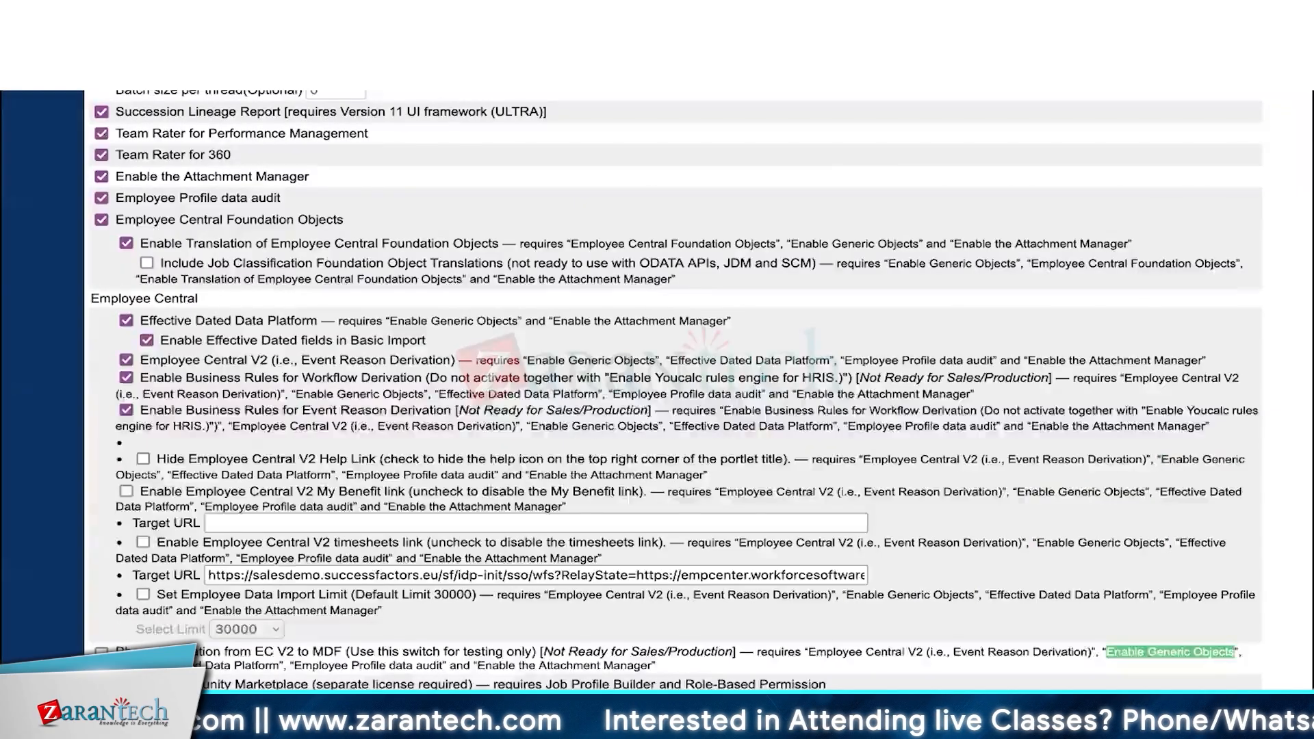
key("Return")
key("Return")
key("Return")
key("Return")
key("Return")
key("Return")
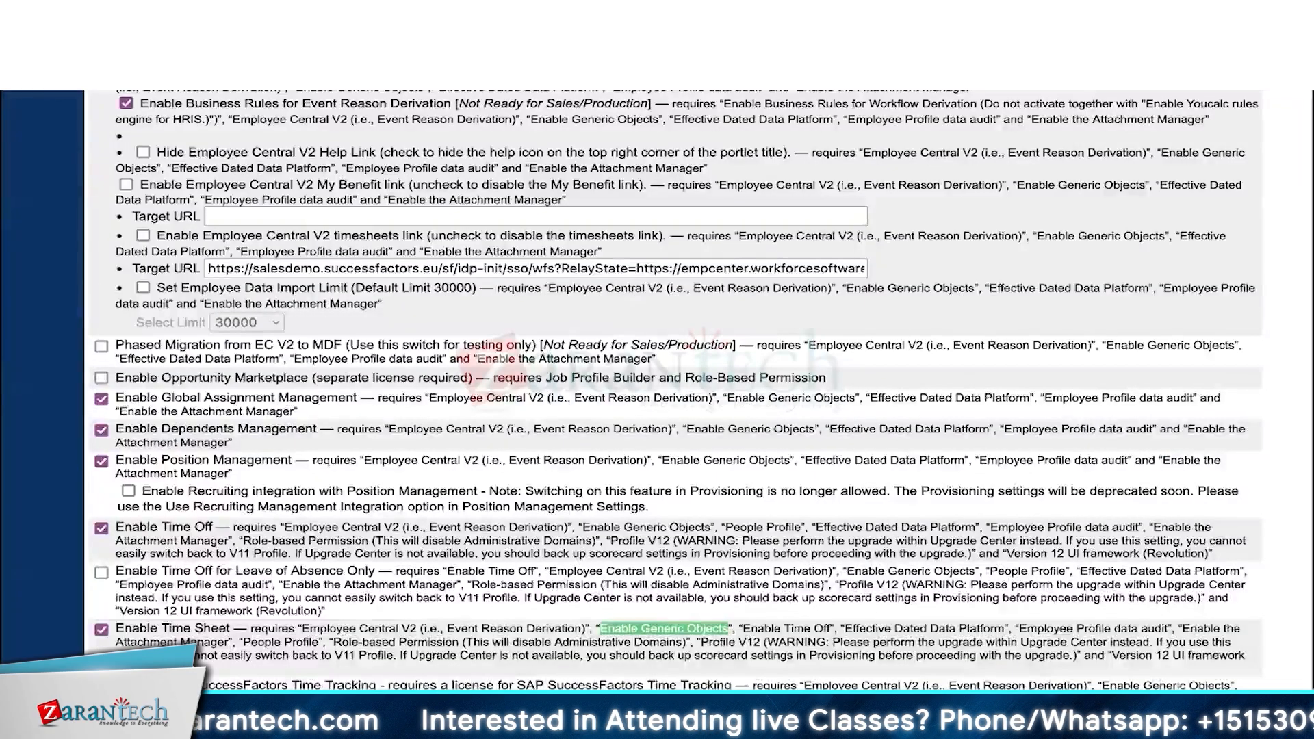
key("Return")
key("Return")
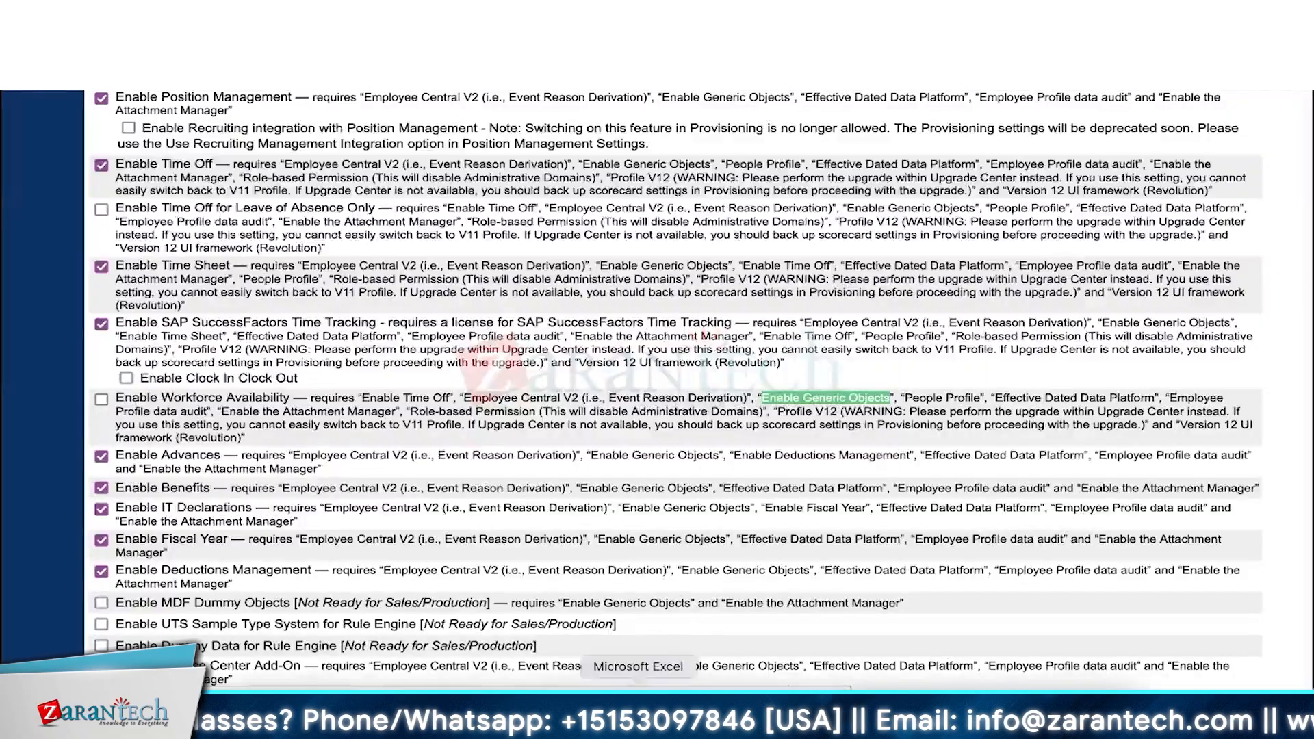
left_click(638, 705)
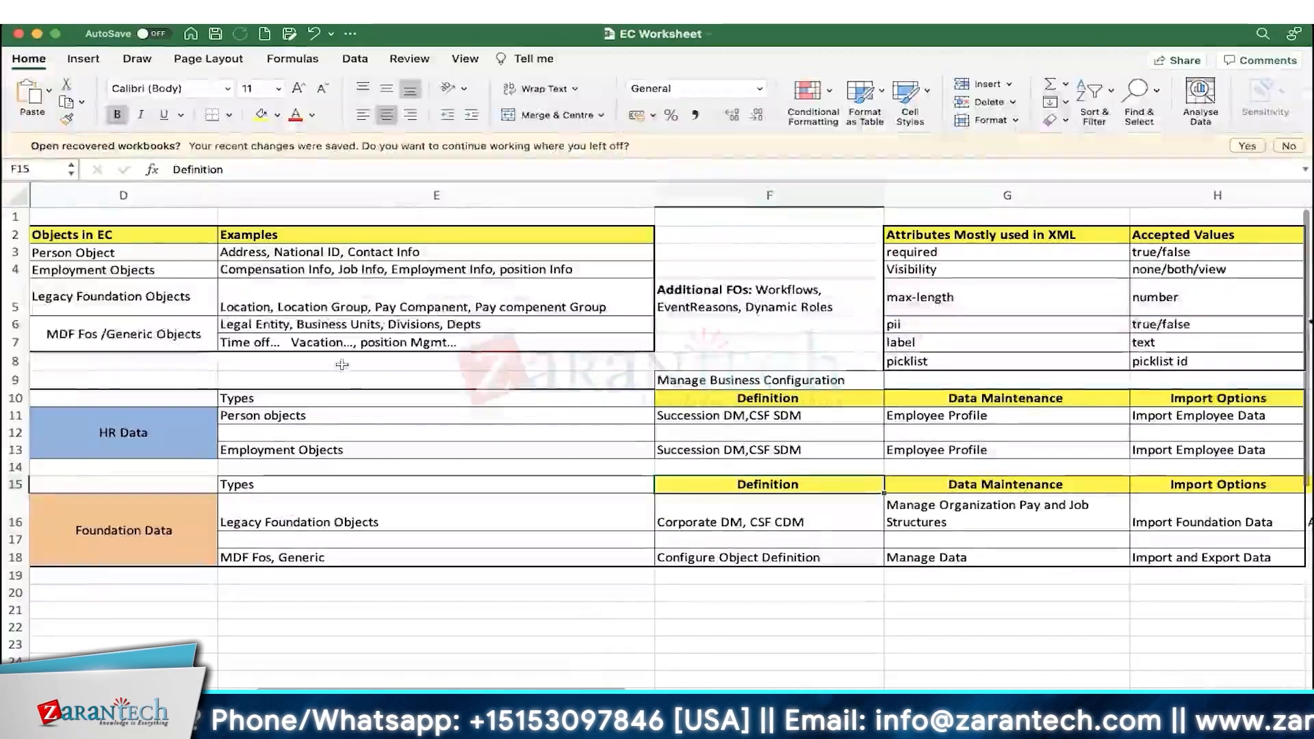
left_click(156, 337)
double_click(61, 331)
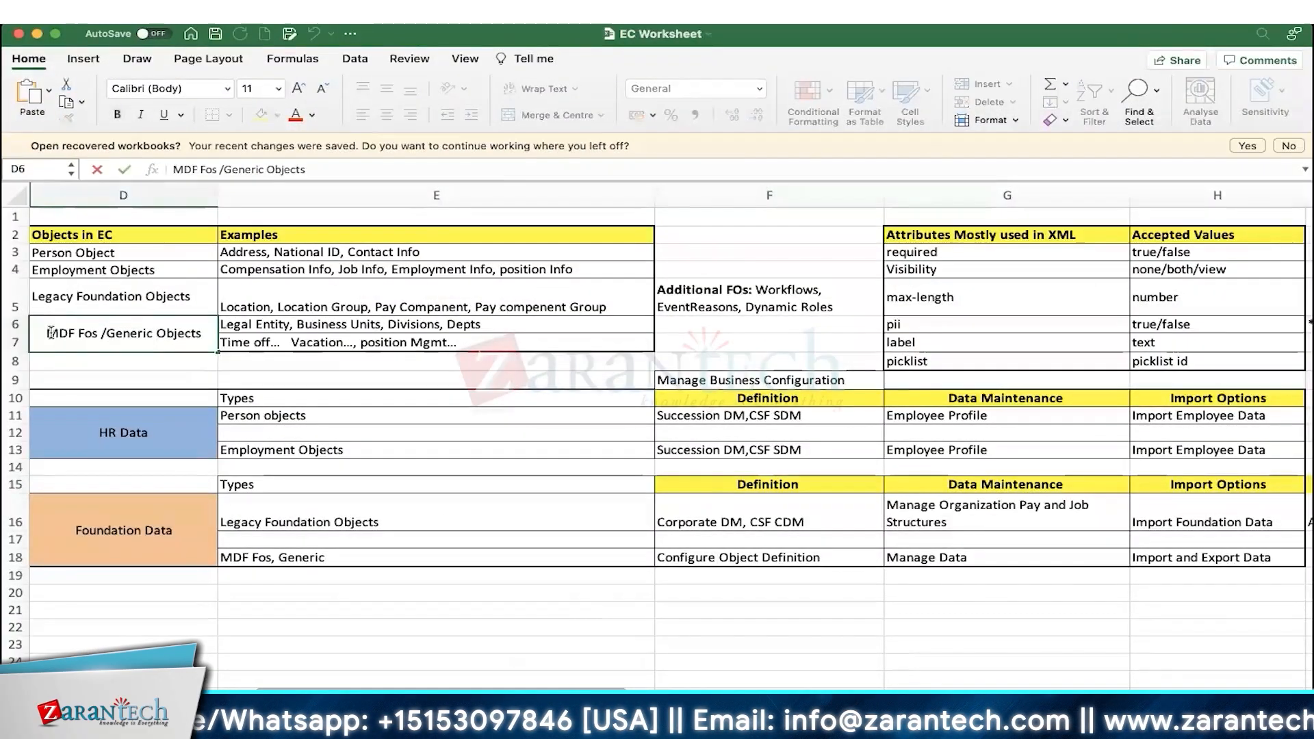
left_click_drag(62, 331, 202, 334)
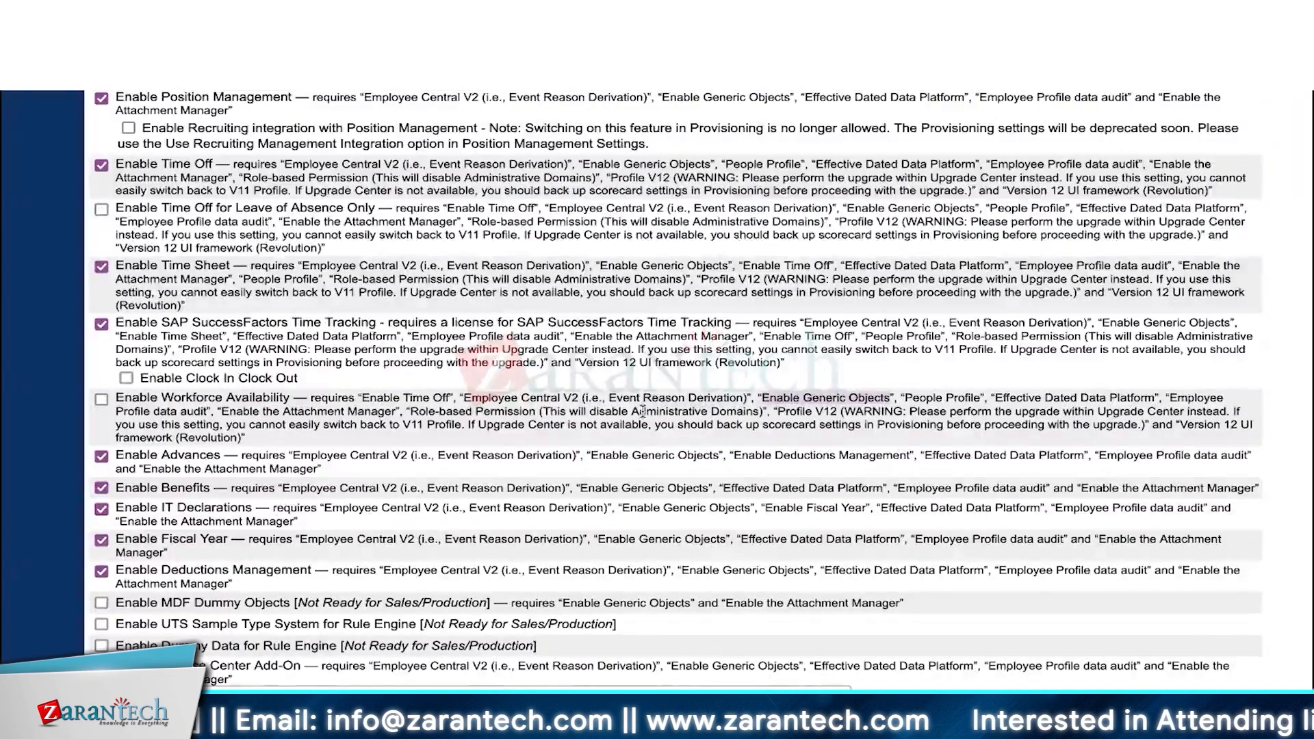
- Continue through the remaining Enable Generic Objects matches, from Enable Advances to the Add-On feature
left_click_drag(591, 455, 719, 455)
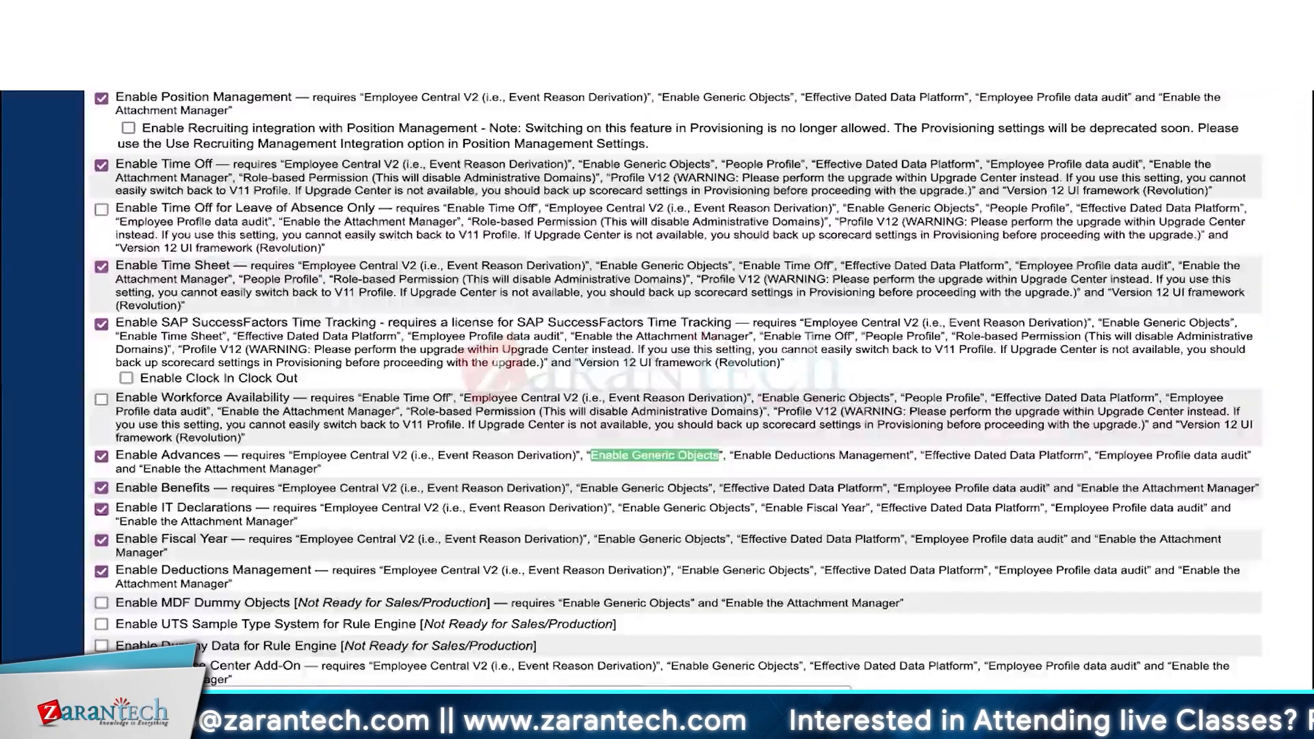
key("Return")
key("Return")
key("Return")
key("Return")
key("Return")
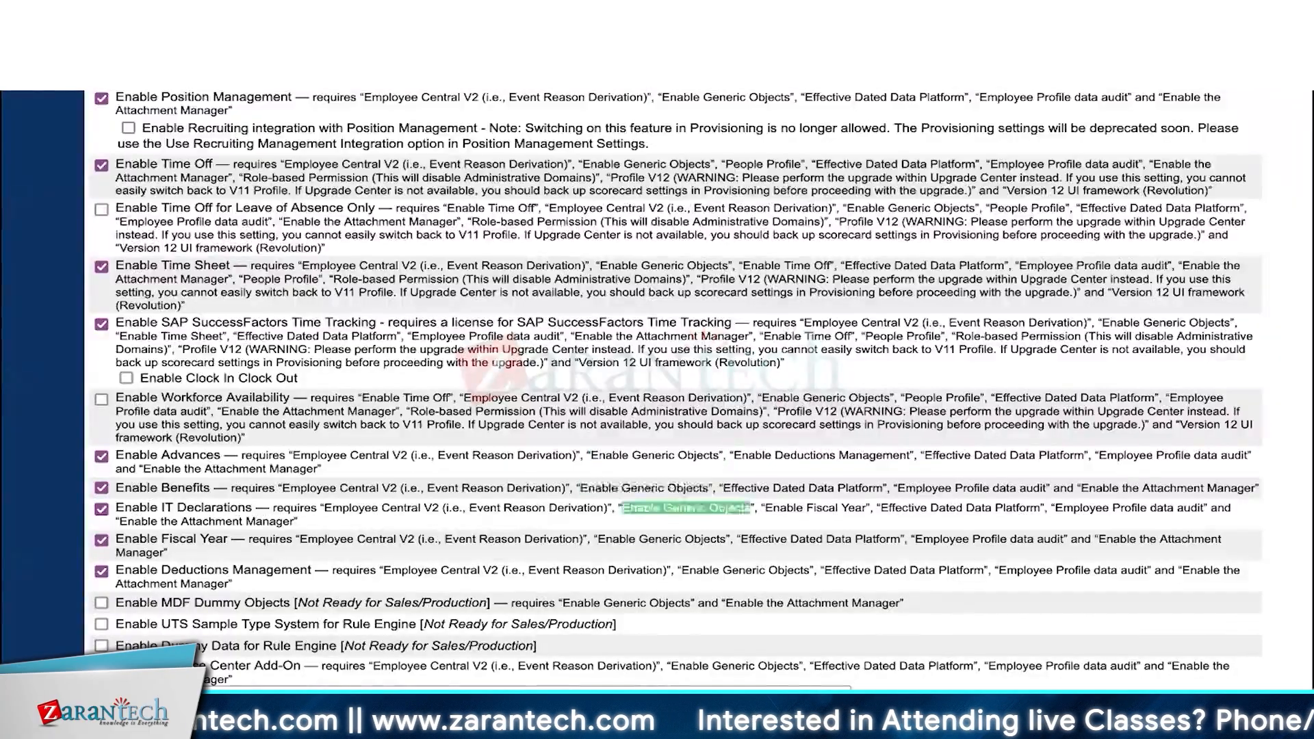
key("Return")
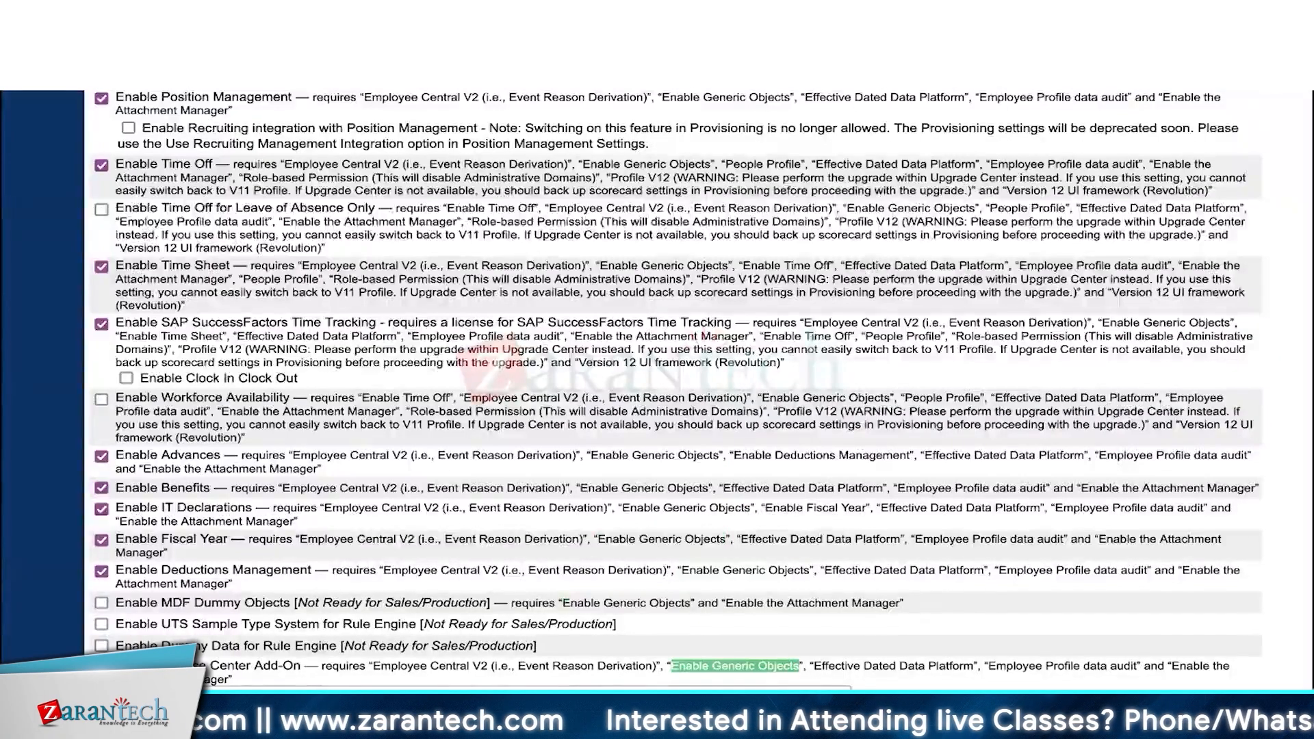
key("Return")
key("Return")
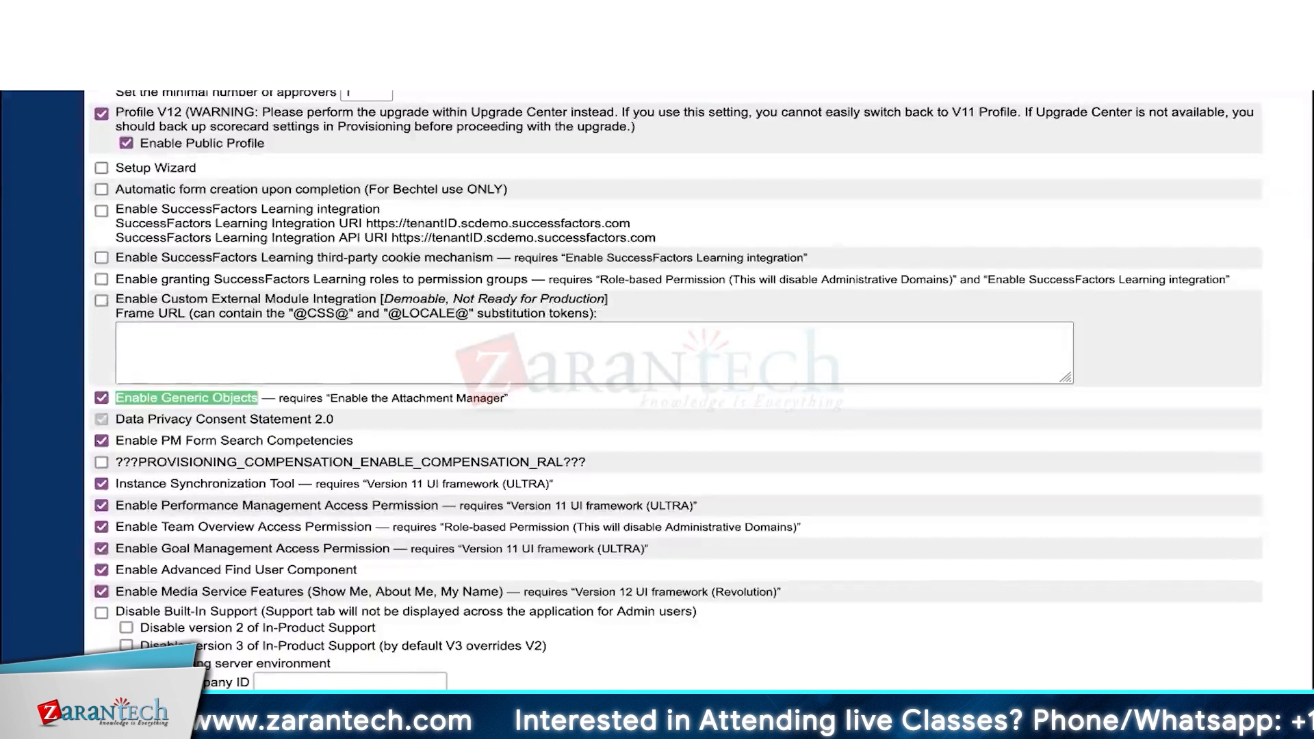
- Mark the checked Enable Generic Objects setting, which requires Enable the Attachment Manager, then scroll back up
left_click(170, 391)
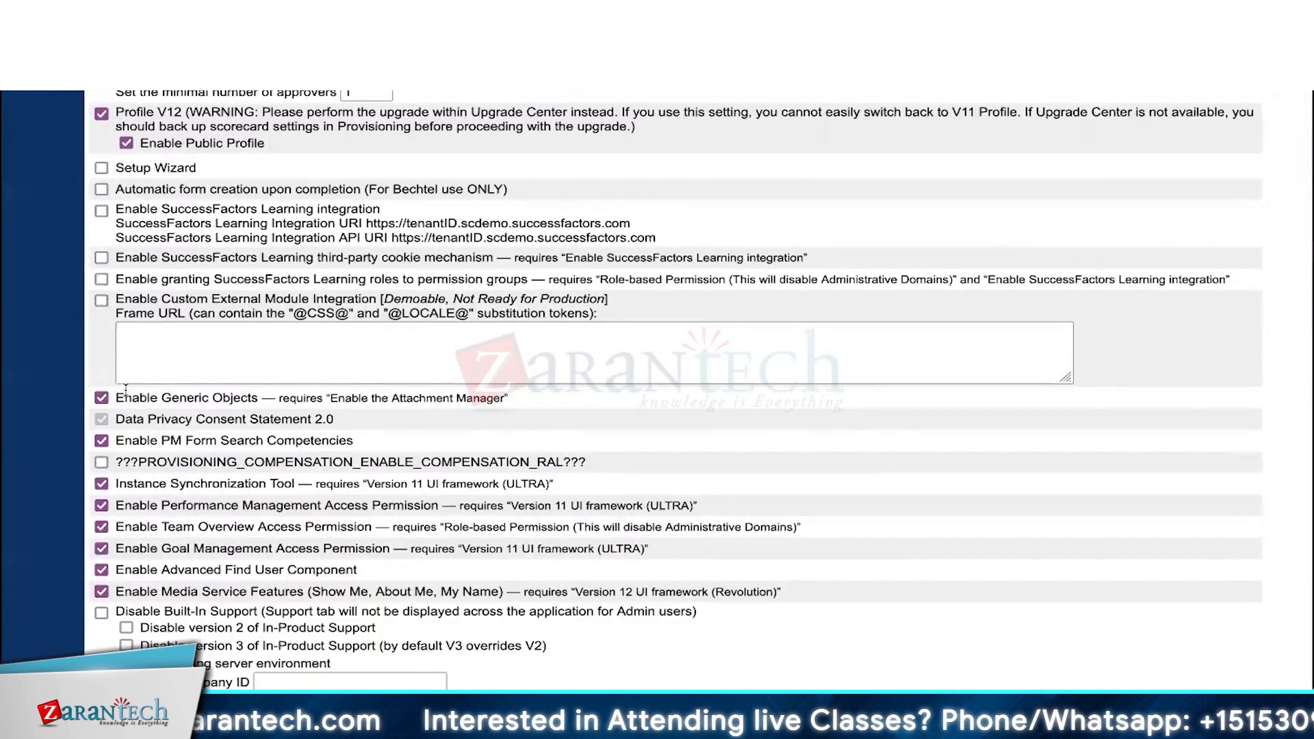
left_click_drag(118, 394, 259, 397)
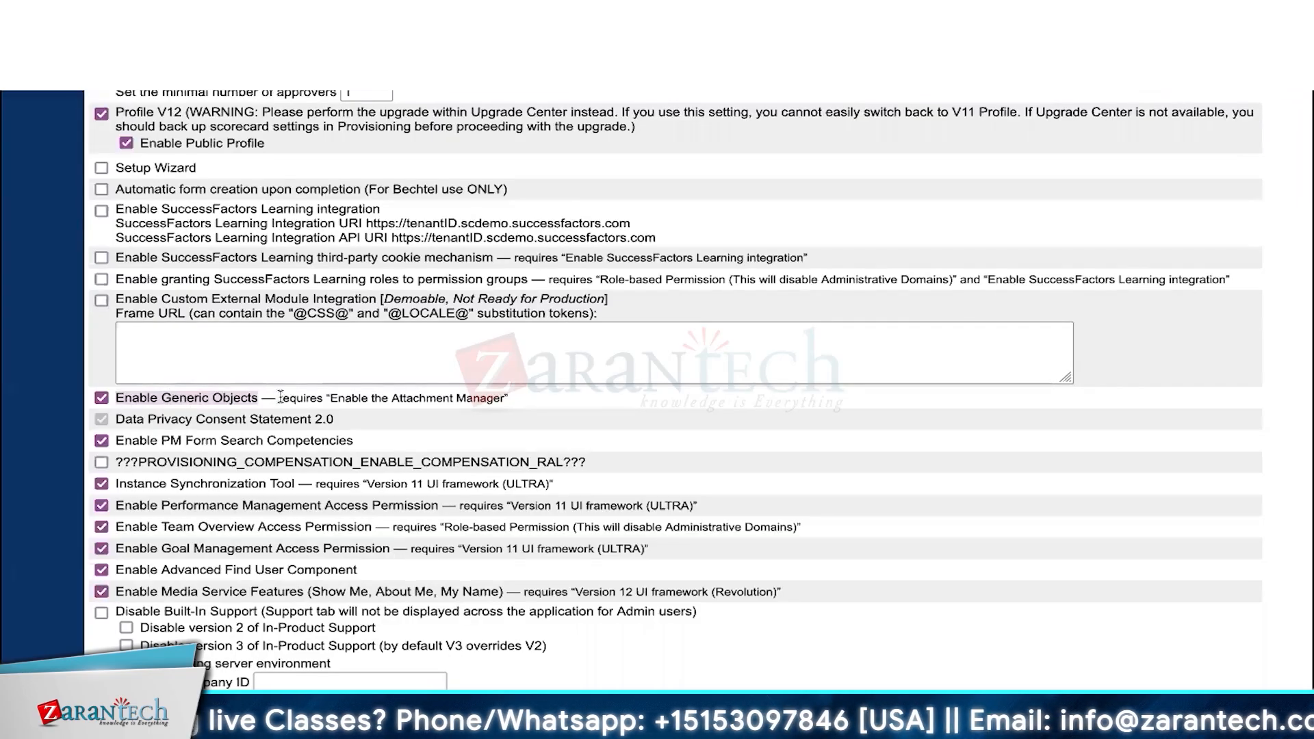
left_click(330, 395)
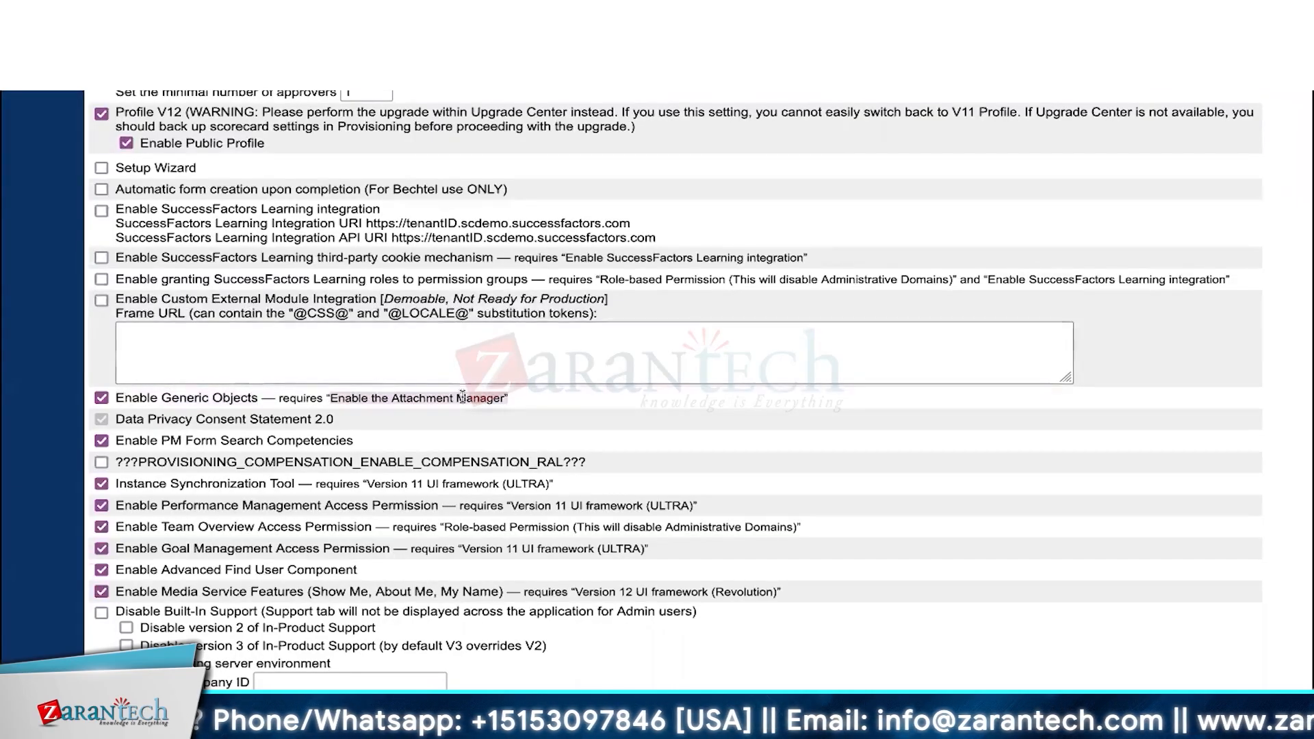
scroll(497, 272, "up", 20)
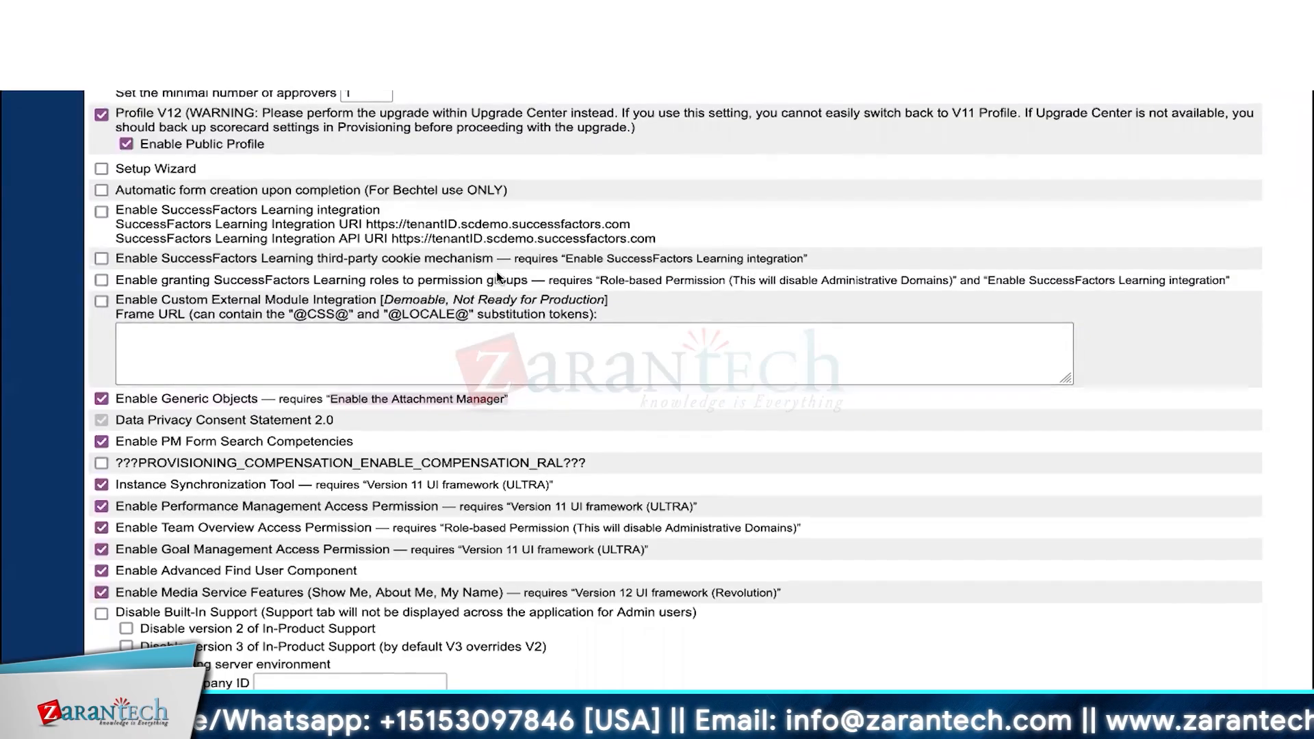
- Jump to Employee Central Foundation Objects and mark it and Enable the Attachment Manager, both checked
scroll(495, 206, "down", 9)
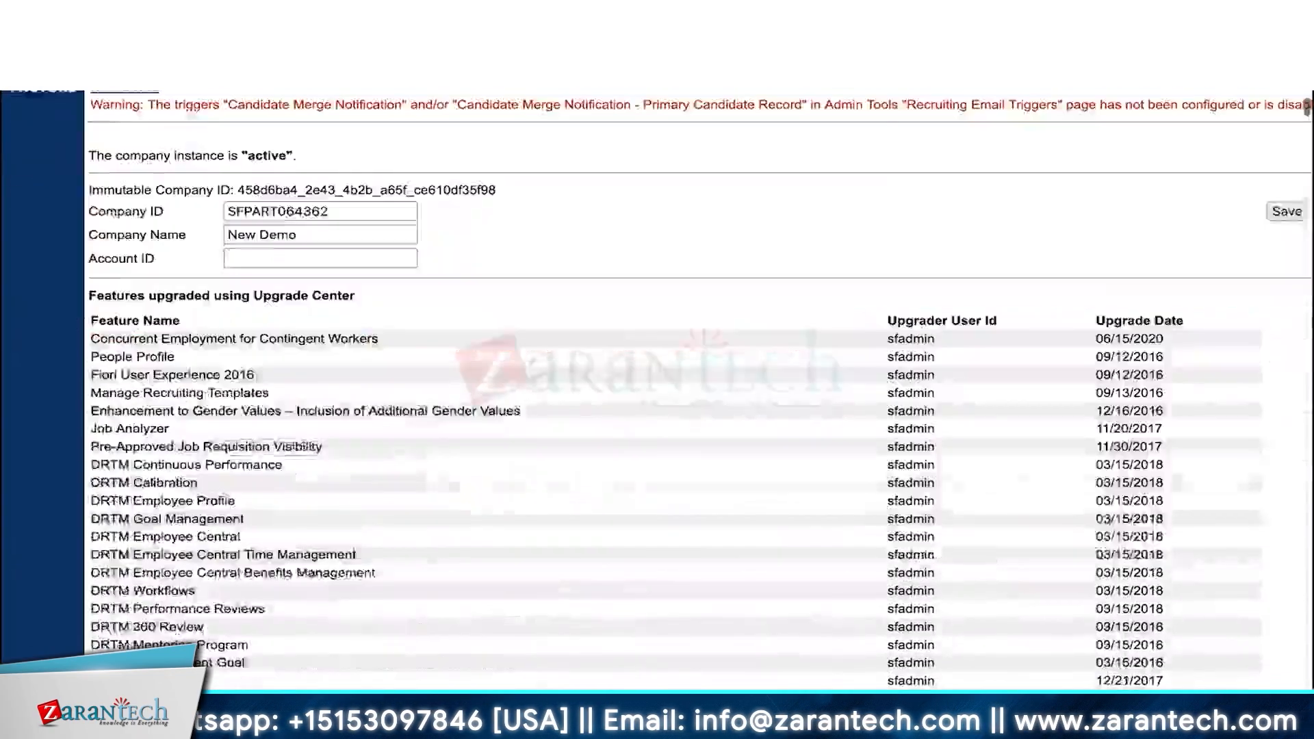
key("Return")
key("Return")
key("Return")
key("Return")
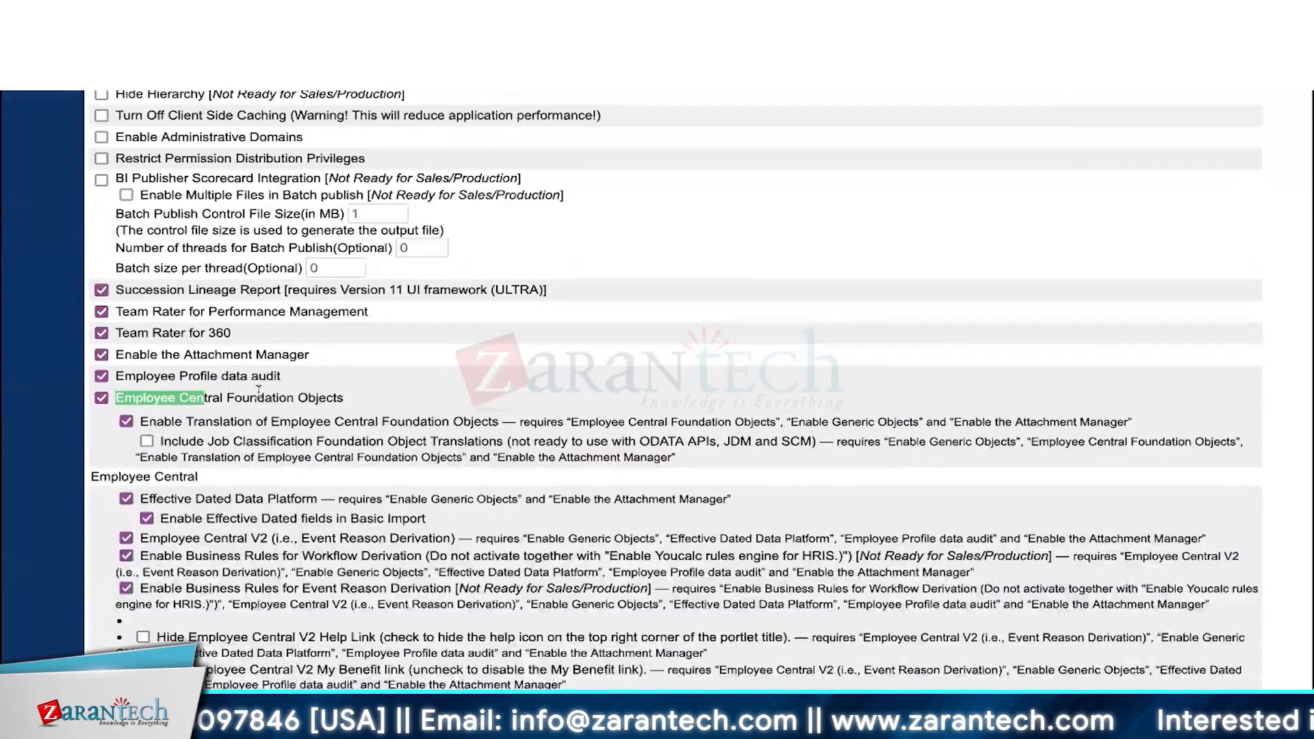
left_click(342, 399)
left_click_drag(342, 402, 114, 401)
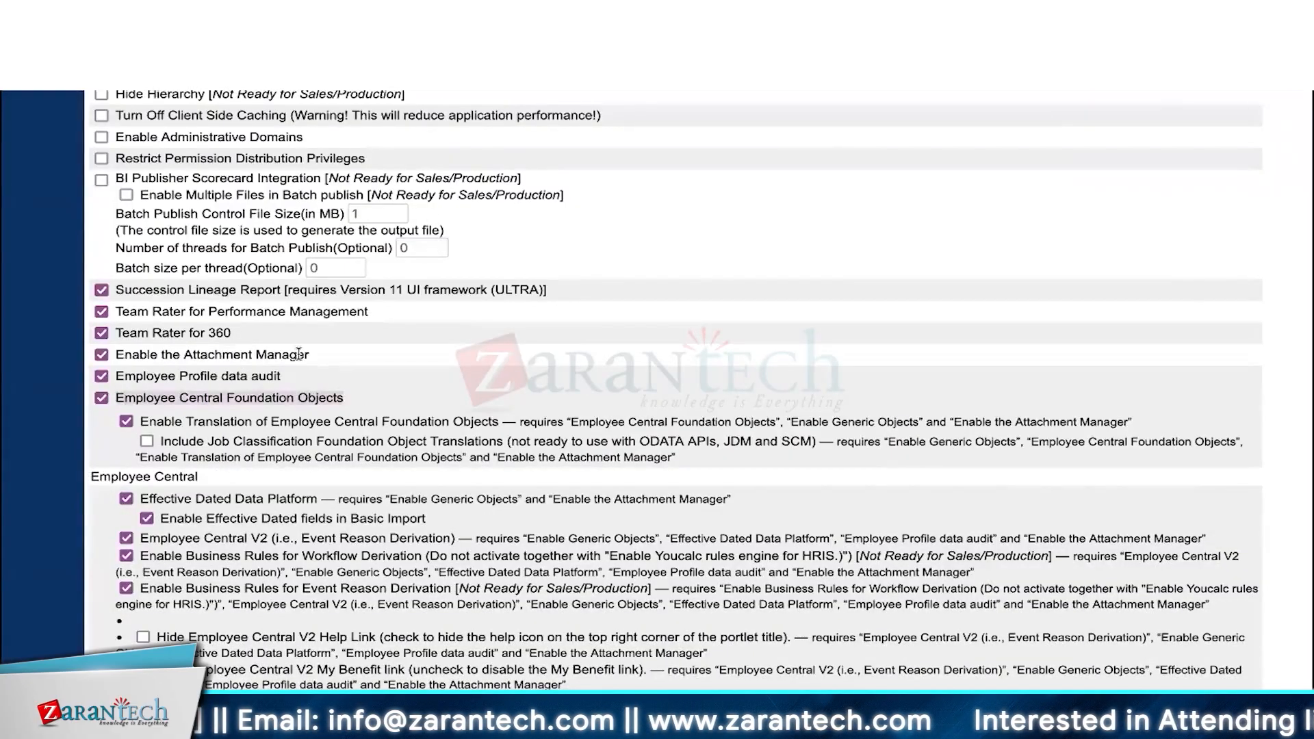
left_click_drag(311, 354, 115, 356)
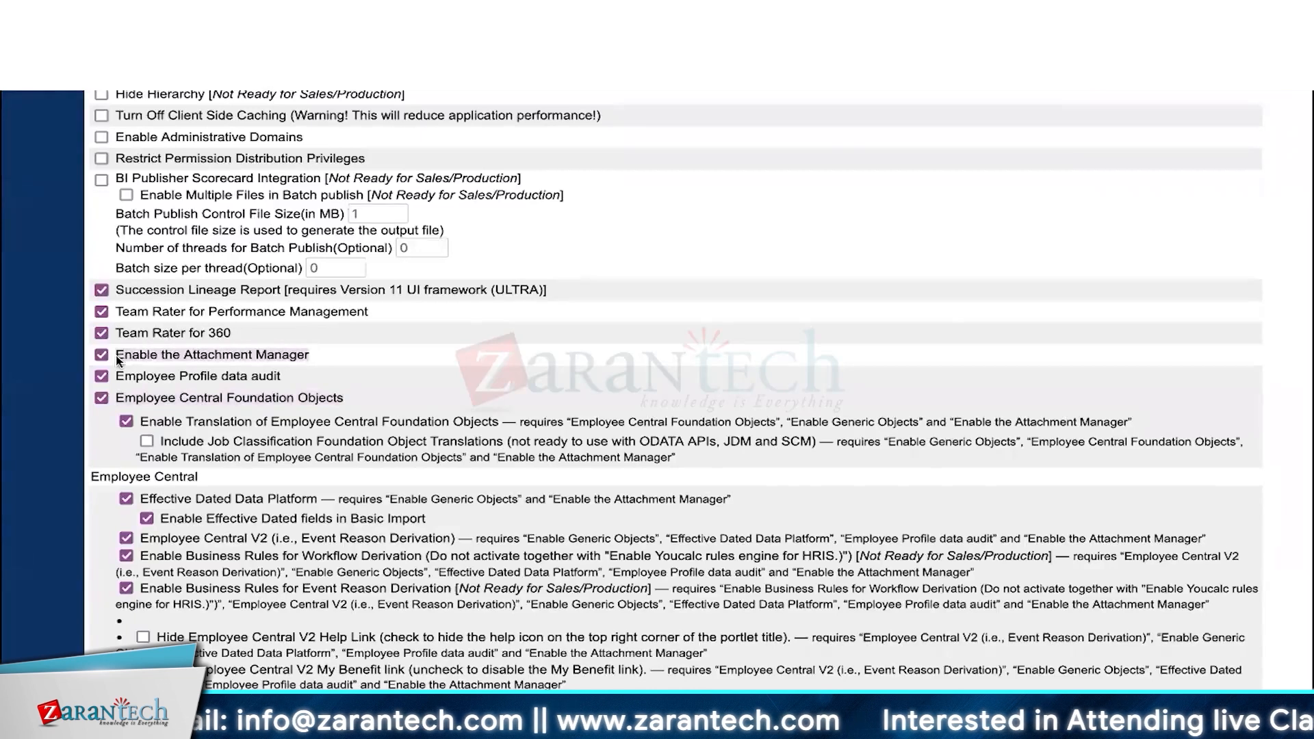
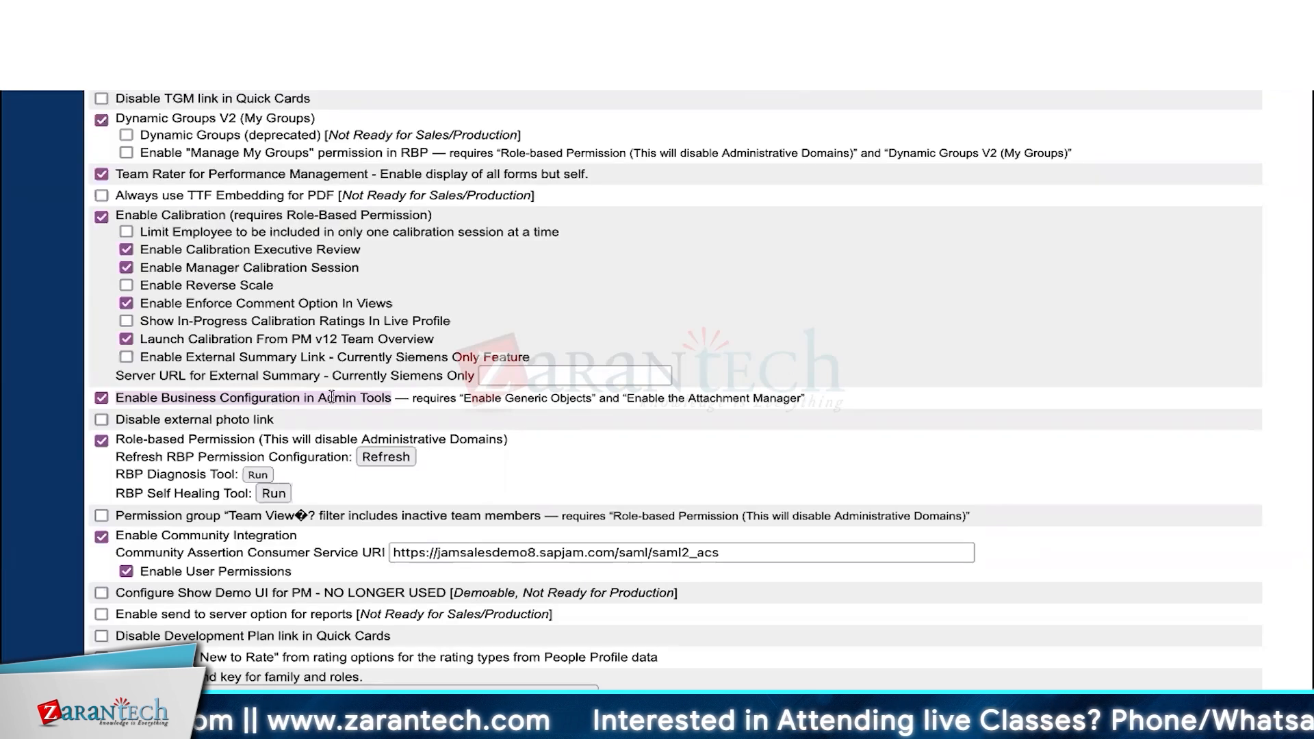
- Clear the selection on the Provisioning settings page and choose Keep Working to extend the session
left_click(506, 464)
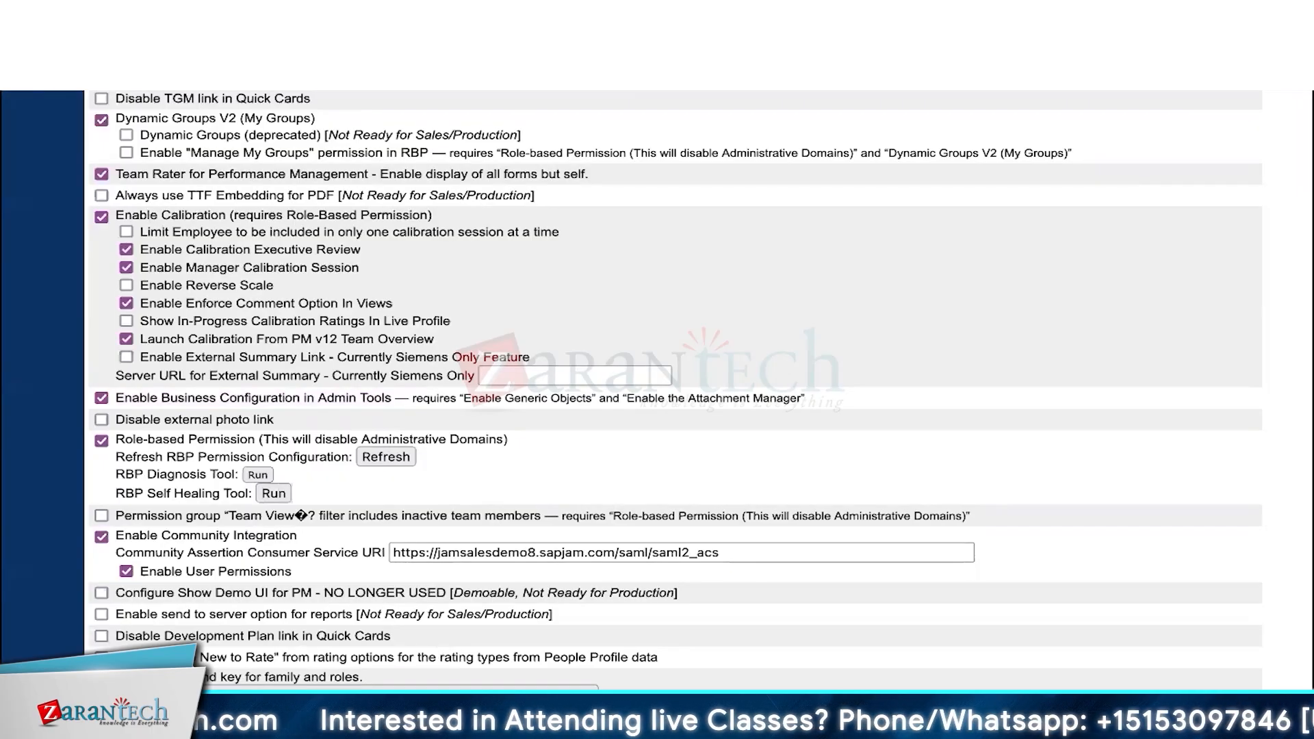
left_click(257, 708)
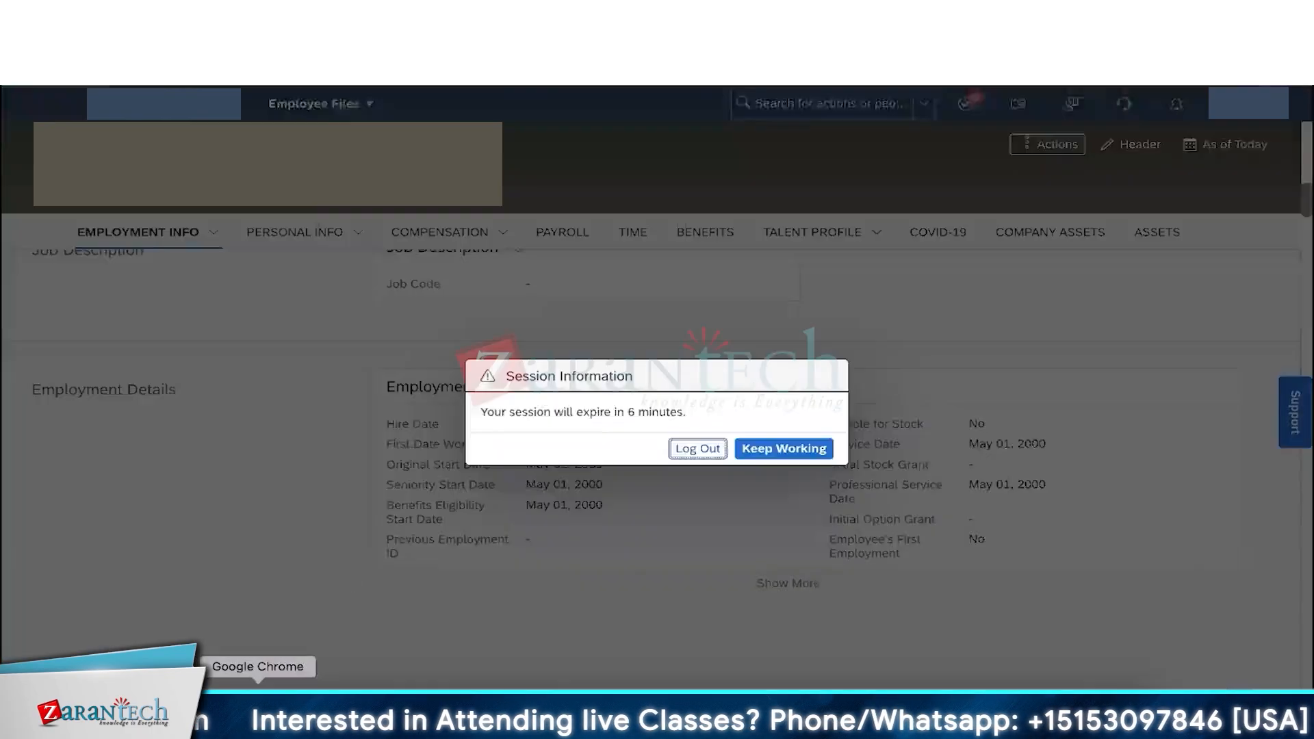
- Extend the session again and search for the permission role list ('PERMISSION RIOL')
left_click(781, 450)
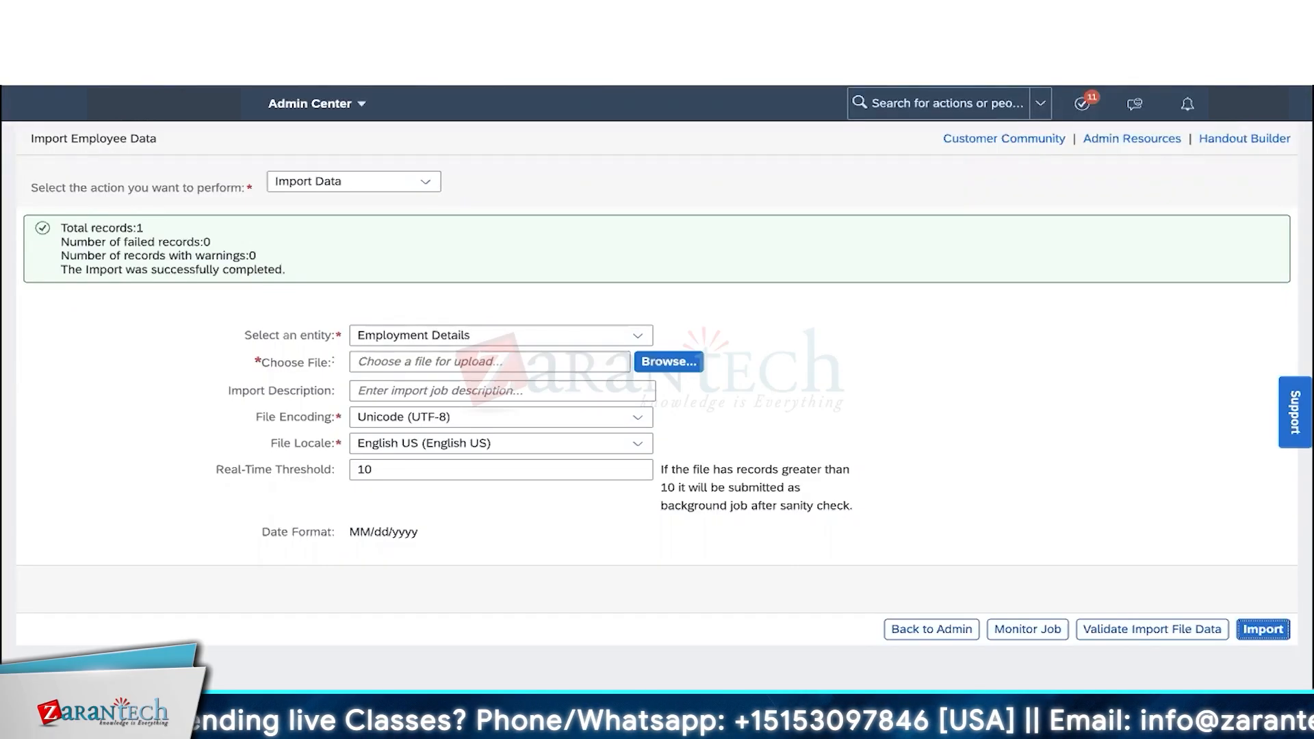
left_click(938, 103)
type("PERMISSION RI")
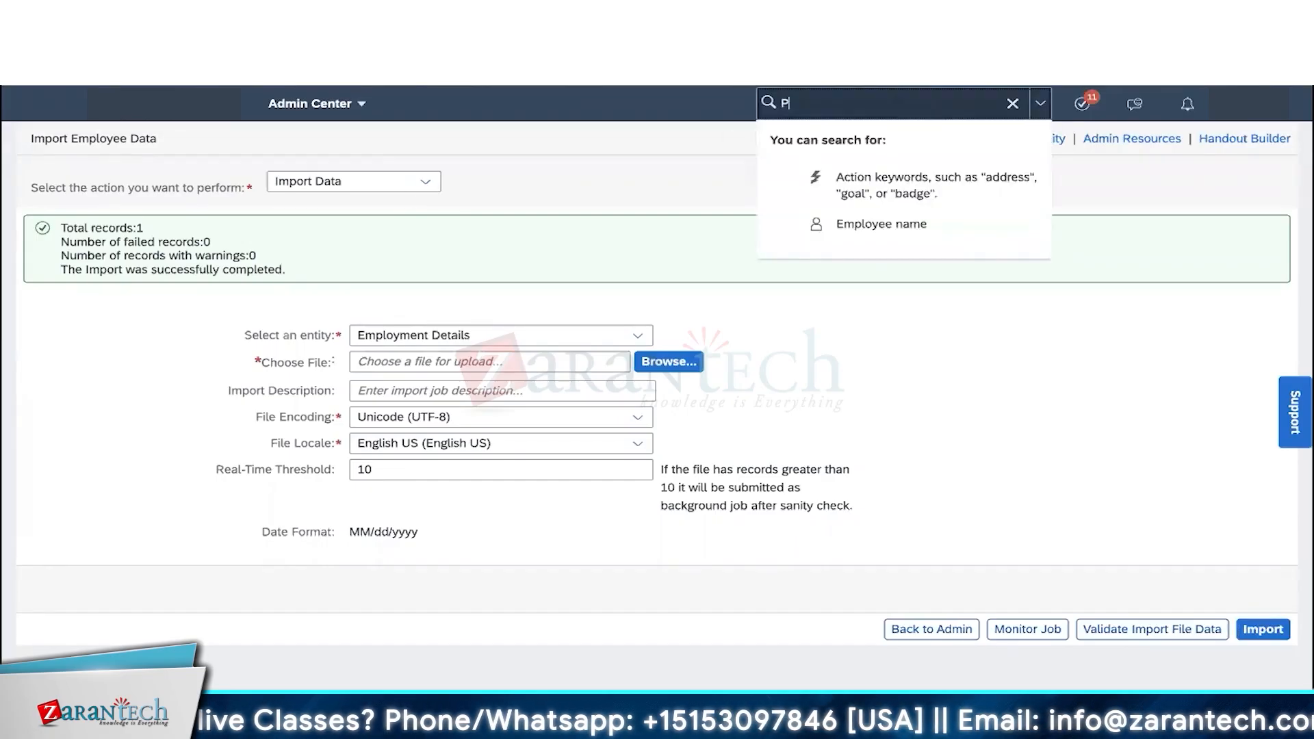
type("OL")
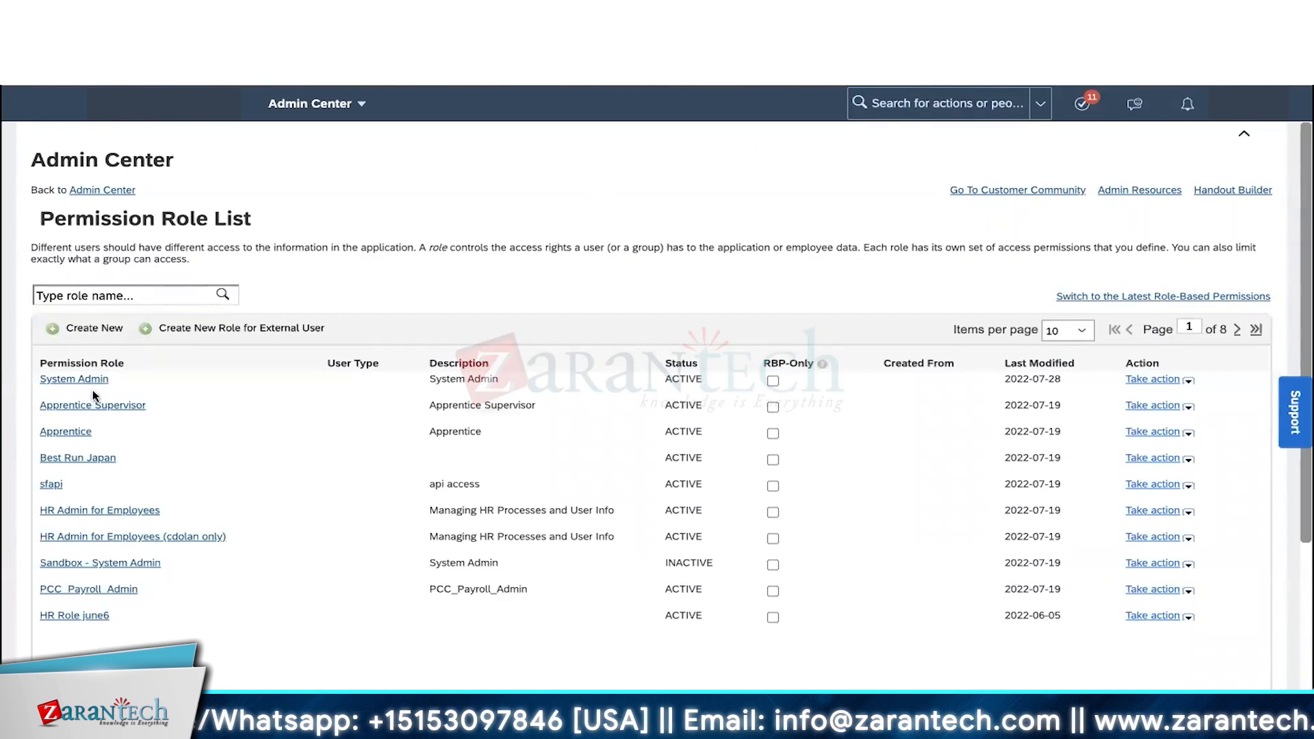
- Open the System Admin role's details and its Permission settings dialog
left_click(74, 380)
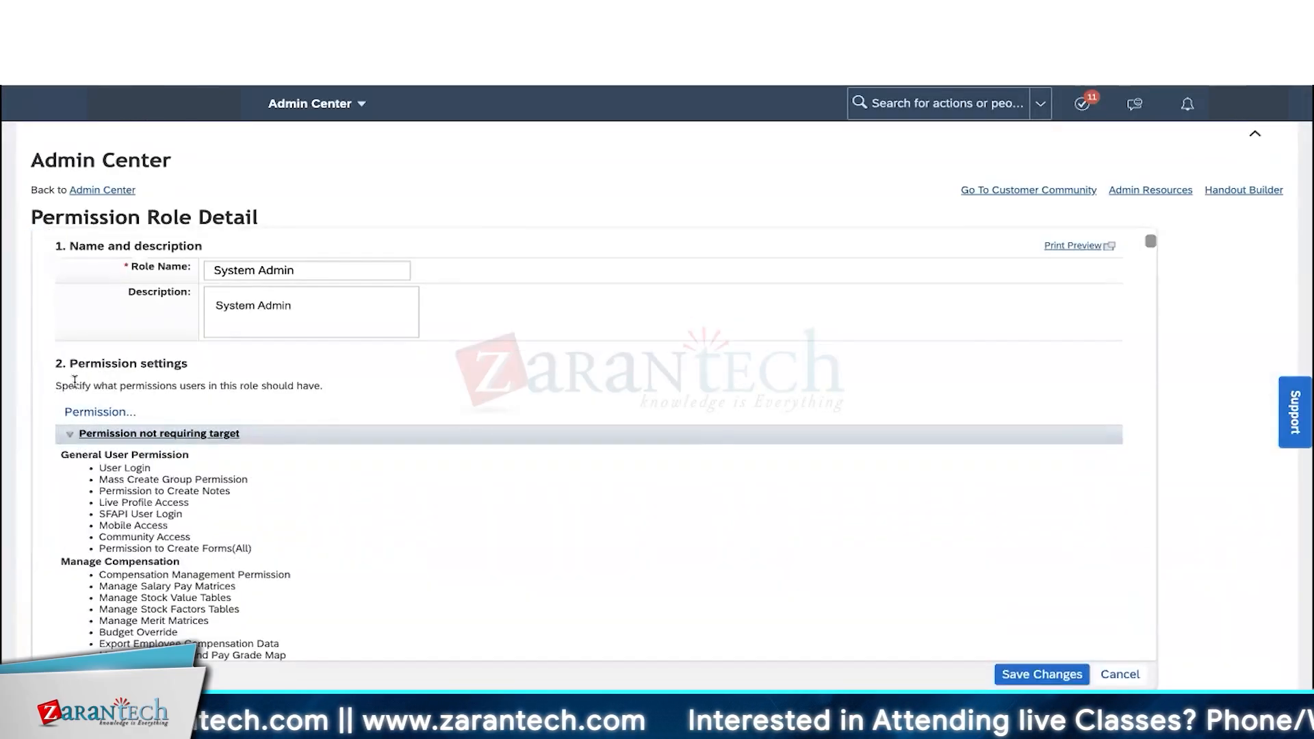
left_click(100, 413)
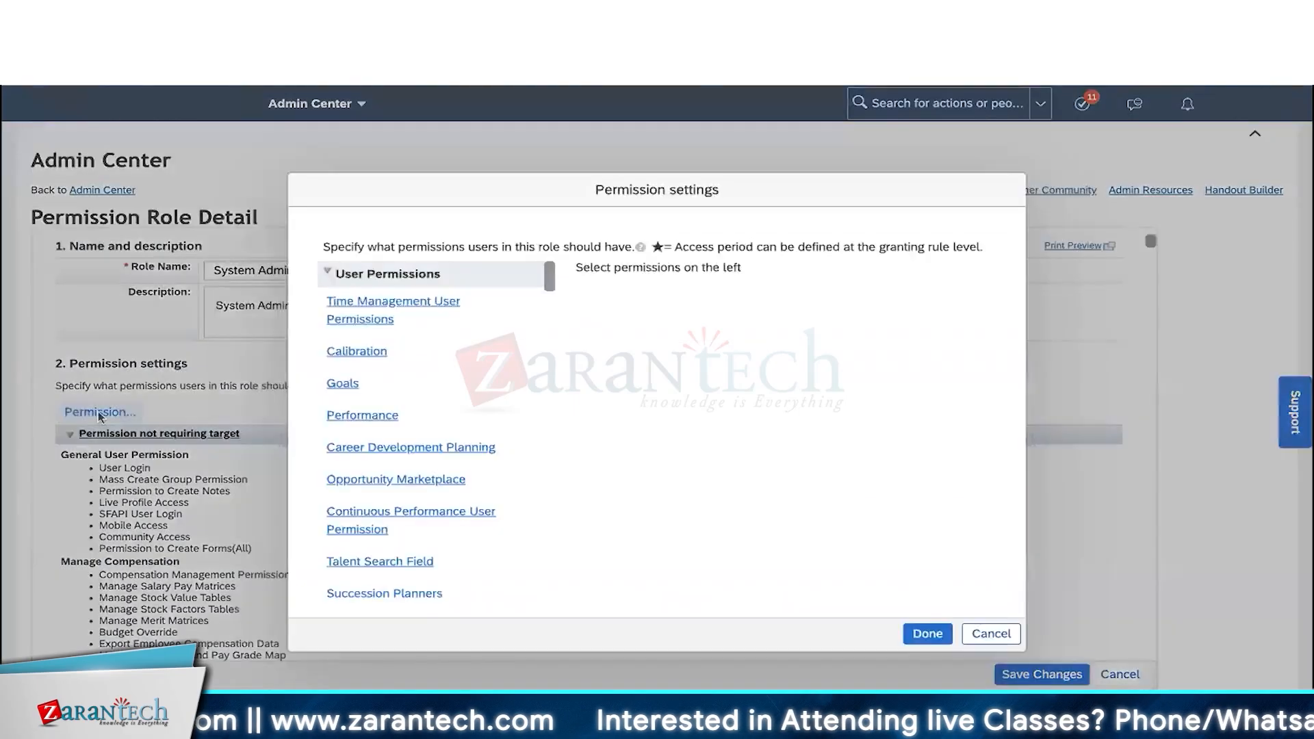
- Toggle the User and Administrator Permissions categories, leaving User Permissions expanded
left_click(335, 274)
left_click(337, 300)
left_click(368, 281)
left_click(367, 277)
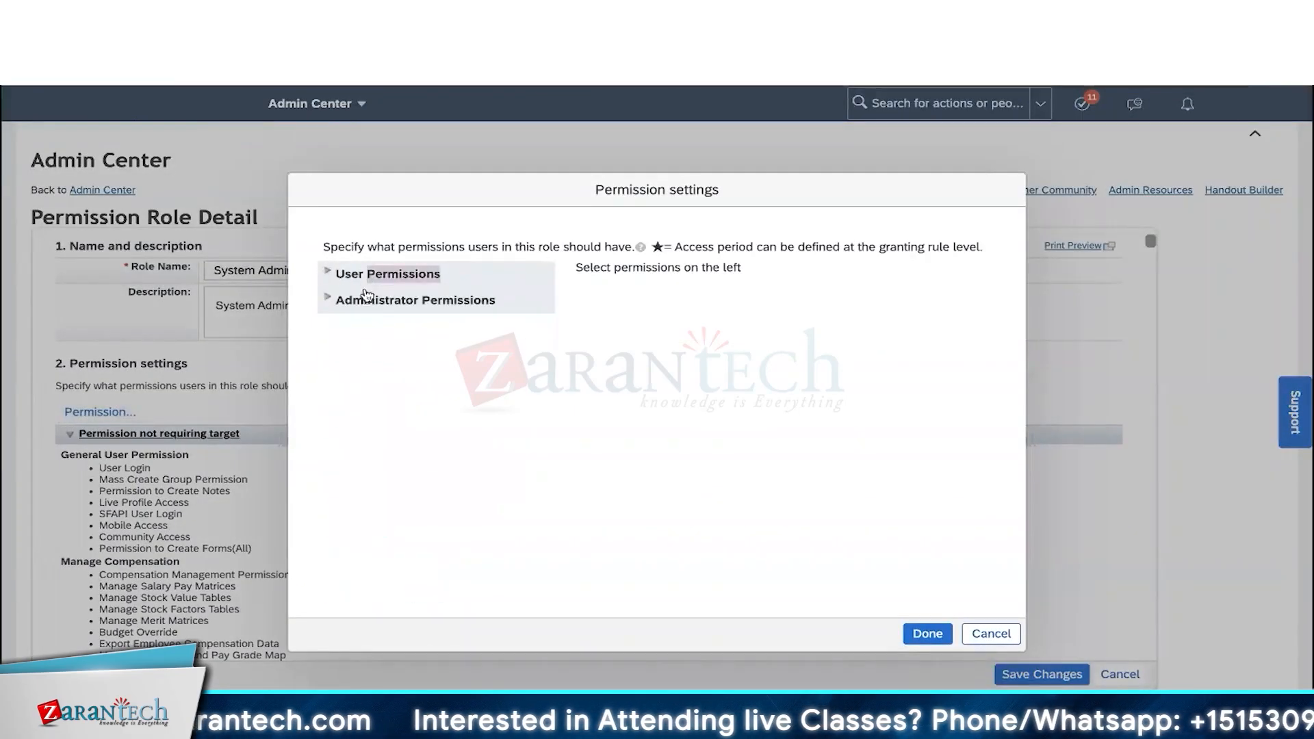
left_click(362, 309)
left_click(363, 310)
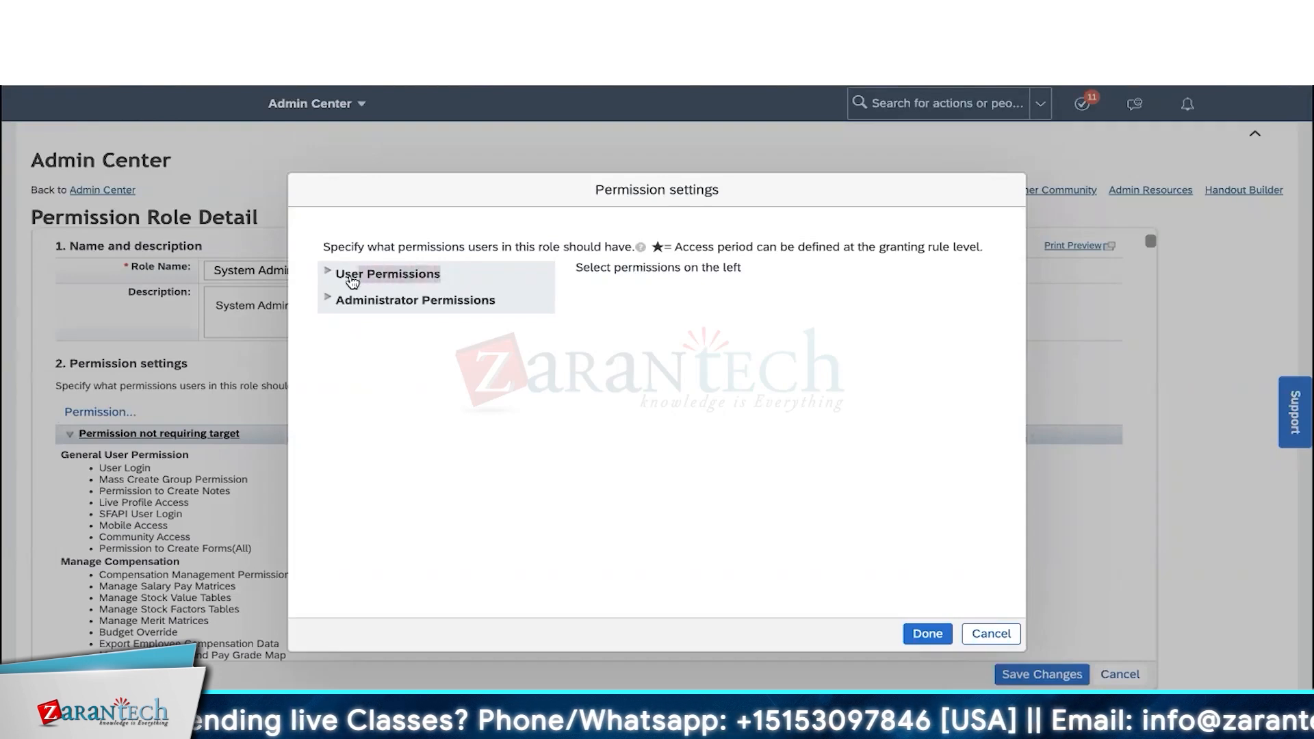
left_click(326, 282)
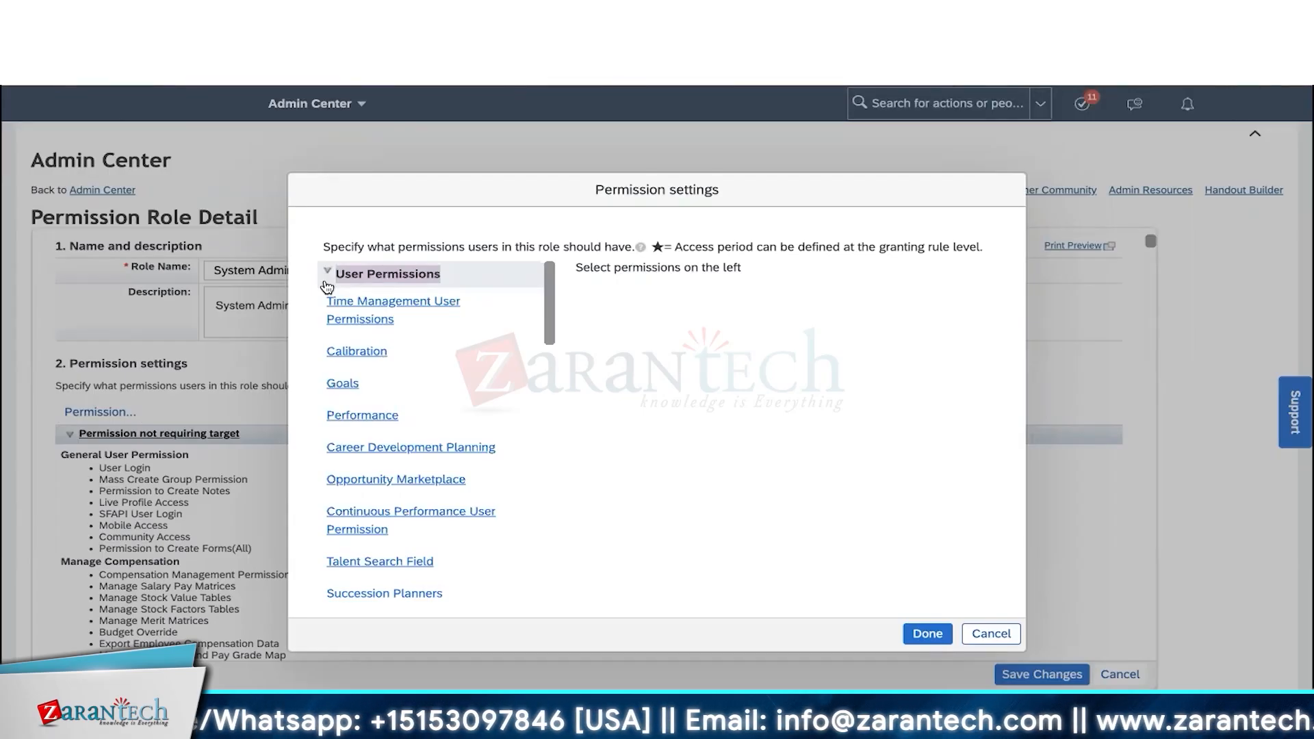
left_click(354, 276)
left_click(353, 277)
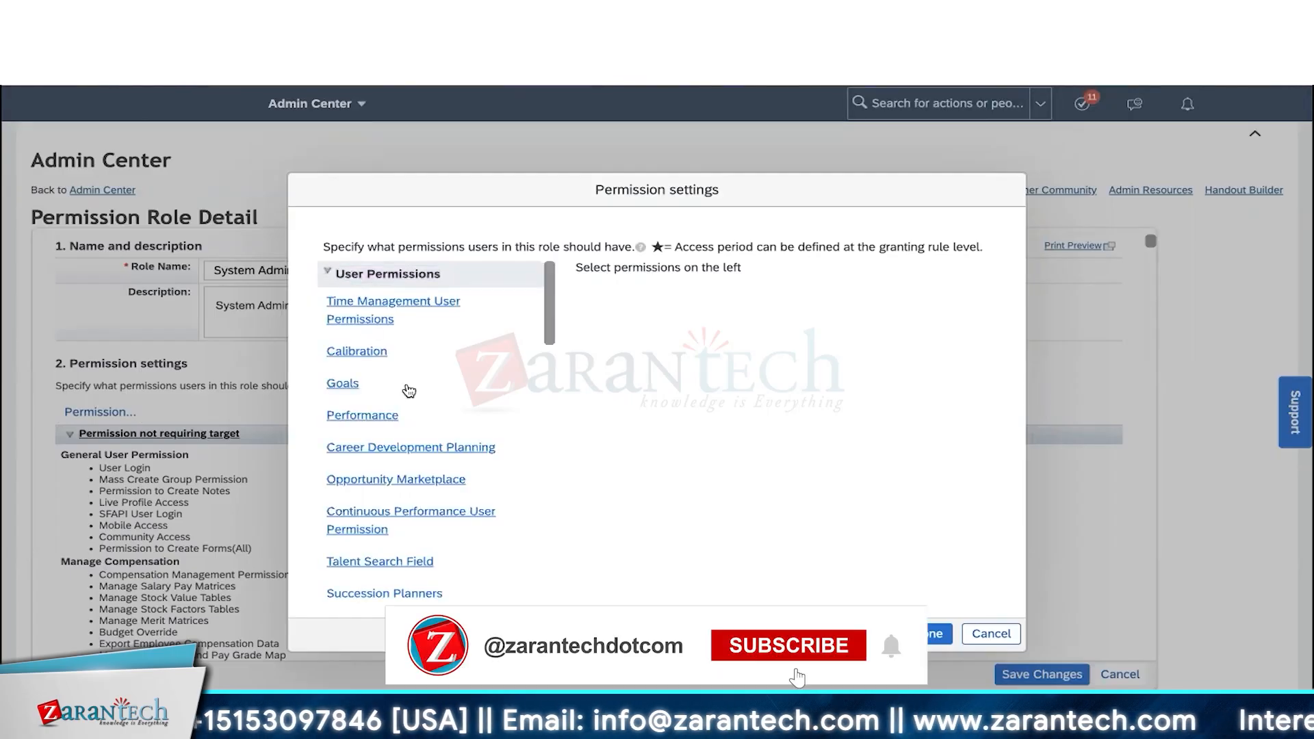
- Show the Employee Central Effective Dated Entities user permissions
scroll(409, 390, "down", 3)
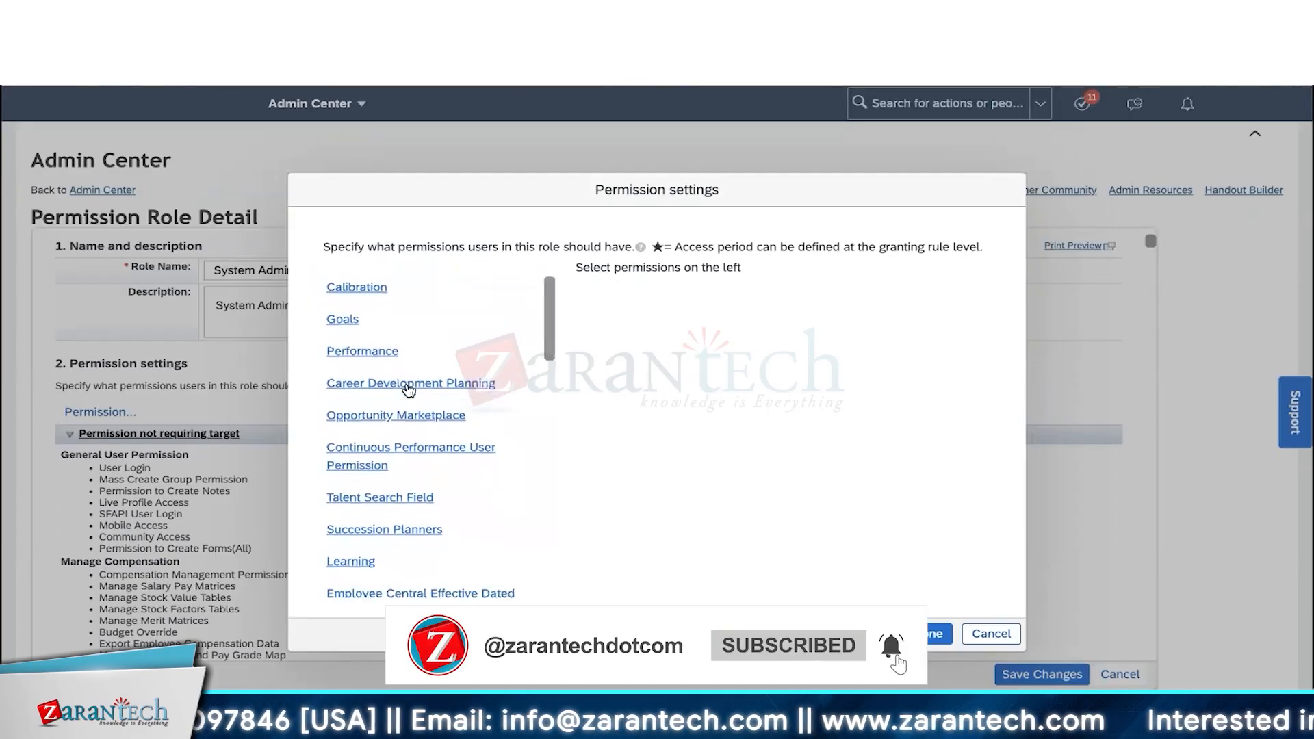
scroll(408, 390, "down", 4)
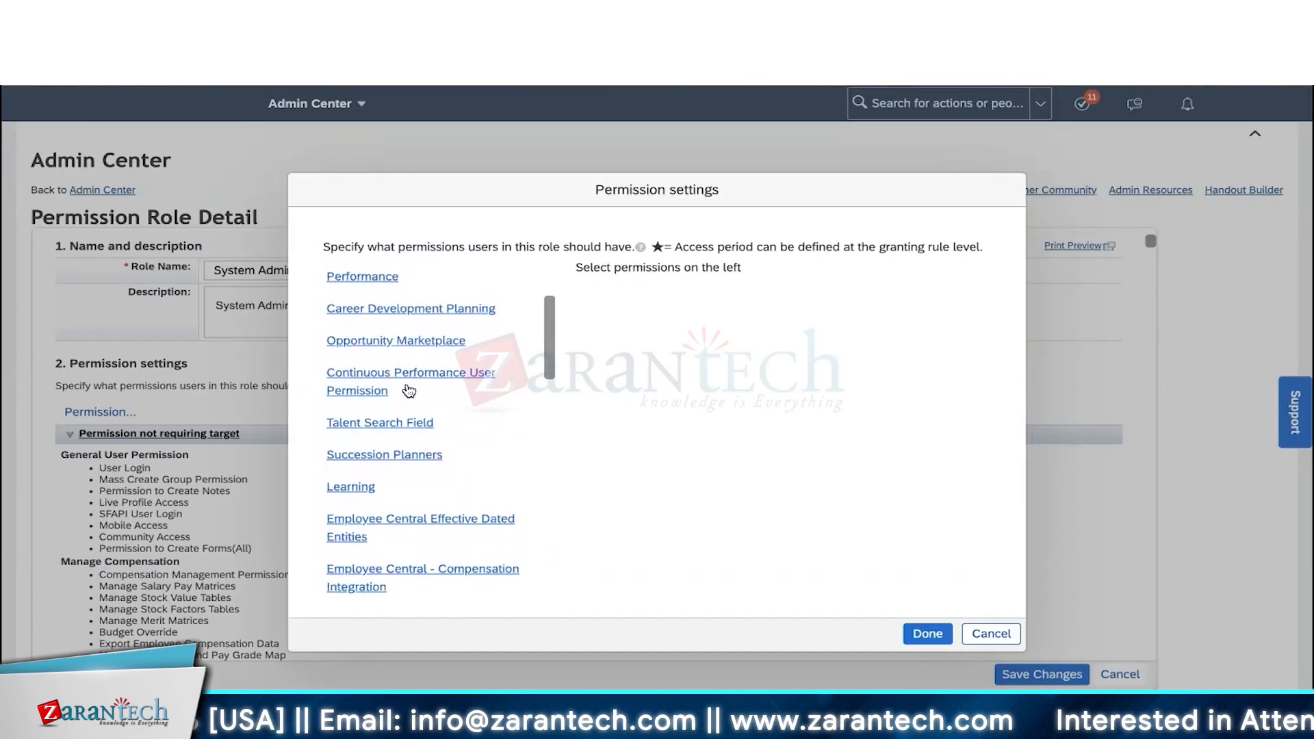
scroll(408, 390, "down", 4)
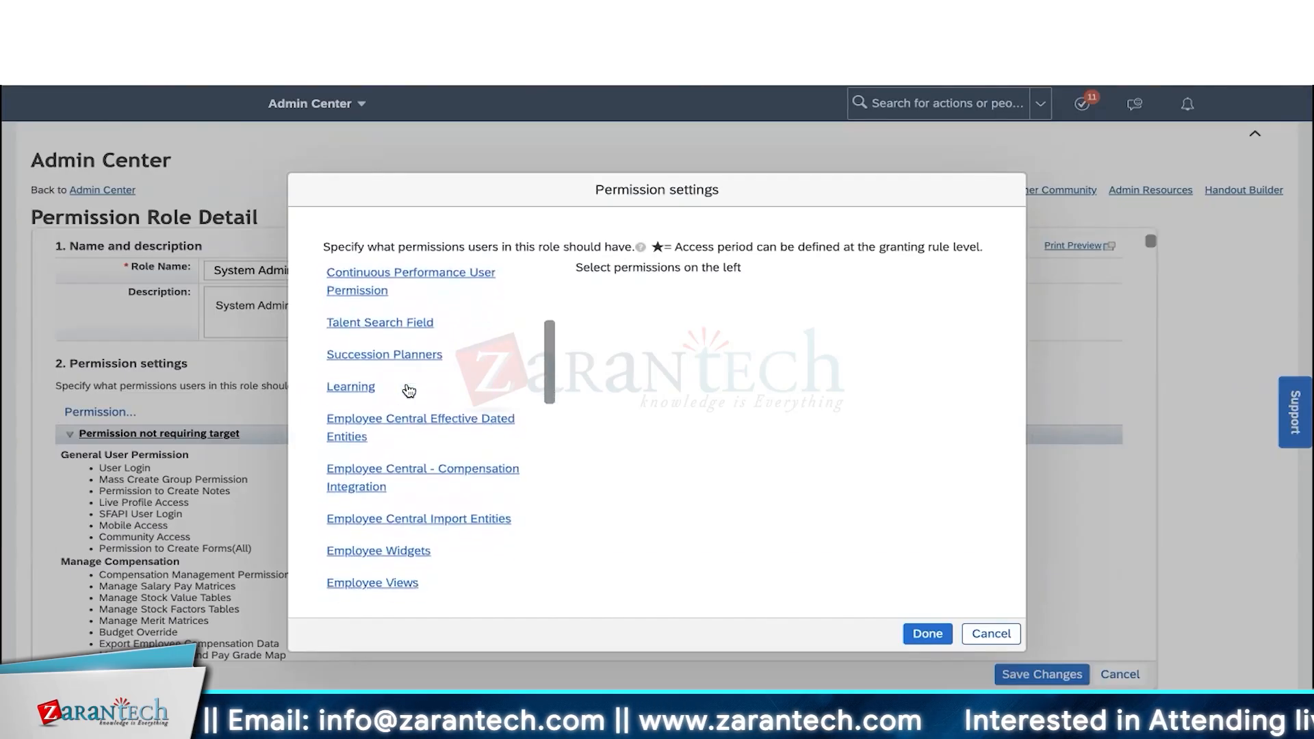
scroll(408, 390, "down", 2)
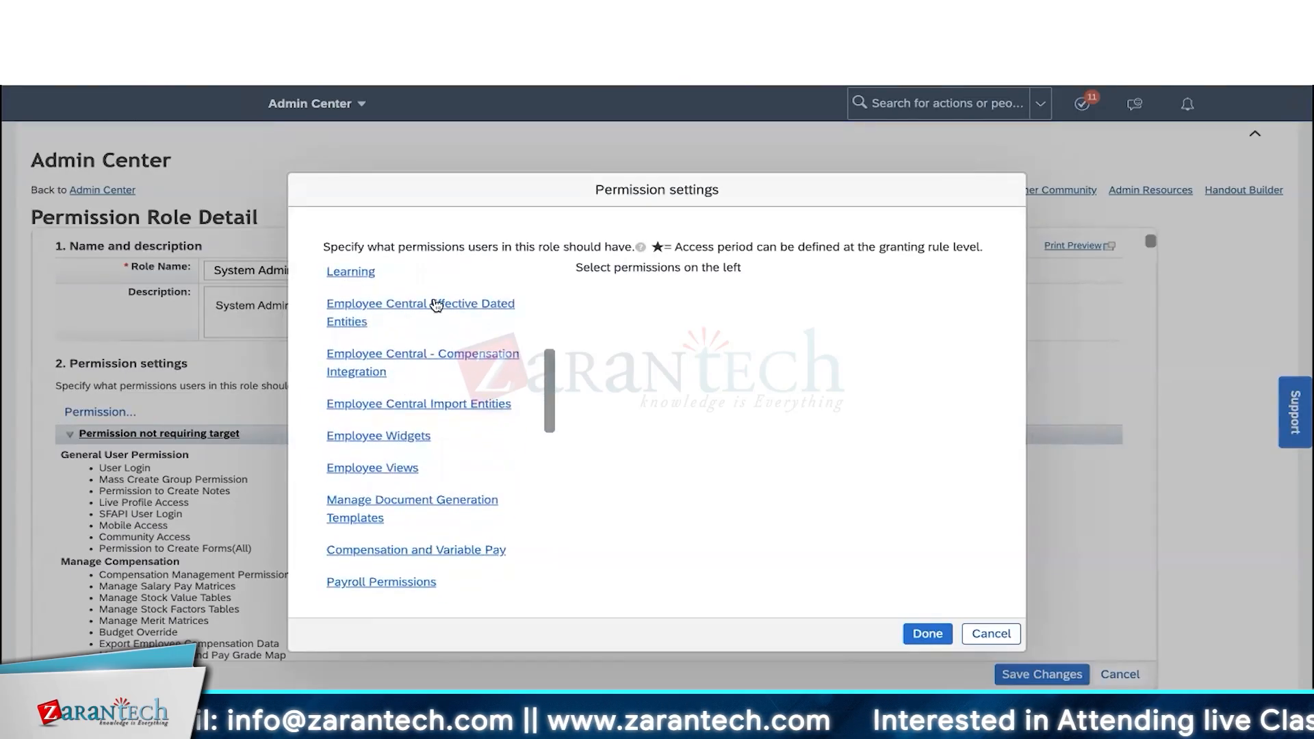
left_click(435, 305)
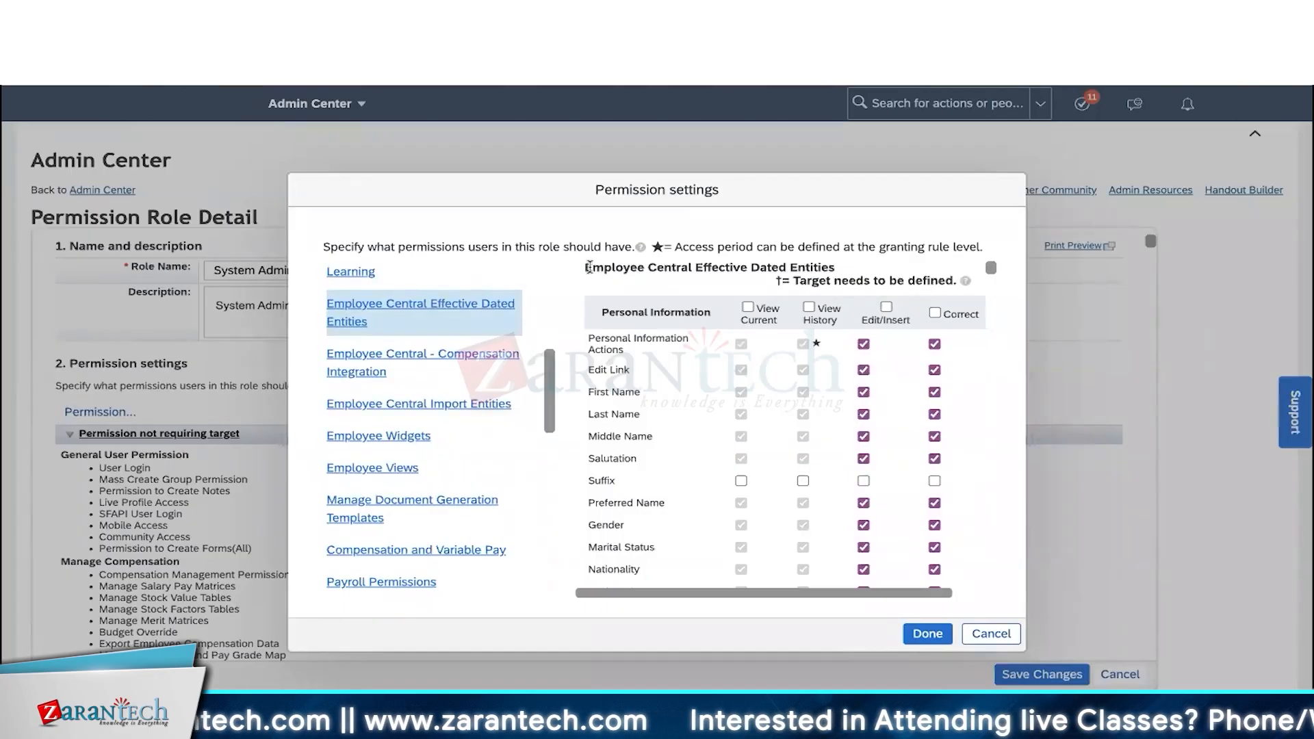
left_click_drag(587, 266, 841, 268)
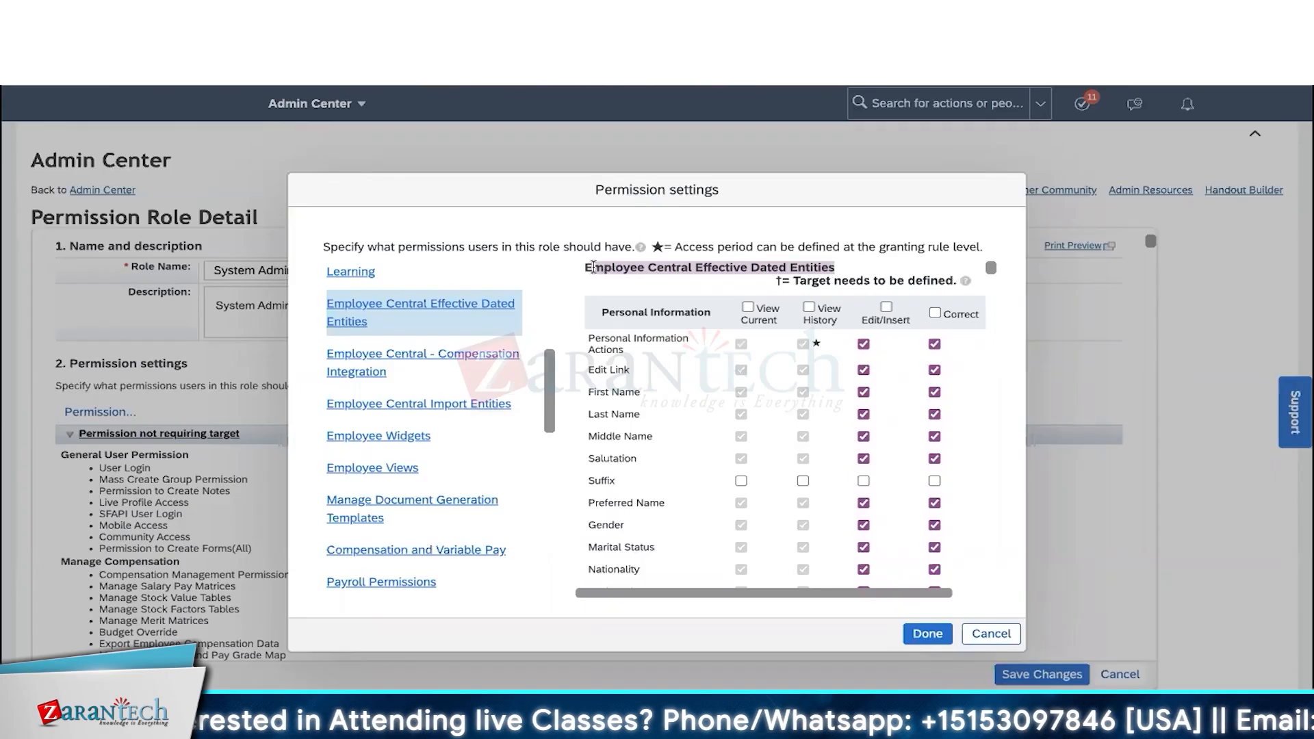
left_click(557, 344)
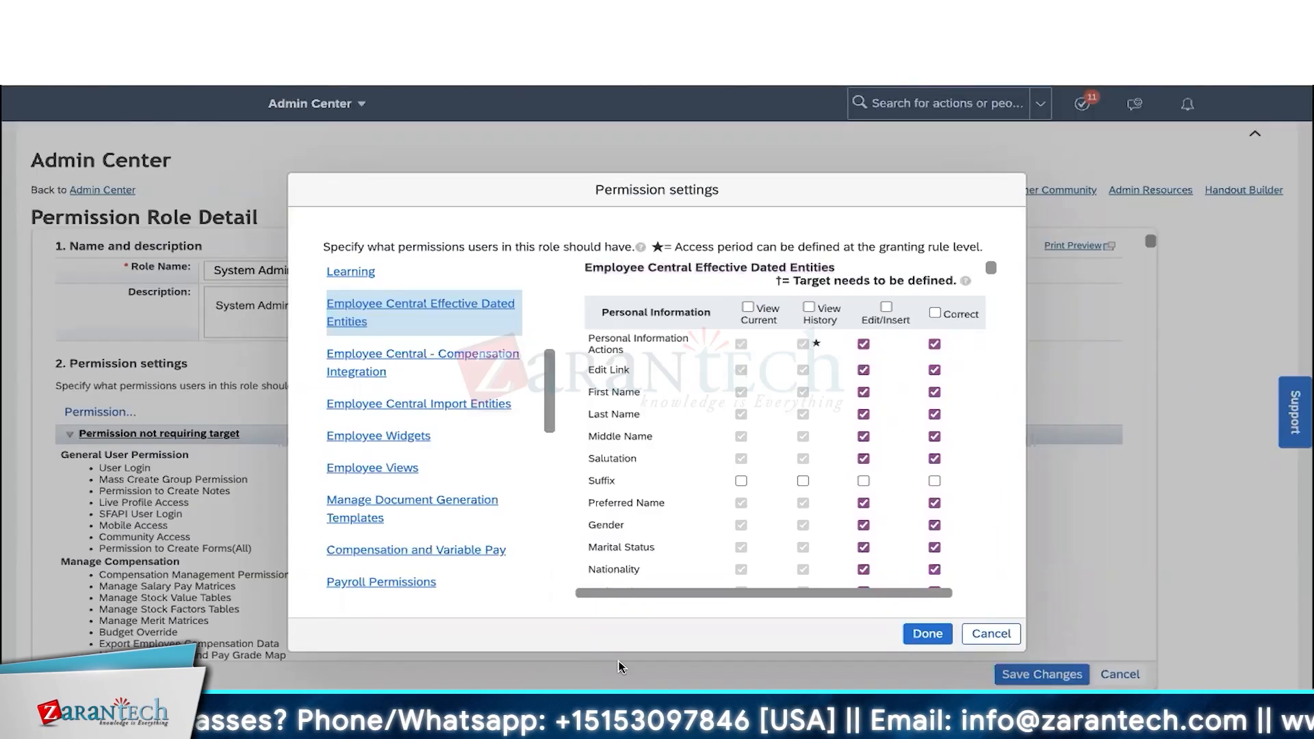
left_click(622, 667)
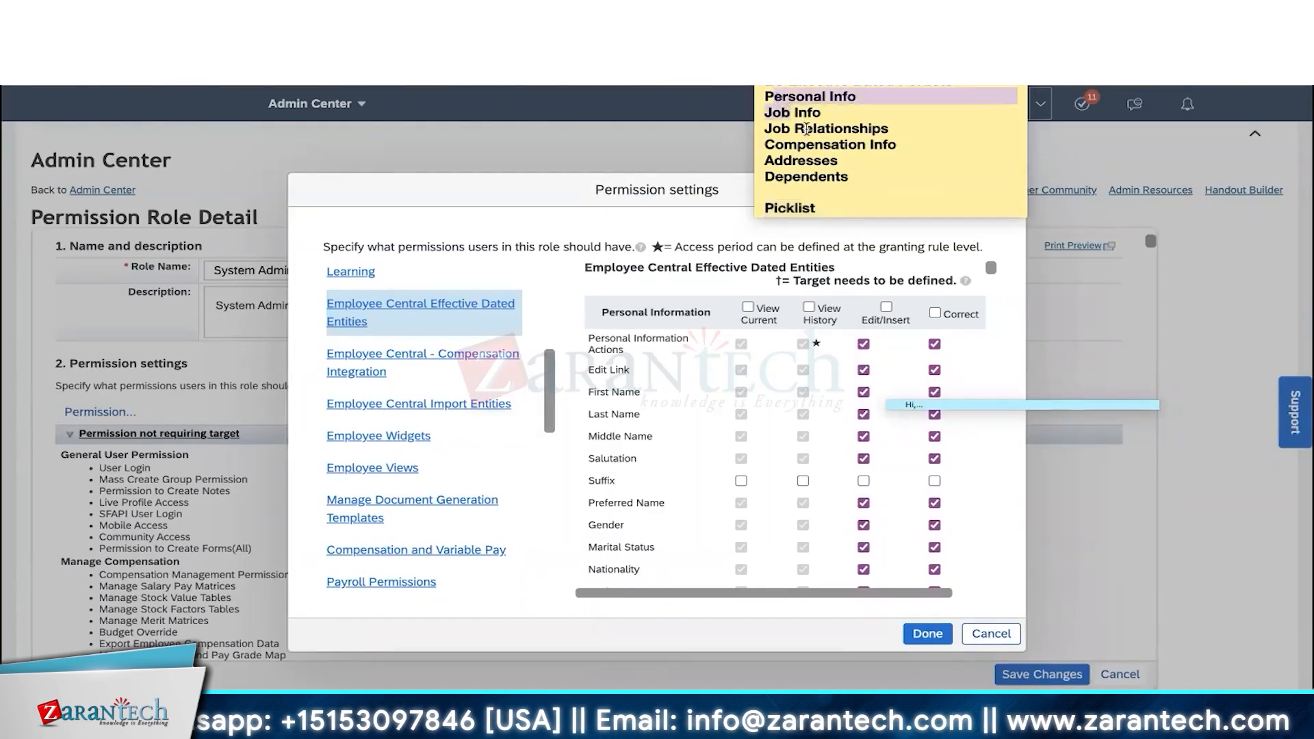
left_click_drag(850, 169, 748, 99)
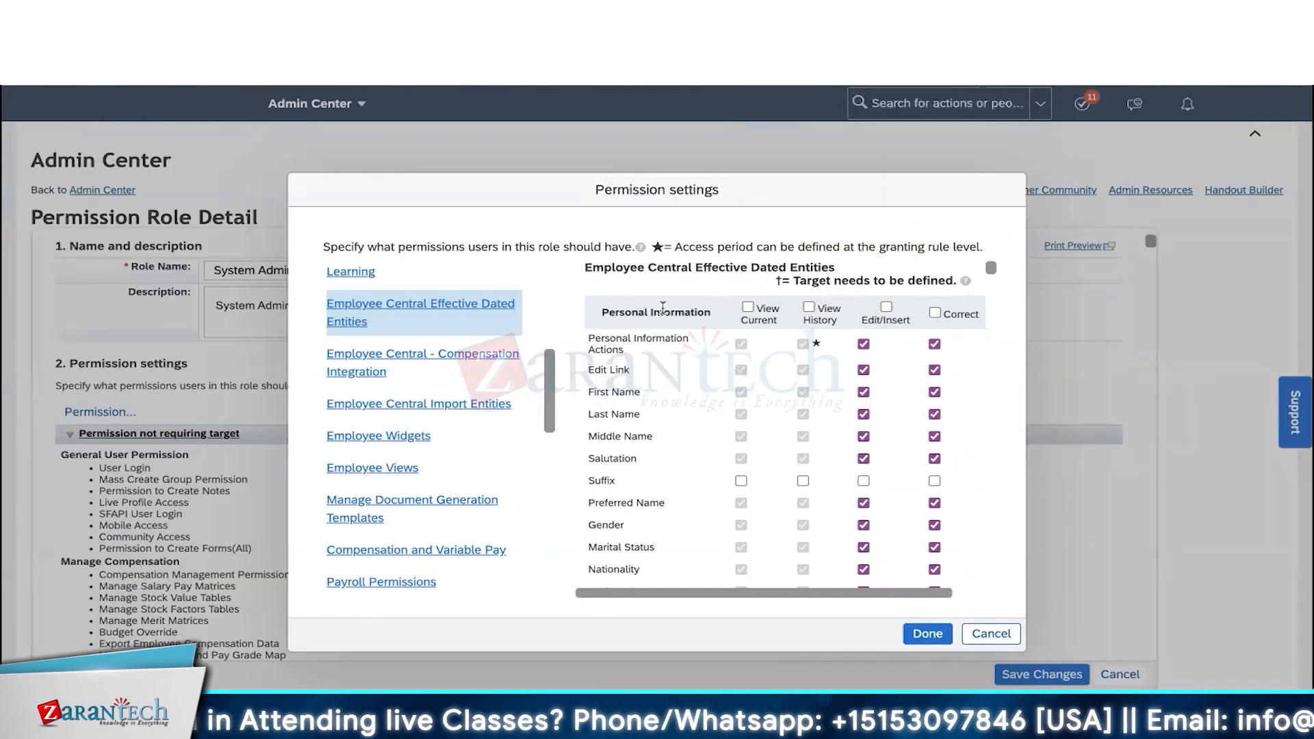
scroll(670, 429, "down", 10)
right_click(670, 428)
key("Escape")
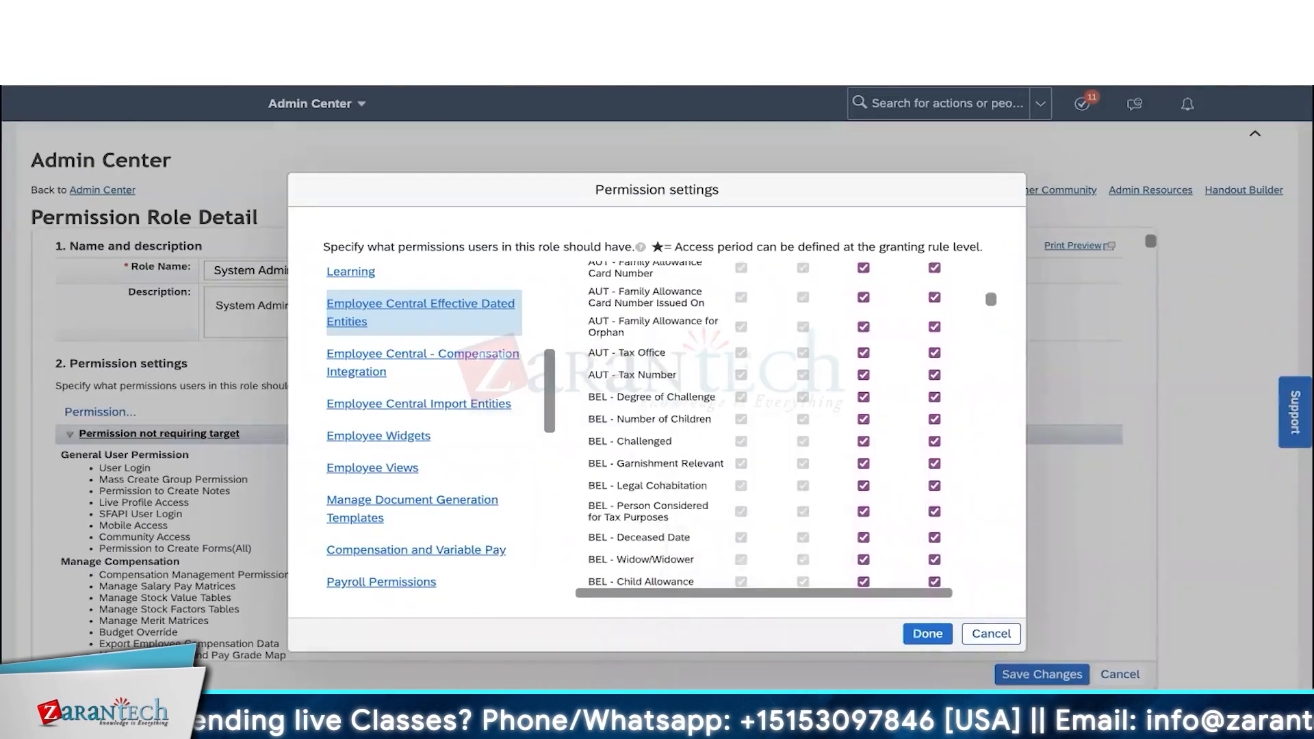
scroll(670, 455, "down", 15)
scroll(670, 455, "down", 20)
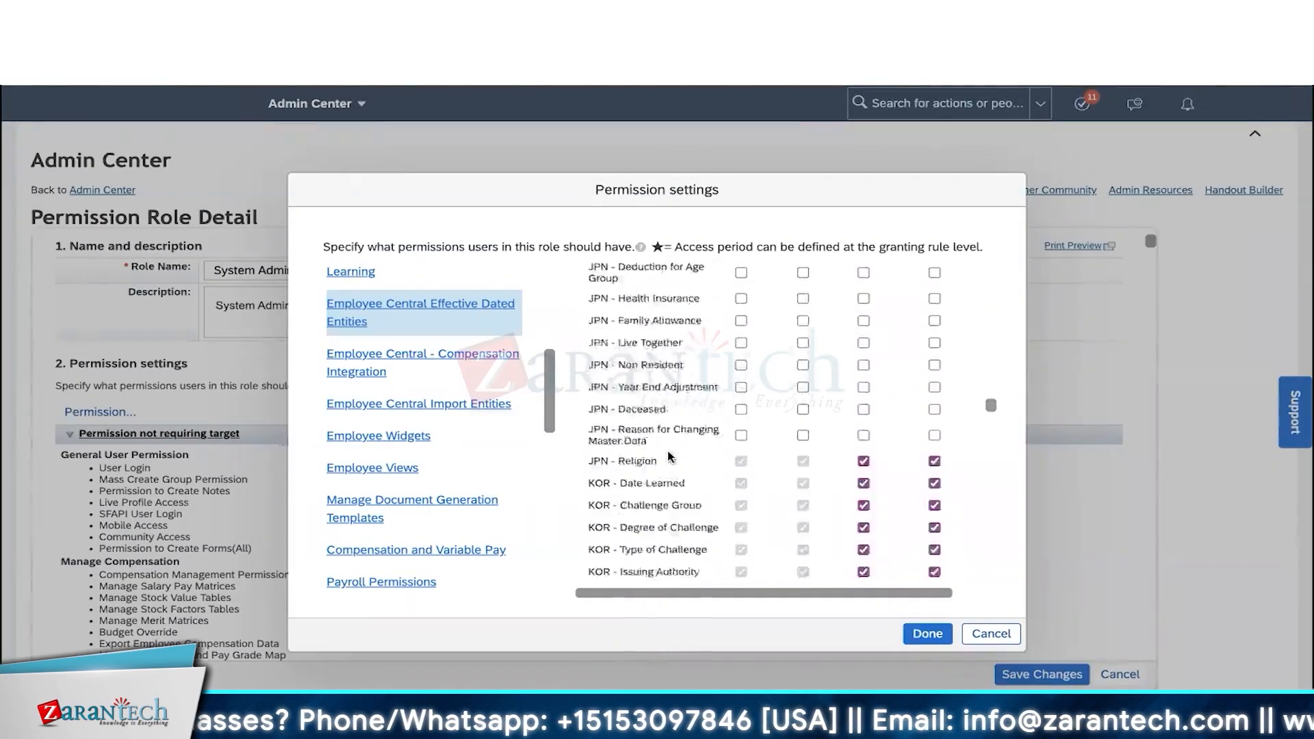
scroll(668, 451, "down", 20)
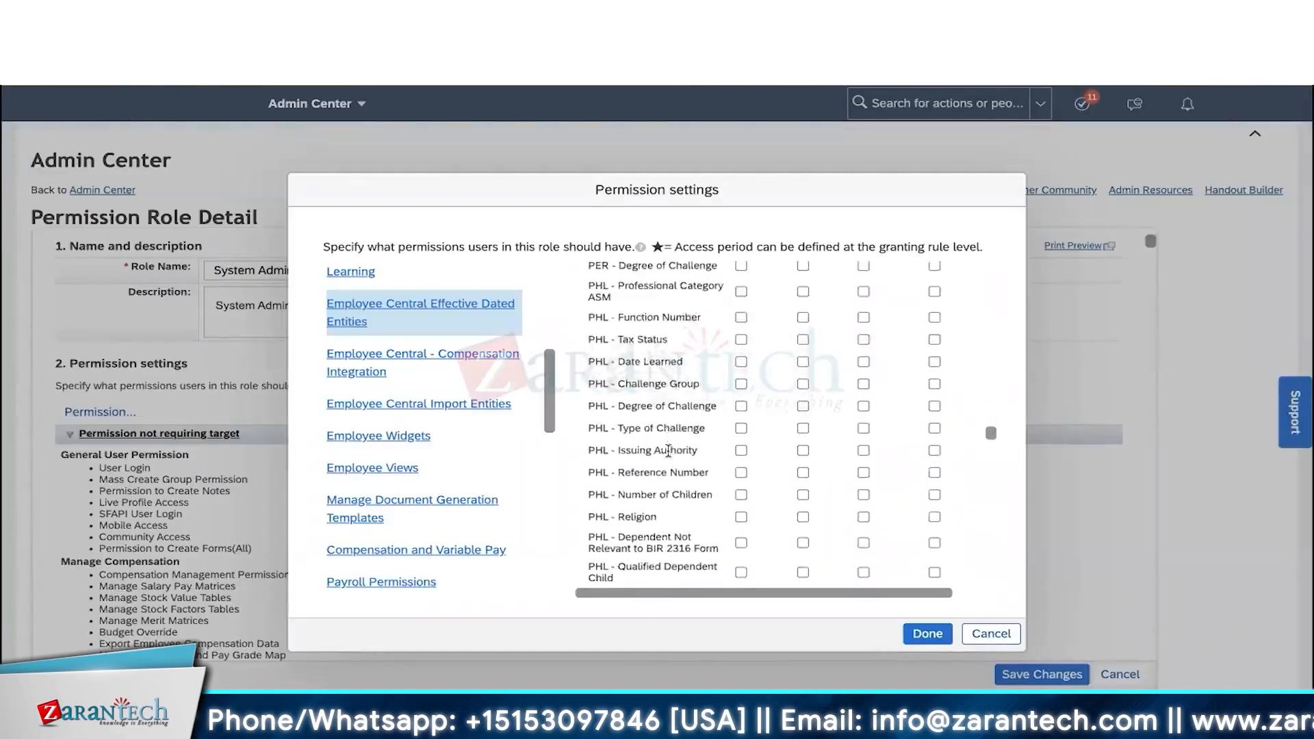
scroll(668, 451, "down", 20)
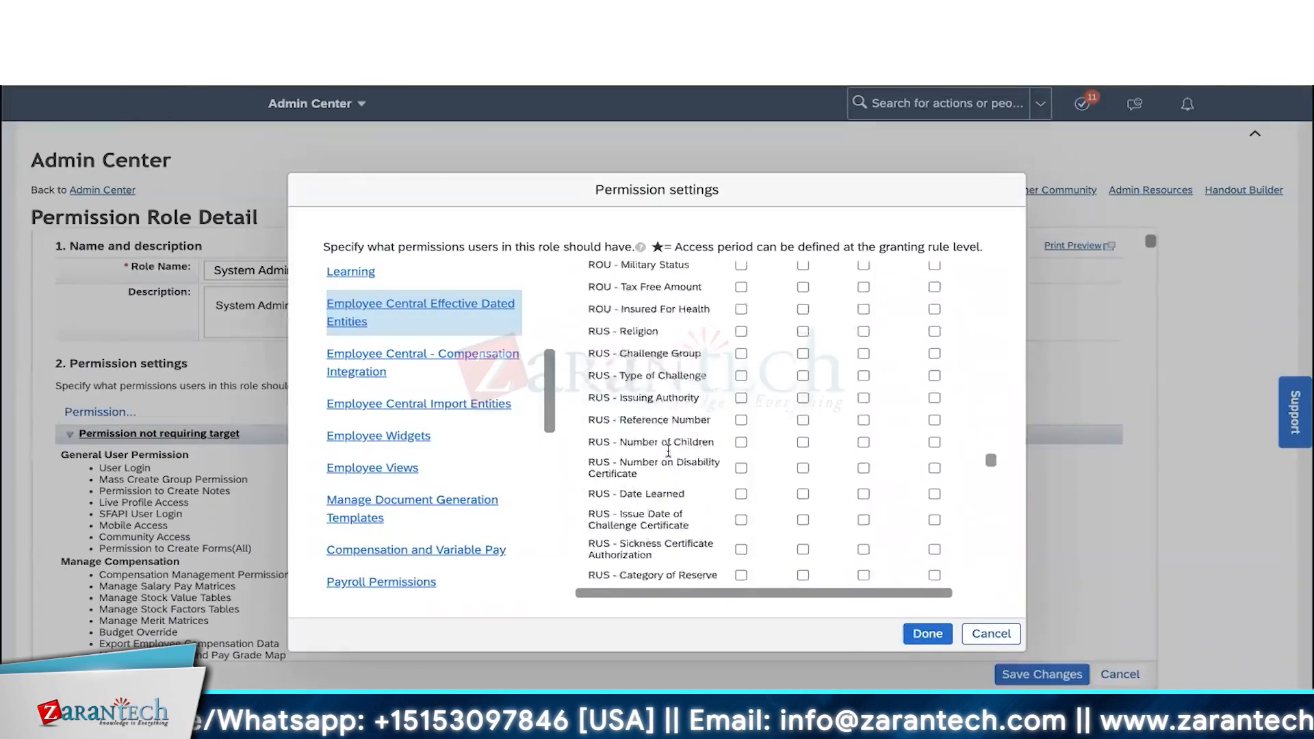
scroll(668, 451, "down", 20)
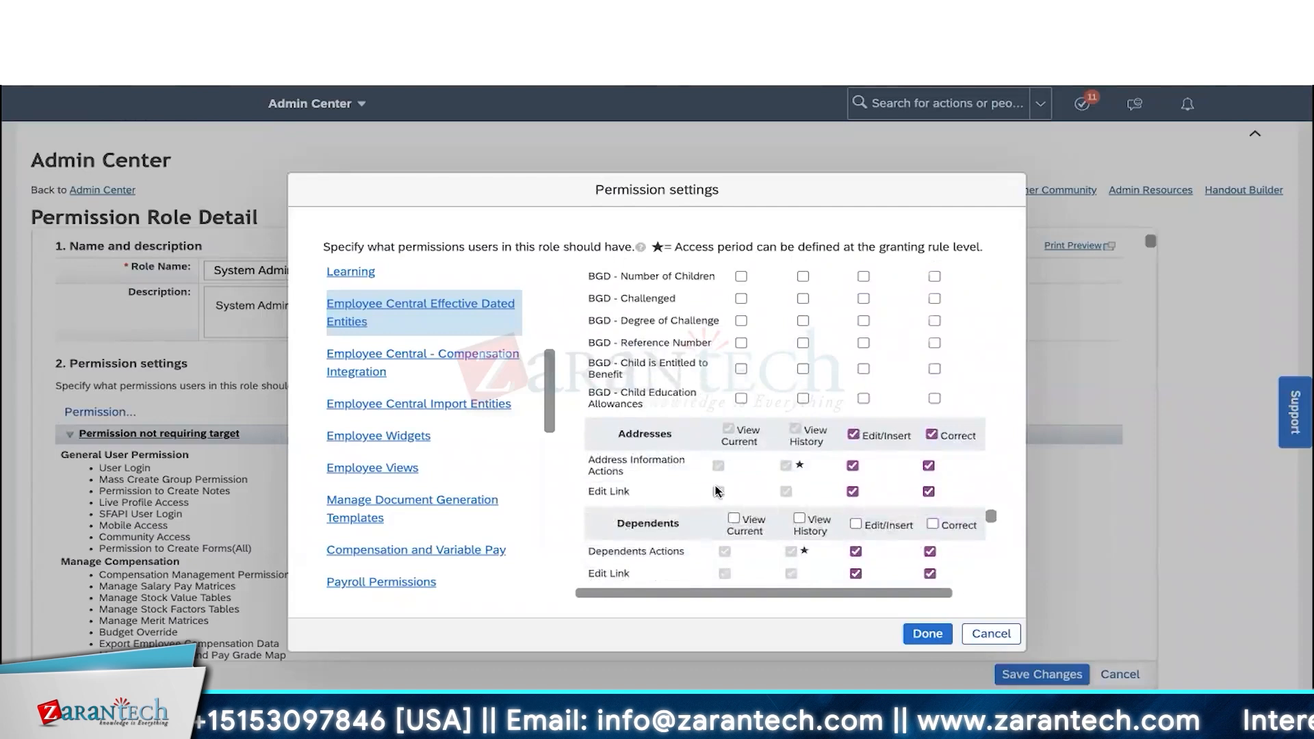
scroll(717, 490, "down", 10)
scroll(778, 489, "down", 10)
scroll(778, 488, "down", 15)
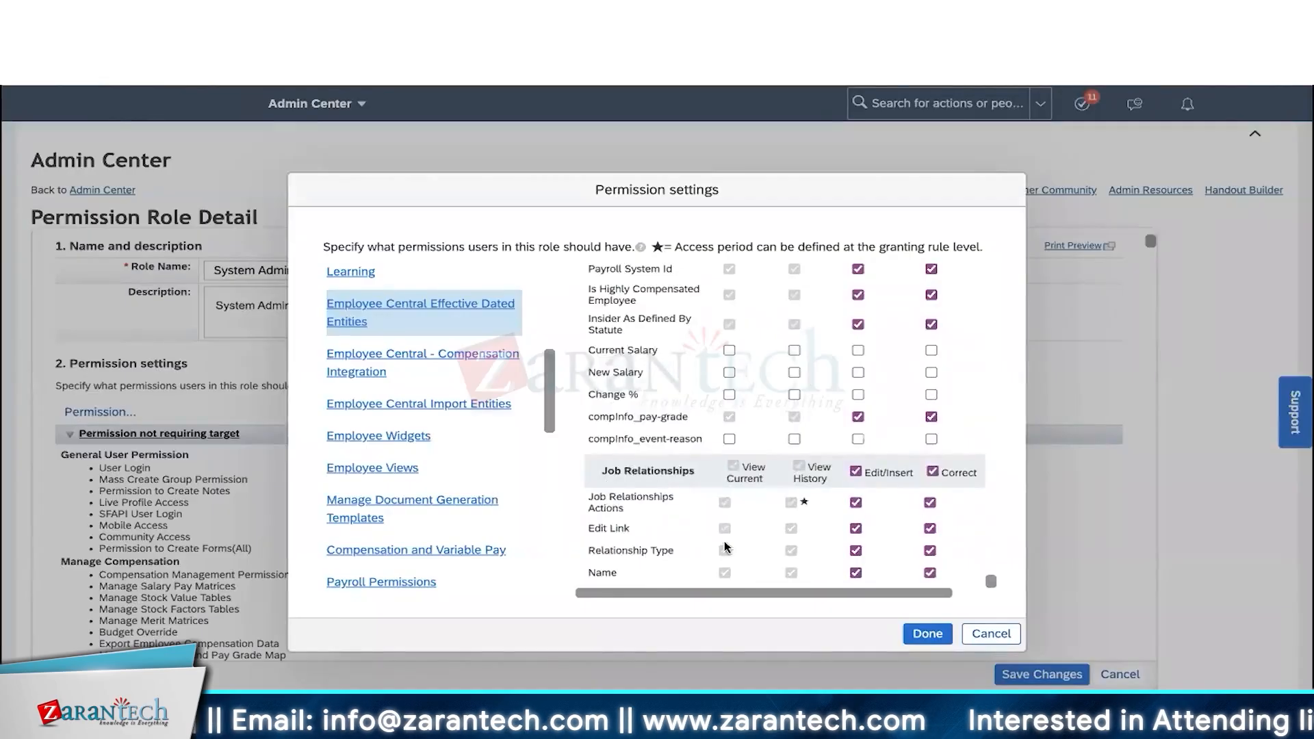
scroll(760, 370, "up", 8)
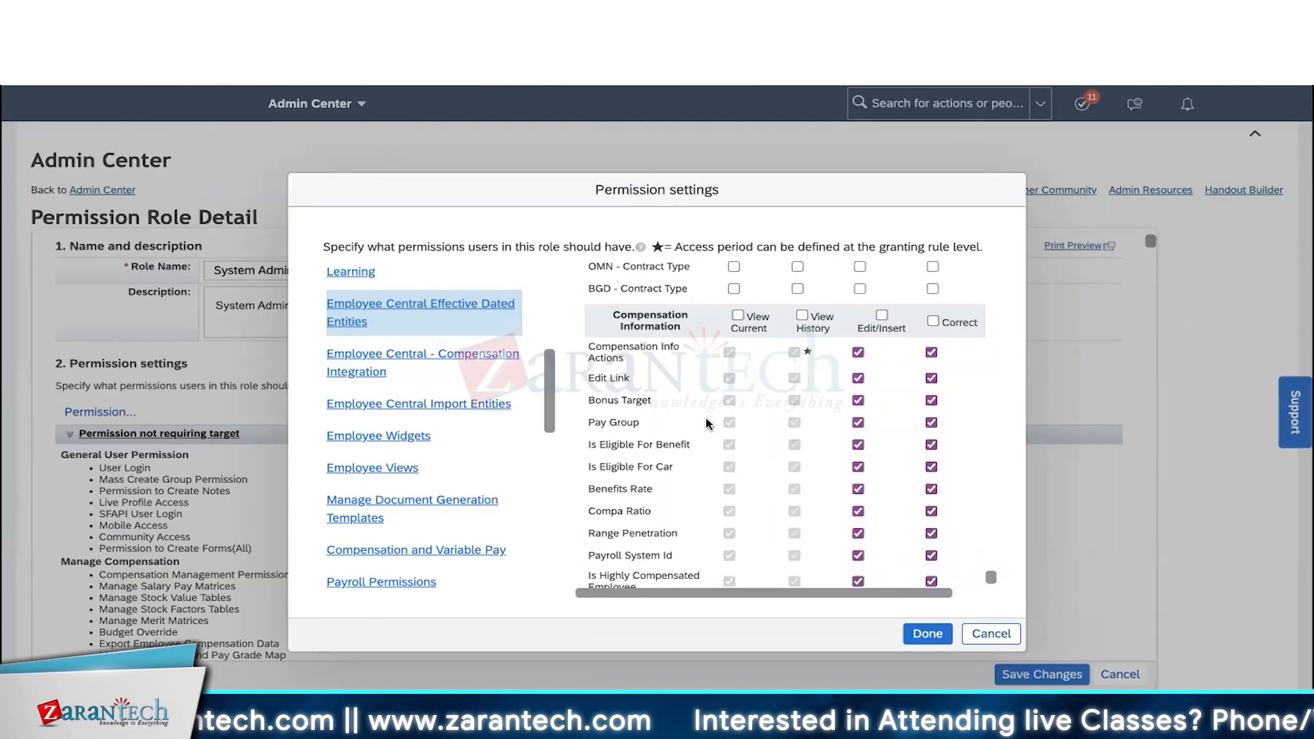
scroll(717, 362, "right", 1)
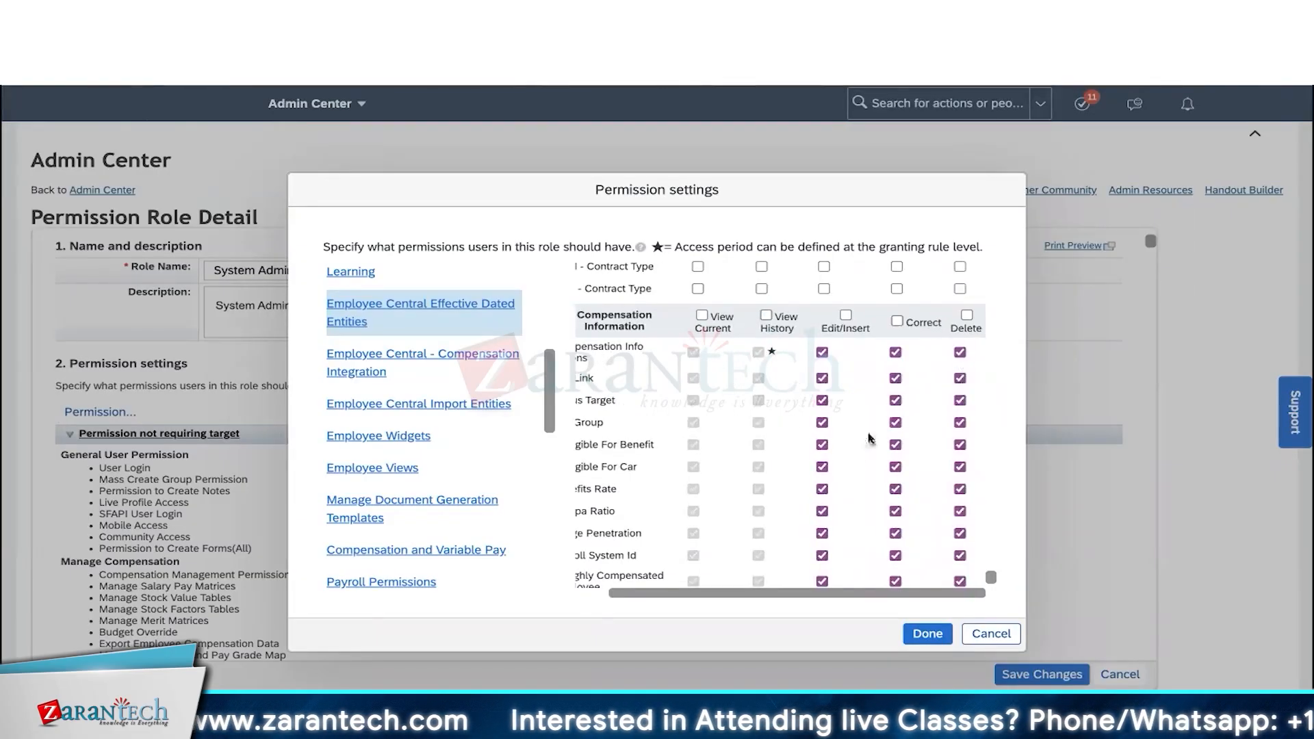
scroll(794, 460, "left", 1)
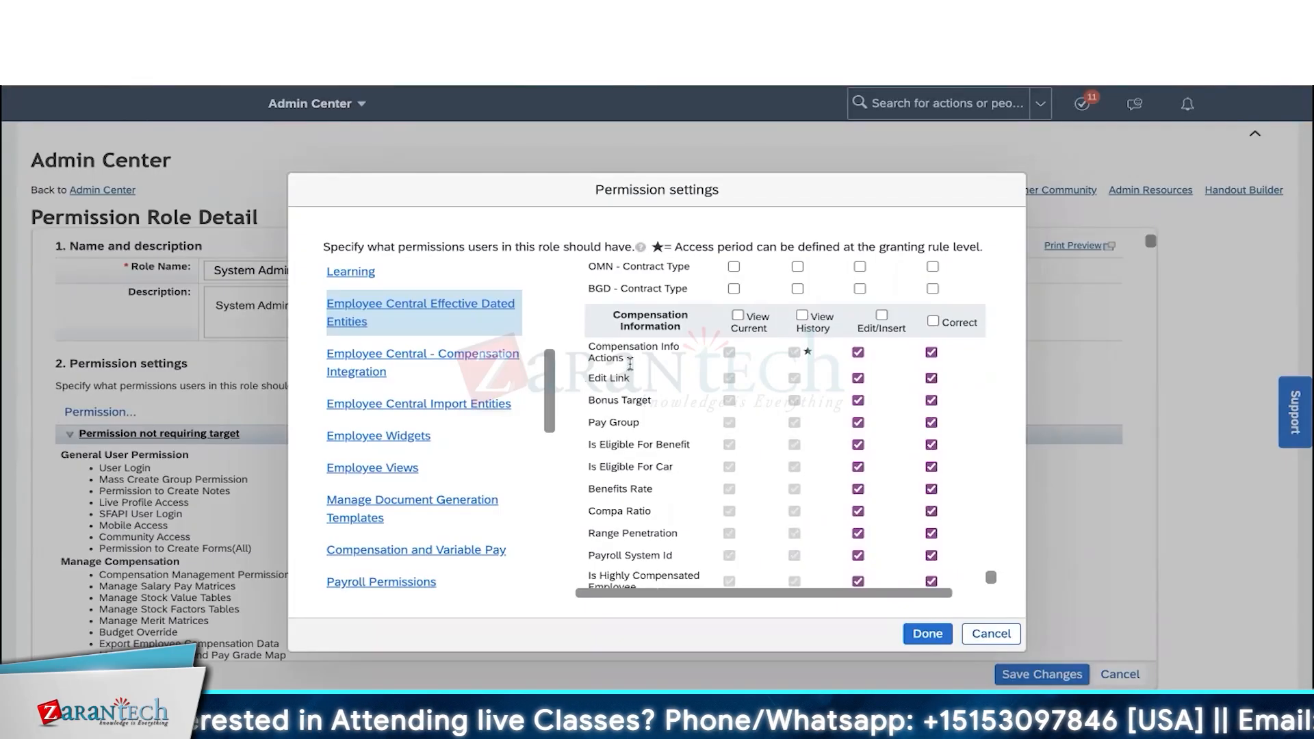
- Clear Delete, Correct, Edit/Insert, View History and View Current for Is Eligible For Car
left_click_drag(620, 311, 696, 326)
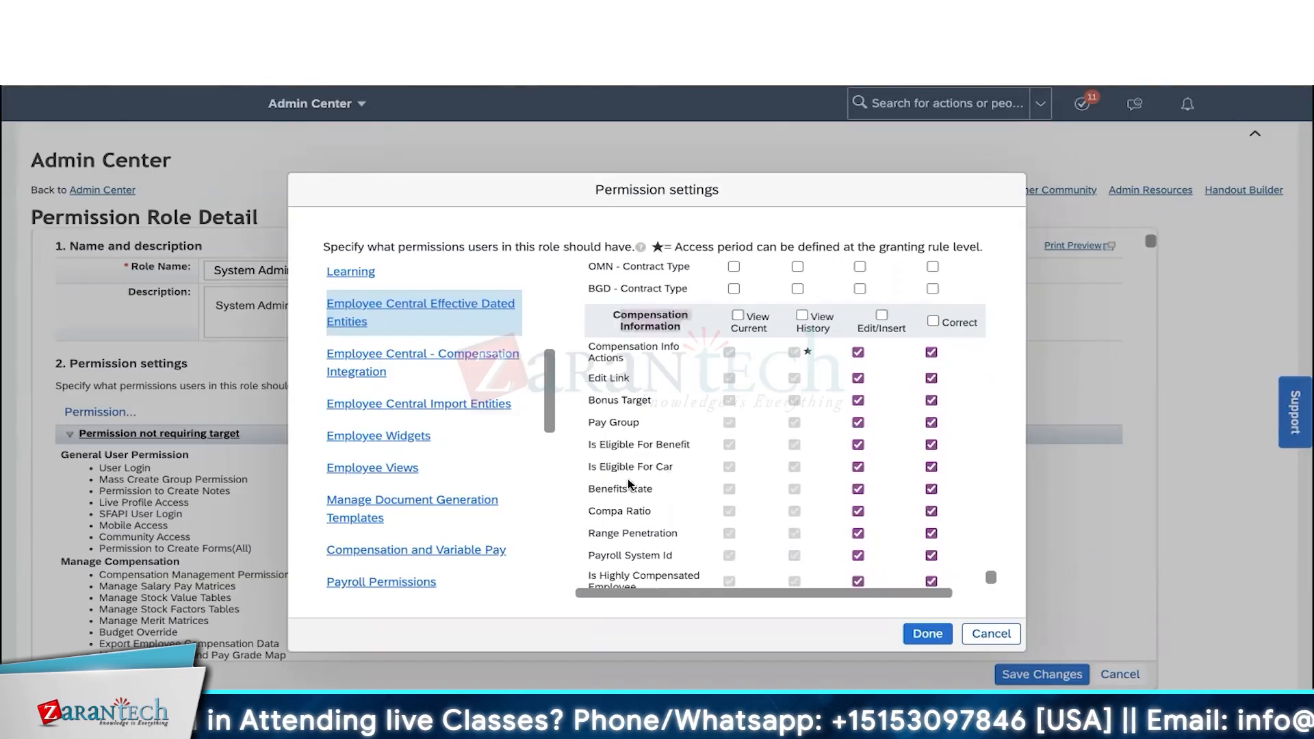
left_click_drag(601, 473, 746, 477)
scroll(746, 477, "right", 1)
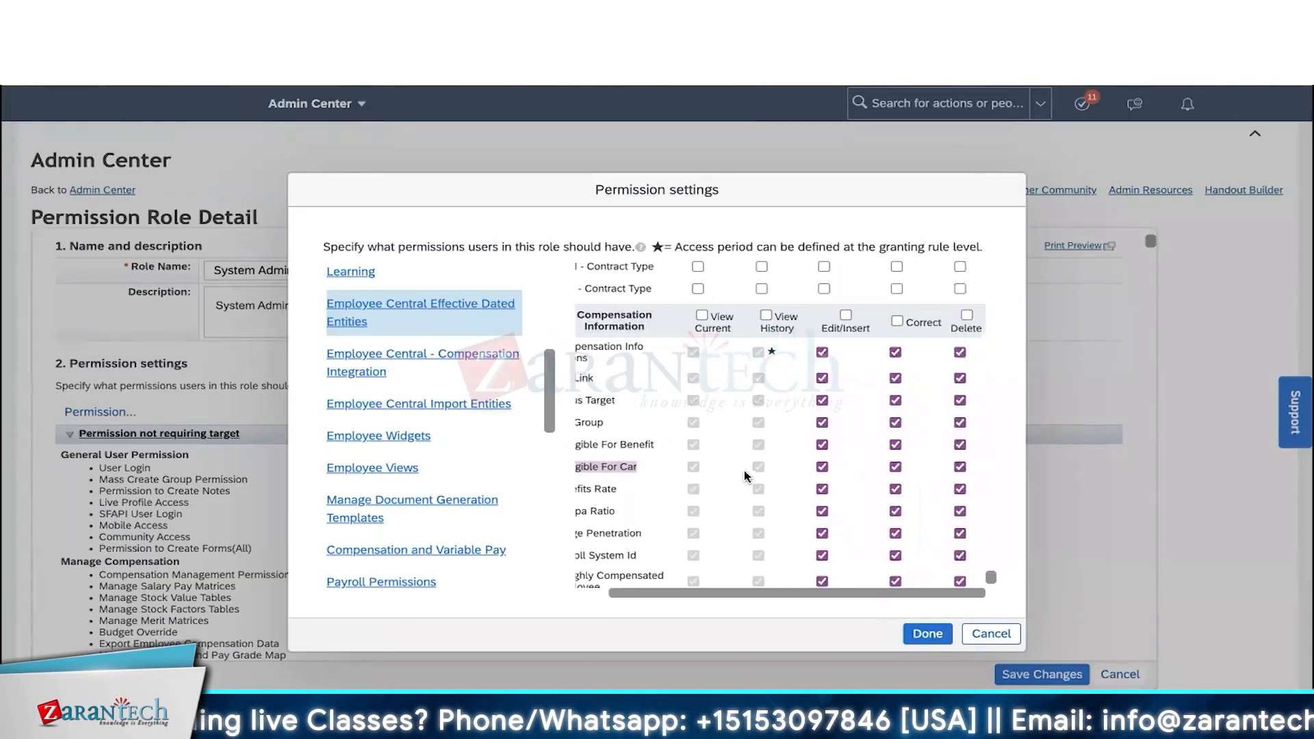
left_click(960, 466)
left_click(895, 467)
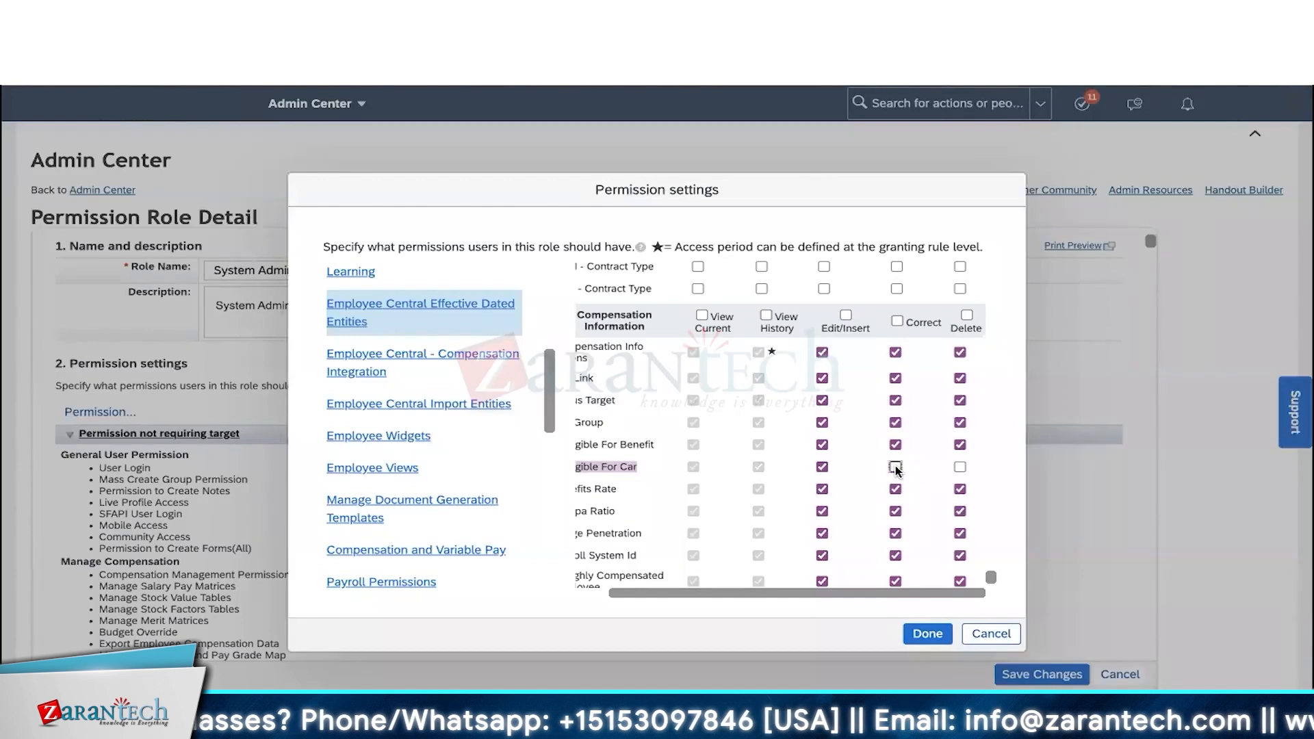
left_click(822, 467)
left_click(758, 467)
left_click(693, 467)
scroll(774, 478, "left", 1)
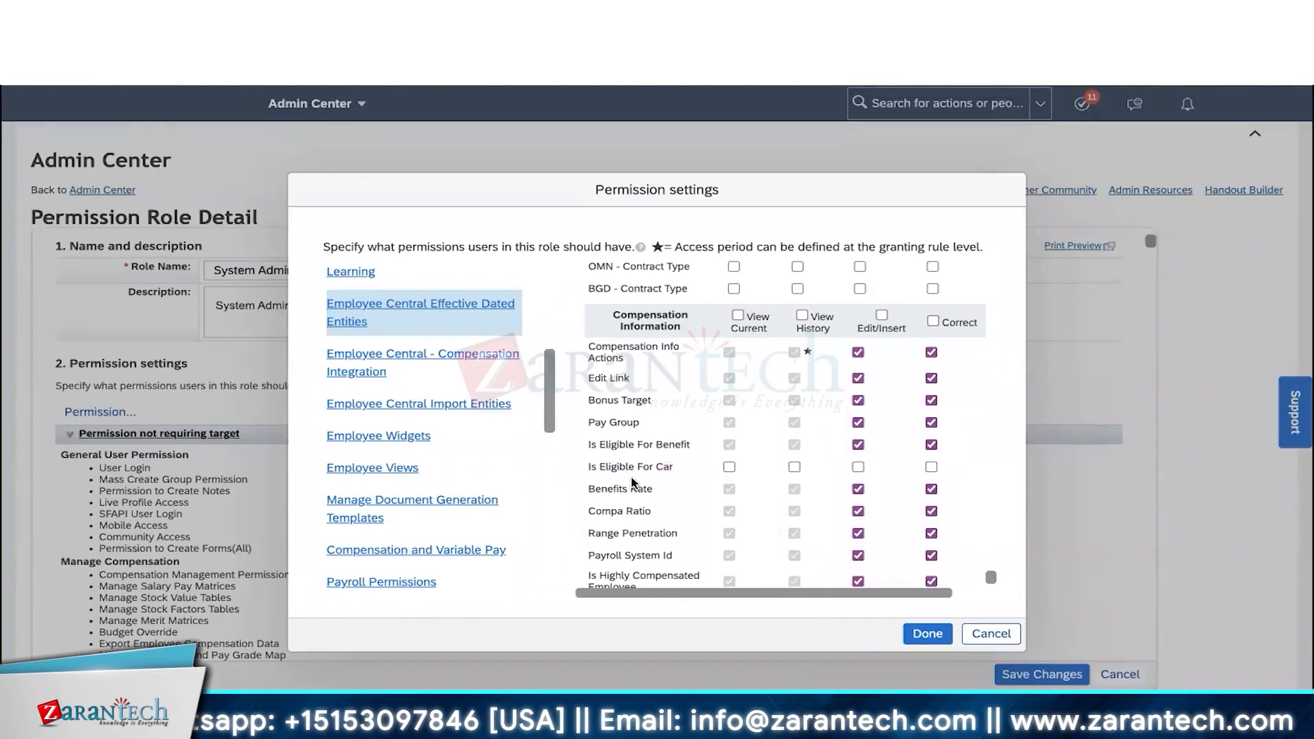
- Grant Is Eligible For Car only View Current and View History access
left_click_drag(674, 469, 586, 472)
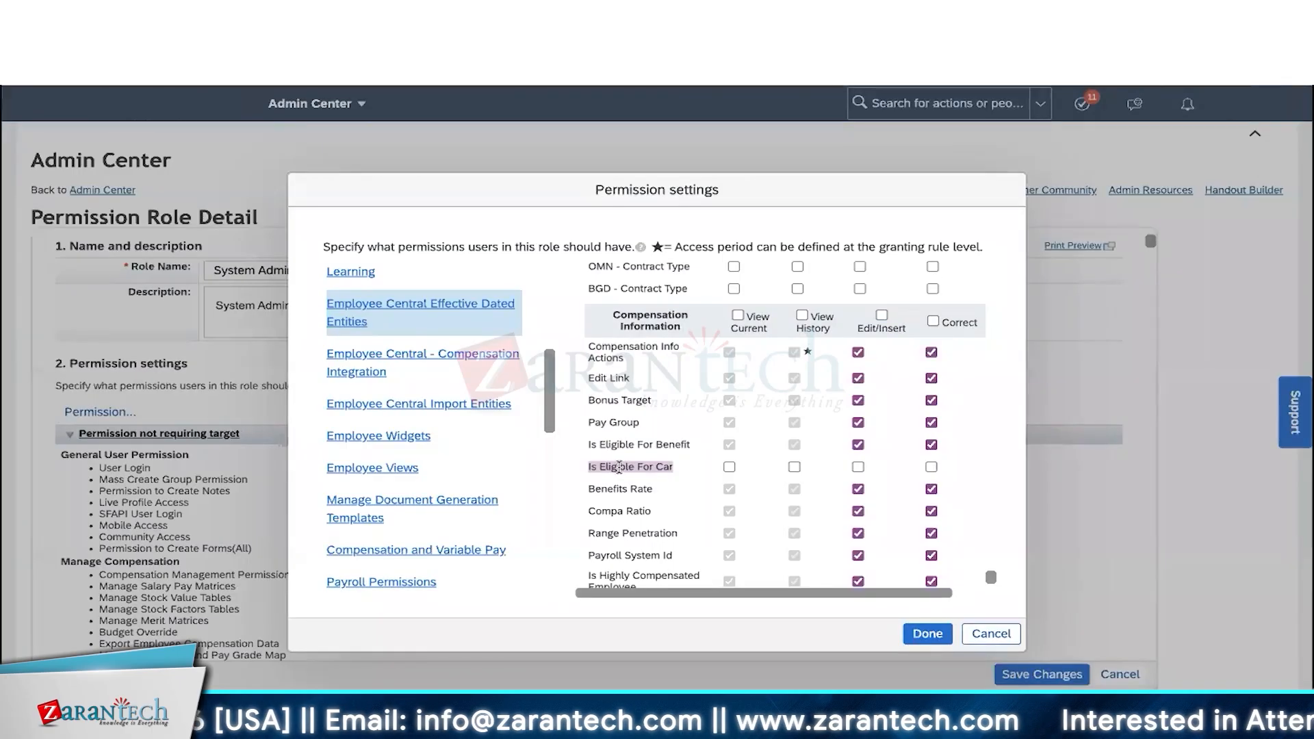
left_click(729, 466)
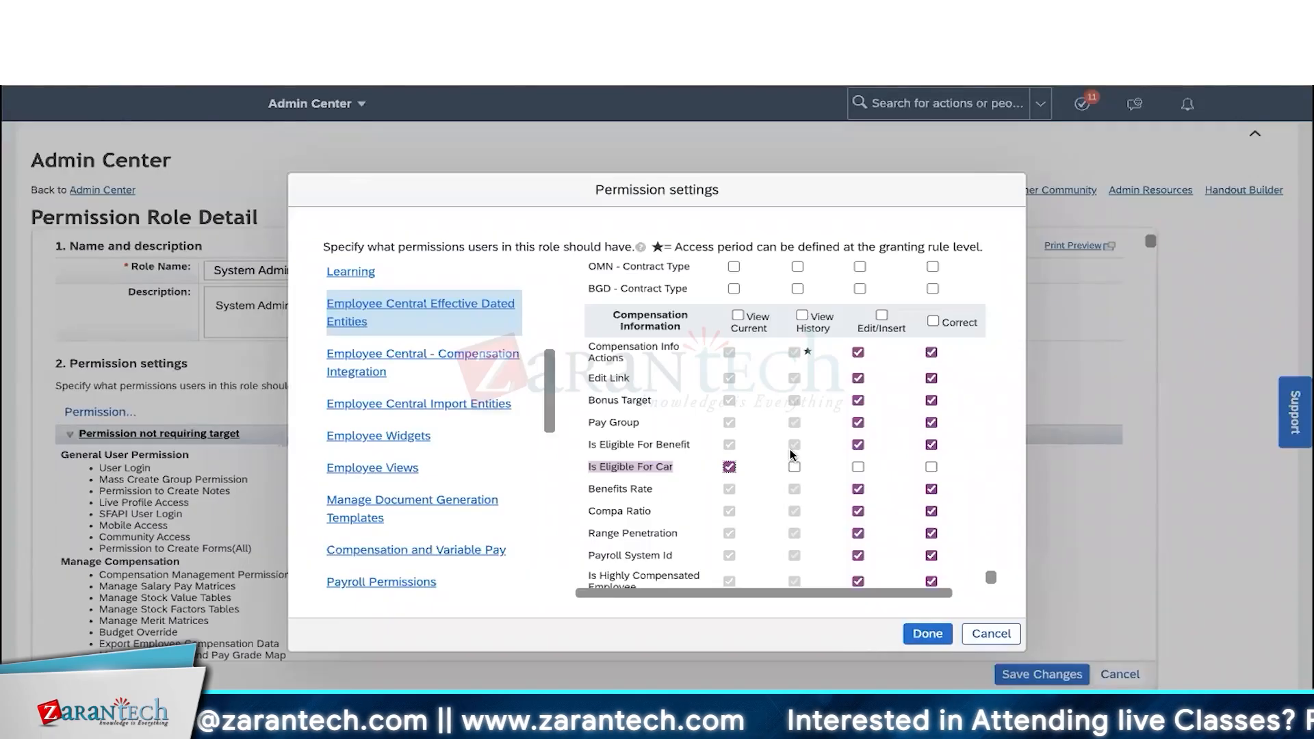
left_click(794, 466)
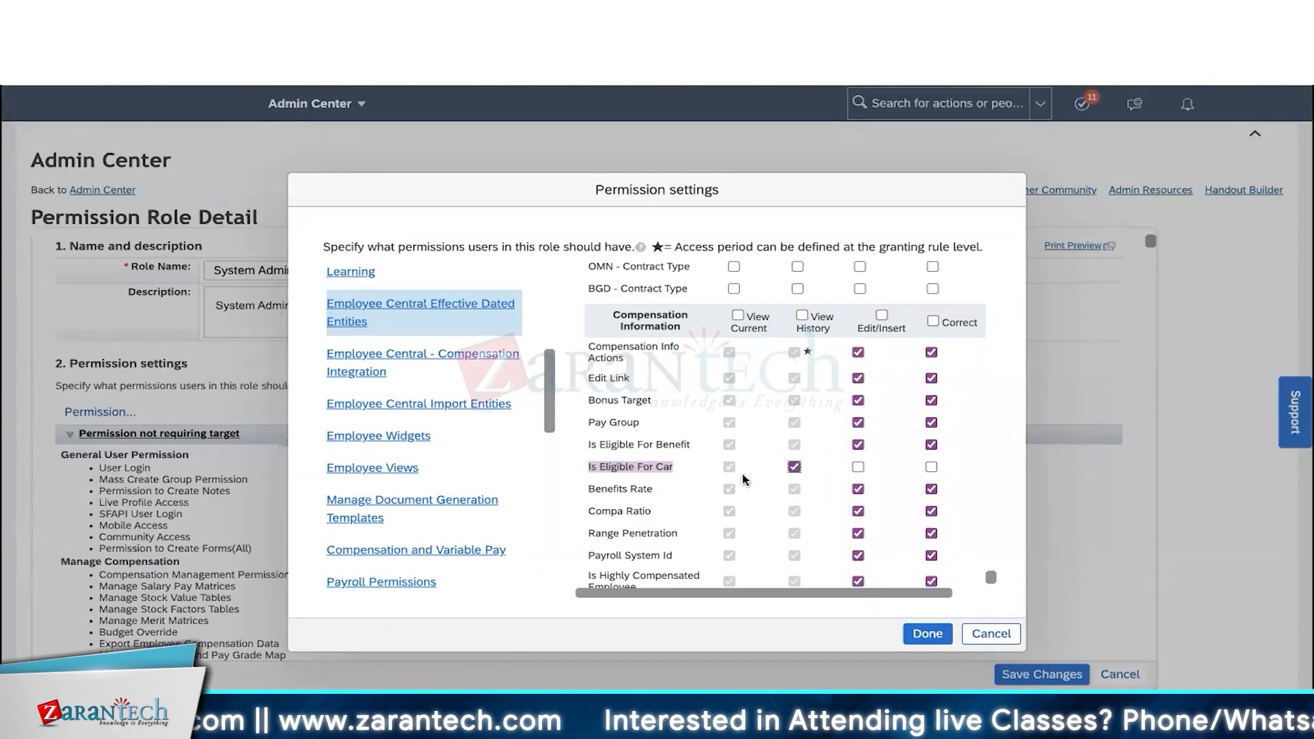
scroll(808, 472, "right", 1)
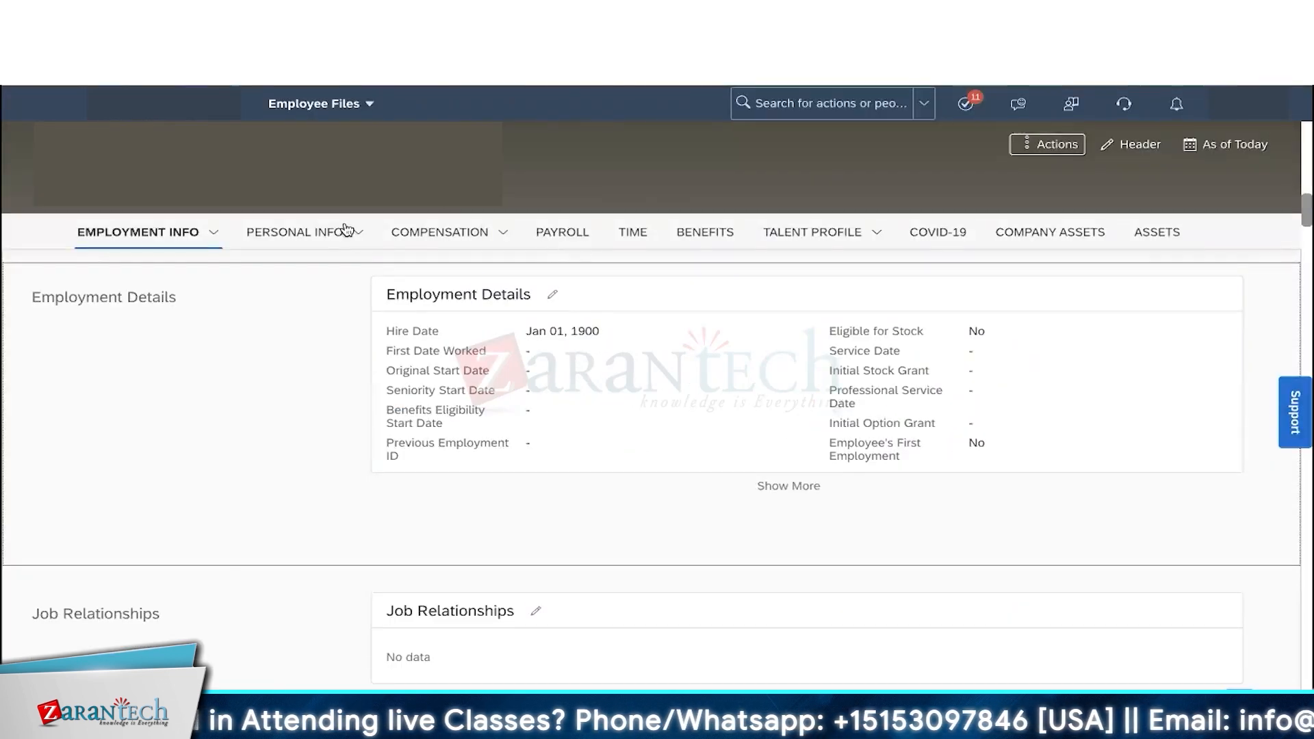
- Show the employee's Compensation tab and find Is Eligible For Benefit in Current Pay
left_click(427, 233)
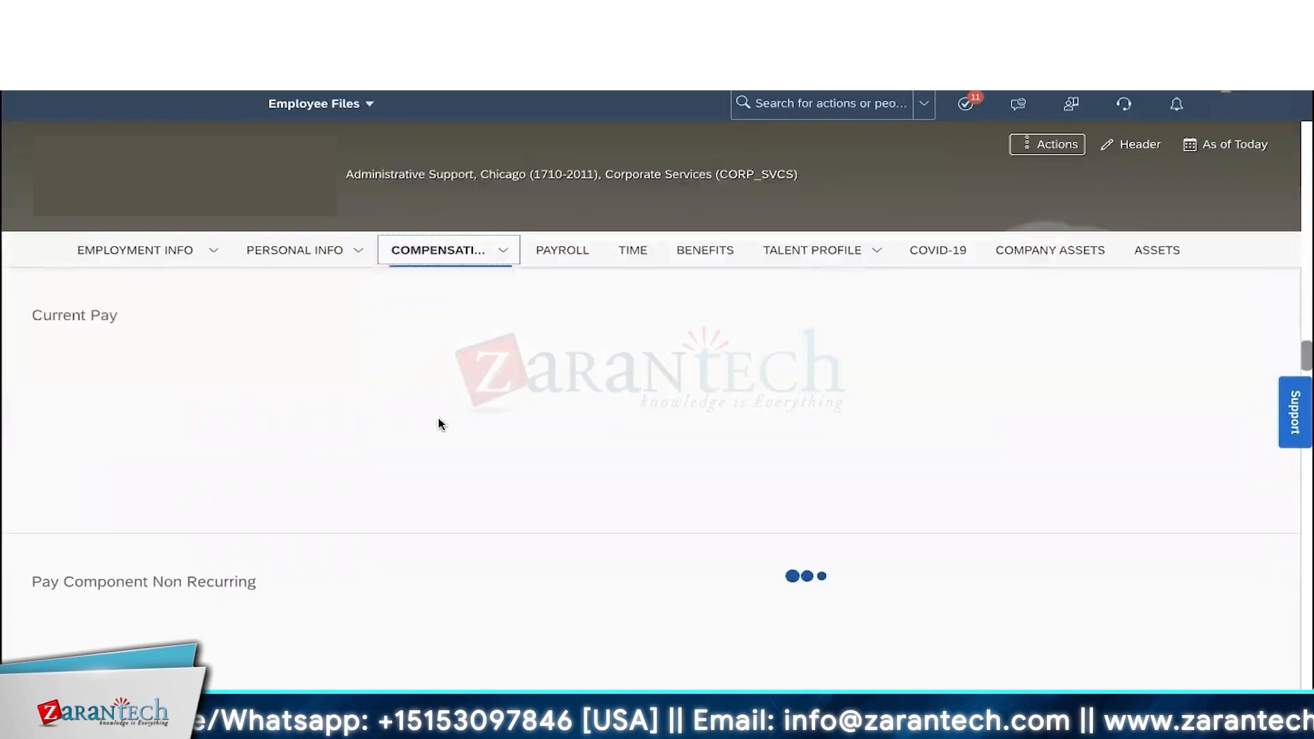
scroll(520, 466, "down", 5)
scroll(534, 489, "up", 1)
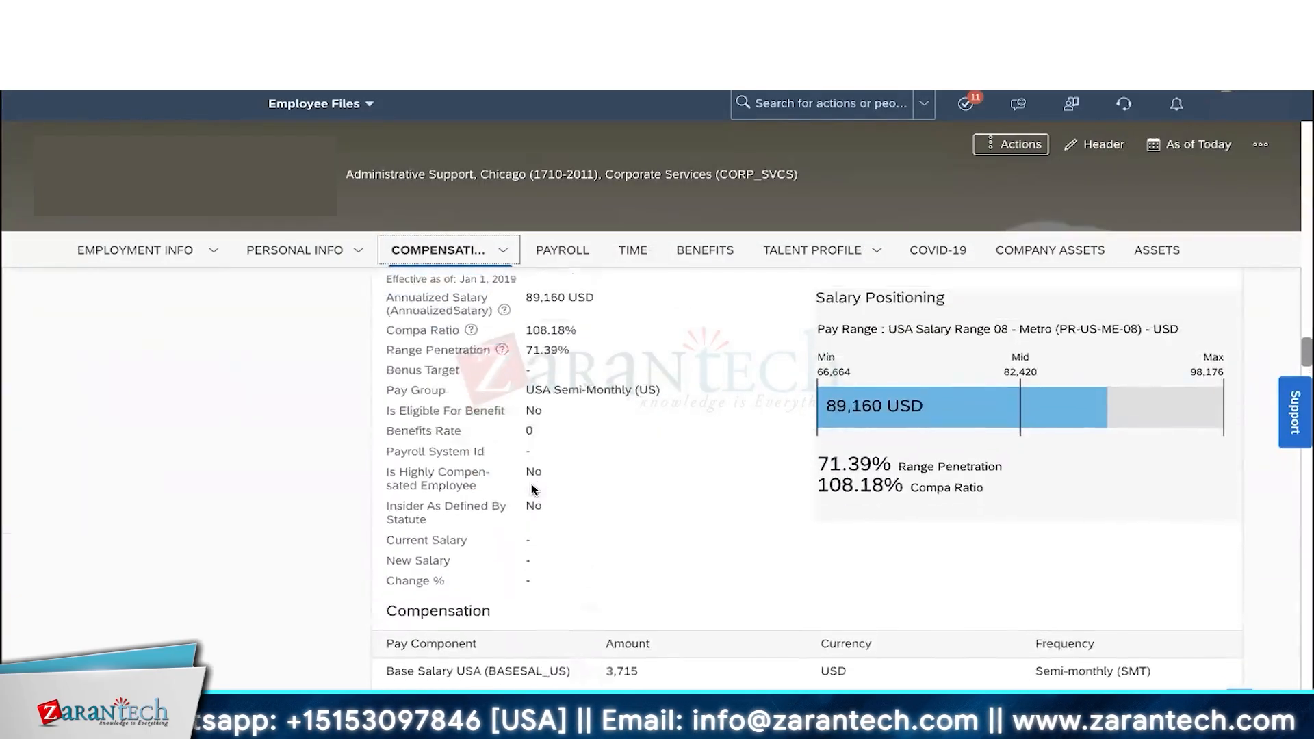
left_click_drag(386, 418, 506, 422)
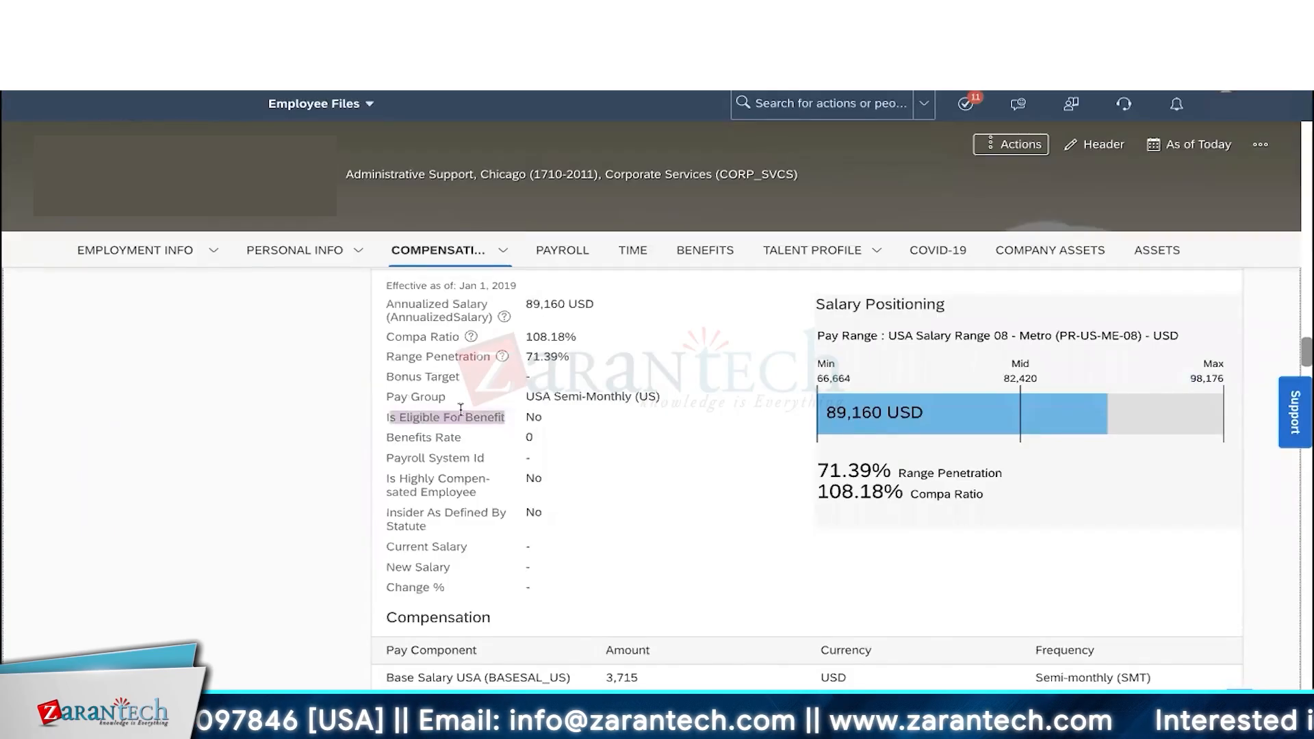
scroll(471, 416, "up", 1)
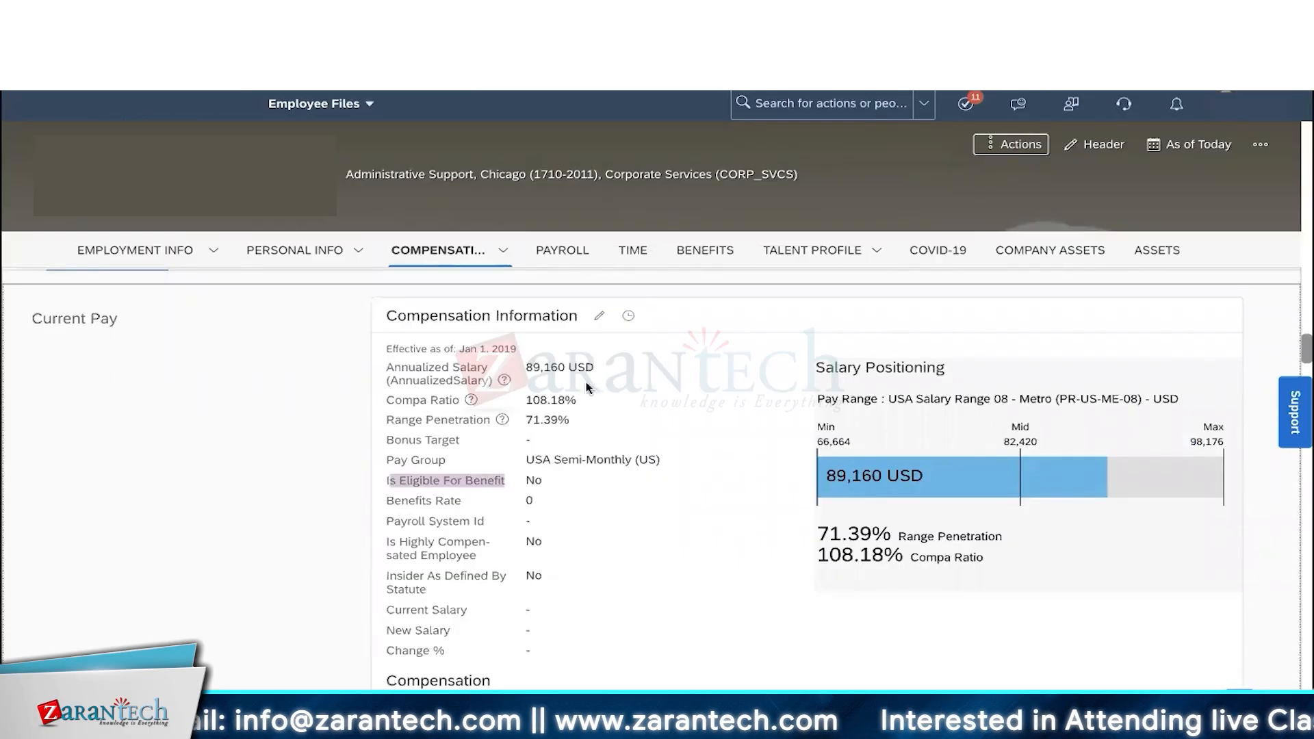
left_click(601, 318)
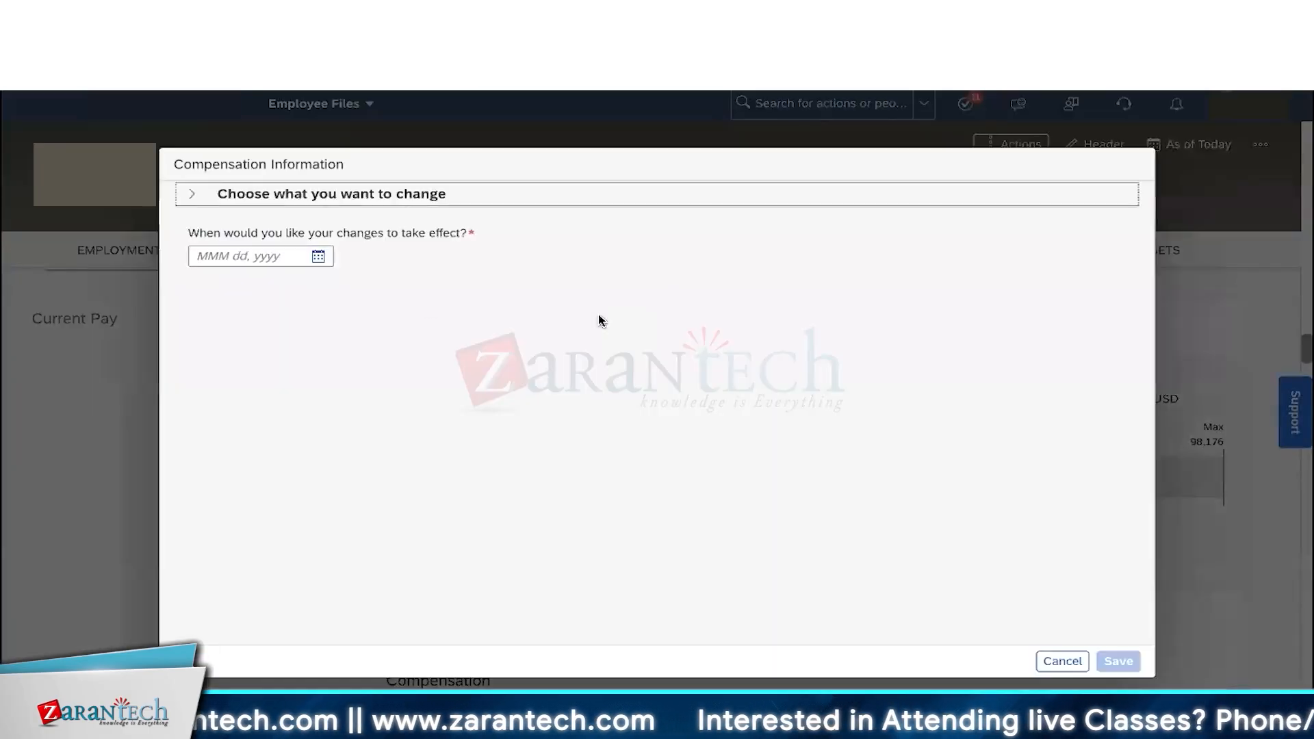
left_click(332, 264)
left_click(413, 443)
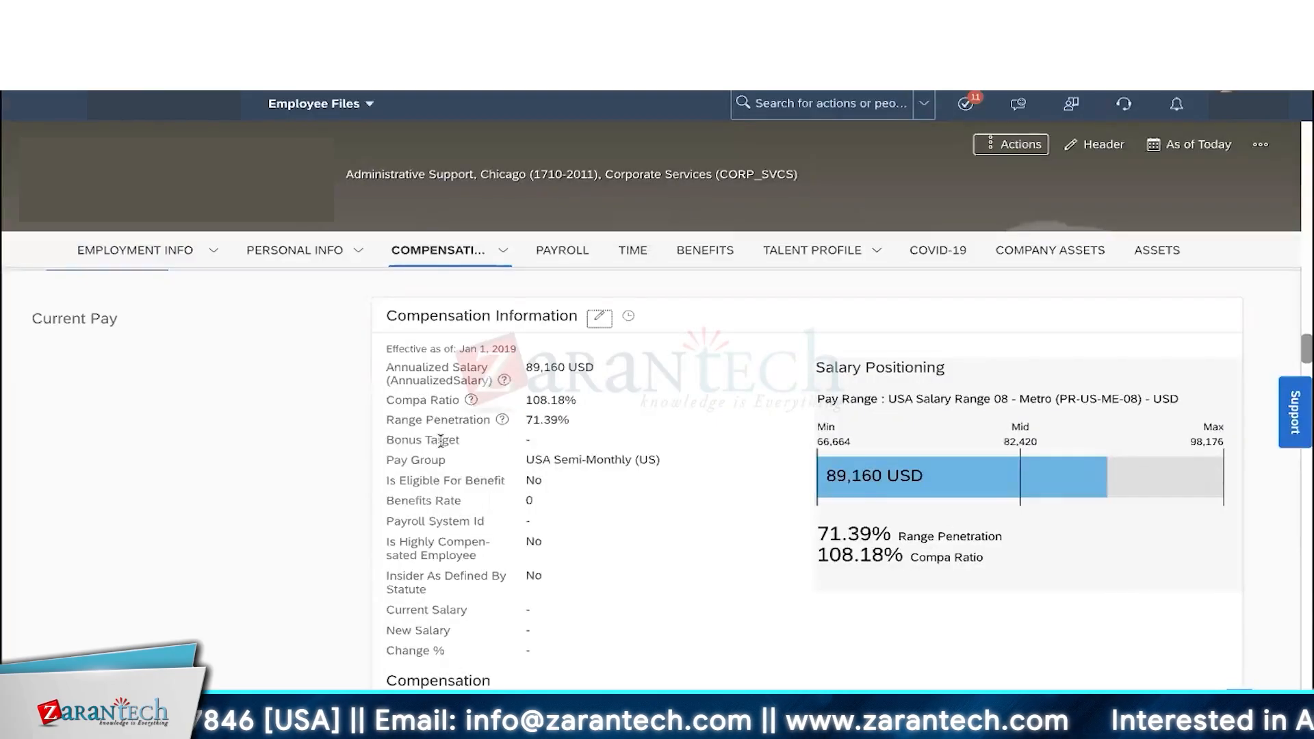
scroll(522, 314, "down", 1)
left_click_drag(518, 326, 452, 322)
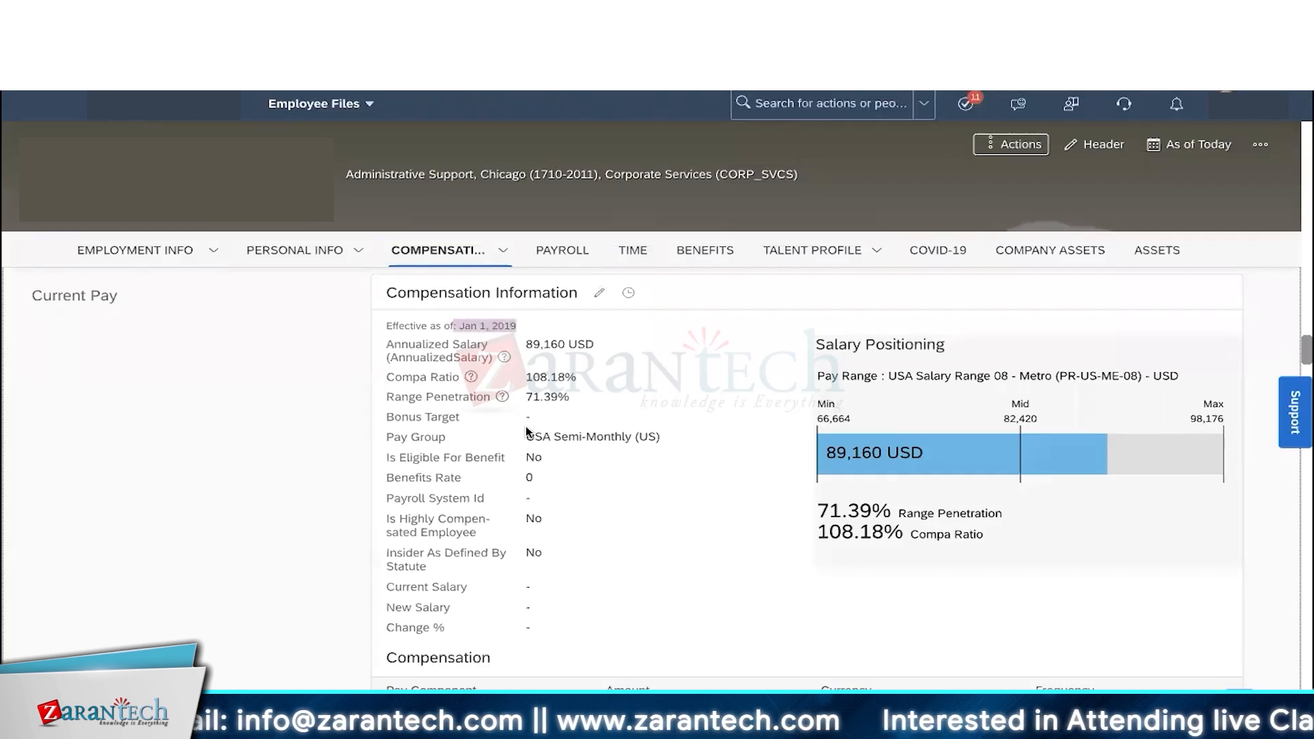
- Check the Is Eligible For Benefit value, then open the compensation change history for editing
left_click(449, 450)
left_click_drag(433, 457, 532, 457)
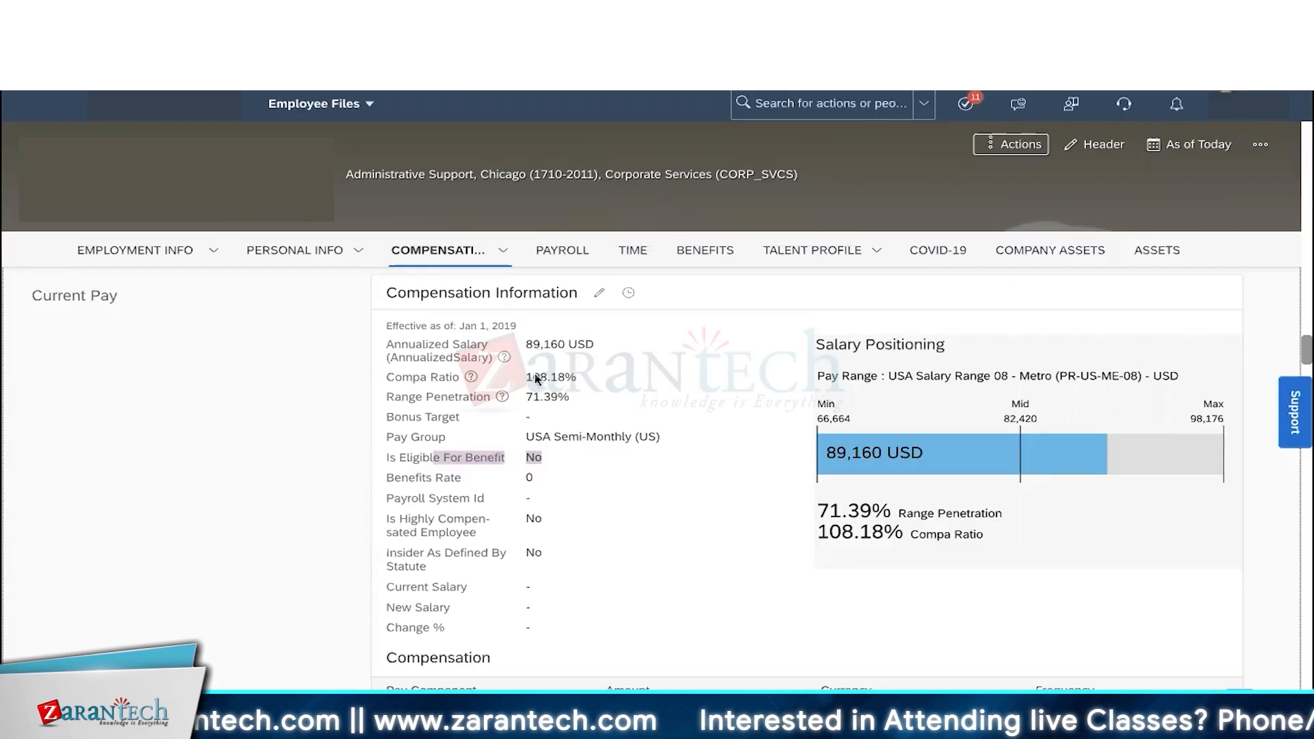
left_click(628, 299)
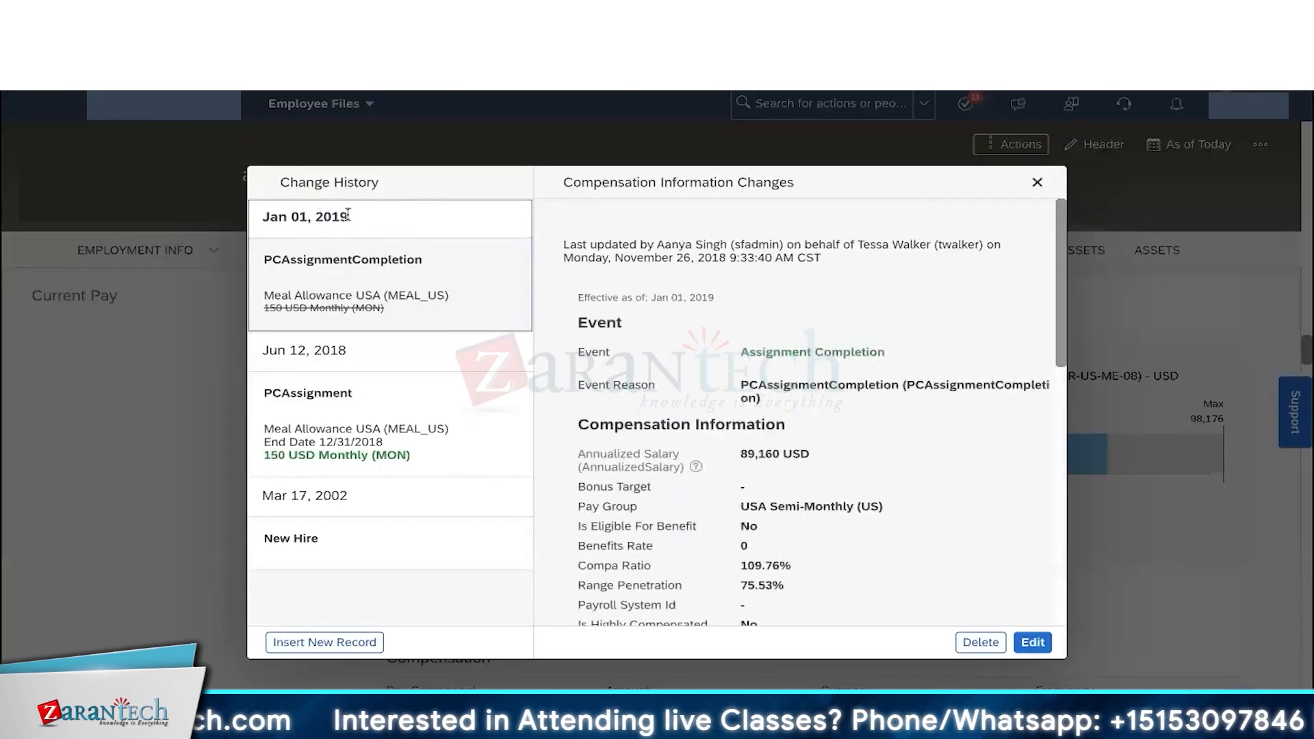
left_click(1035, 642)
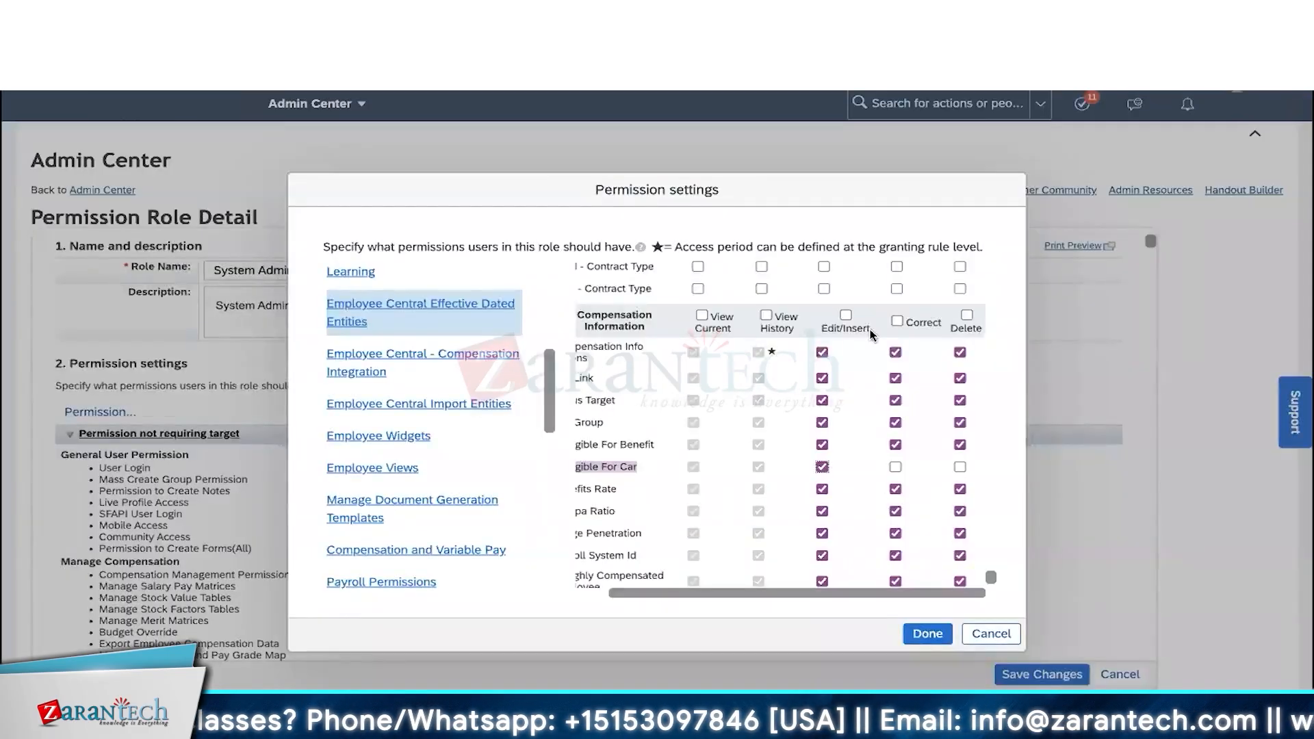
- Grant Is Eligible For Car Correct access, keeping Delete unchecked
left_click(895, 467)
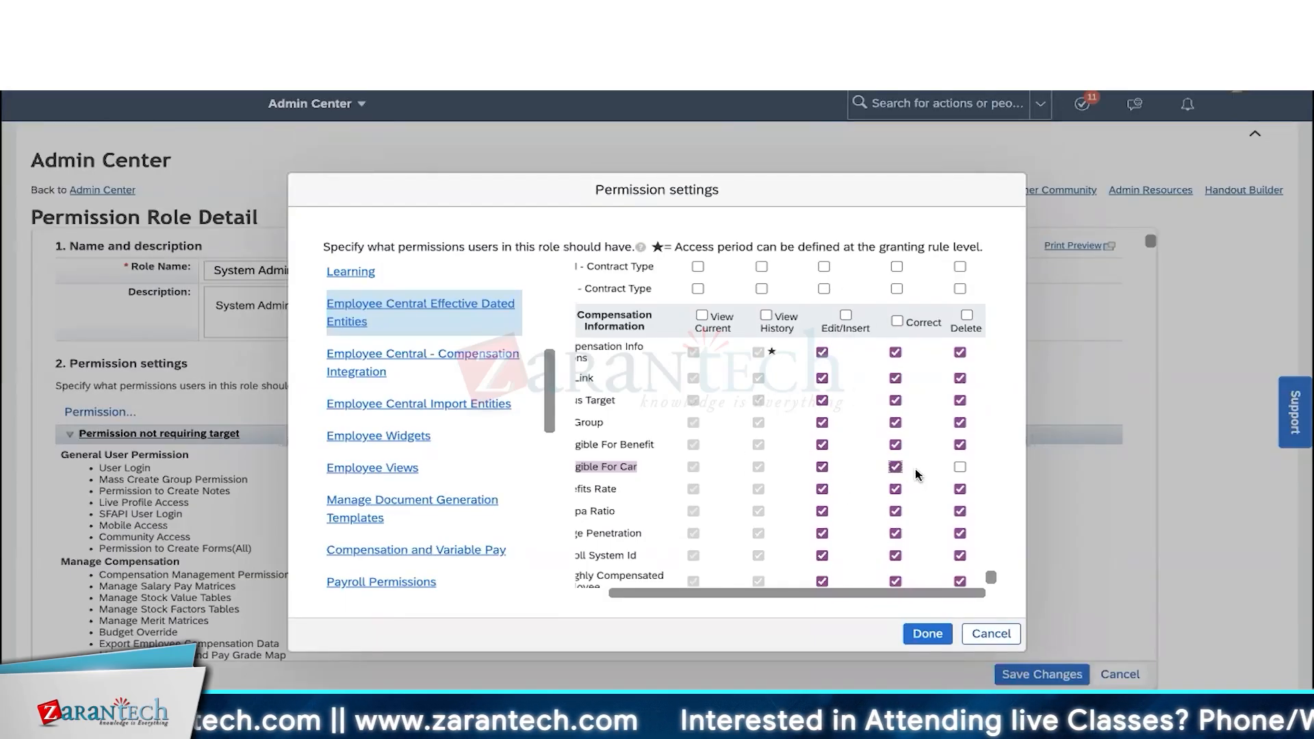
left_click(958, 467)
left_click(960, 468)
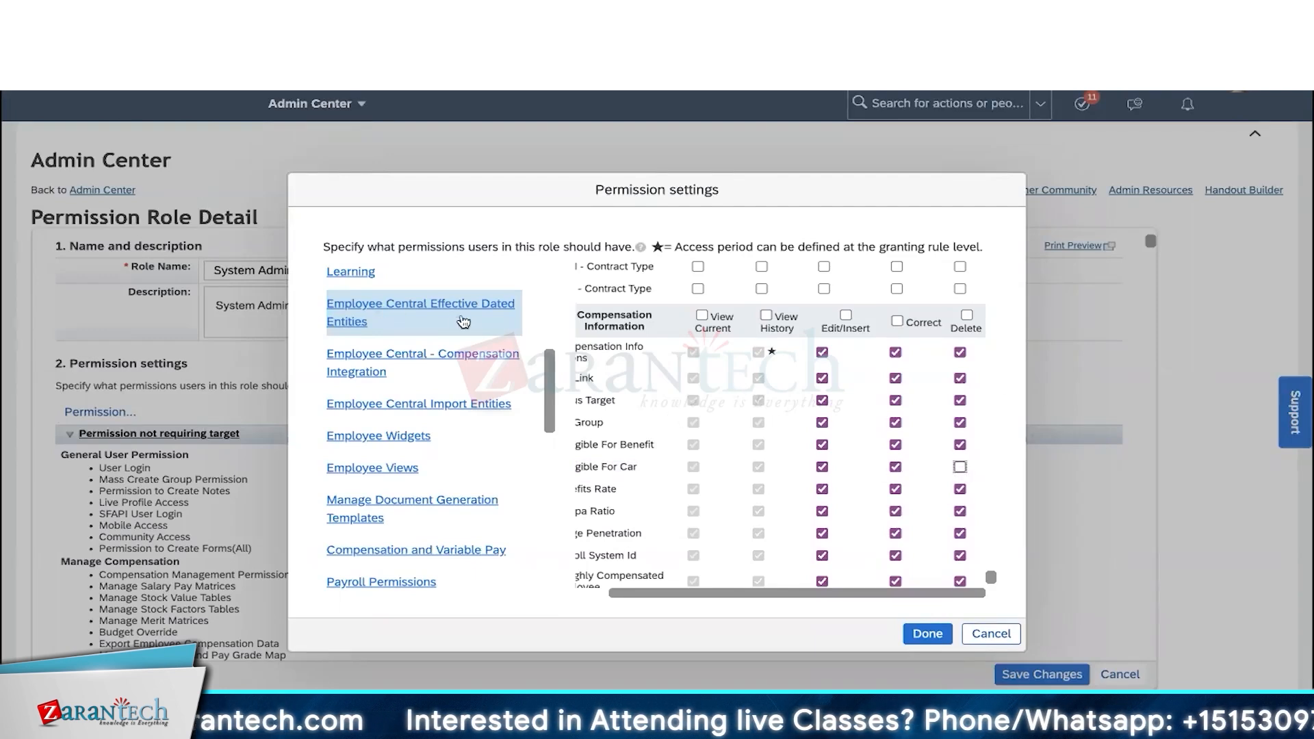
scroll(684, 329, "up", 10)
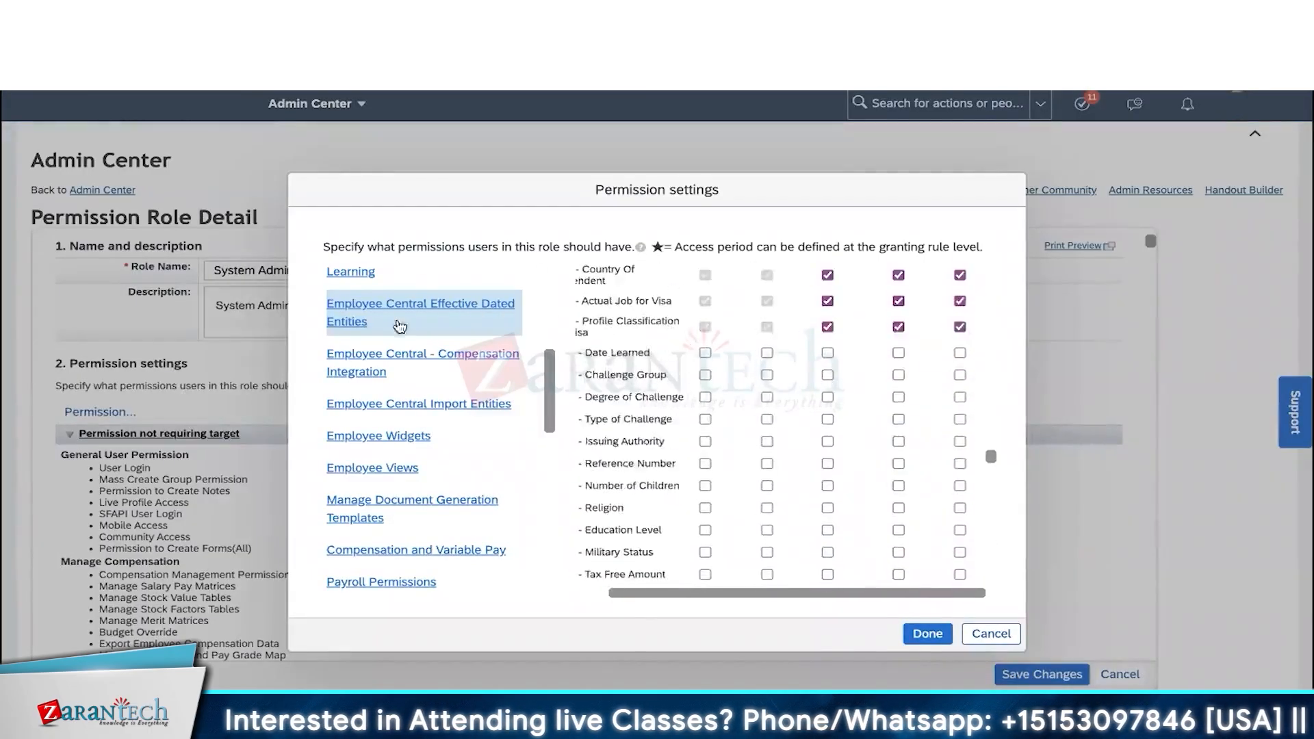
scroll(803, 402, "up", 5)
scroll(803, 402, "up", 5)
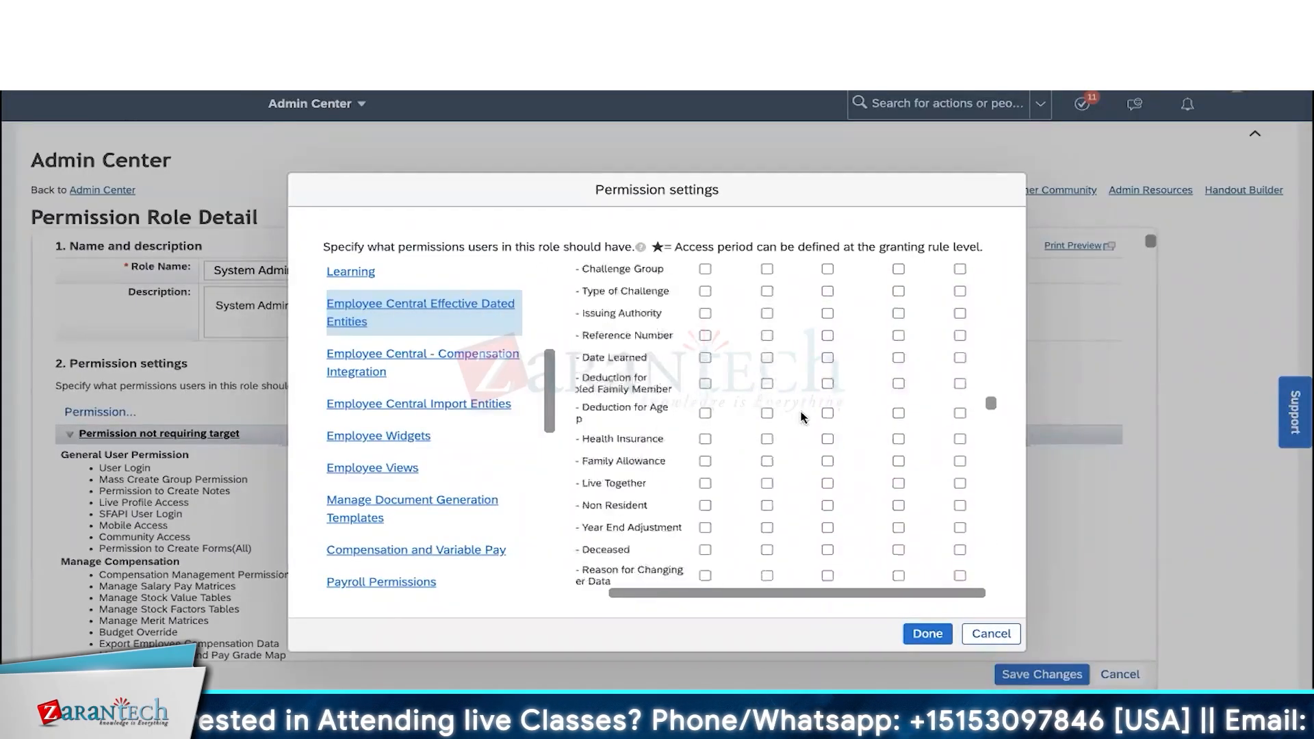
scroll(783, 443, "up", 5)
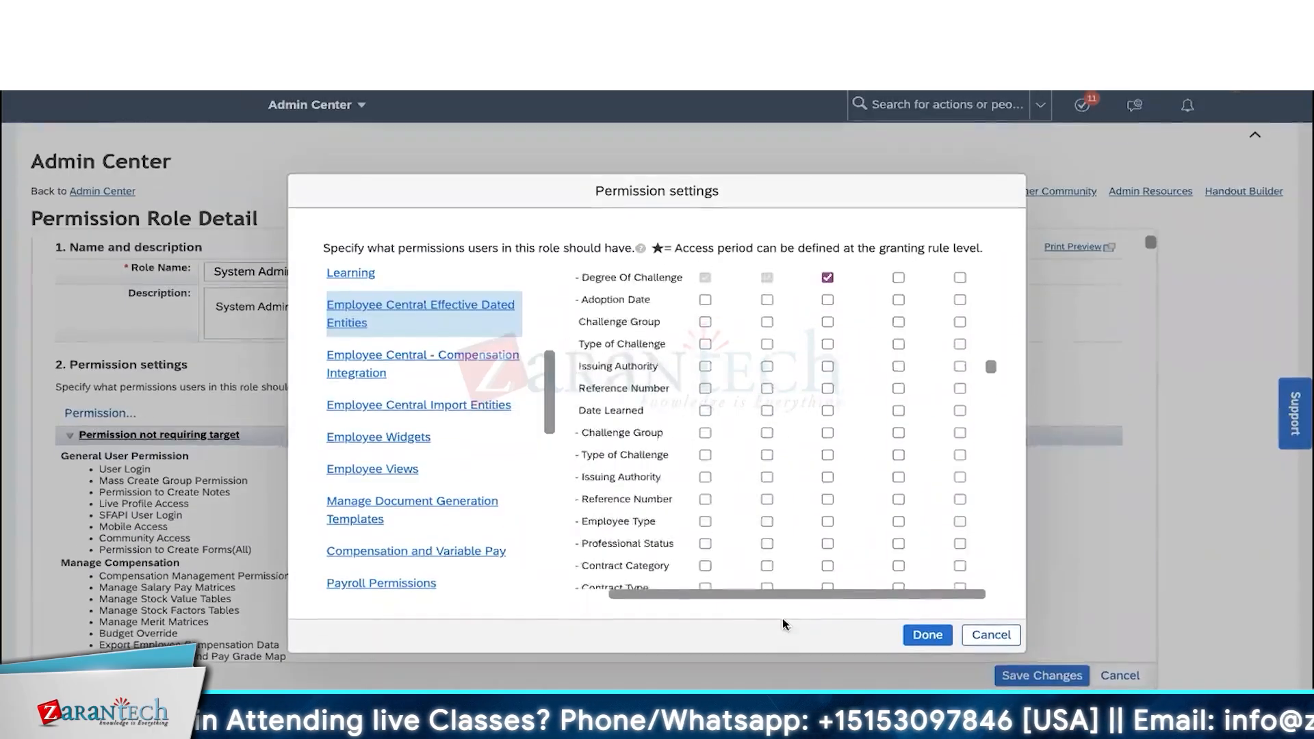
scroll(453, 460, "down", 5)
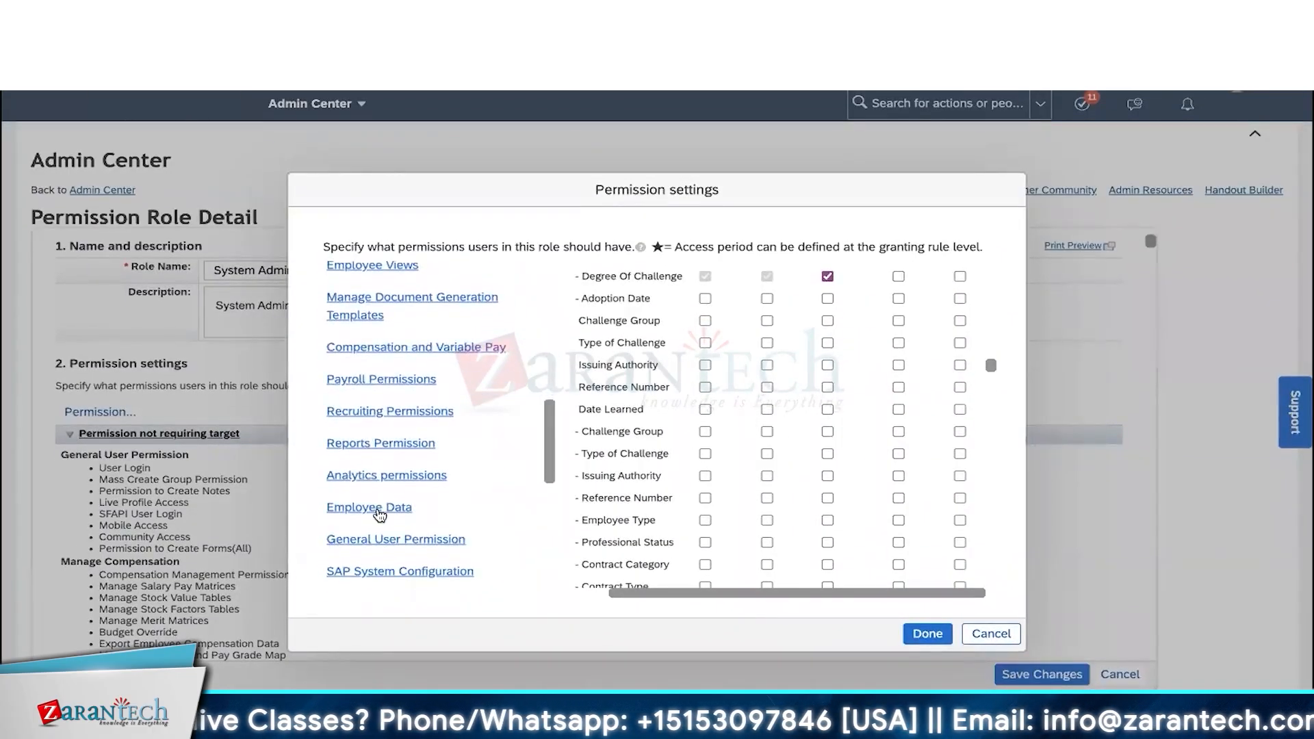
- In Employee Data permissions, reset Benefit Election to both View and Edit access
left_click(379, 507)
scroll(796, 425, "down", 20)
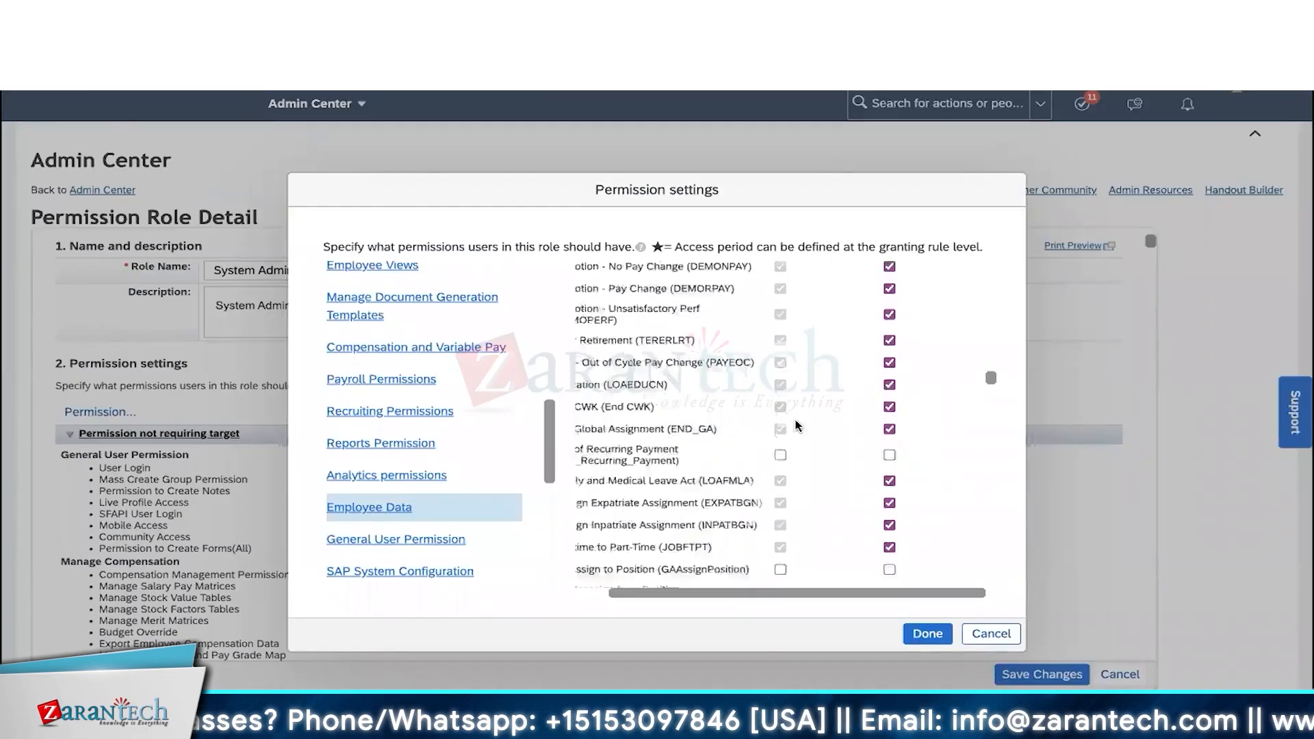
scroll(796, 425, "down", 10)
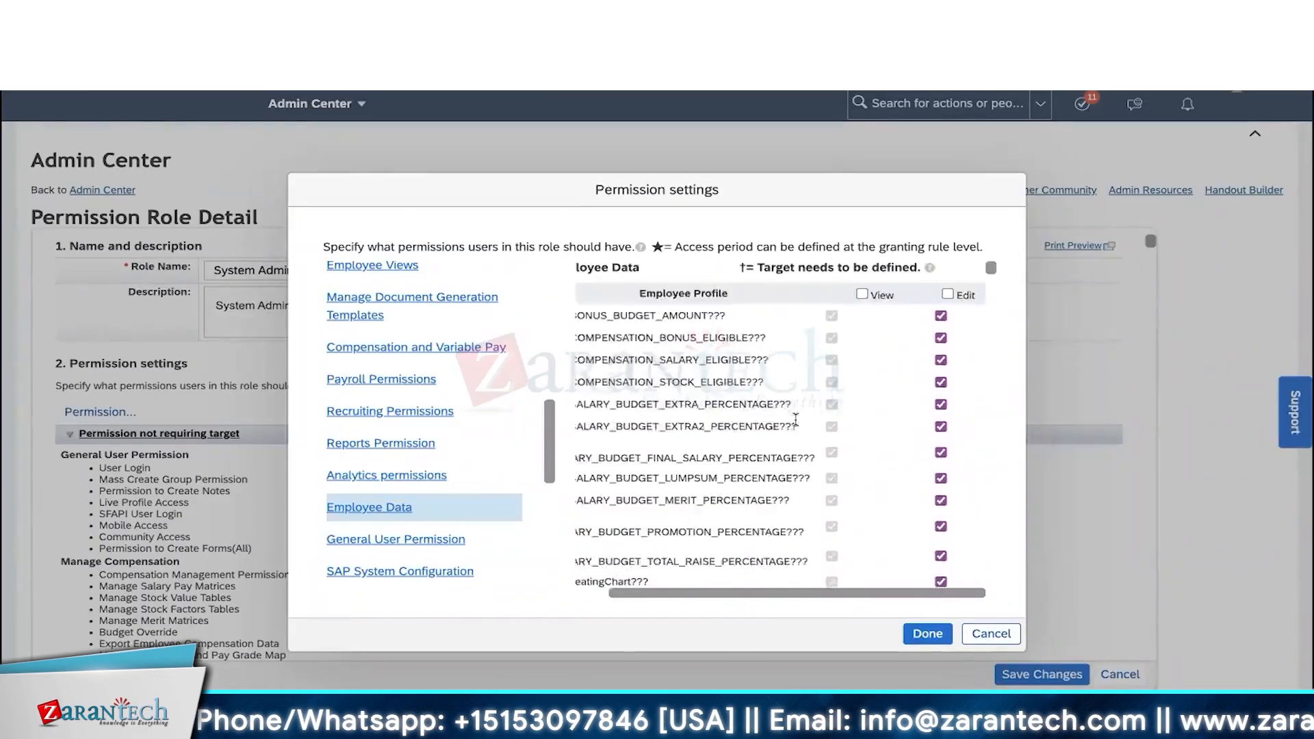
scroll(796, 425, "down", 10)
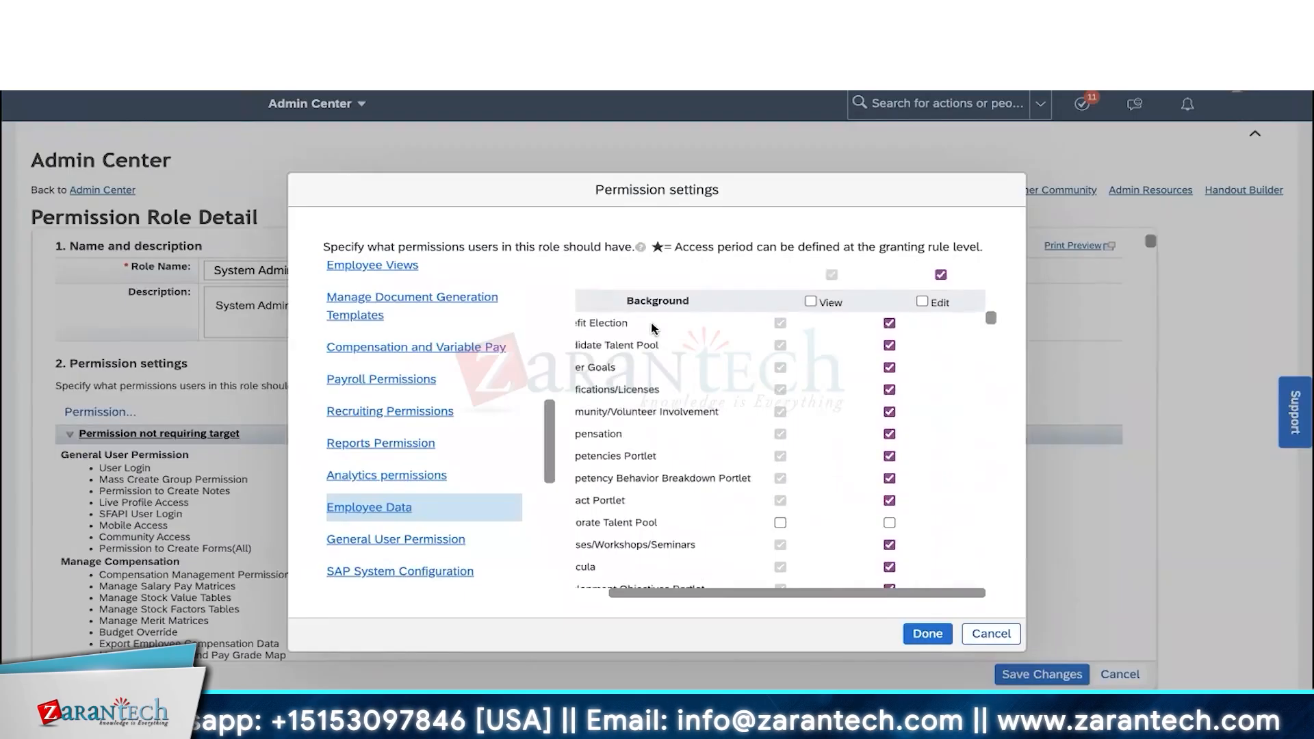
scroll(684, 421, "down", 1)
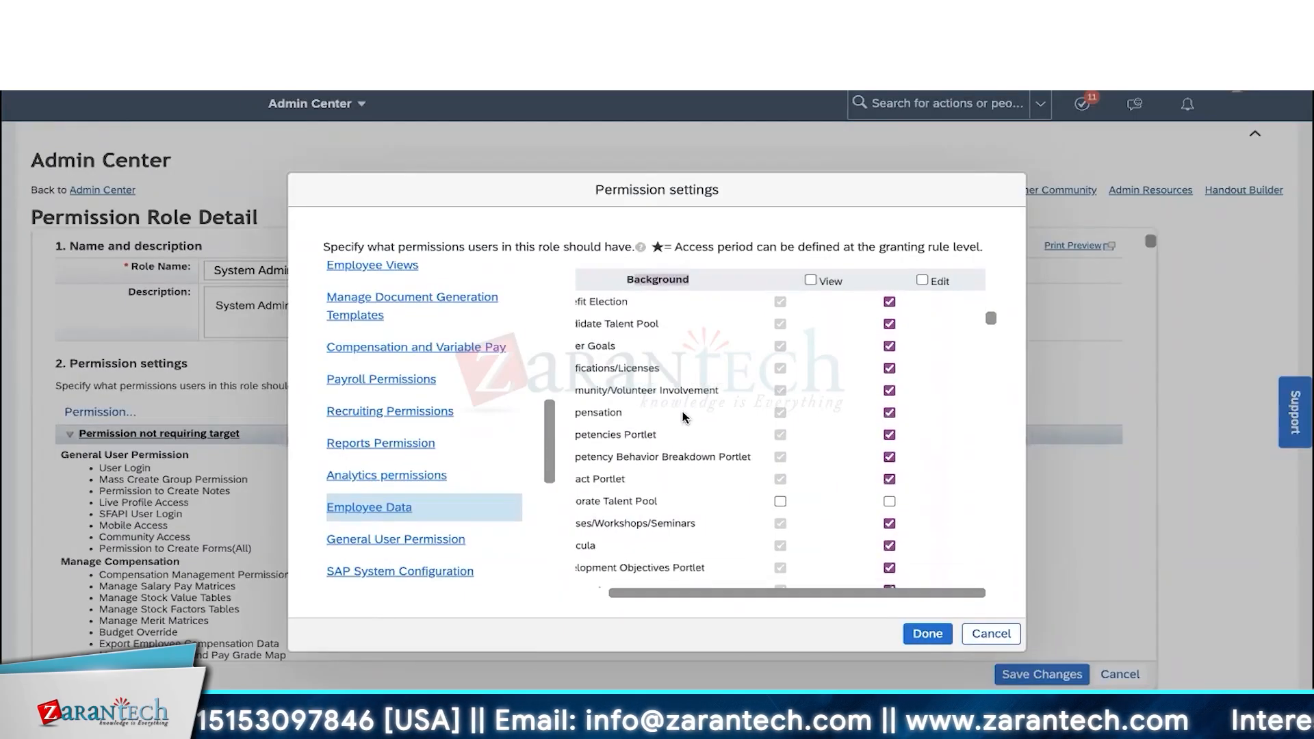
scroll(685, 410, "left", 2)
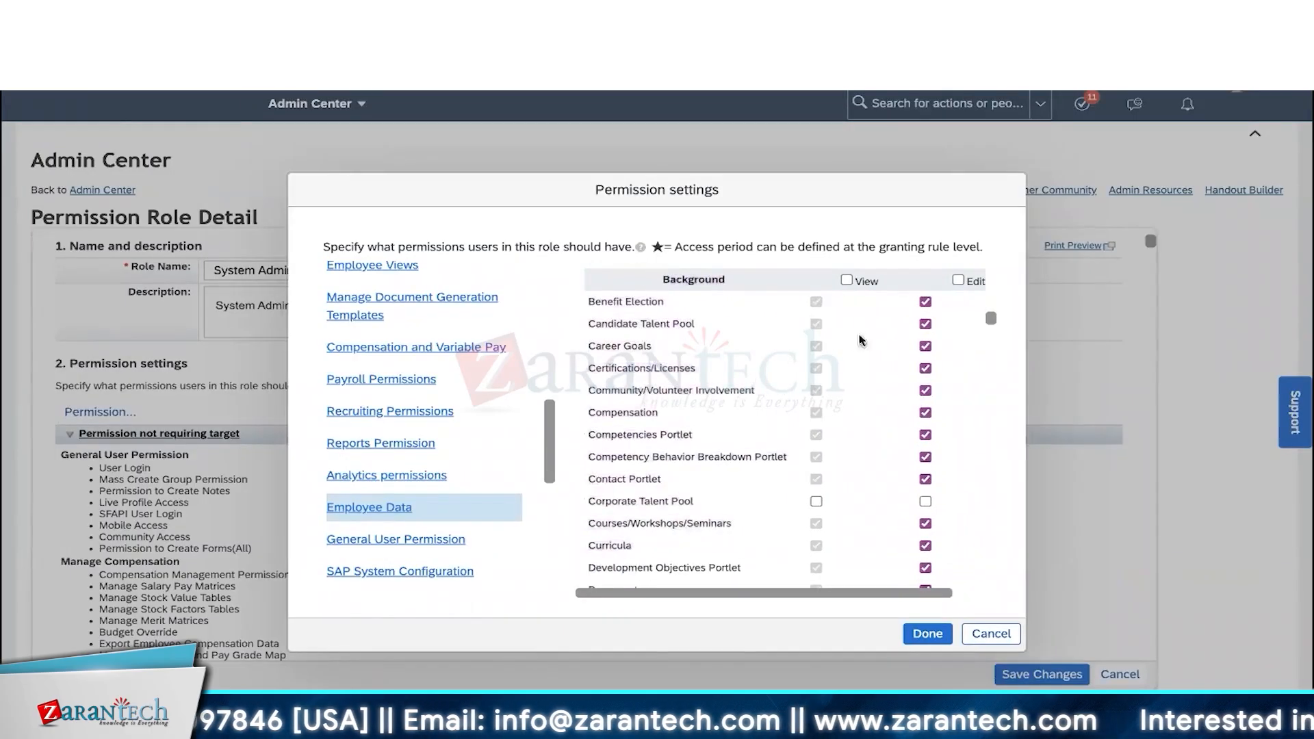
left_click(925, 302)
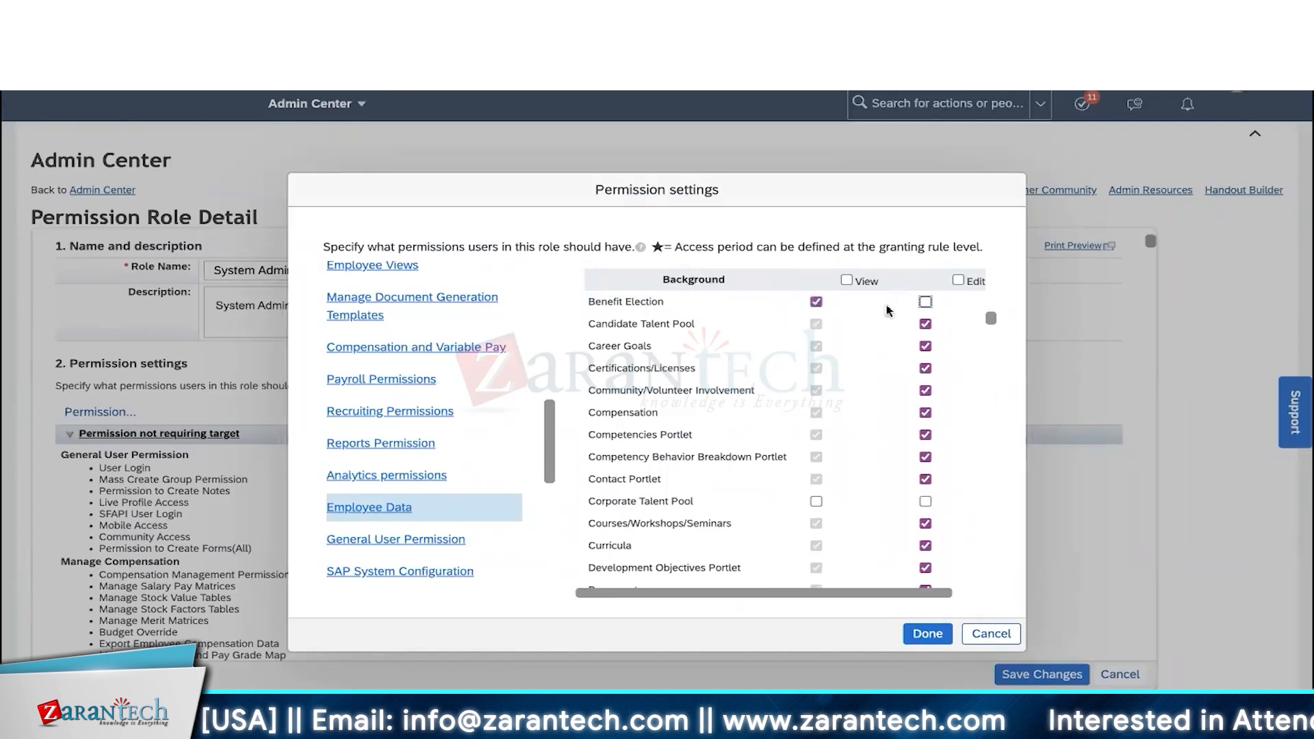
left_click(820, 306)
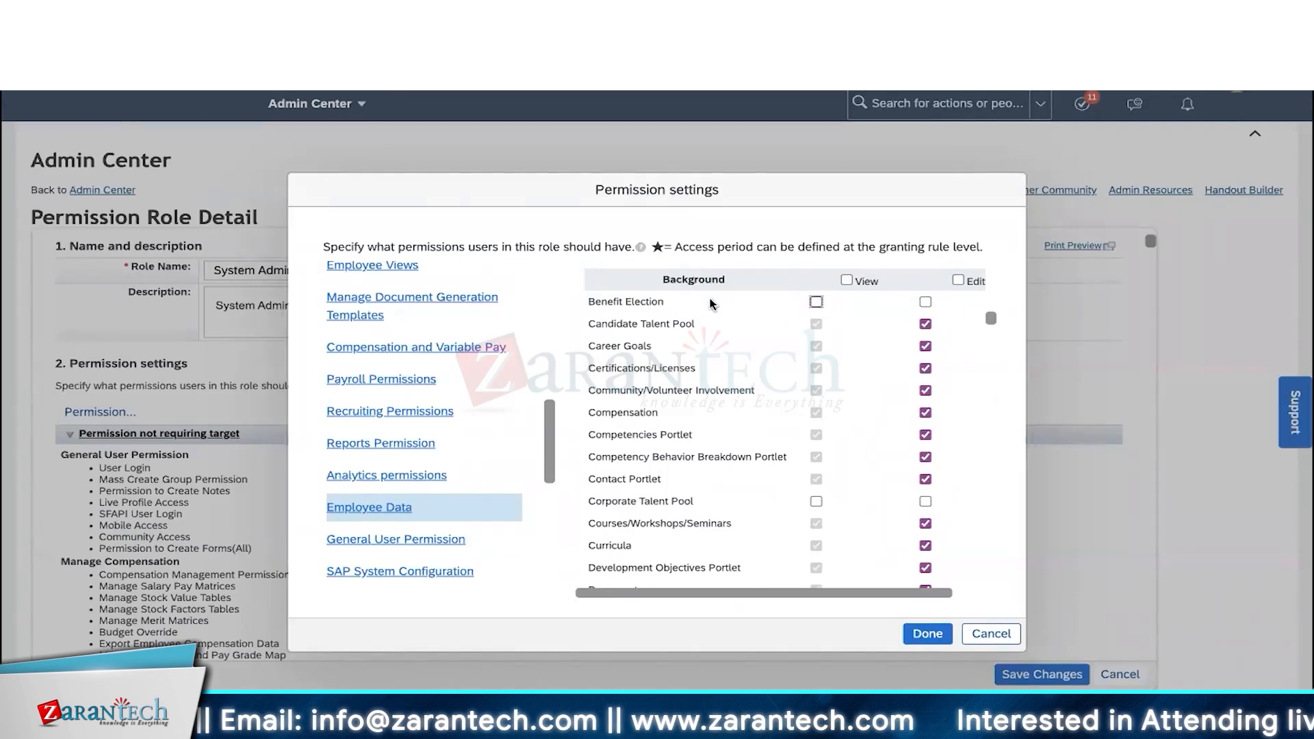
left_click(816, 302)
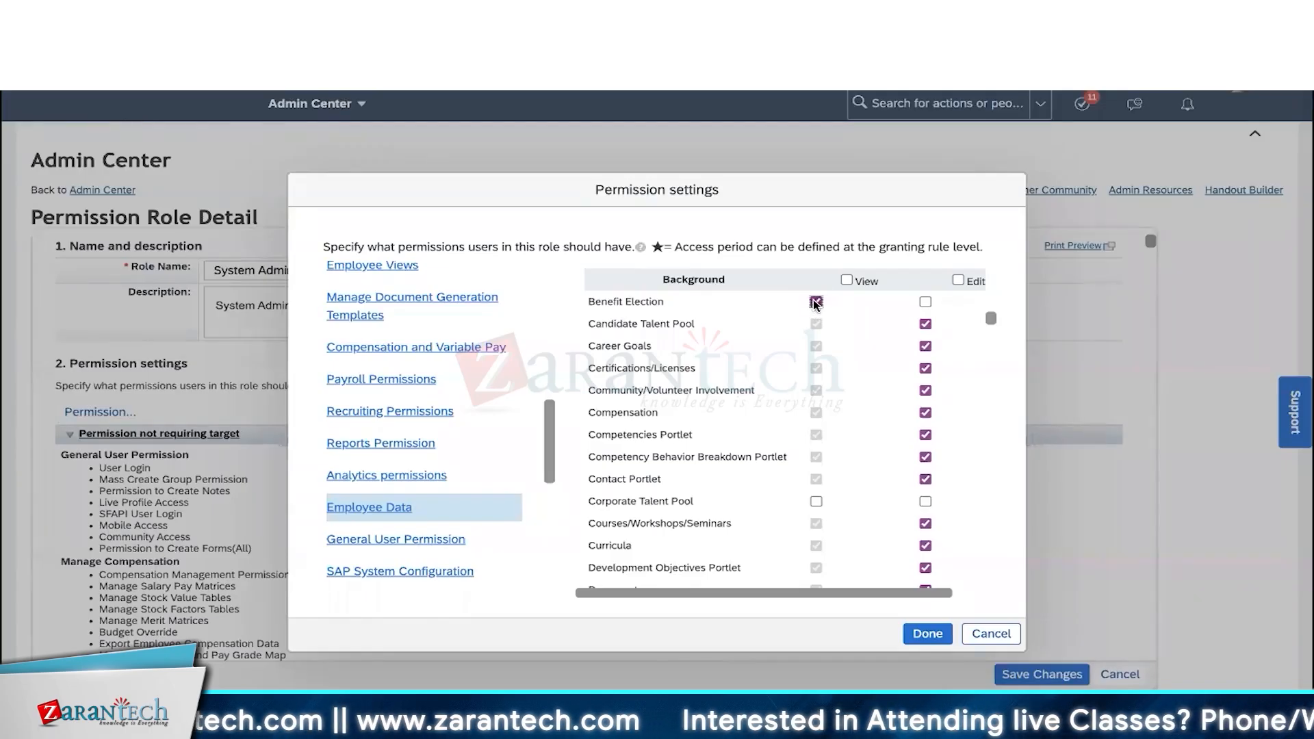
left_click(925, 303)
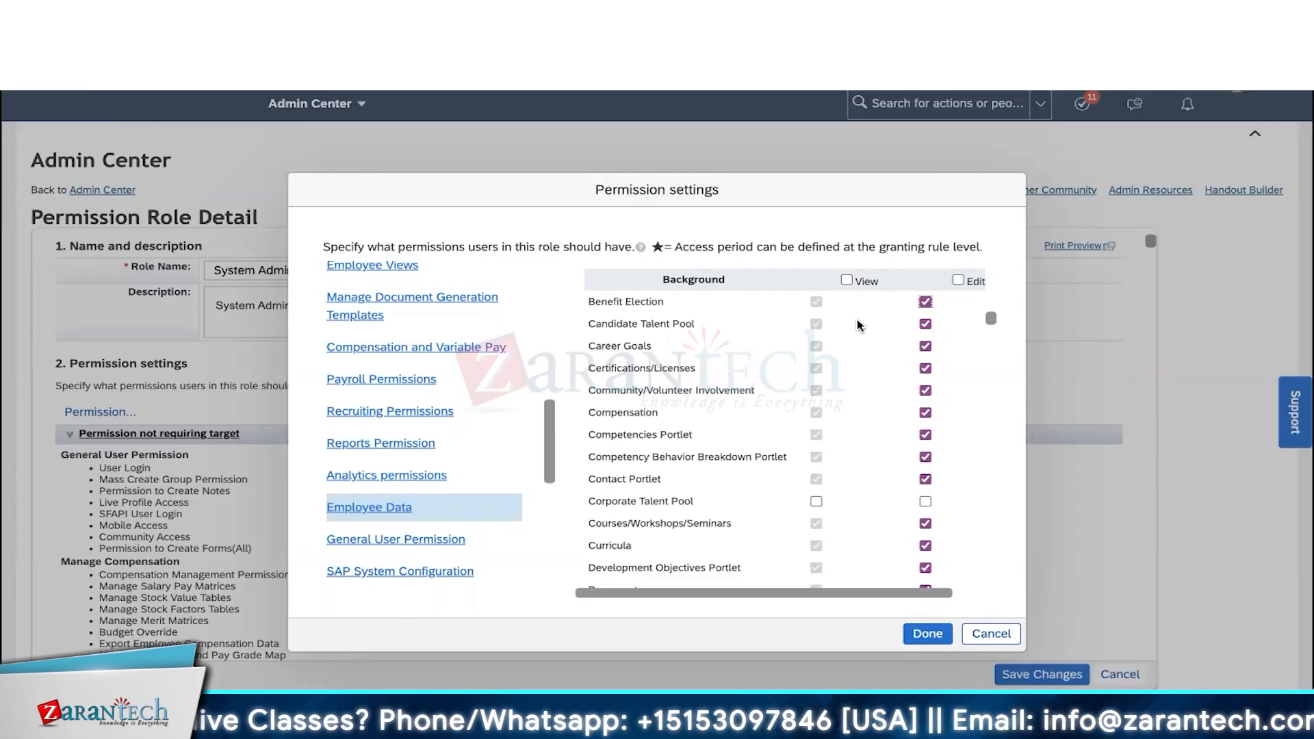
scroll(705, 368, "down", 3)
scroll(703, 368, "down", 5)
scroll(684, 368, "up", 10)
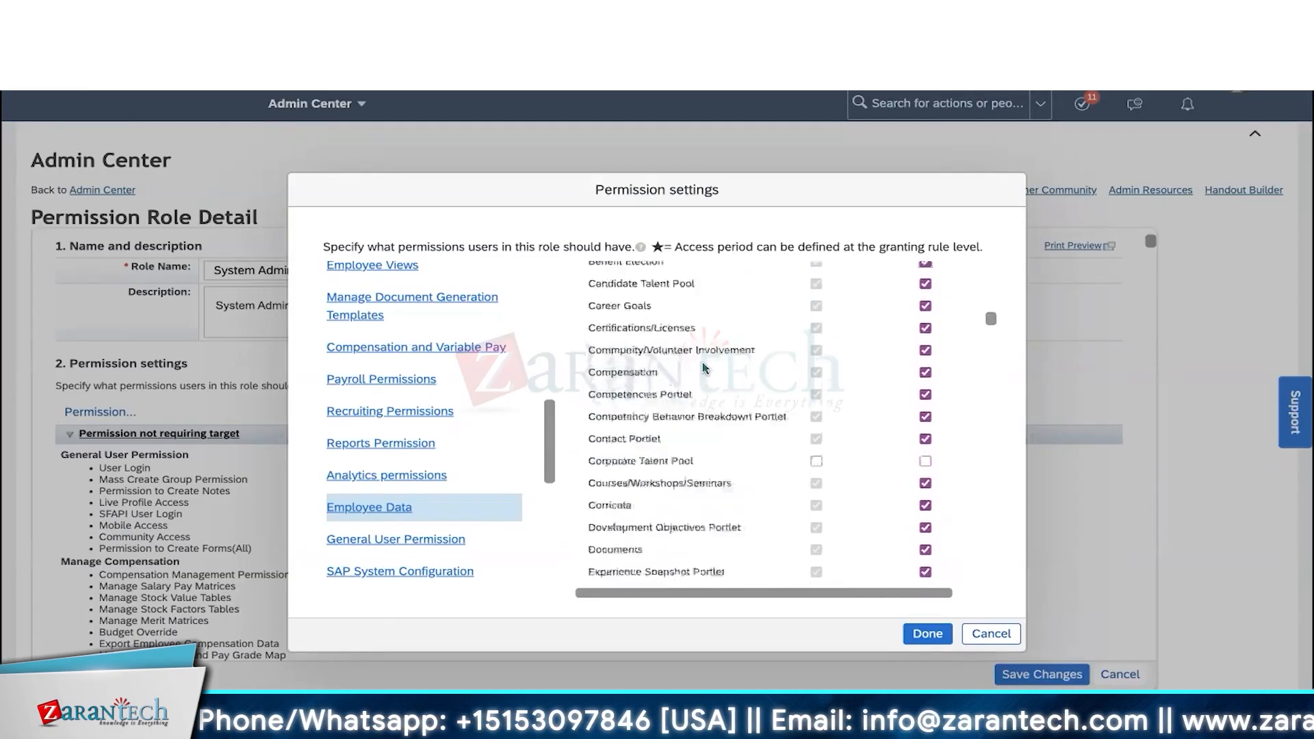
scroll(695, 447, "down", 15)
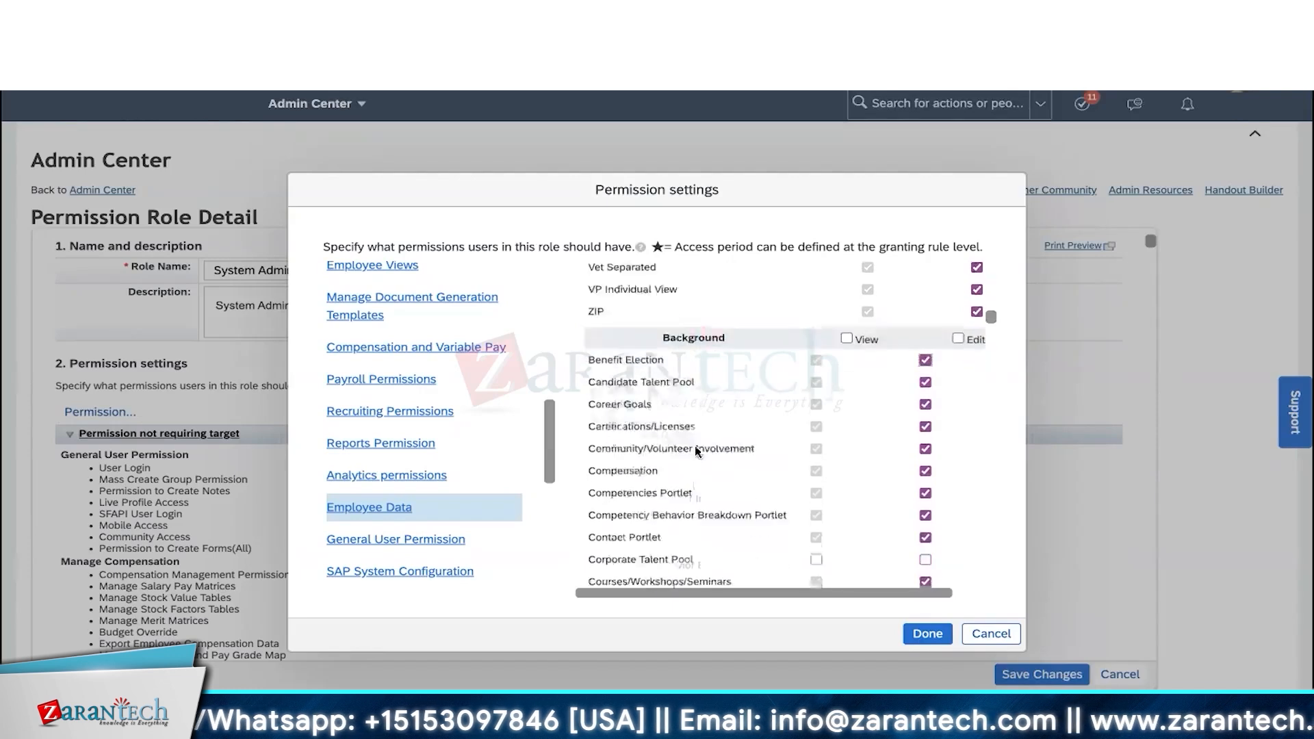
scroll(695, 446, "down", 10)
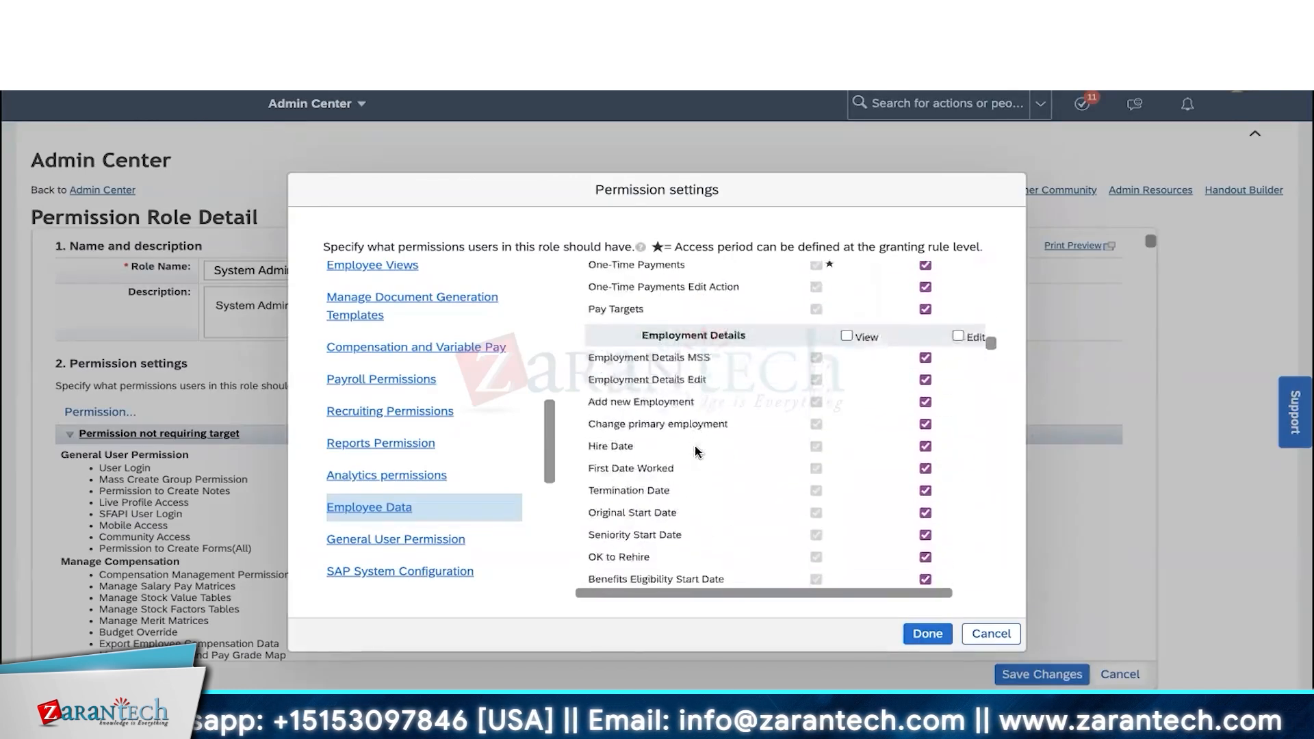
scroll(695, 448, "down", 10)
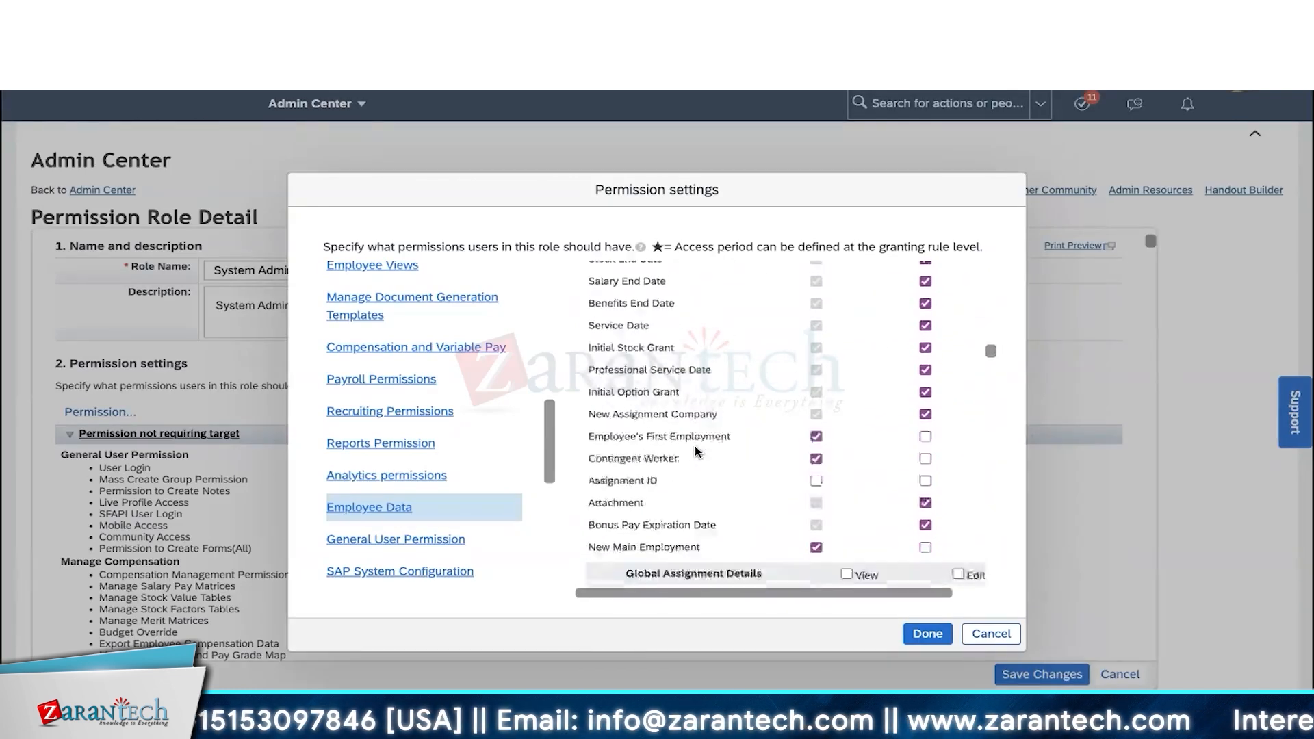
scroll(695, 446, "down", 3)
scroll(696, 446, "up", 10)
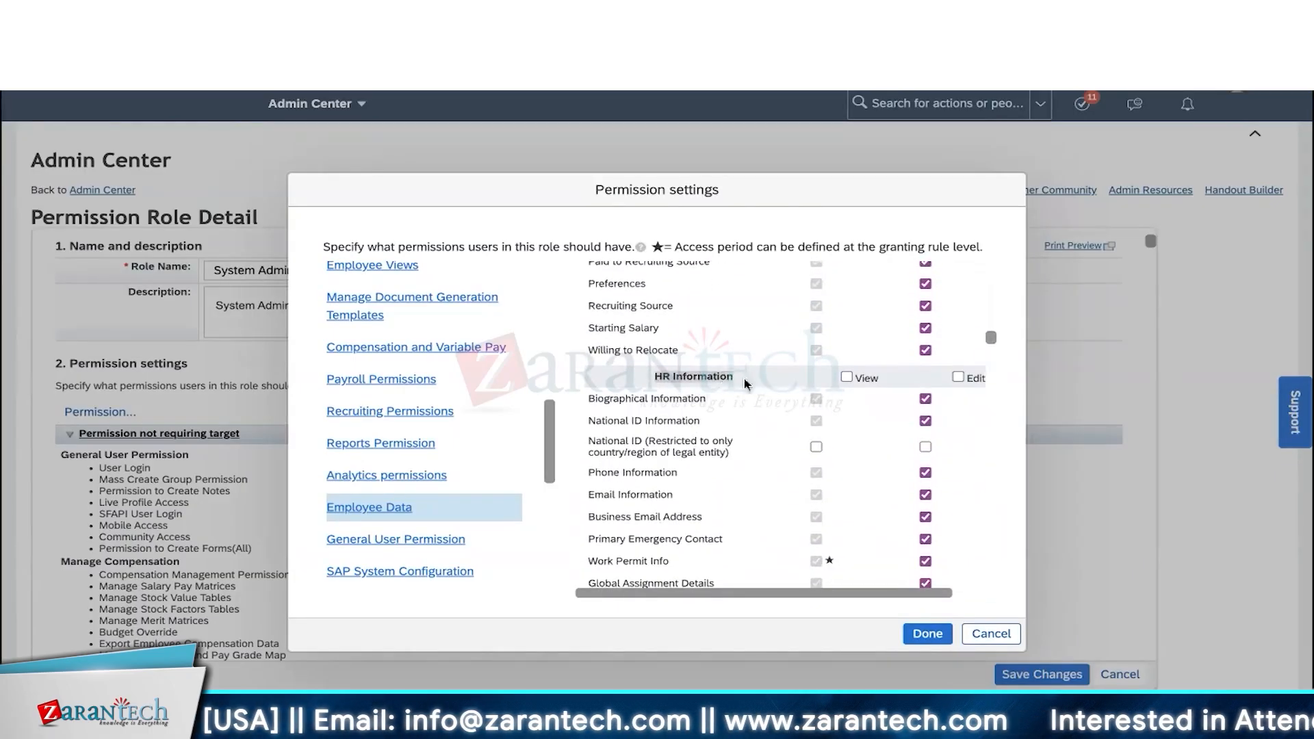
scroll(719, 445, "down", 5)
scroll(655, 560, "up", 10)
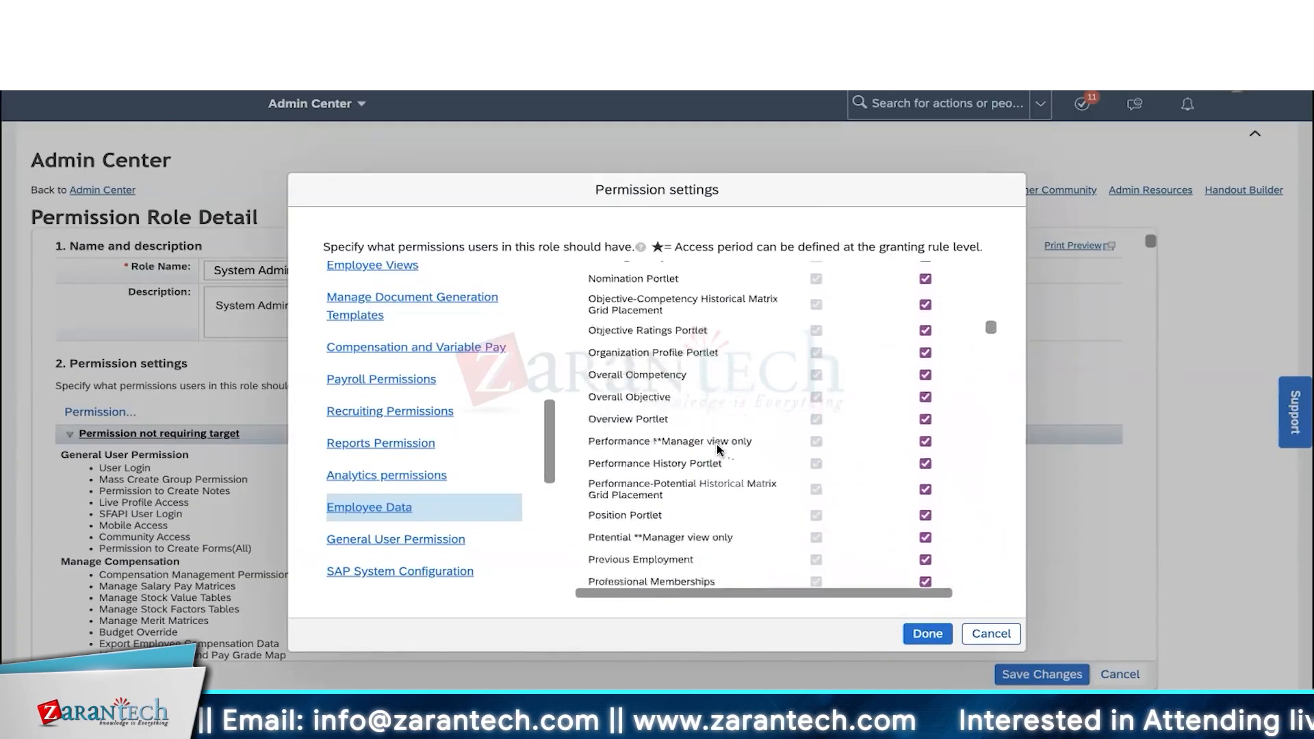
scroll(655, 560, "down", 2)
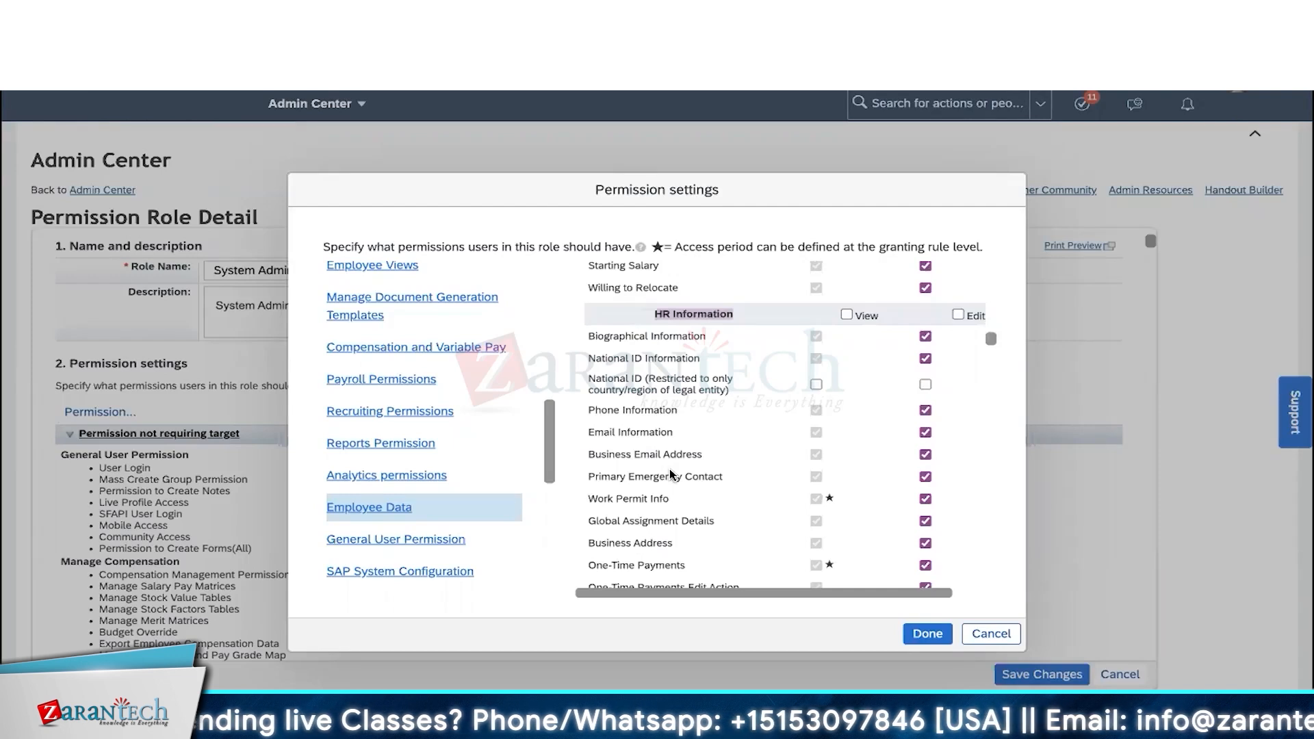
scroll(379, 400, "up", 1)
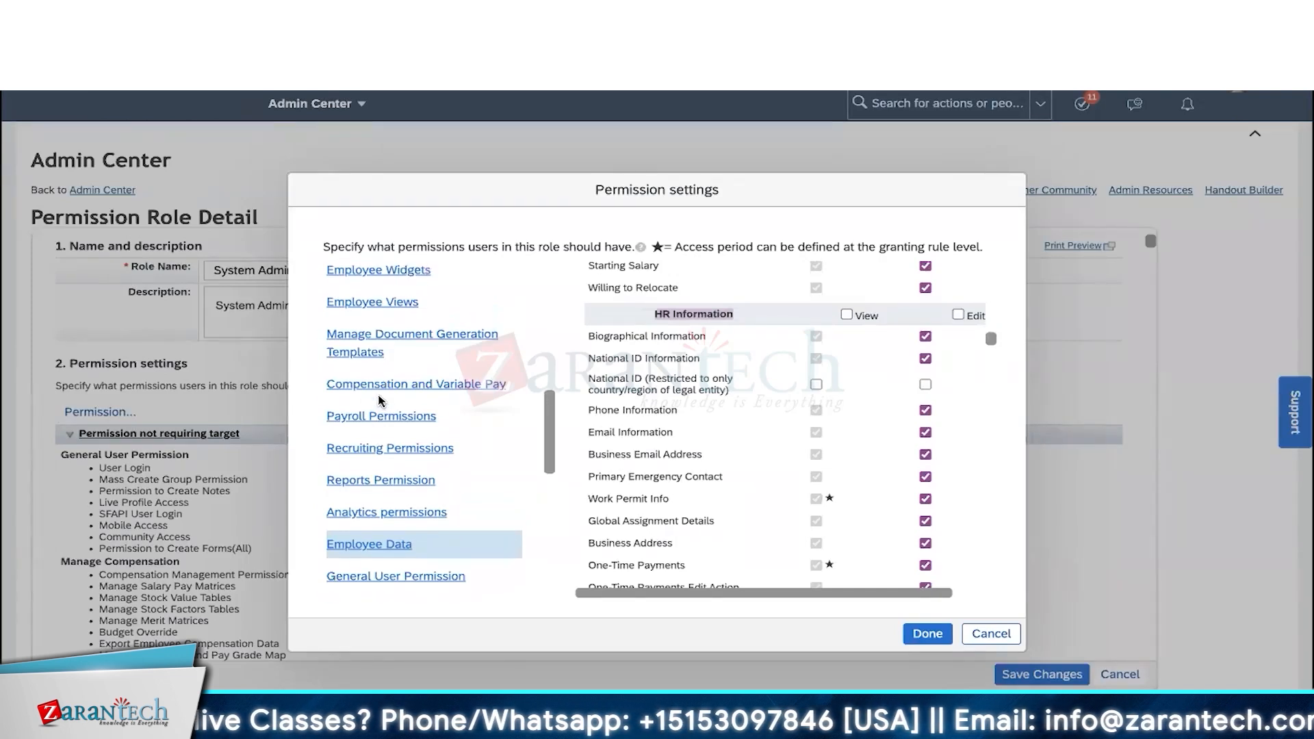
scroll(378, 400, "up", 1)
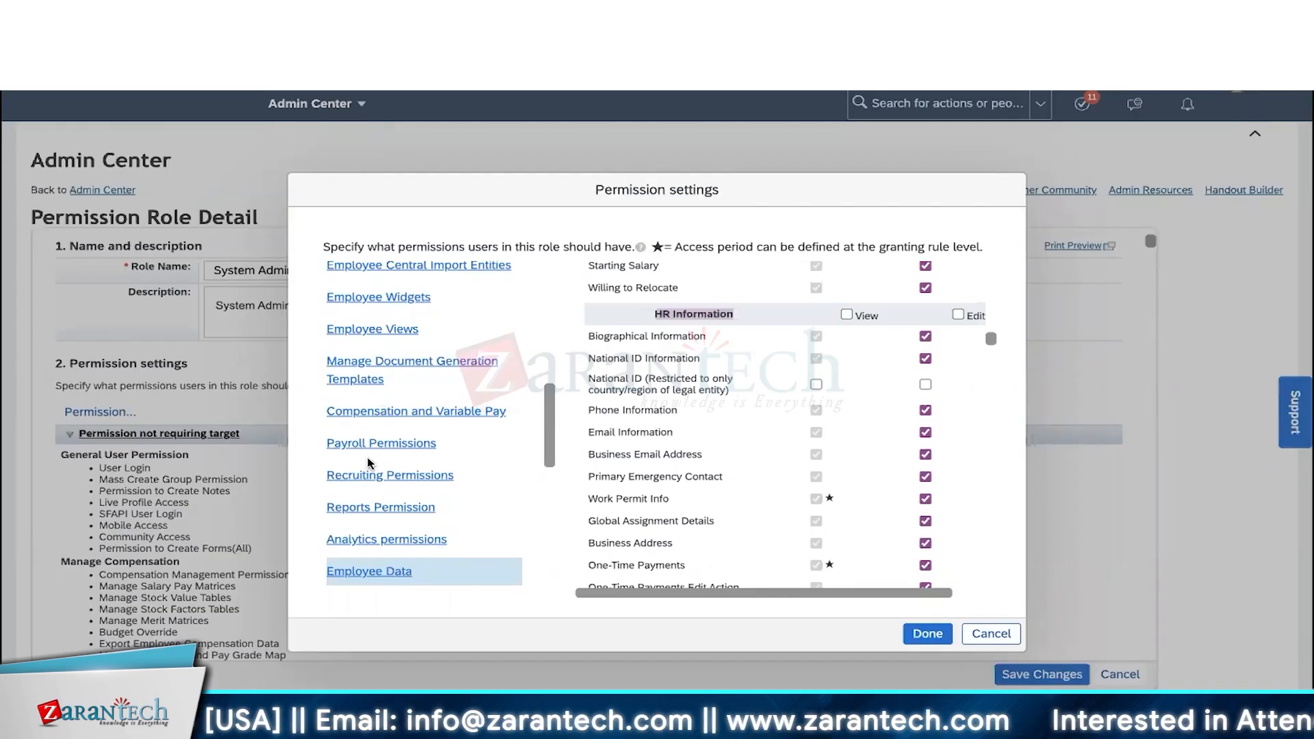
- Scroll through the Employee Views permissions, highlighting the Personal Info entry
left_click(387, 333)
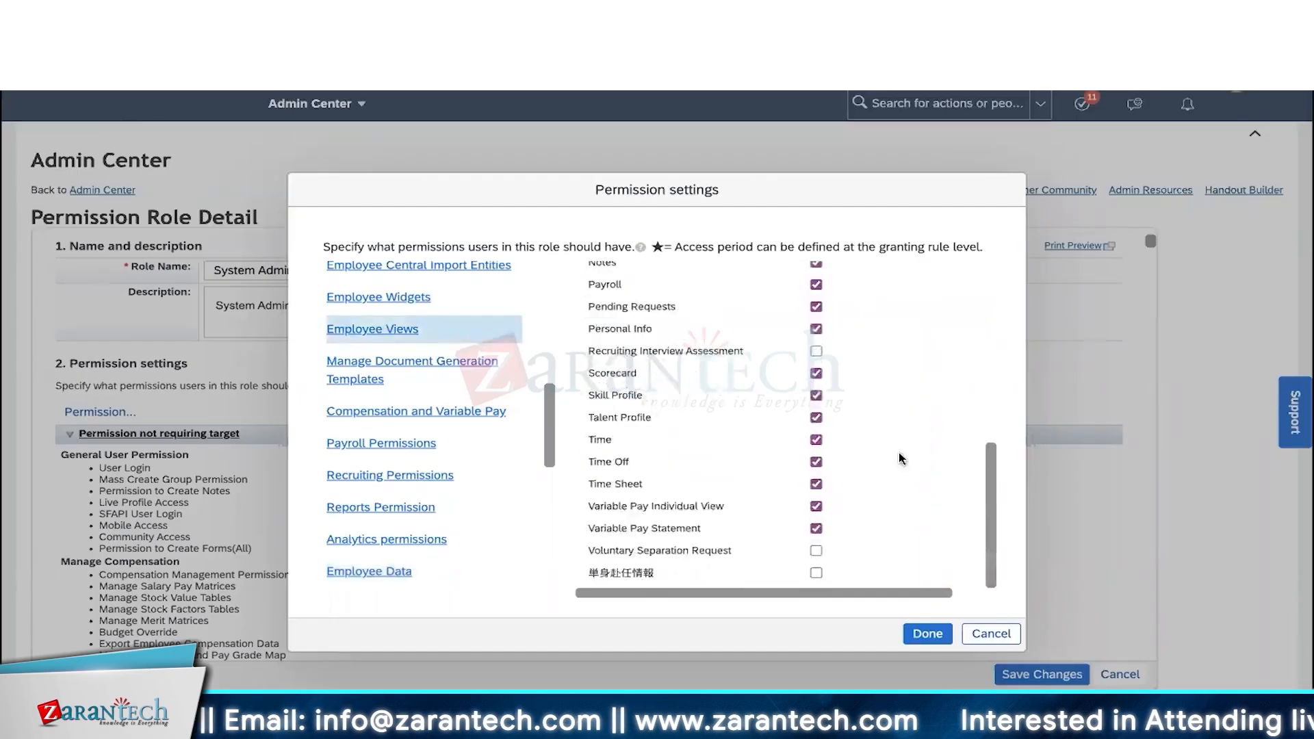
scroll(848, 445, "up", 10)
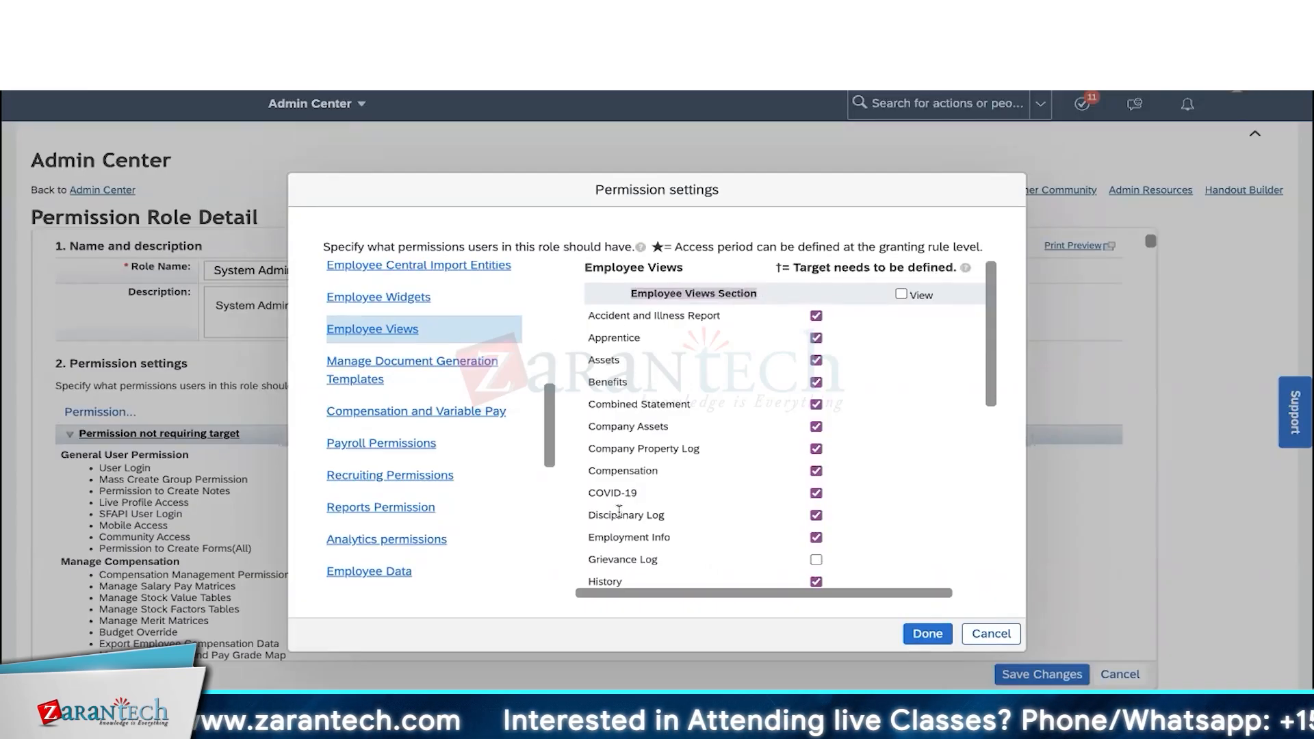
scroll(623, 495, "down", 1)
scroll(624, 496, "up", 1)
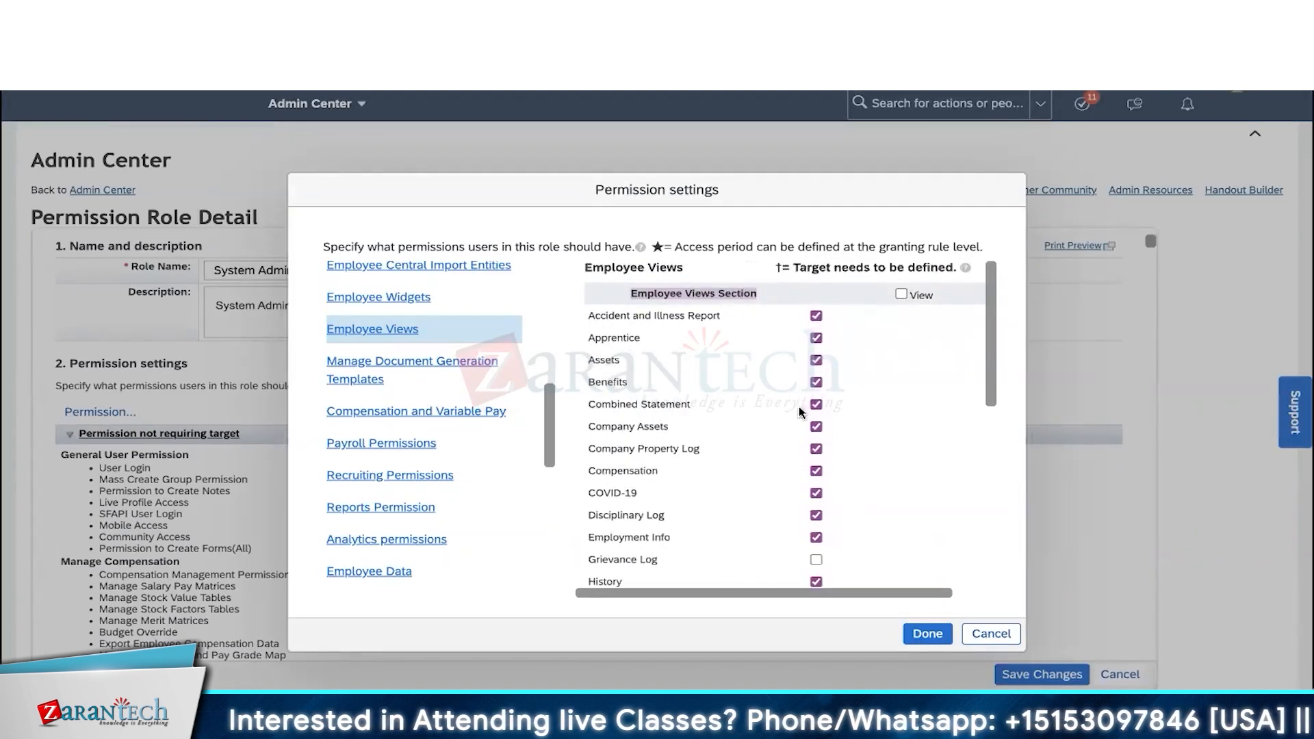
scroll(800, 502, "down", 4)
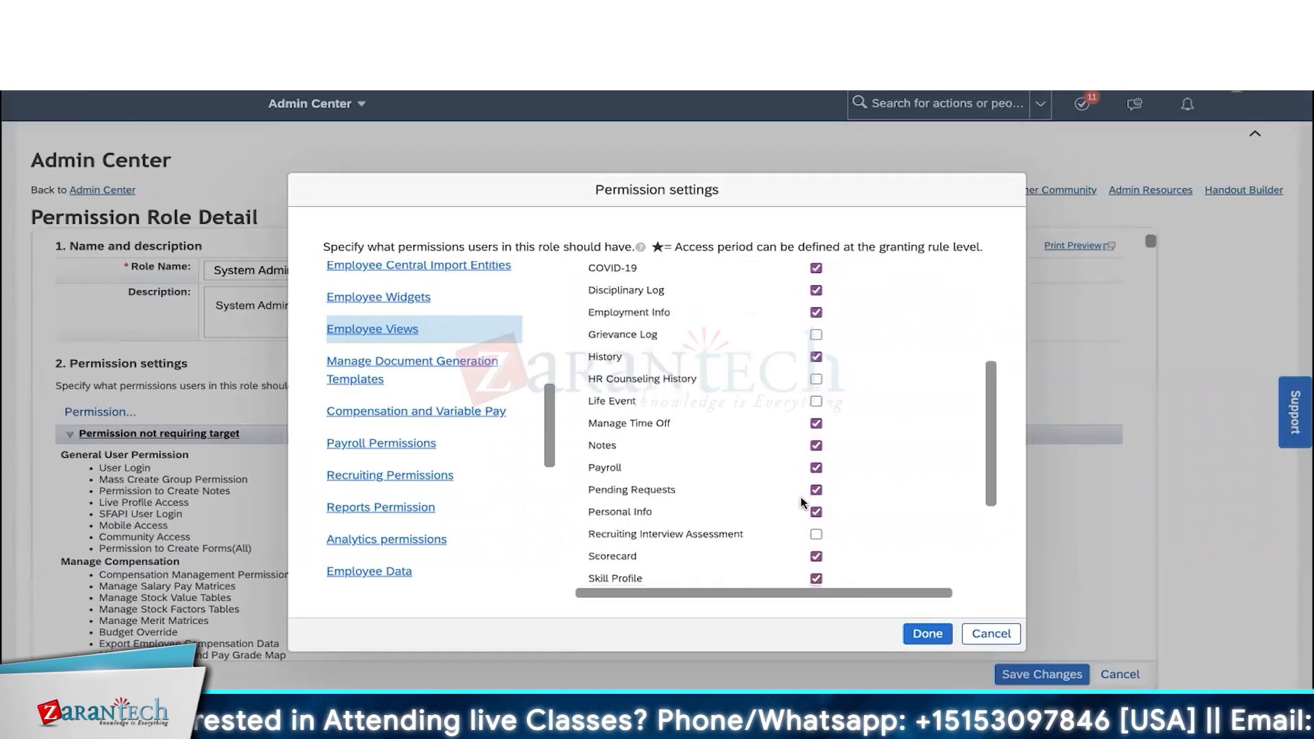
left_click_drag(653, 467, 591, 464)
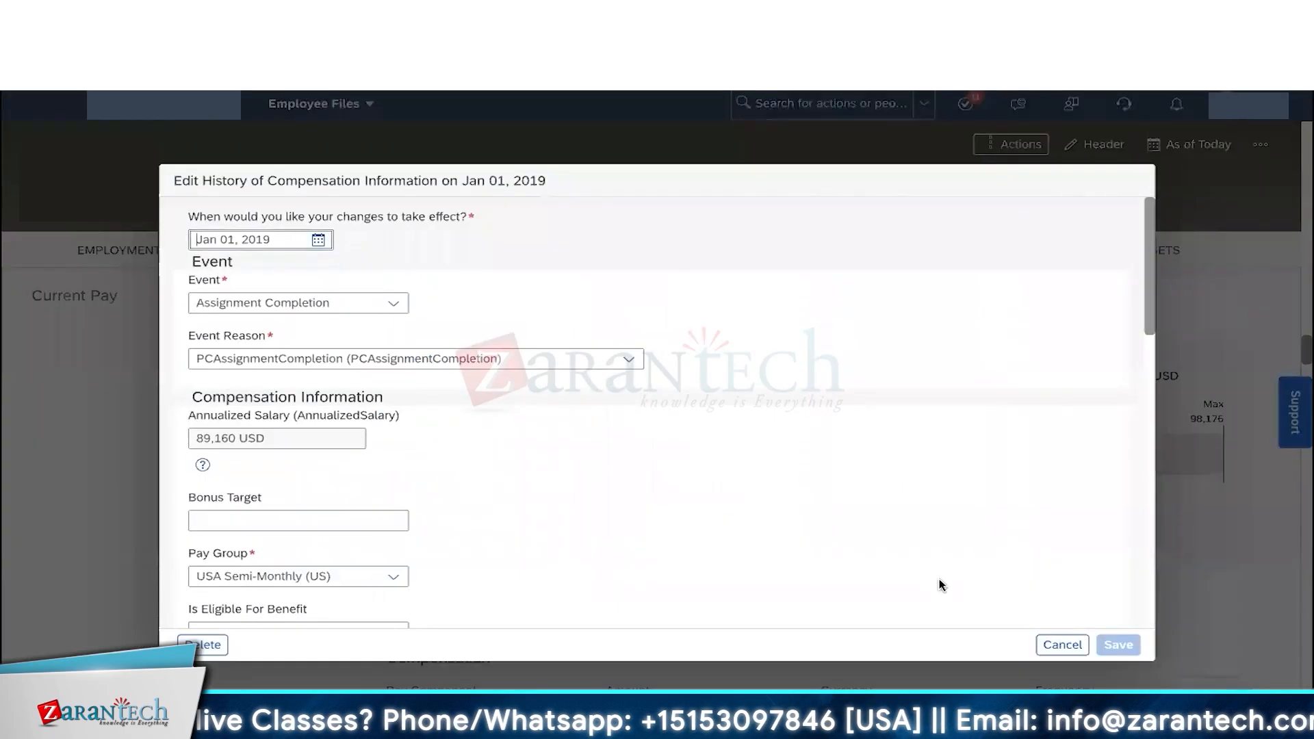
- Discard the compensation edit, close Change History, and scroll Personal Info down to Contact Information
left_click(1062, 645)
left_click(1037, 183)
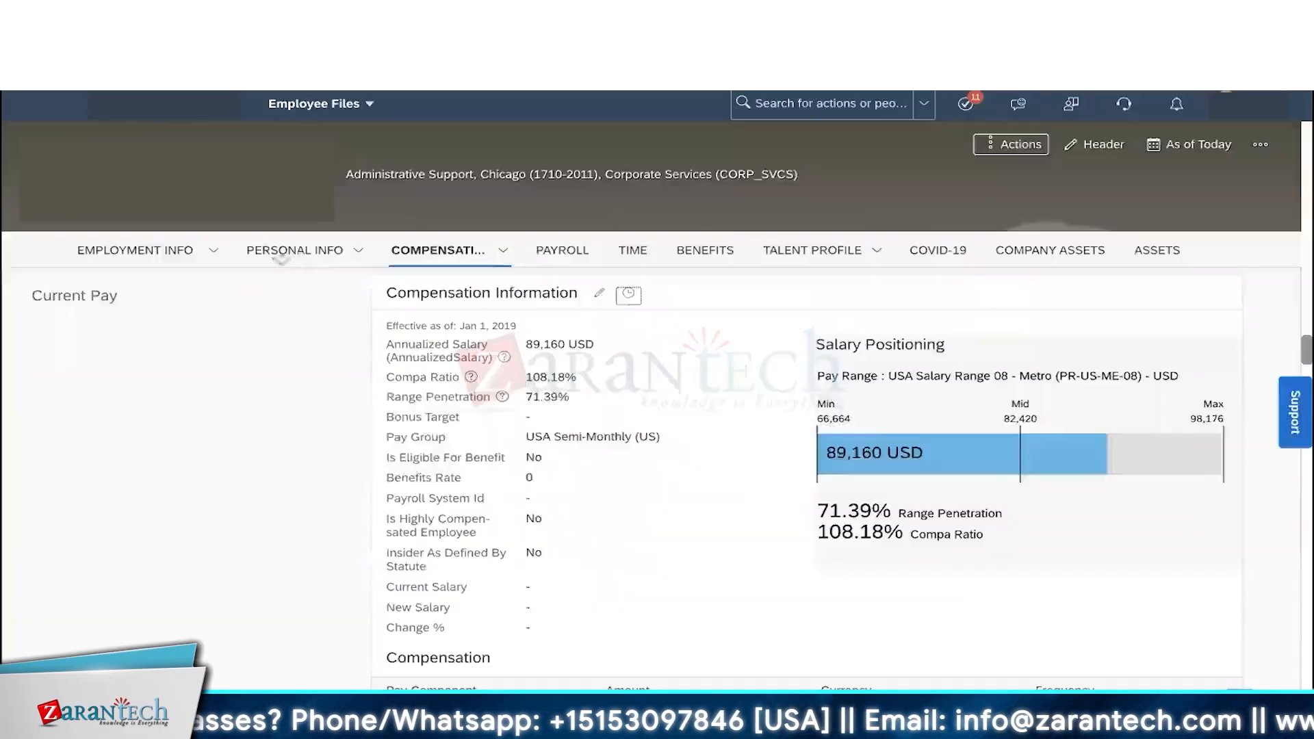
left_click(301, 258)
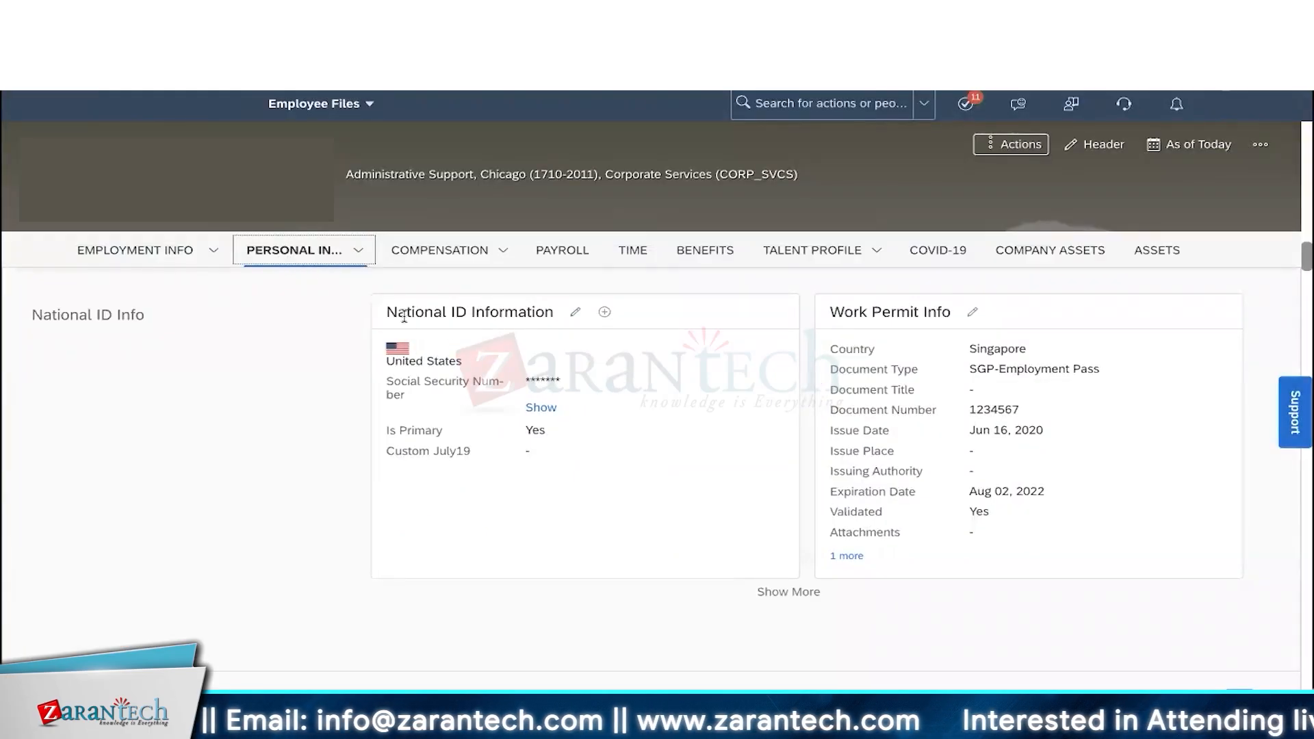
scroll(657, 429, "down", 3)
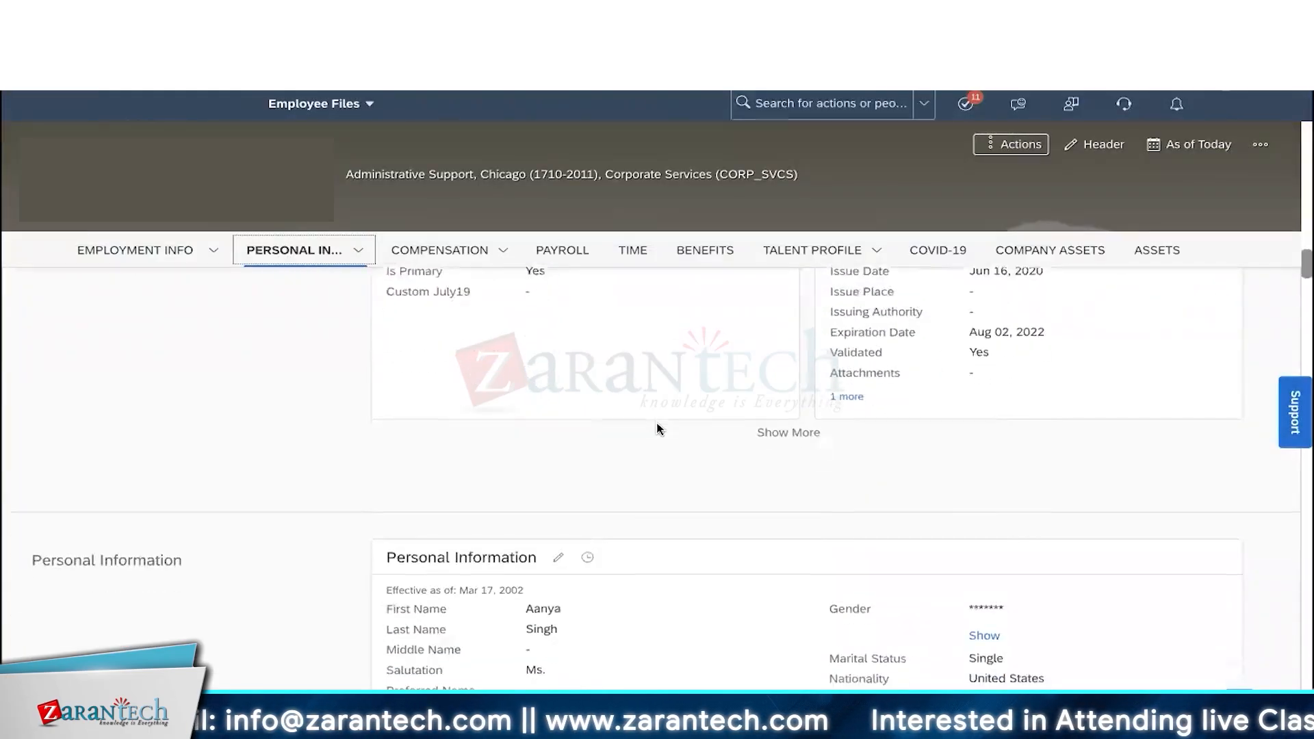
scroll(657, 429, "down", 2)
scroll(598, 484, "down", 4)
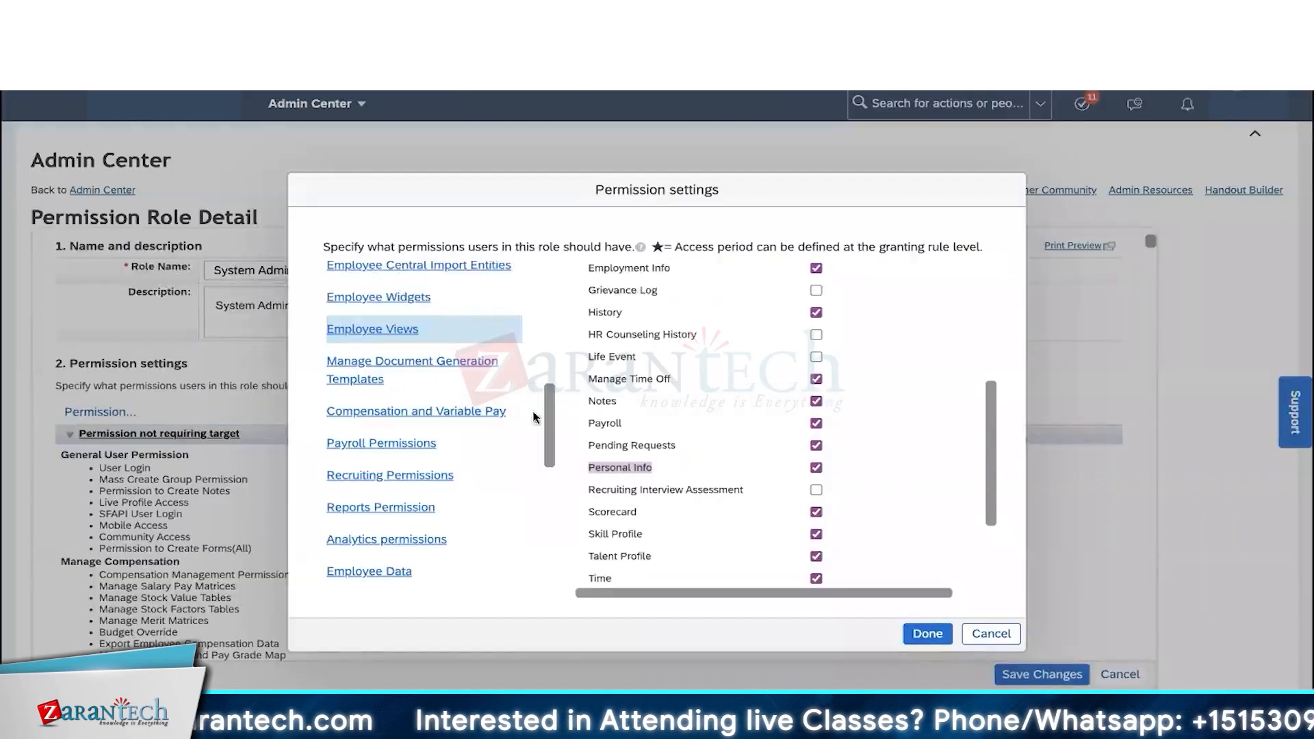
scroll(411, 494, "down", 1)
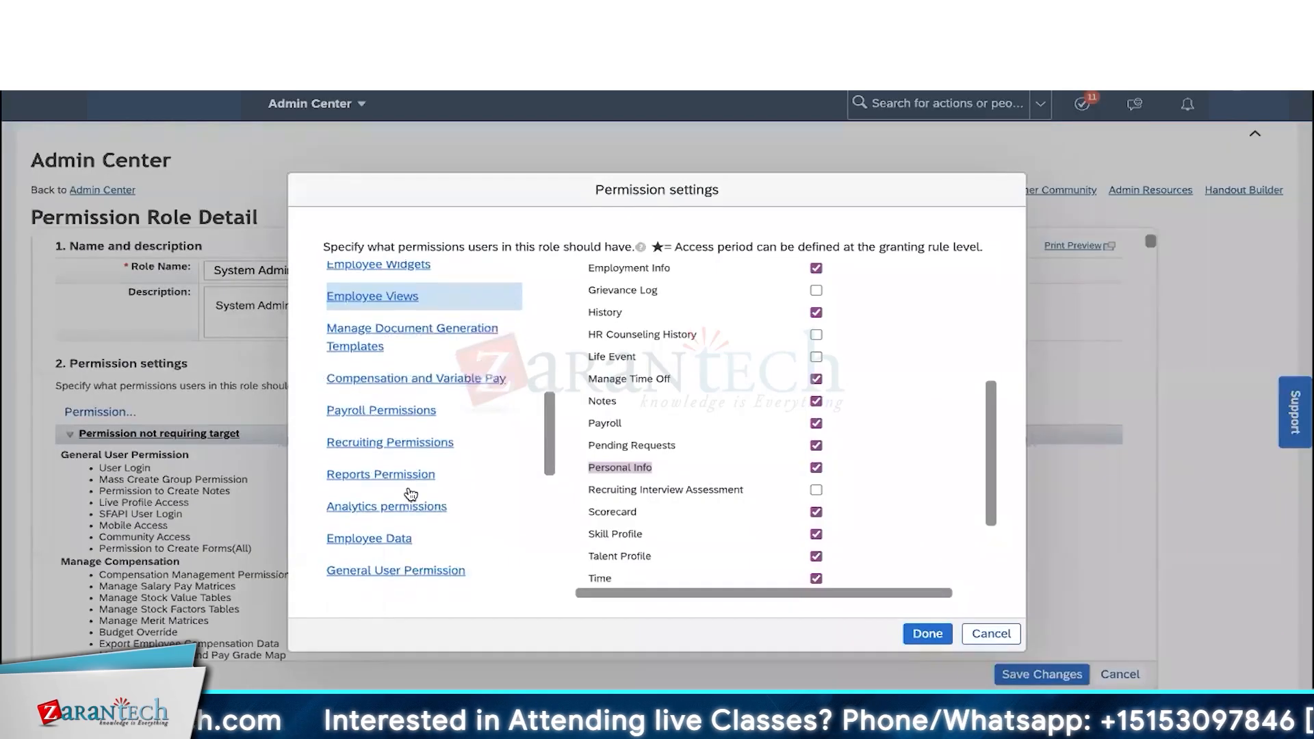
left_click(396, 523)
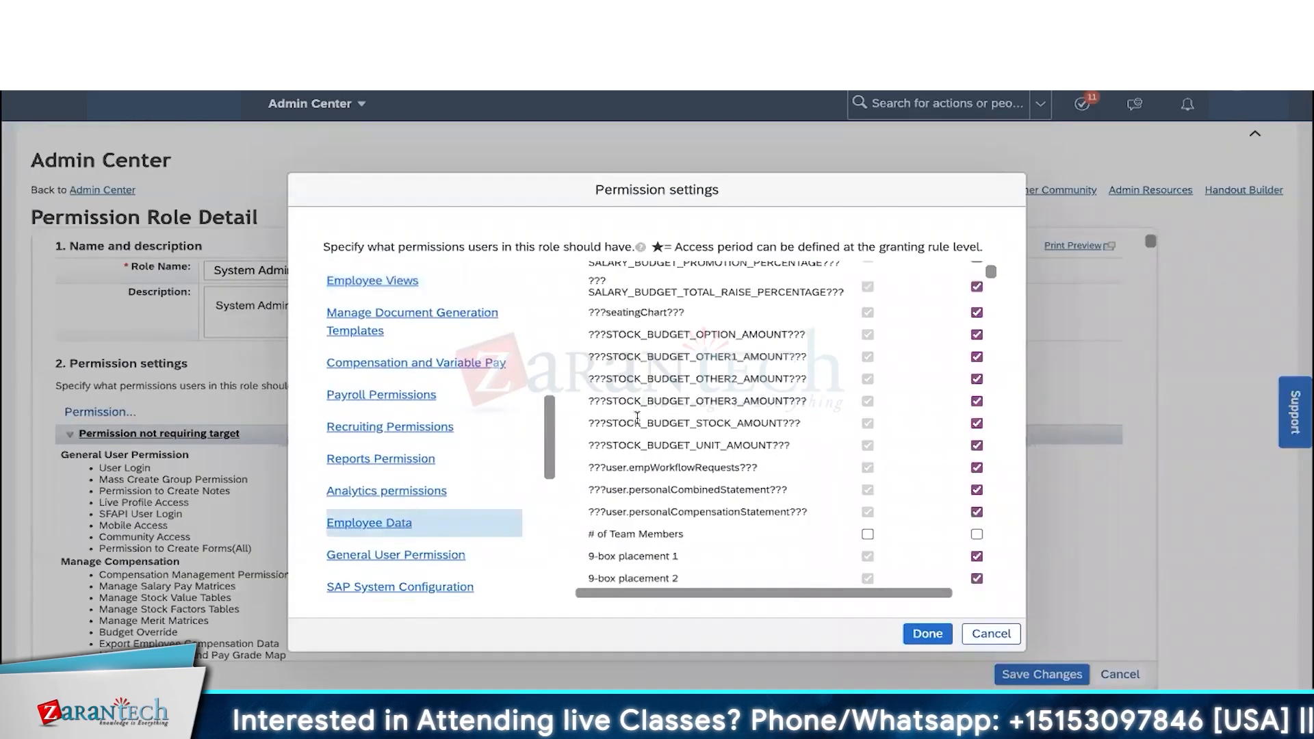
scroll(638, 417, "down", 1)
scroll(638, 417, "down", 15)
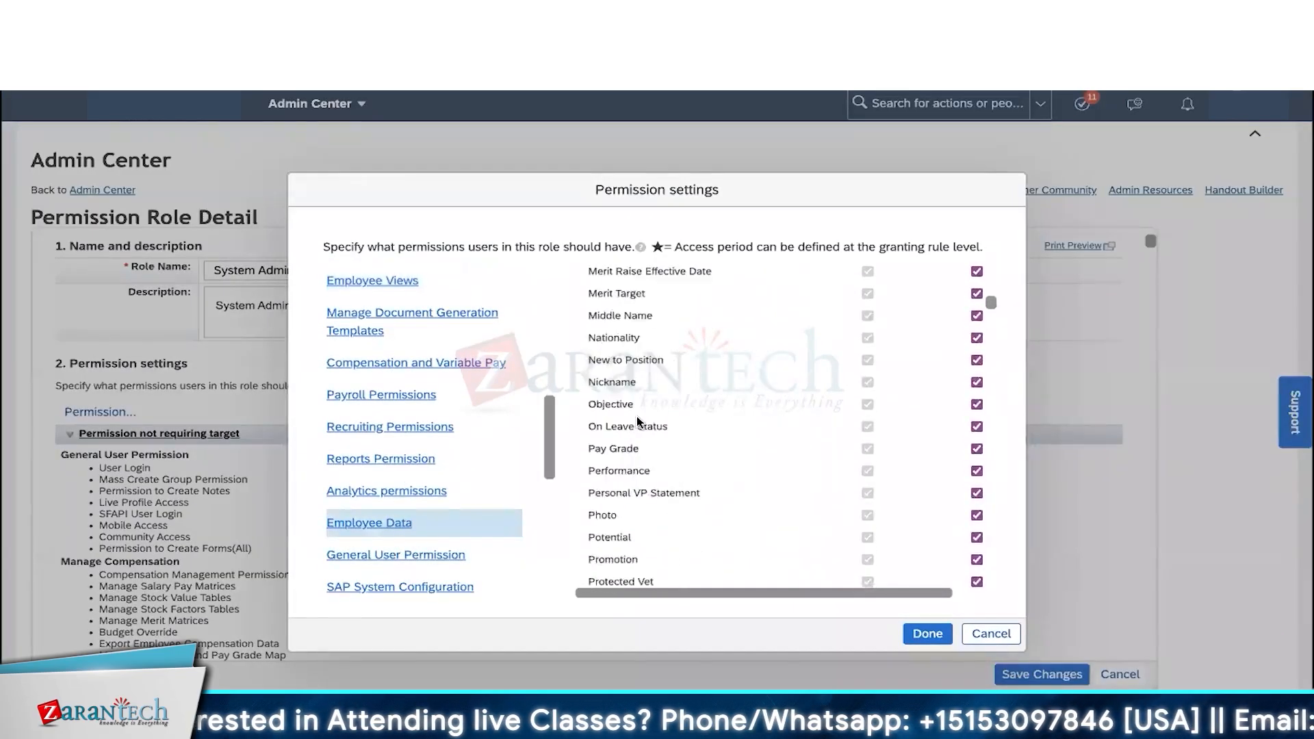
scroll(637, 419, "down", 15)
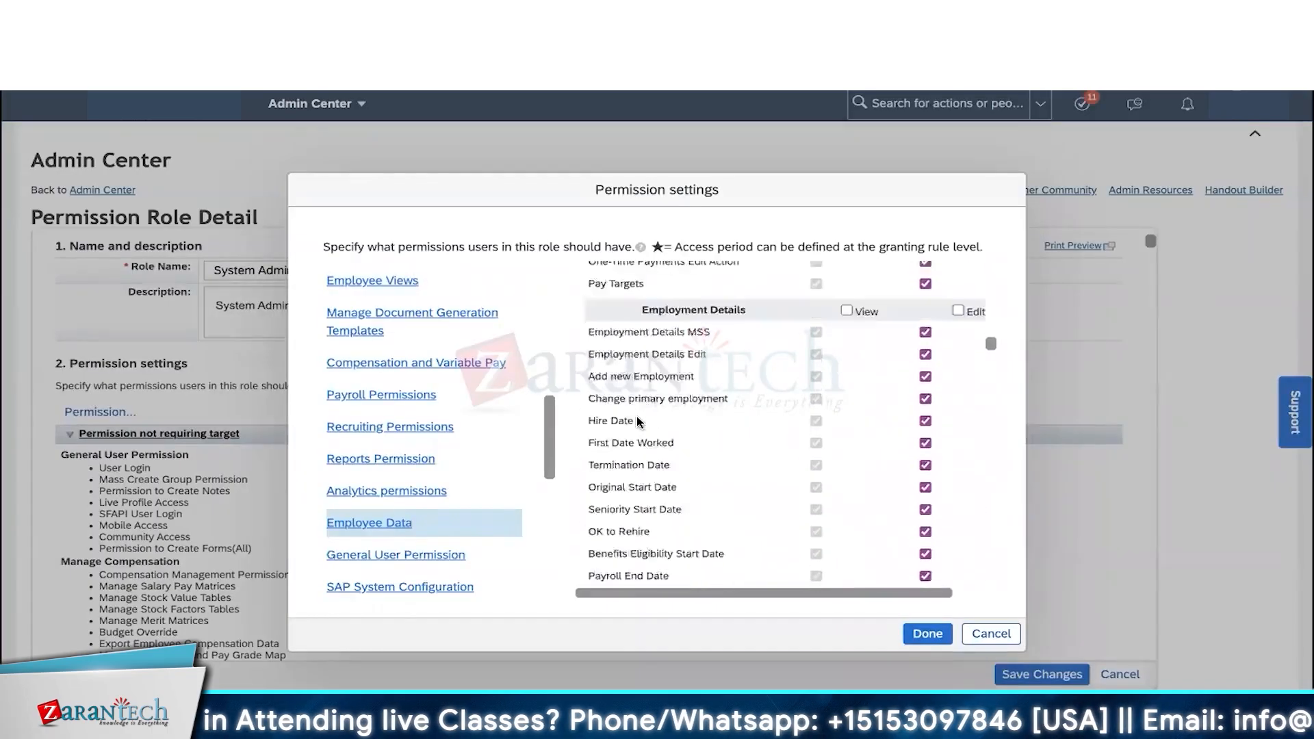
scroll(637, 419, "down", 12)
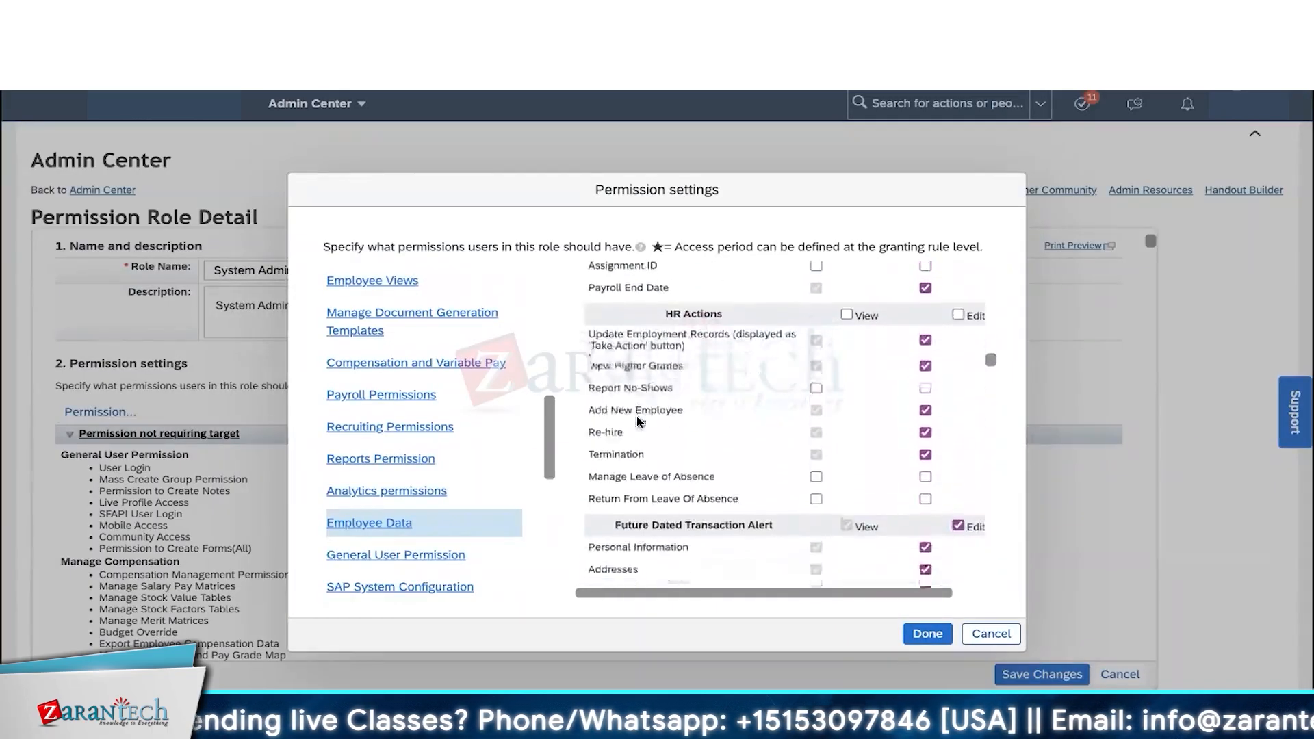
left_click_drag(663, 298, 732, 305)
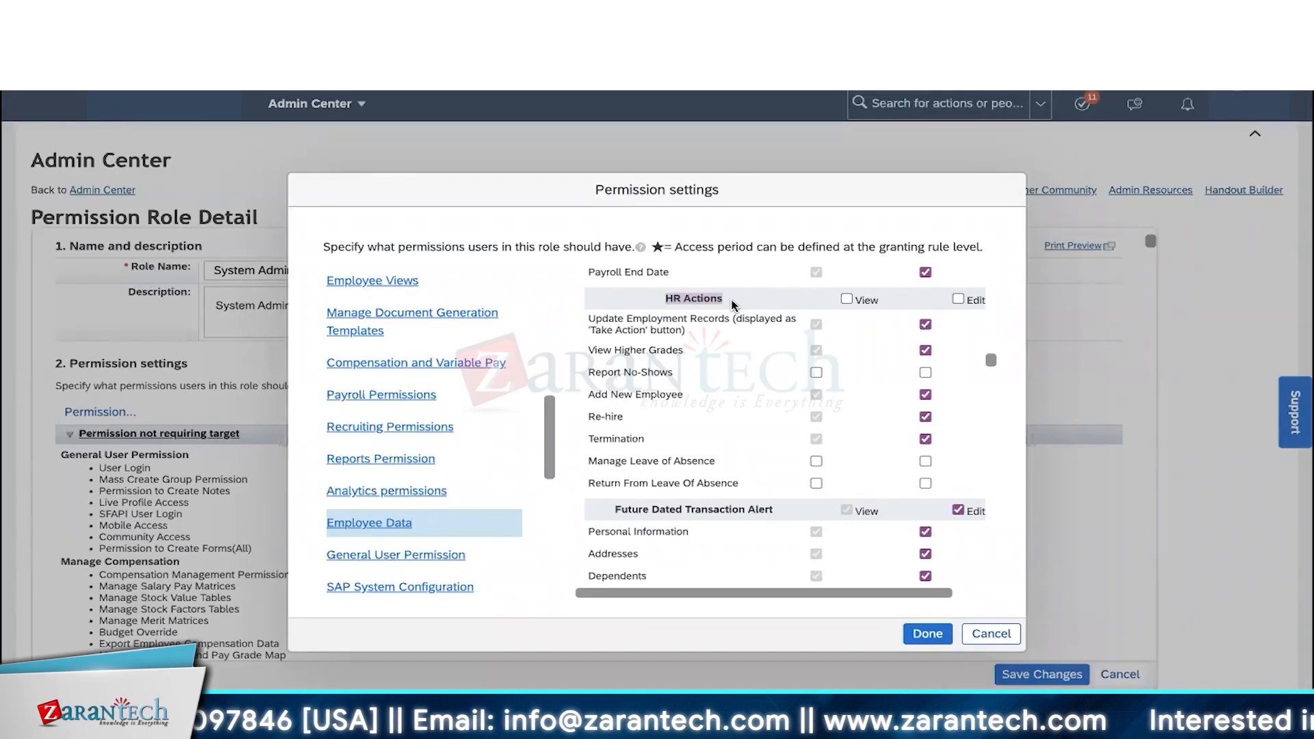
left_click(733, 305)
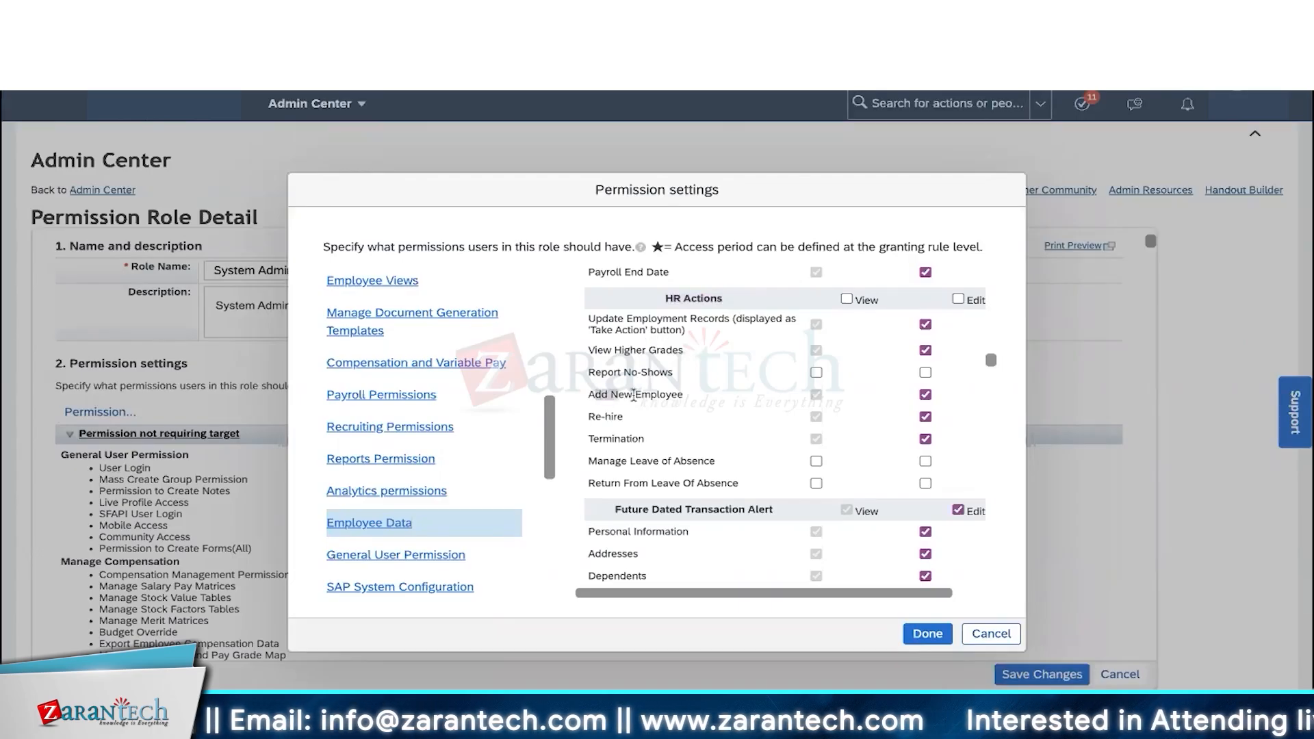
left_click_drag(594, 439, 615, 412)
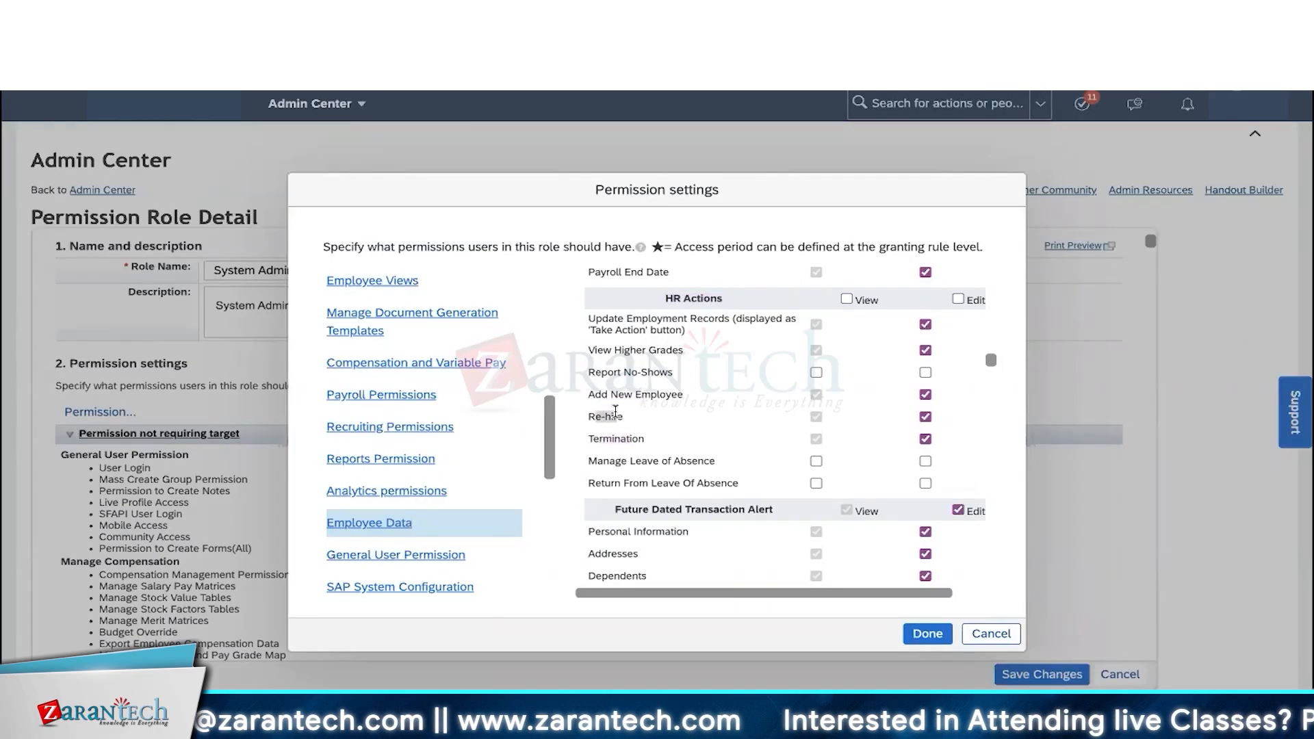
left_click_drag(596, 318, 701, 333)
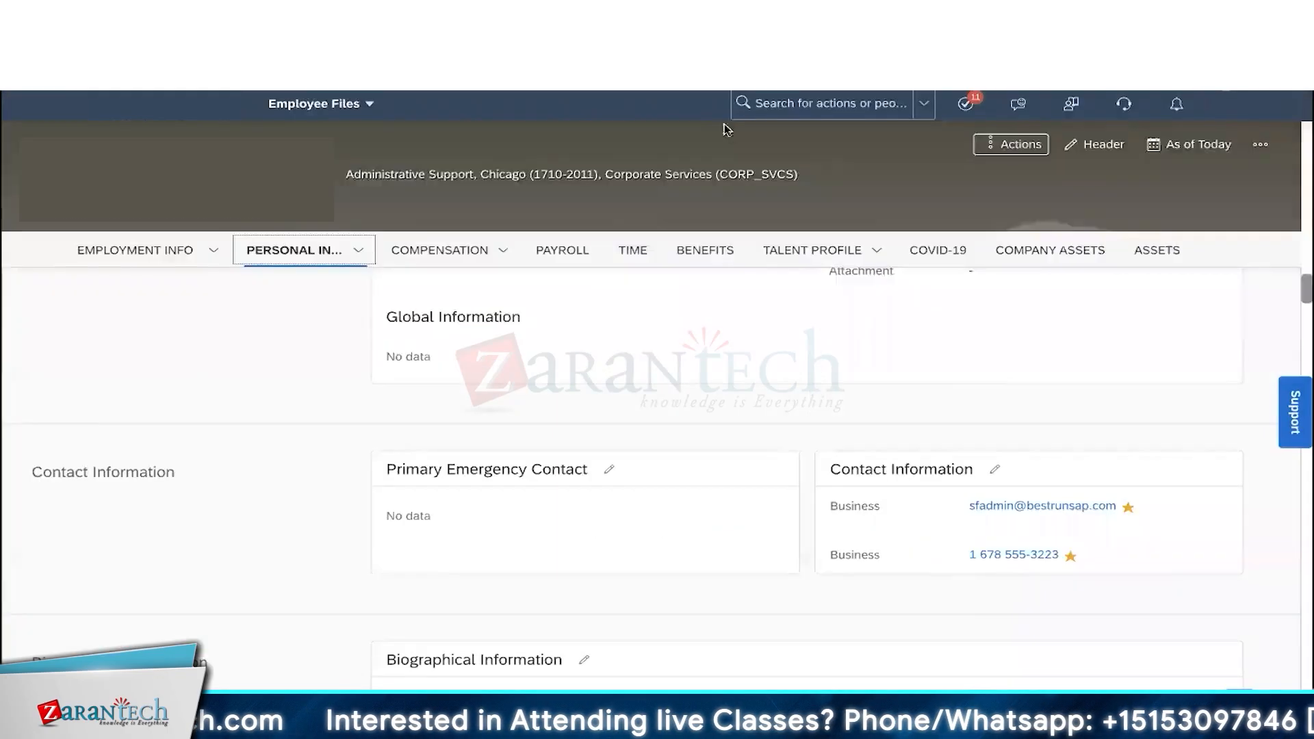
- Open the Termination form from Take Action, review its fields, and cancel without saving
left_click(1013, 152)
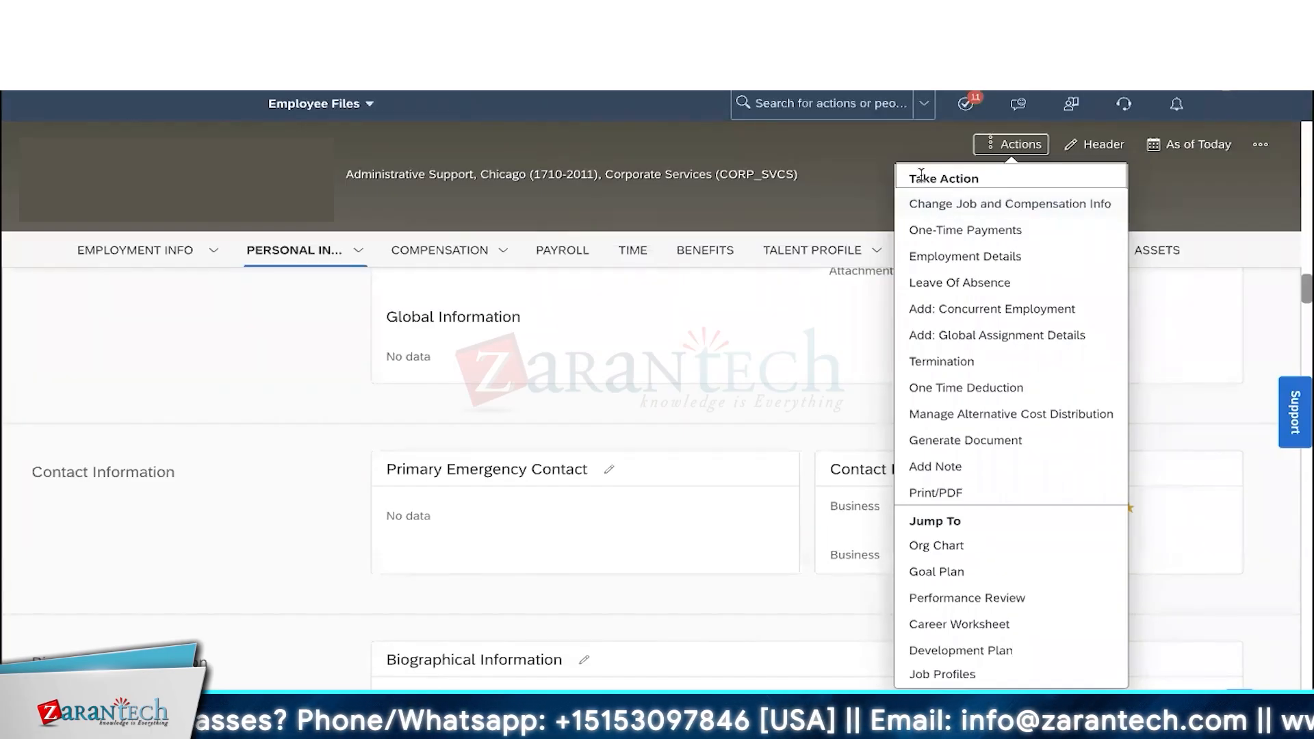
left_click_drag(912, 177, 987, 179)
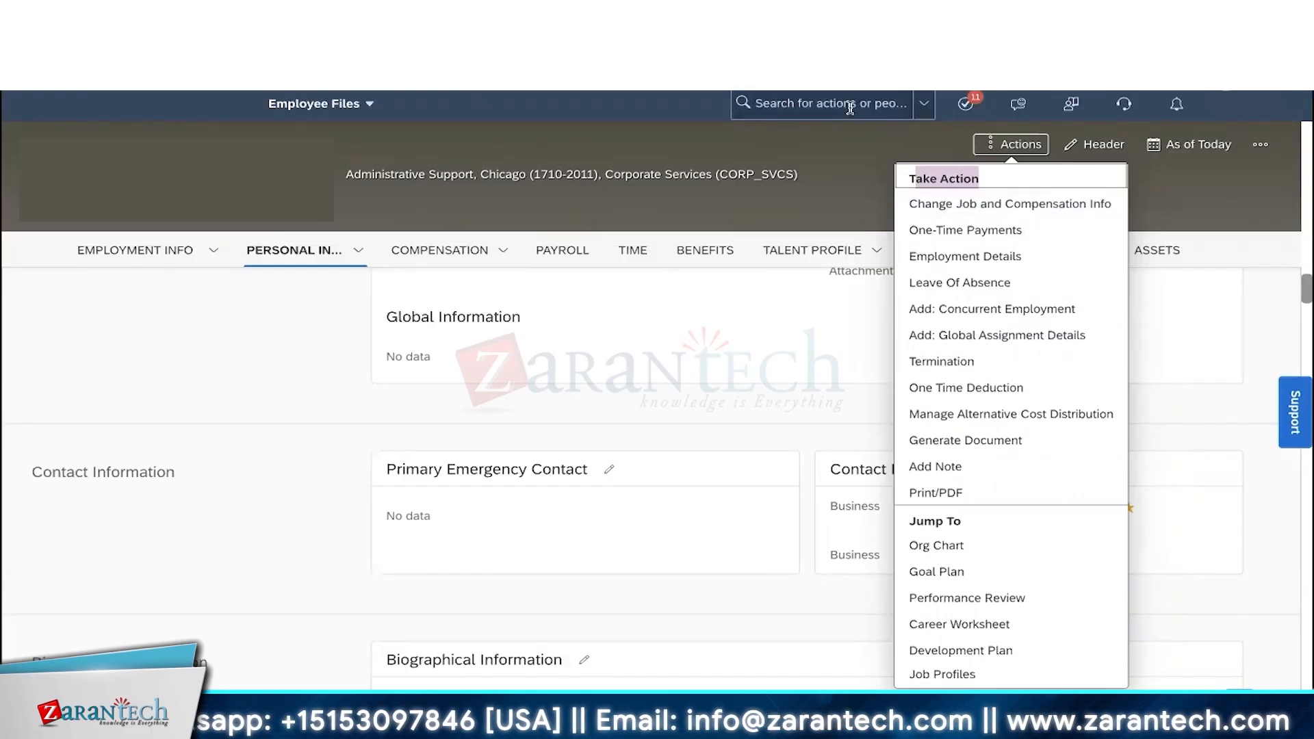
left_click(983, 362)
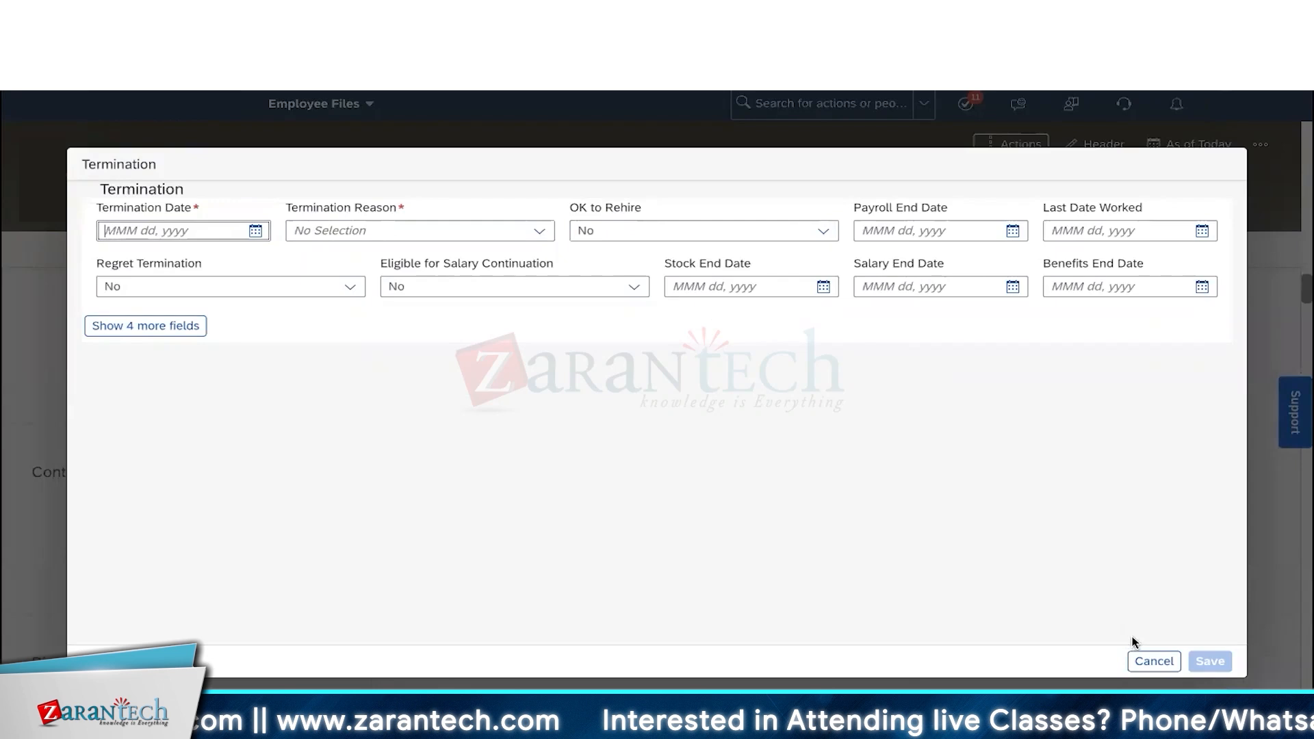
left_click(1145, 660)
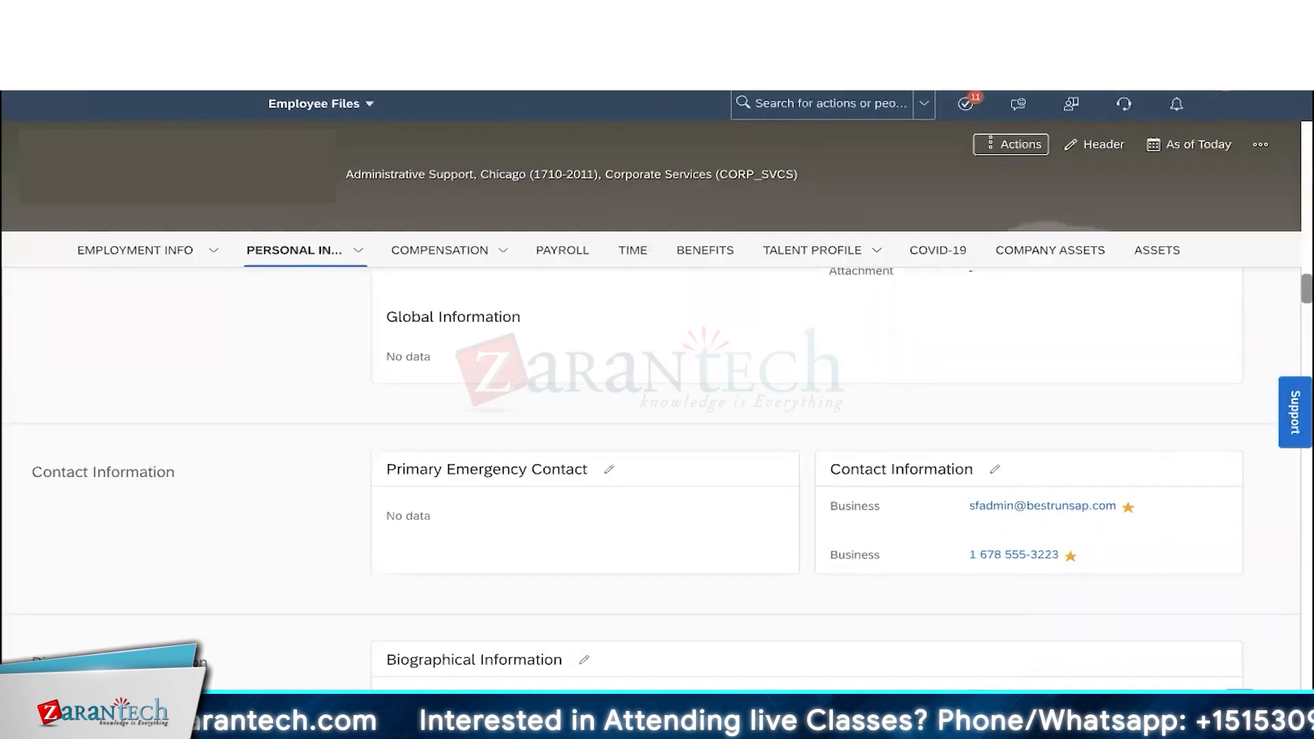
scroll(657, 445, "up", 5)
- Search 'REHIRE' and review an employee's options on the Rehire Inactive Employee page
left_click(783, 113)
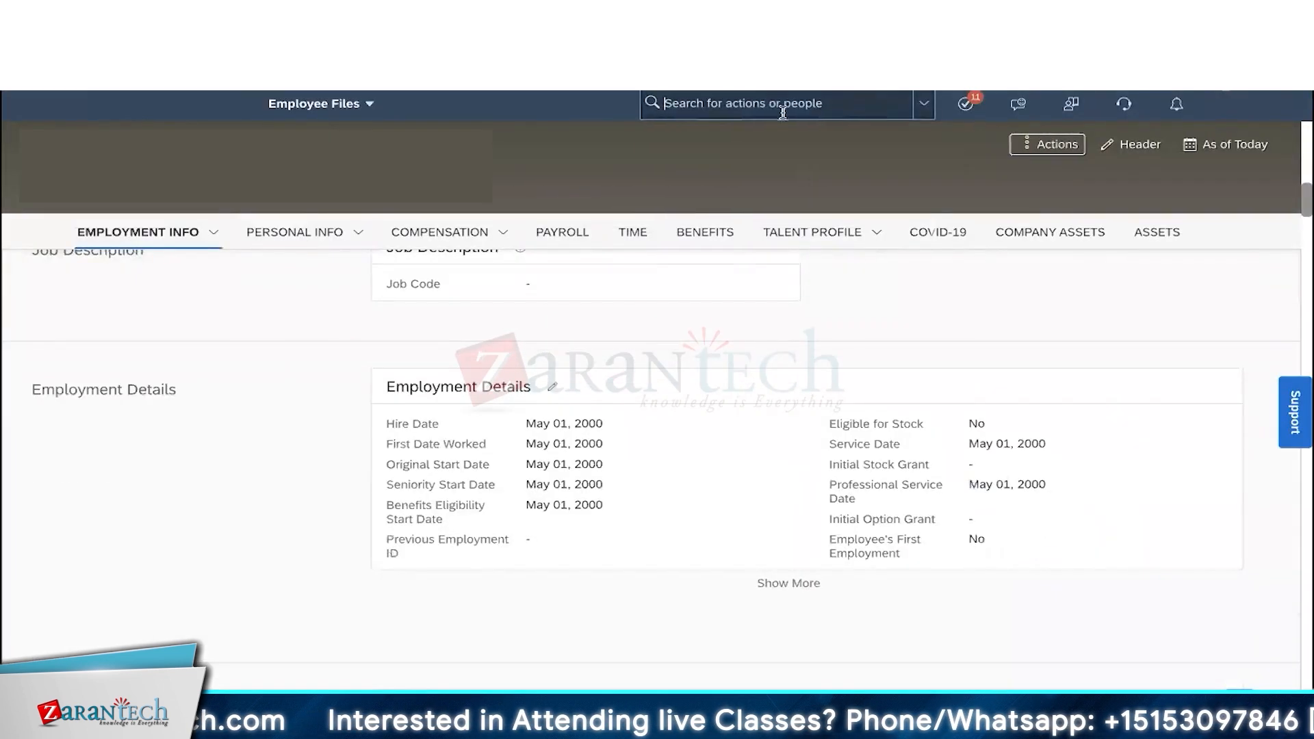
type("REHIRE")
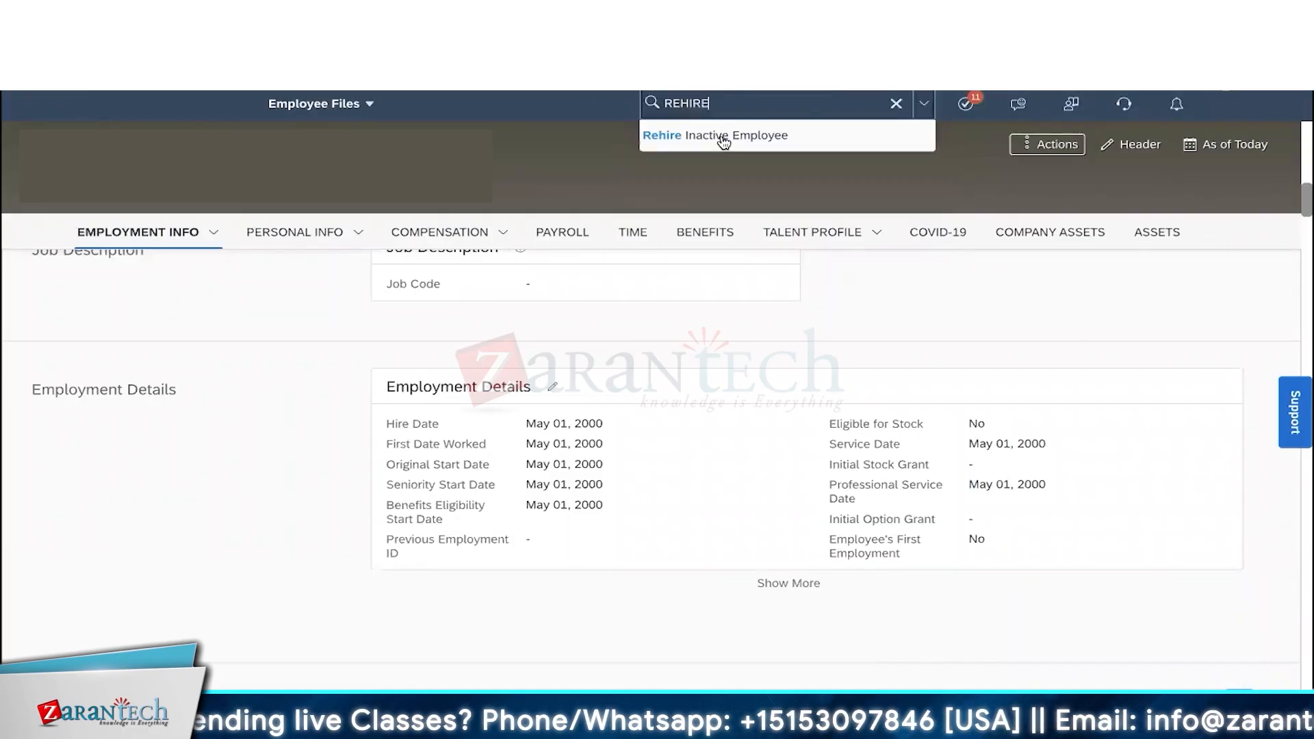
left_click(723, 140)
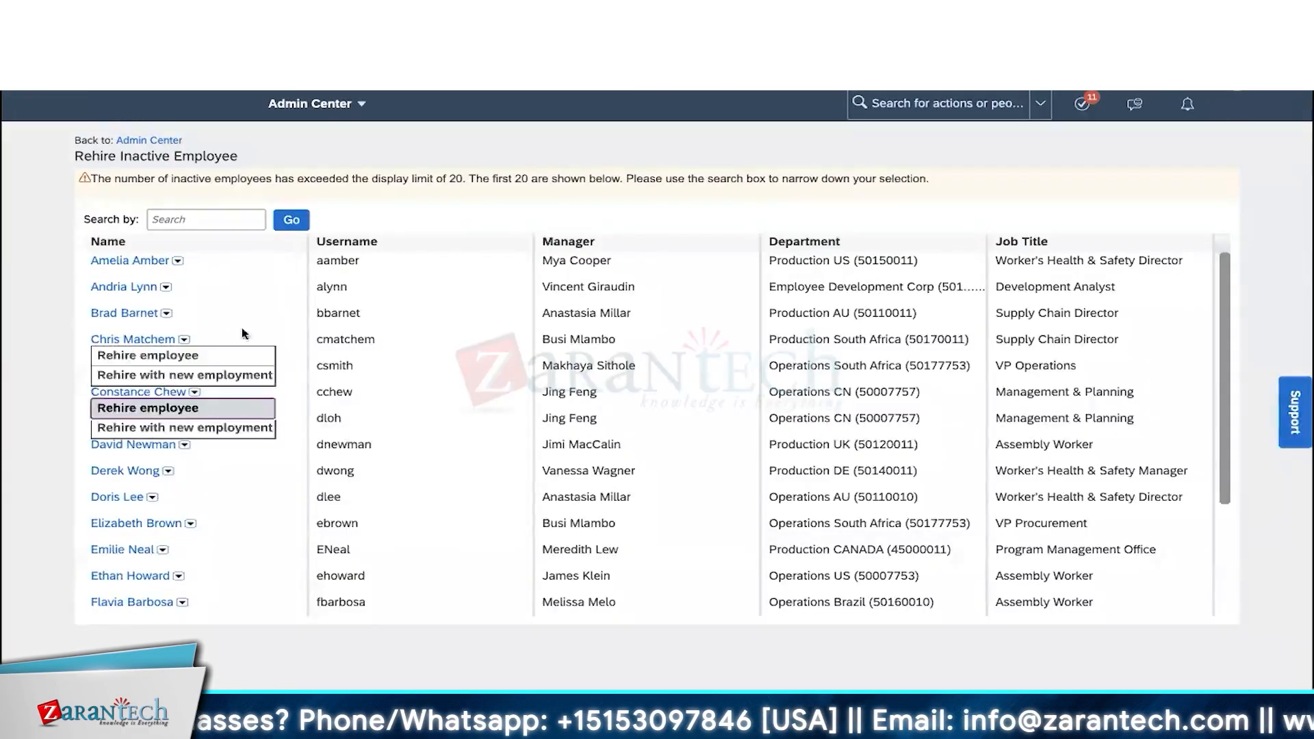
left_click(347, 303)
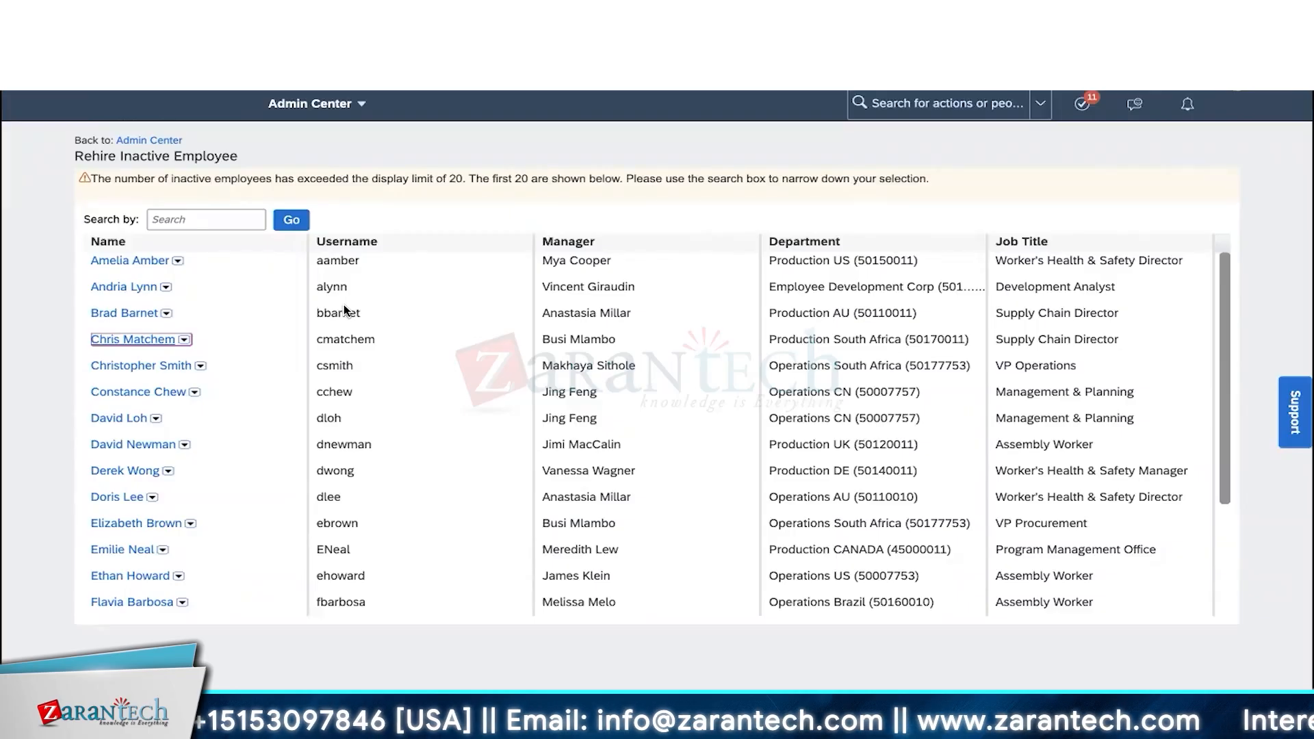
mouse_move(187, 342)
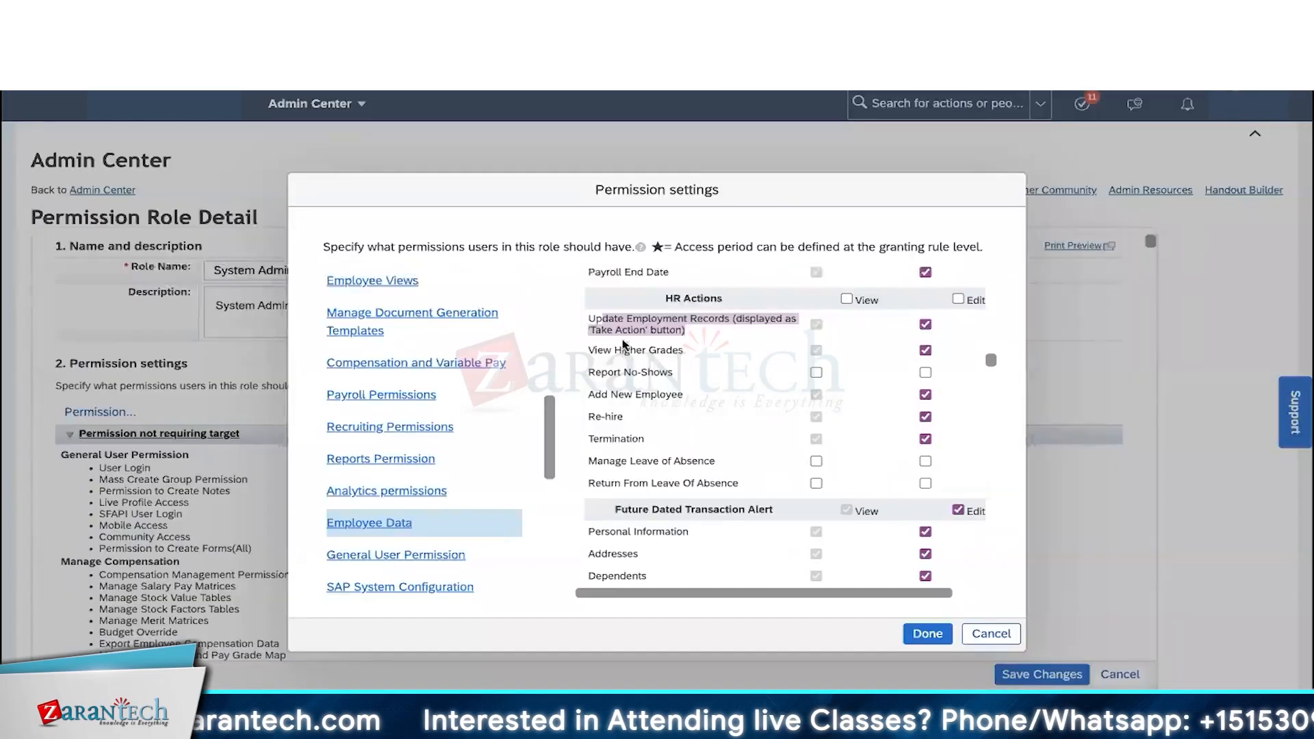
- Point out the Add New Employee through Termination and Update Employment Records permissions
left_click_drag(593, 397, 641, 438)
left_click_drag(594, 320, 684, 329)
scroll(423, 363, "up", 10)
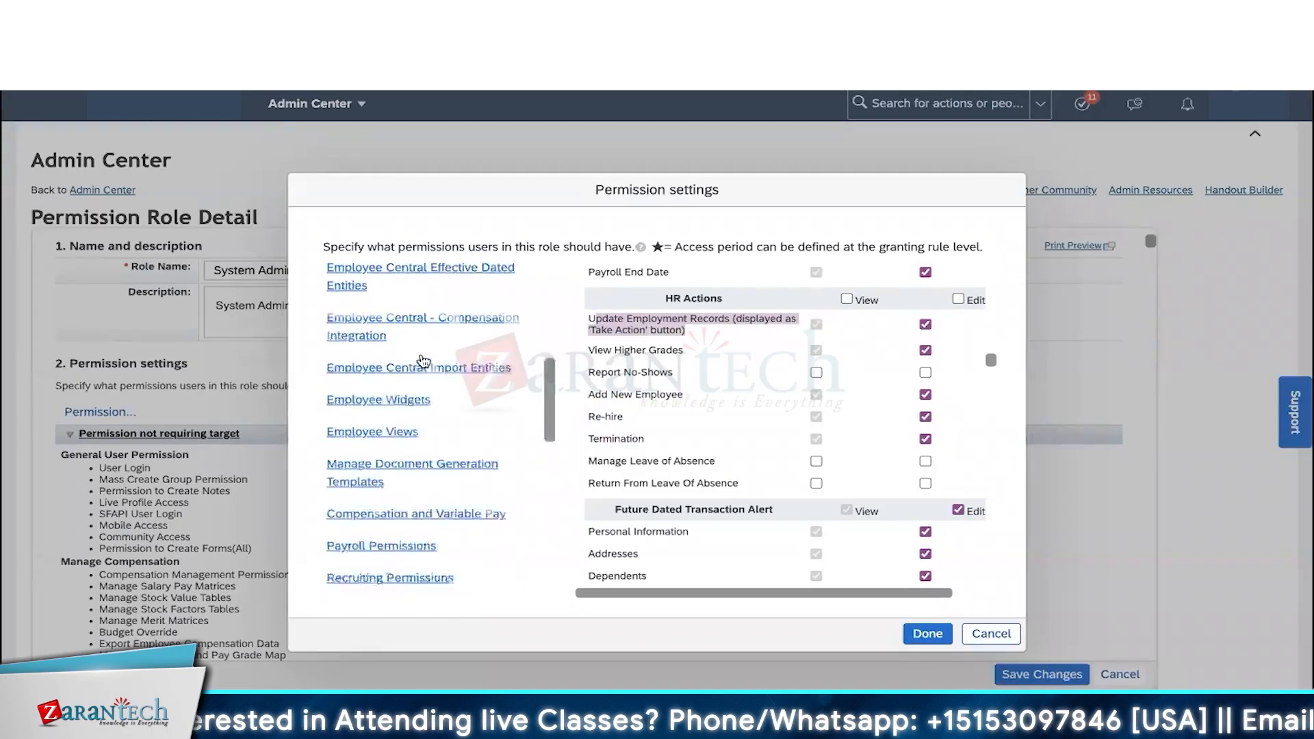
- Switch from User to Administrator Permissions and show Manage Foundation Objects
left_click(347, 274)
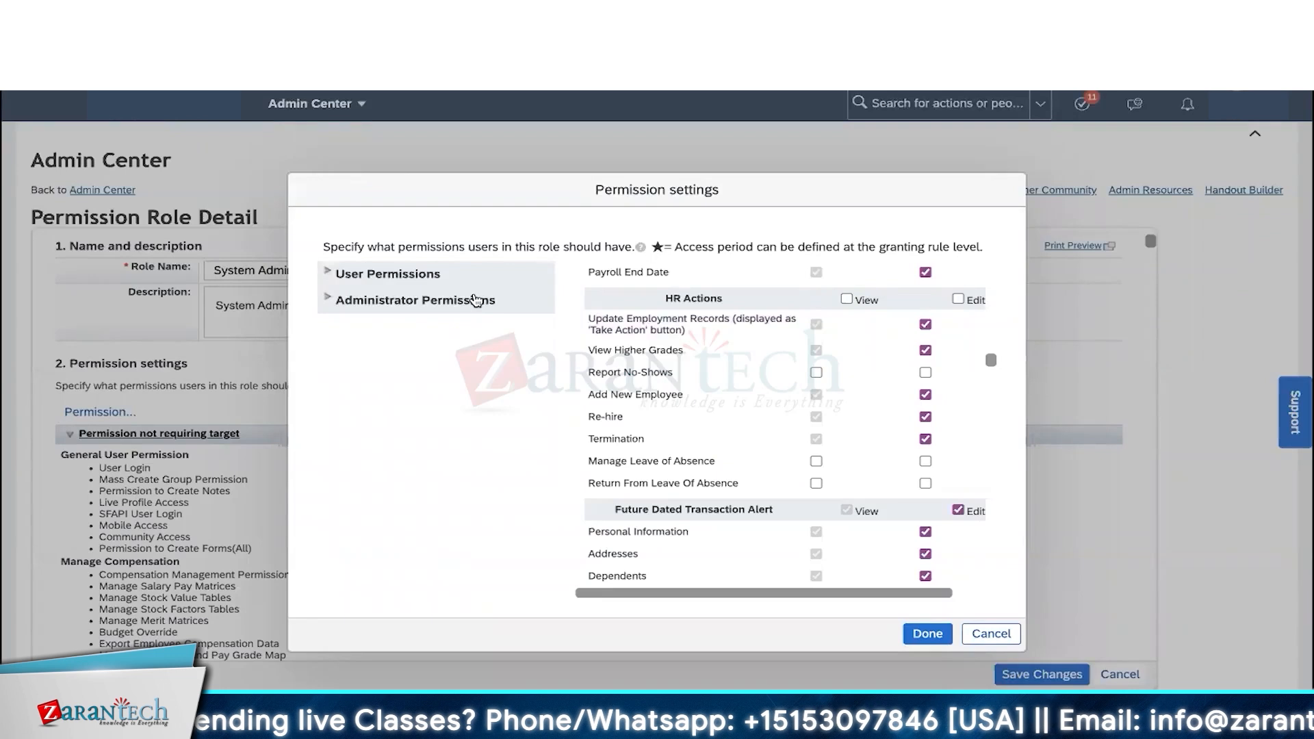
left_click(368, 305)
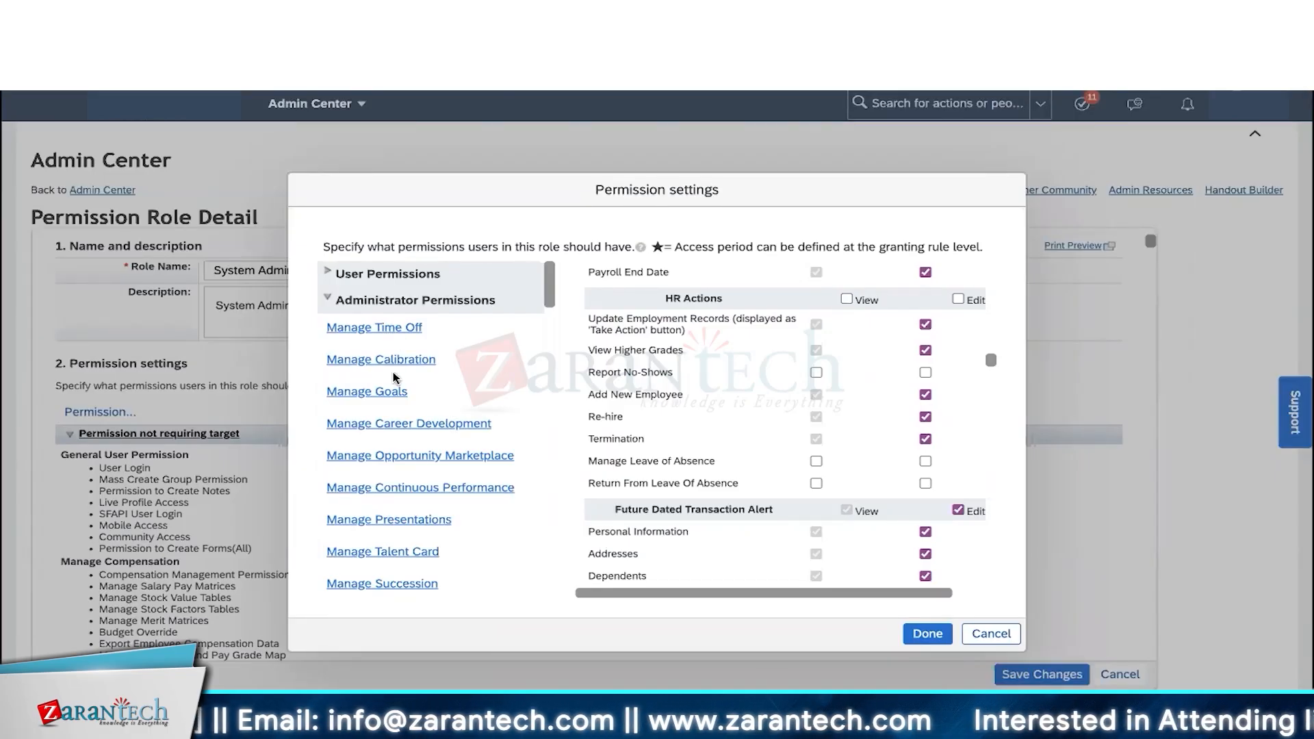
scroll(394, 376, "down", 1)
scroll(394, 377, "down", 4)
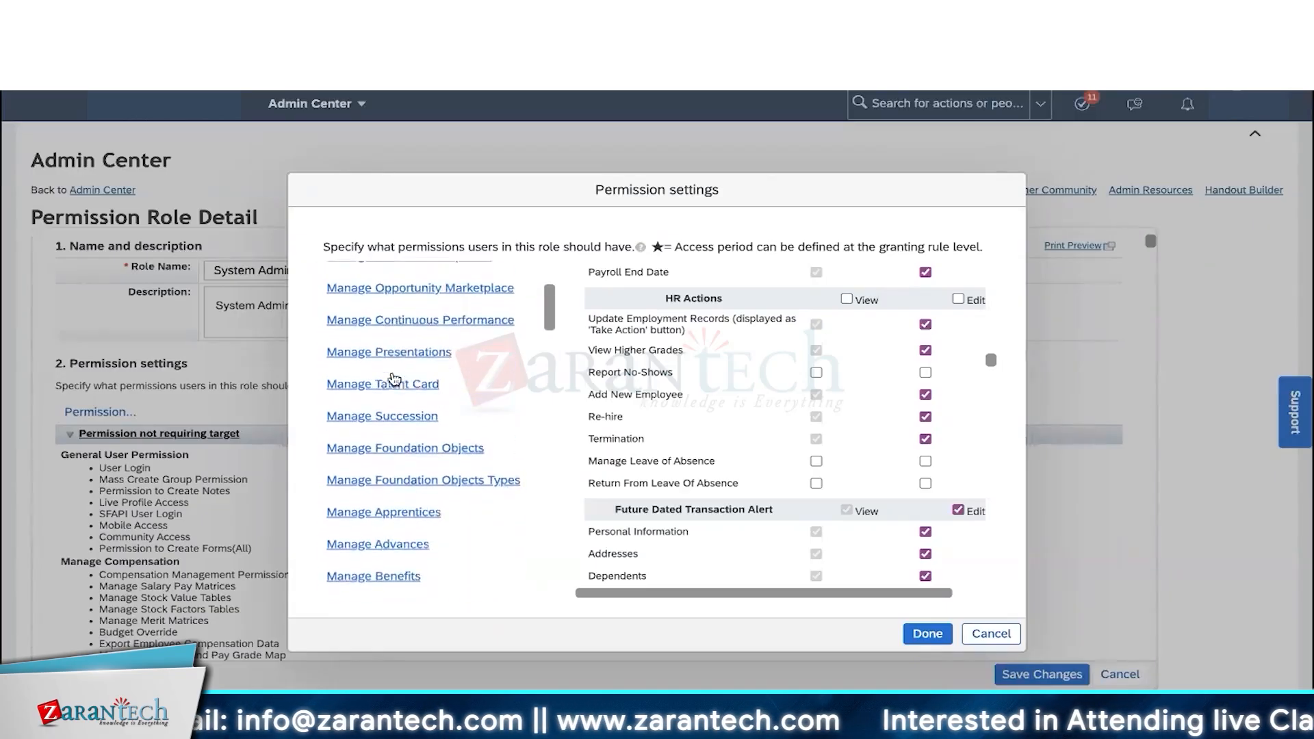
left_click(394, 394)
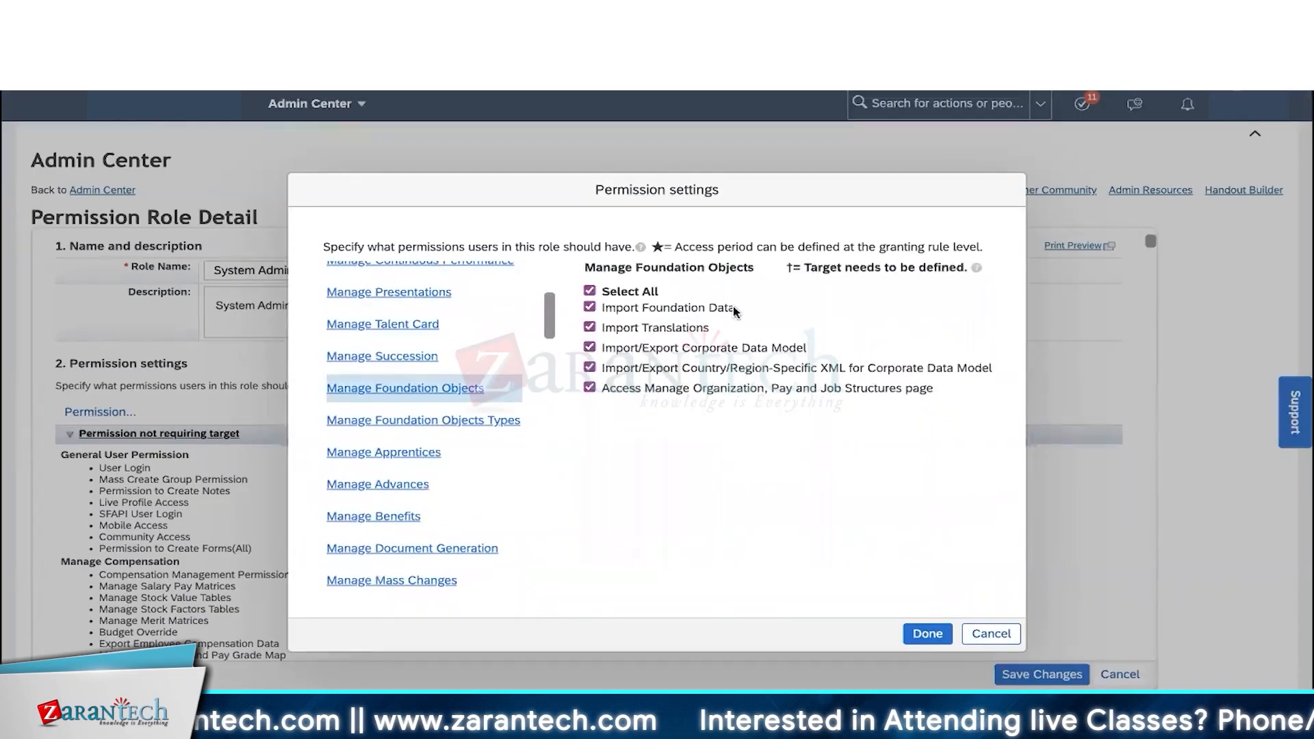
- Grant Create for every Foundation Object Type, including Pay Range and Pay Grade
left_click_drag(736, 308, 652, 310)
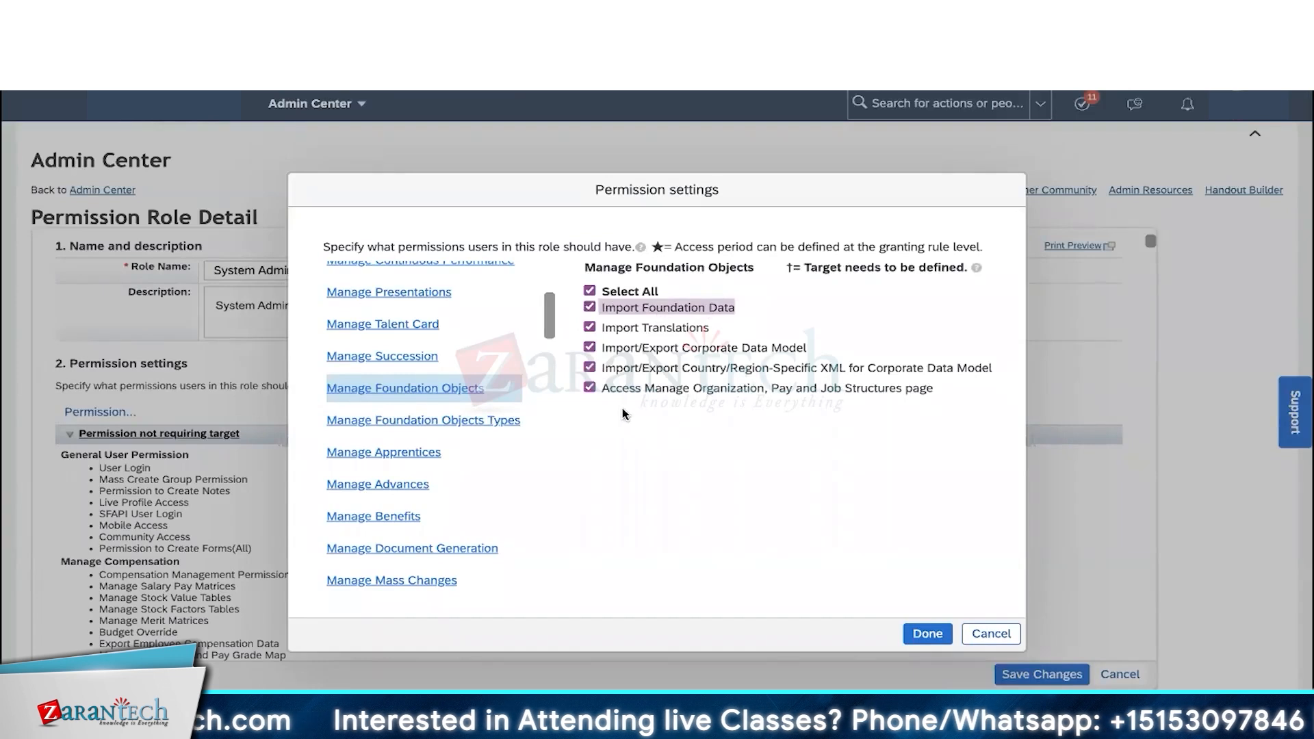
left_click_drag(686, 390, 939, 387)
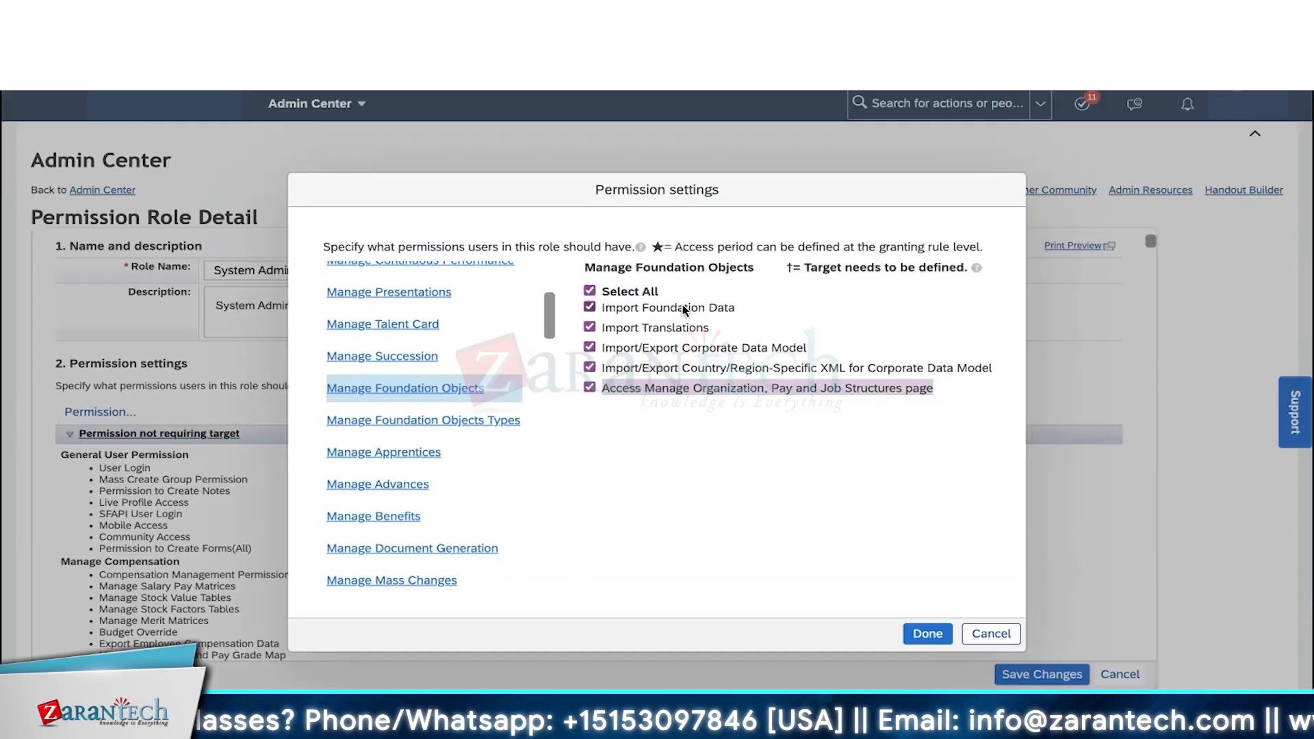
left_click(383, 420)
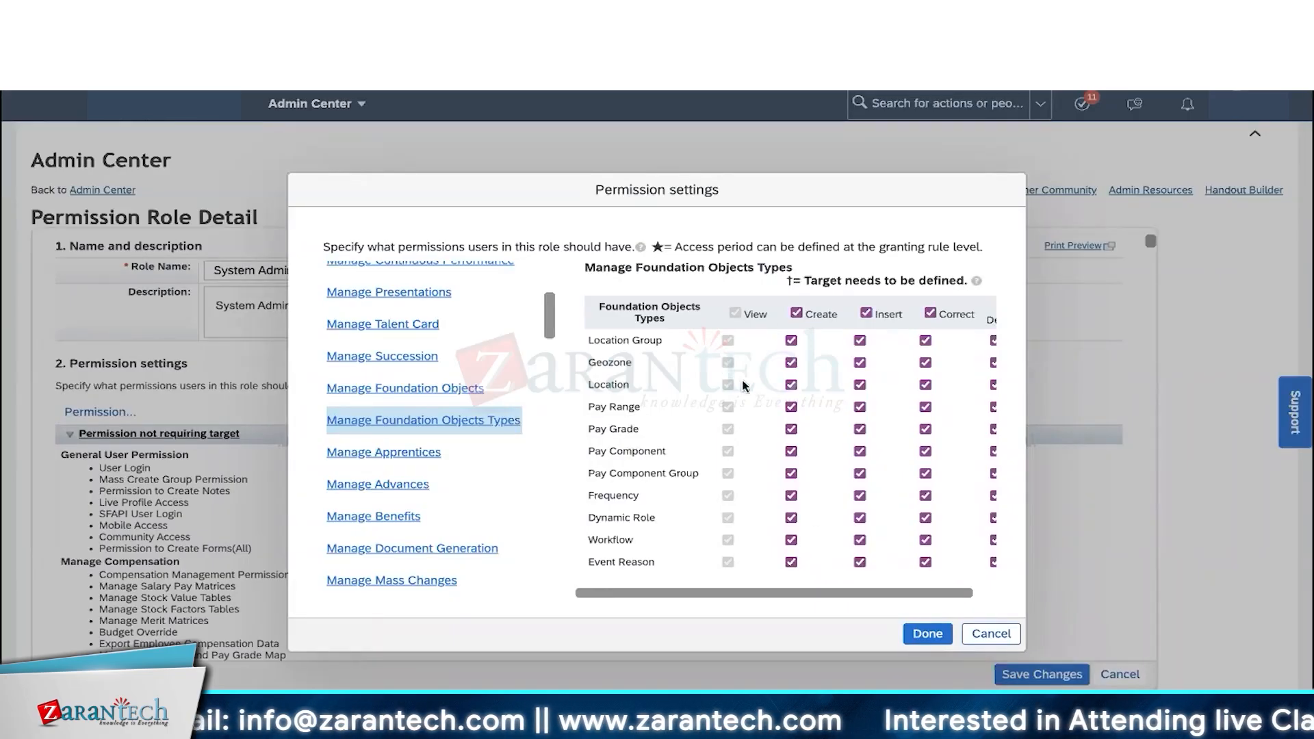
left_click(791, 385)
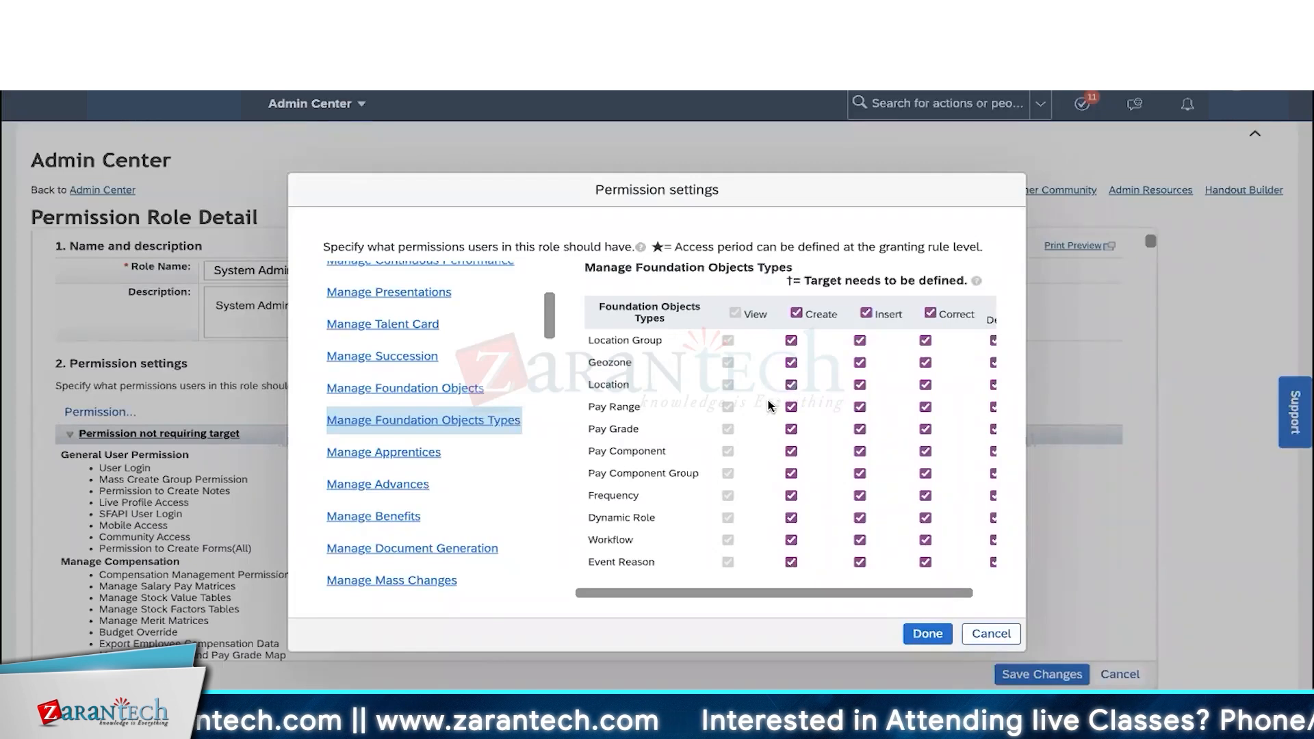
left_click(790, 407)
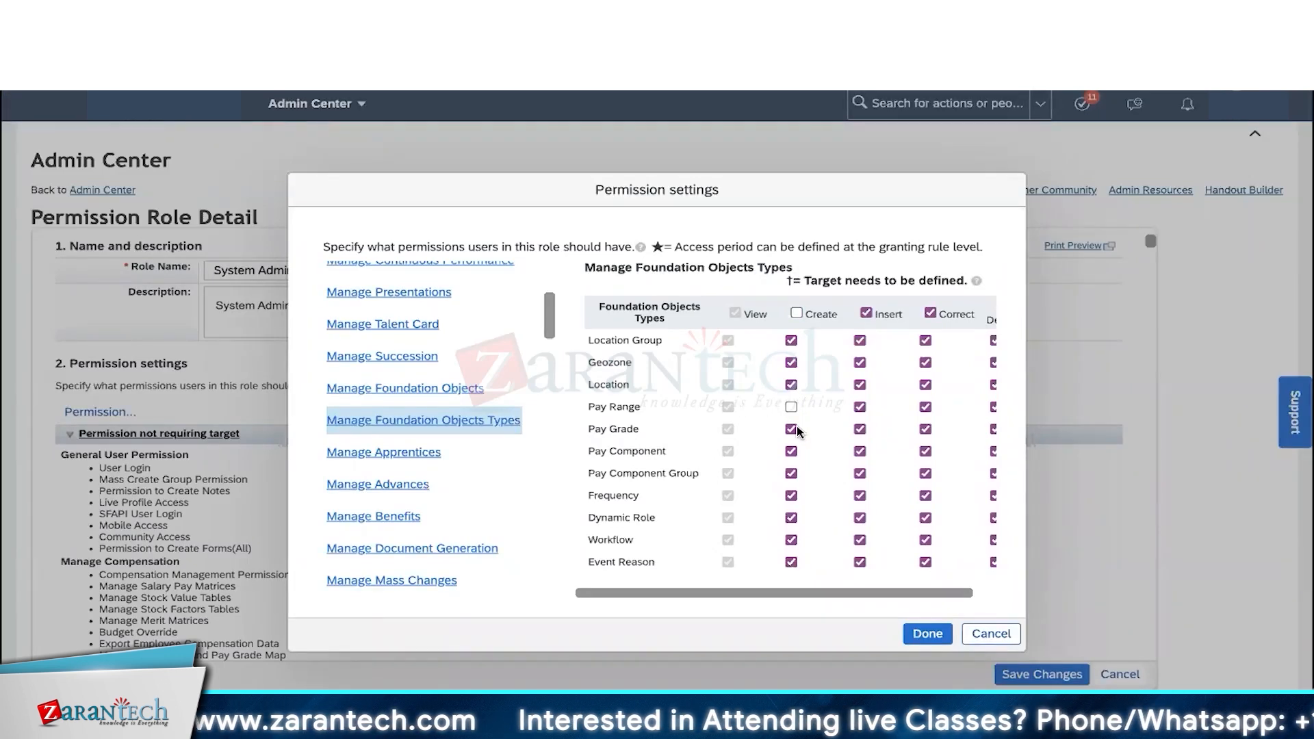
left_click(795, 427)
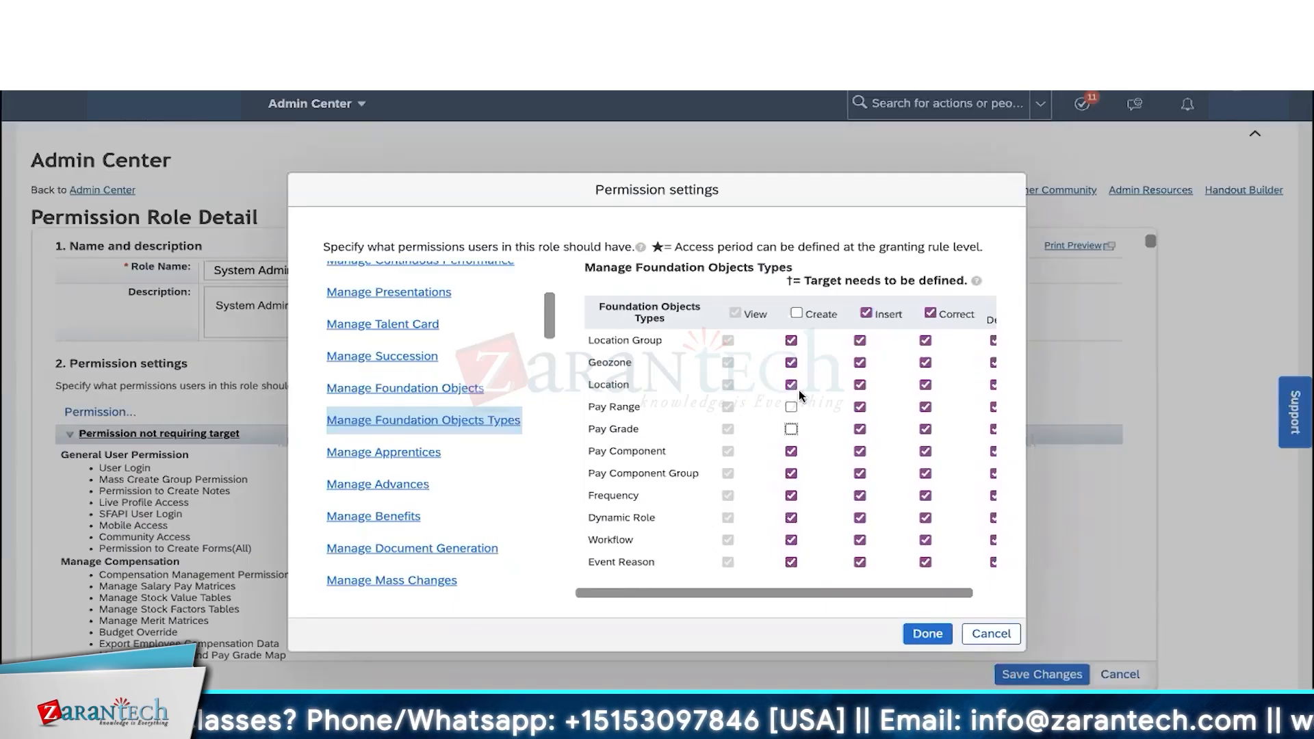
left_click(796, 313)
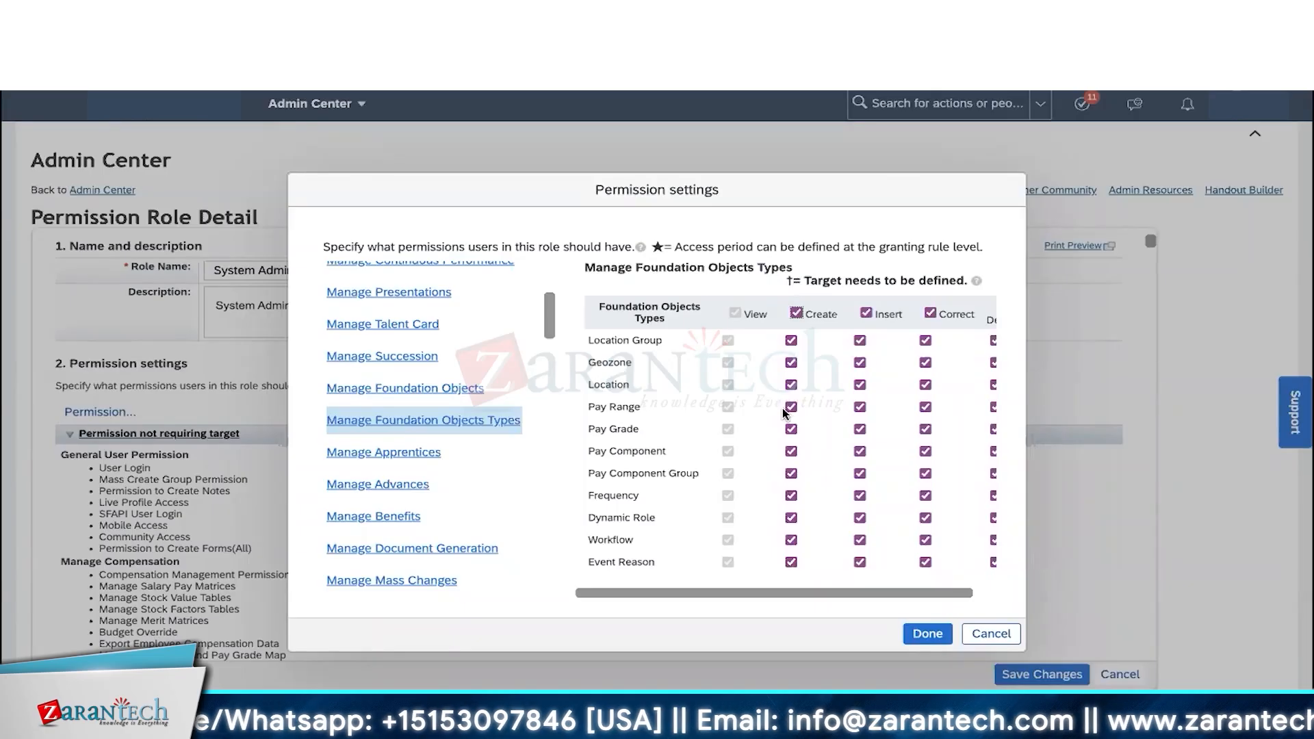
- Review Manage Workflows permissions like Allow Auto Delegation and Manage Workflow Groups, then show Manage Position
scroll(370, 407, "down", 5)
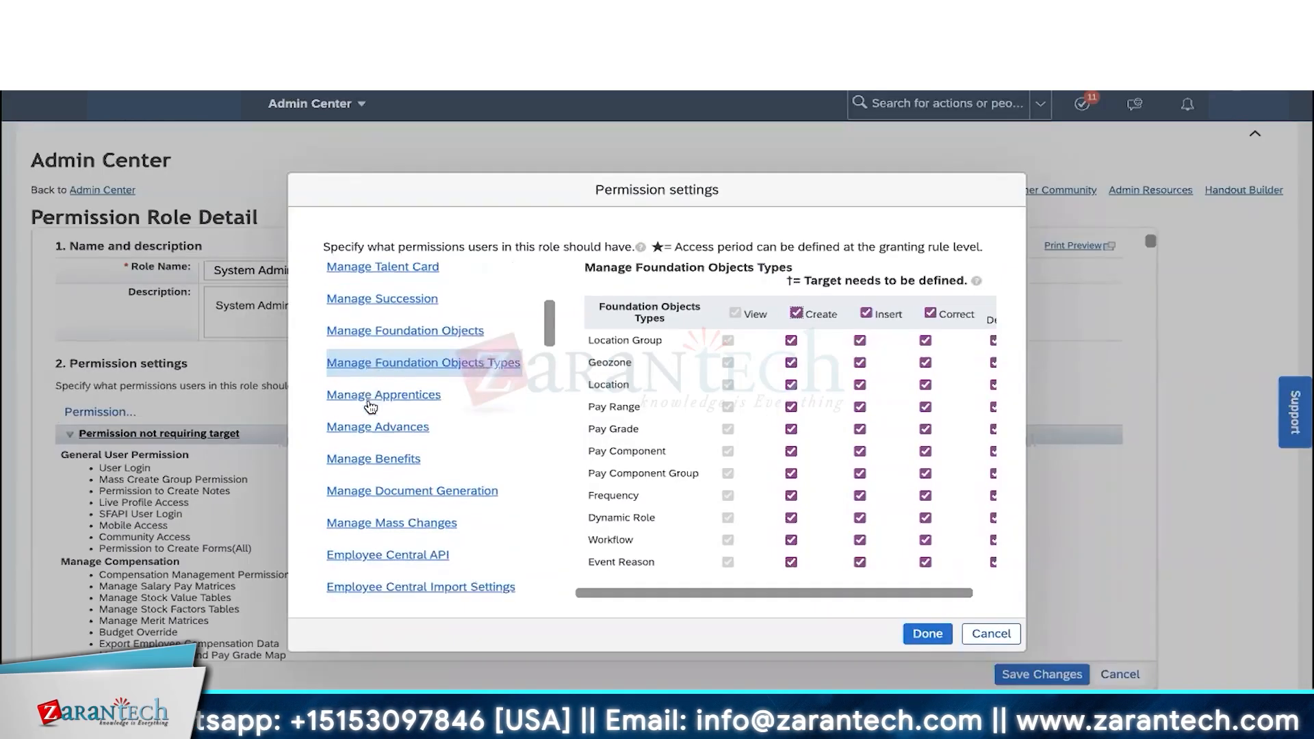
scroll(370, 407, "down", 4)
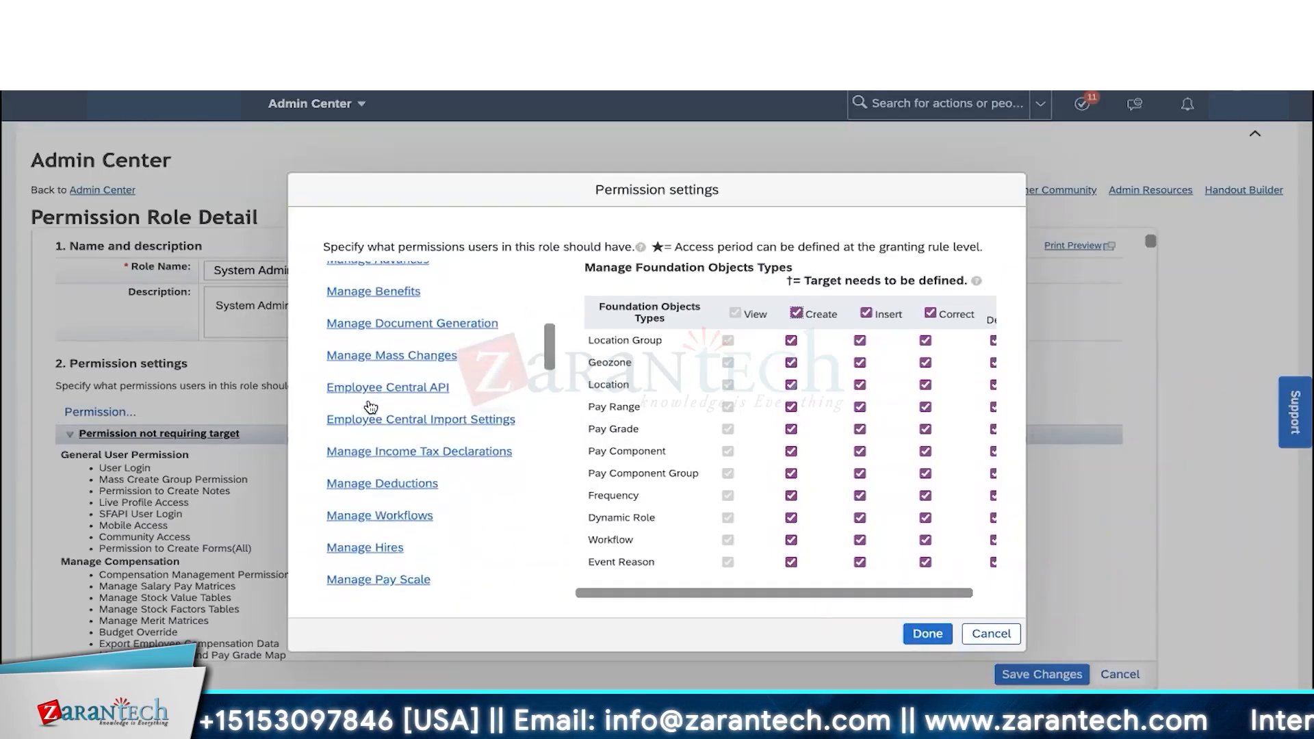
left_click(396, 450)
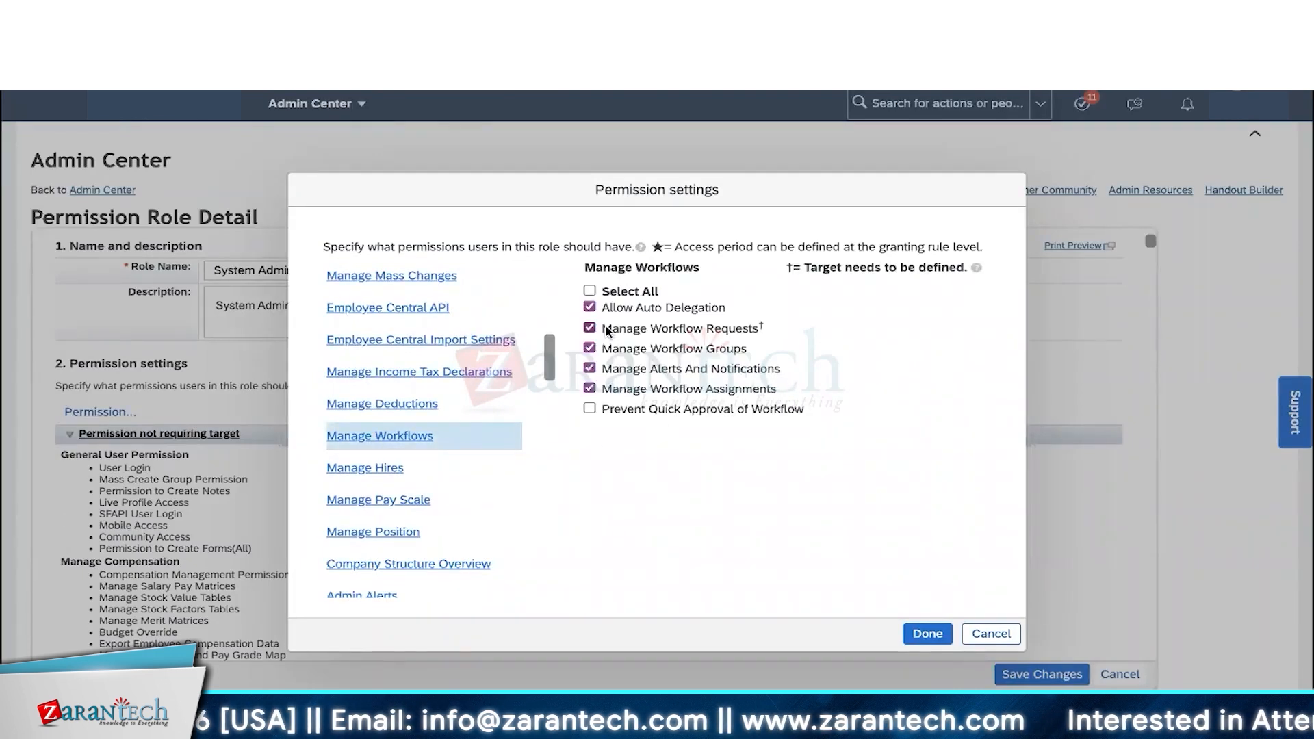
left_click_drag(611, 308, 733, 303)
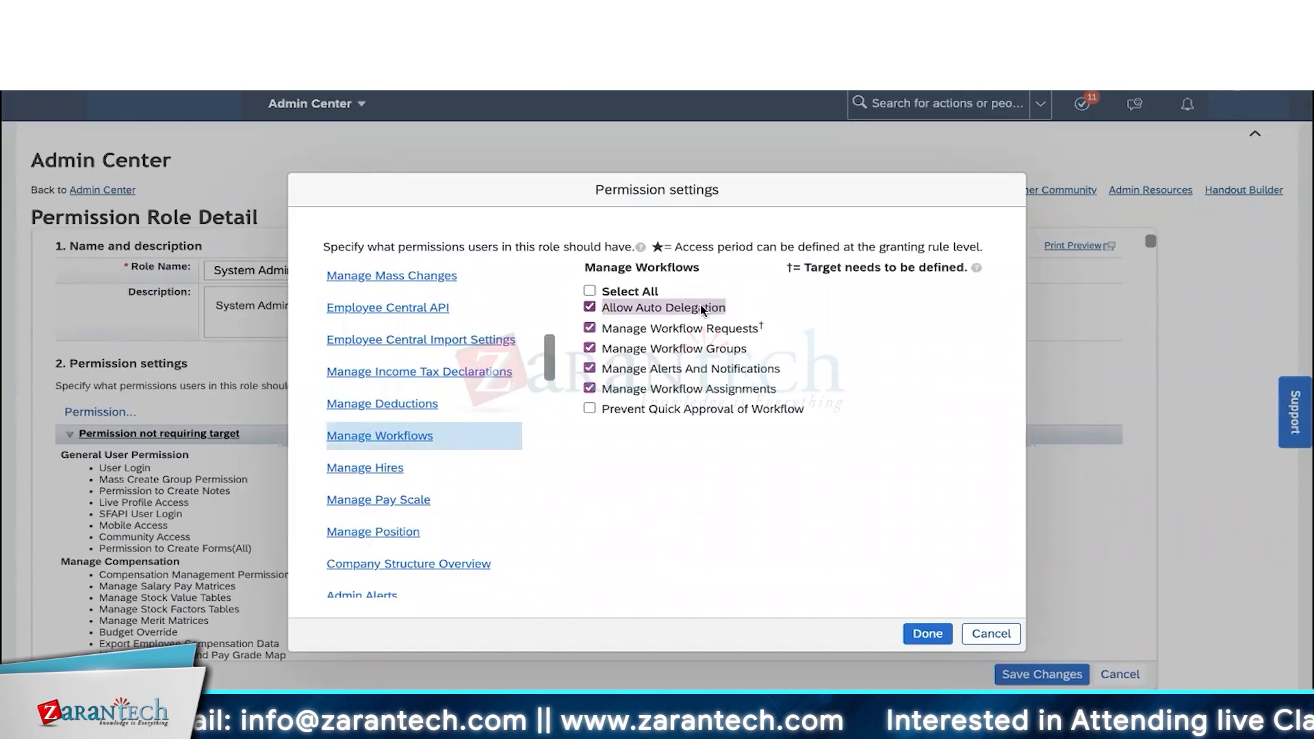
left_click_drag(603, 348, 747, 345)
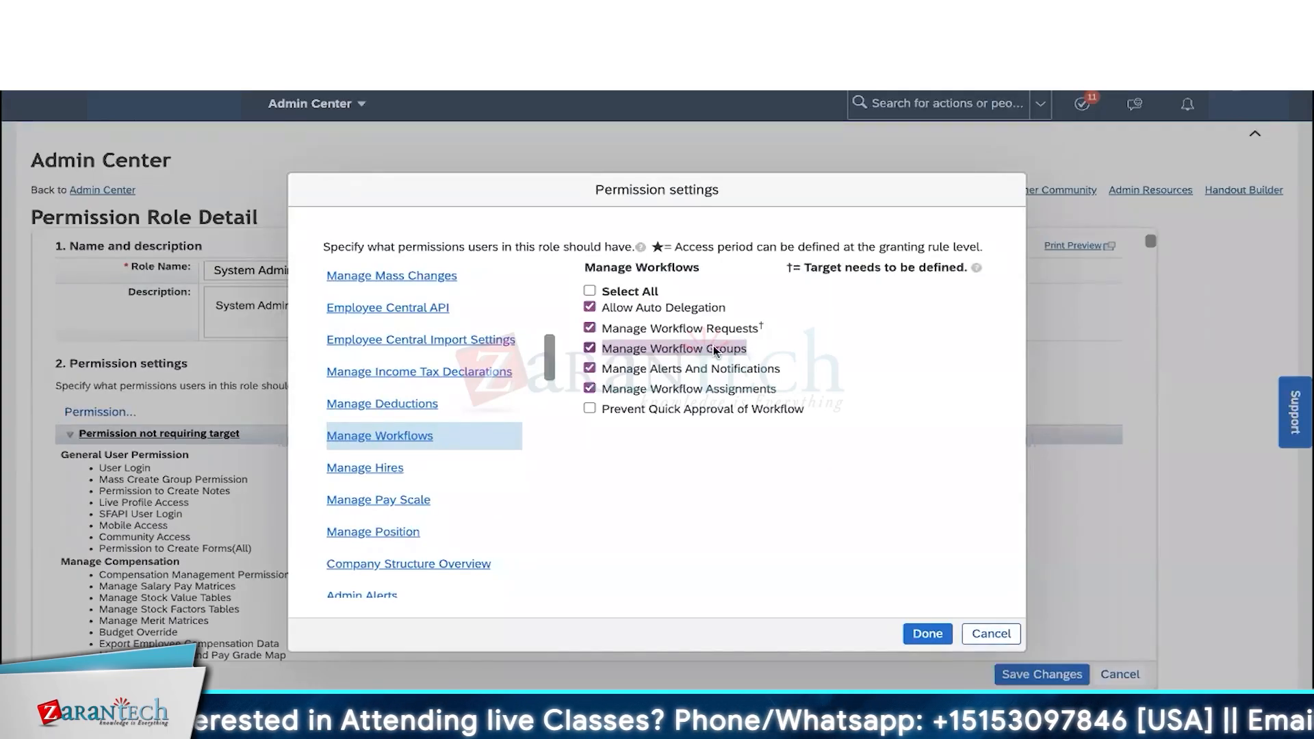
left_click_drag(621, 307, 728, 306)
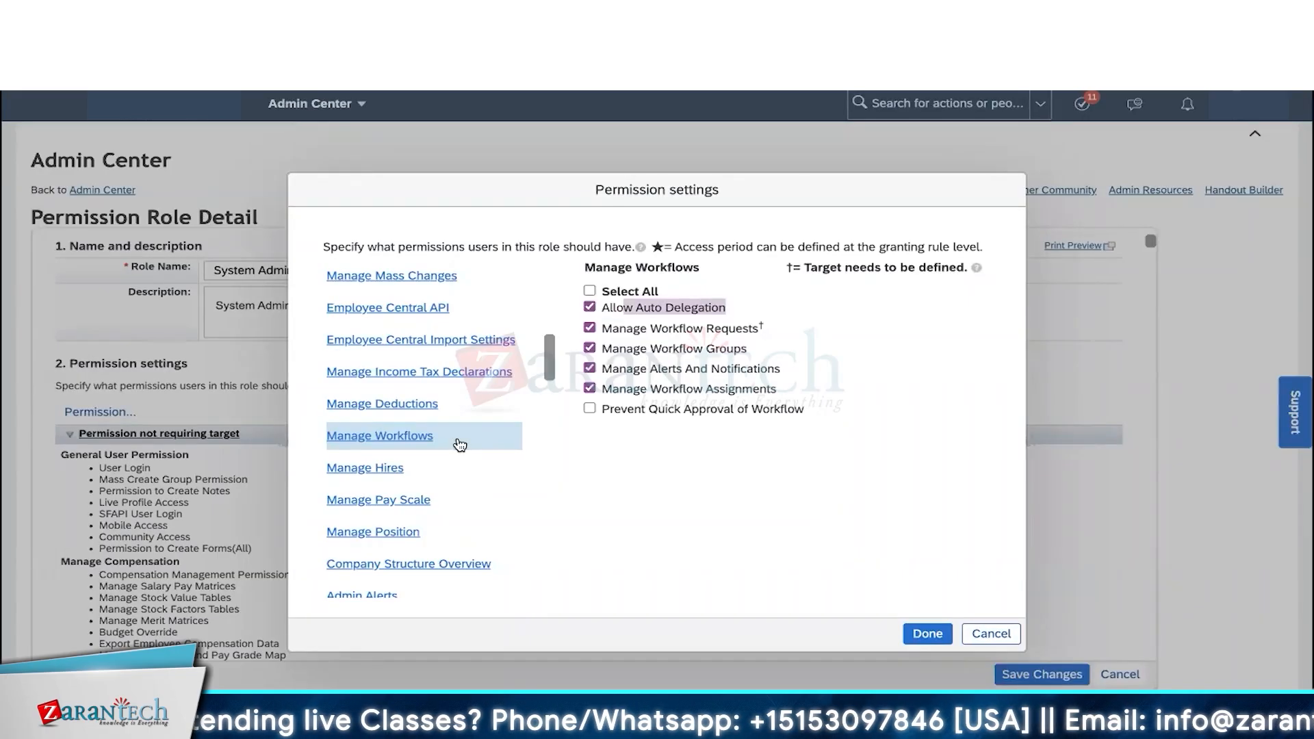
scroll(460, 444, "down", 2)
left_click(380, 402)
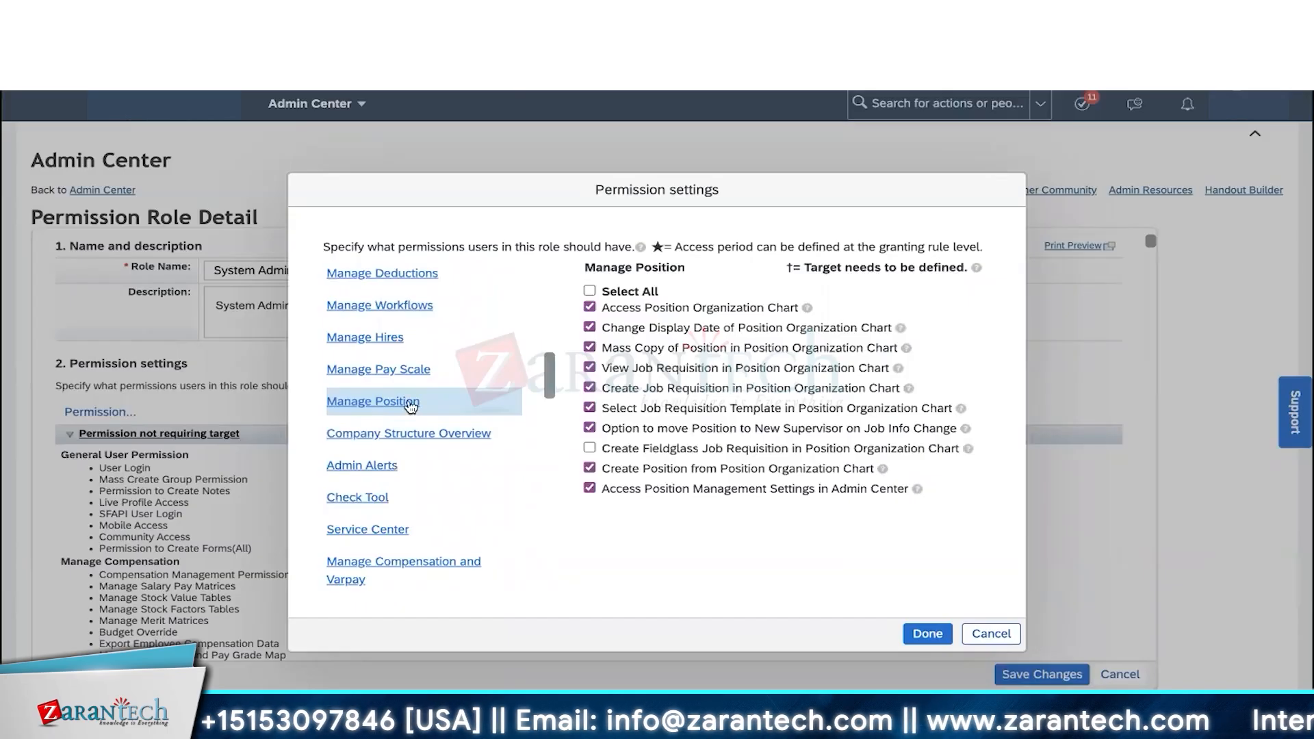
- Show Metadata Framework permissions, pointing out Configure Object Definitions and Manage Data
scroll(411, 406, "down", 5)
scroll(411, 407, "down", 3)
scroll(410, 406, "down", 3)
left_click(388, 452)
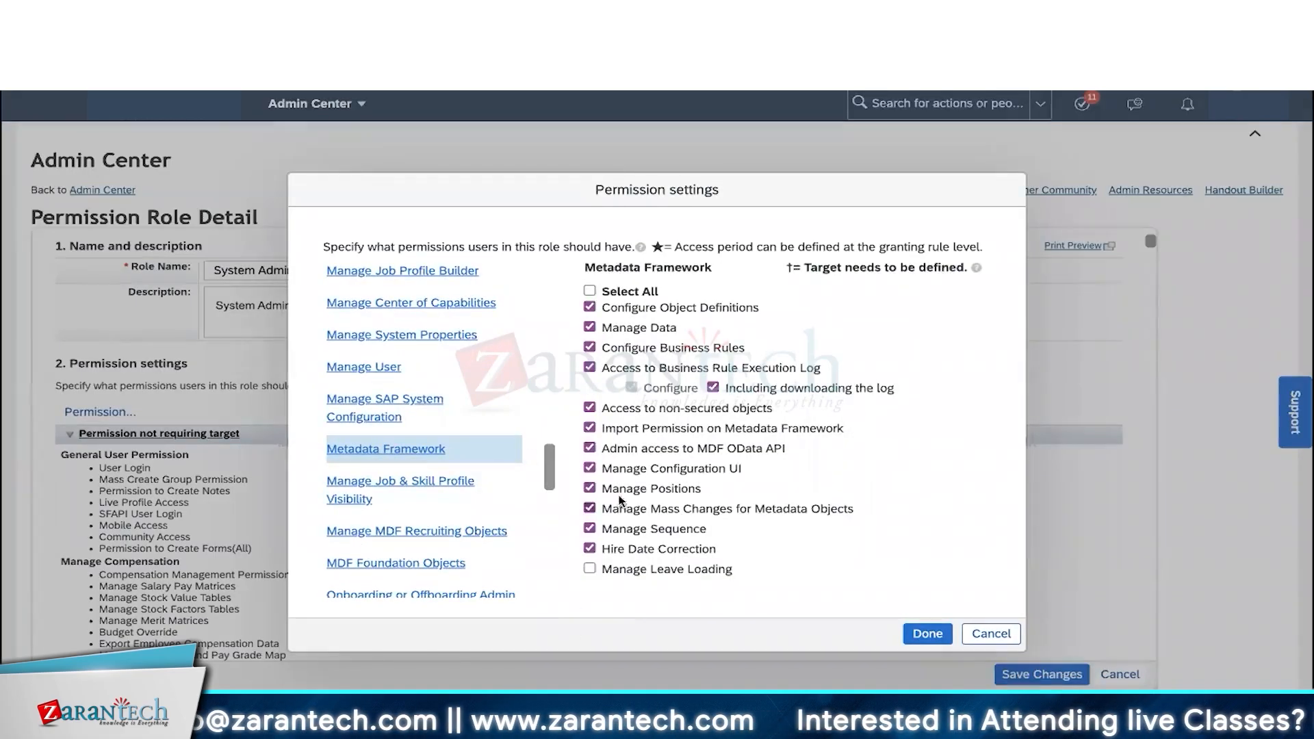
left_click_drag(761, 309, 600, 307)
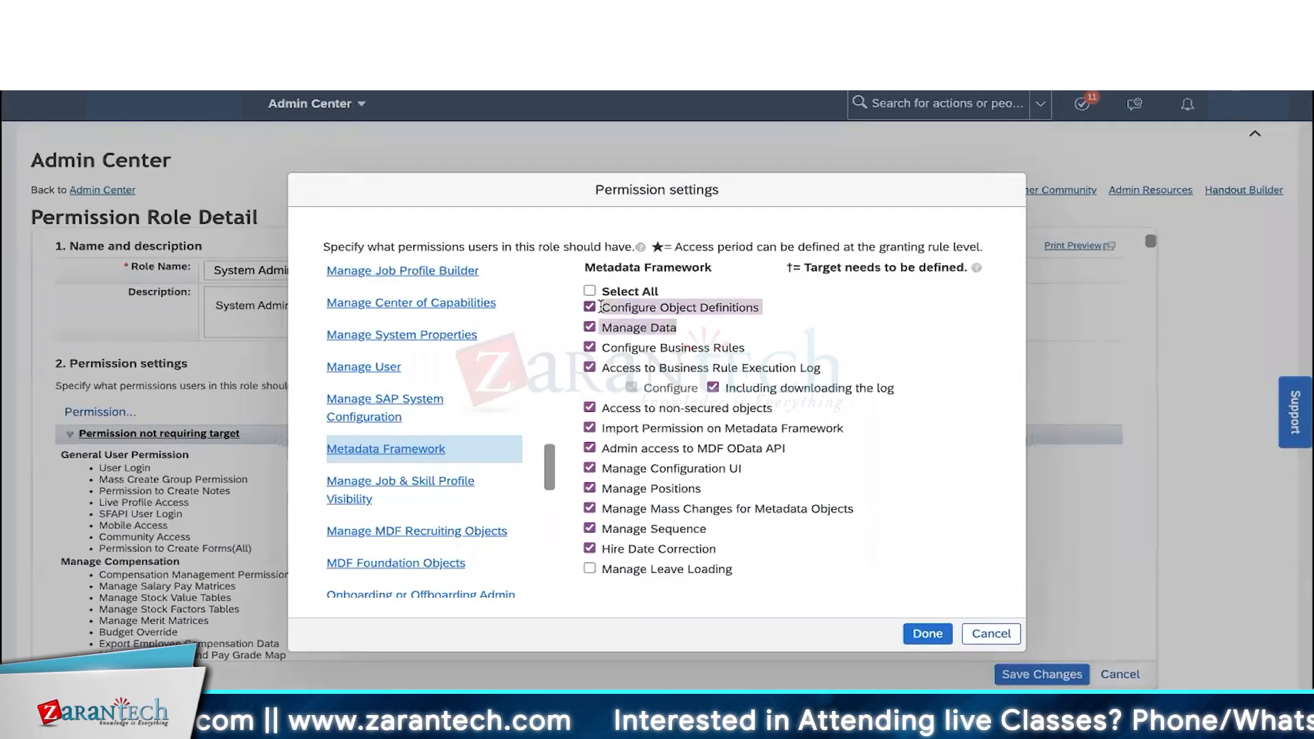
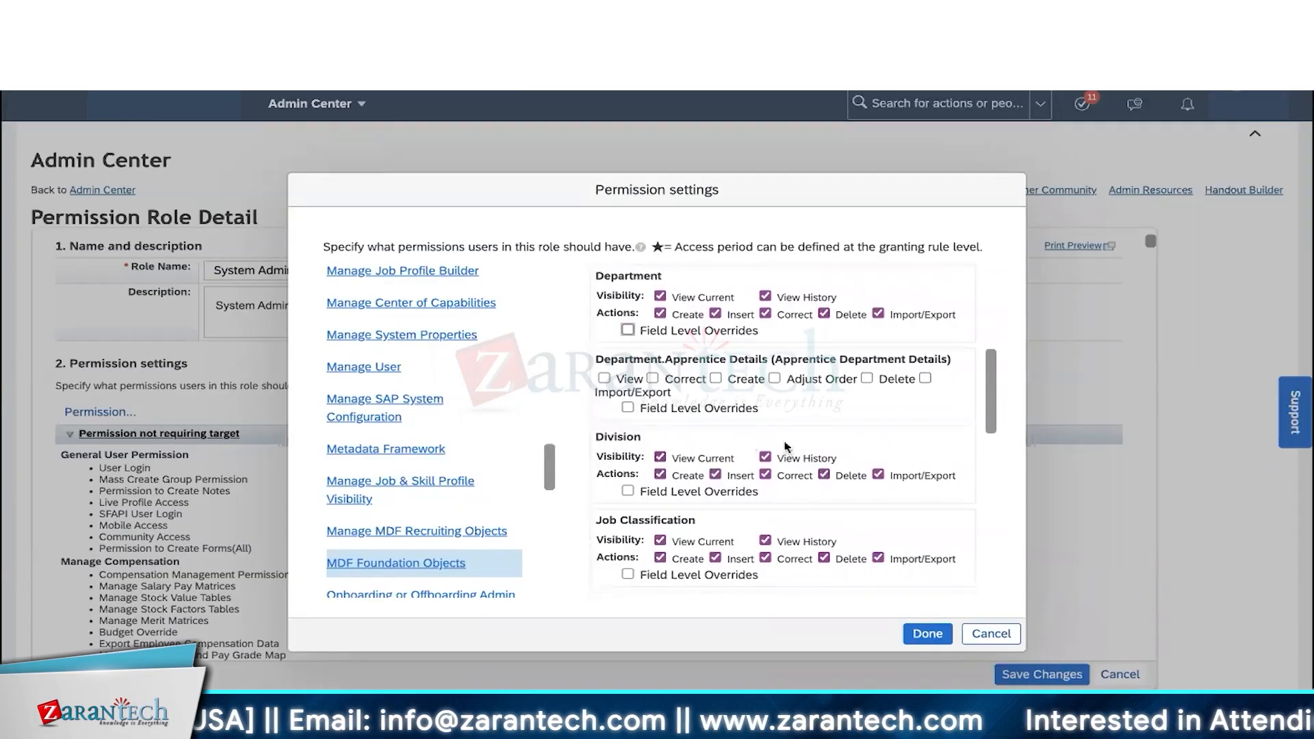
- Scroll through the System Admin role's remaining permission categories, then cancel the Permission settings without changes
scroll(726, 502, "down", 1)
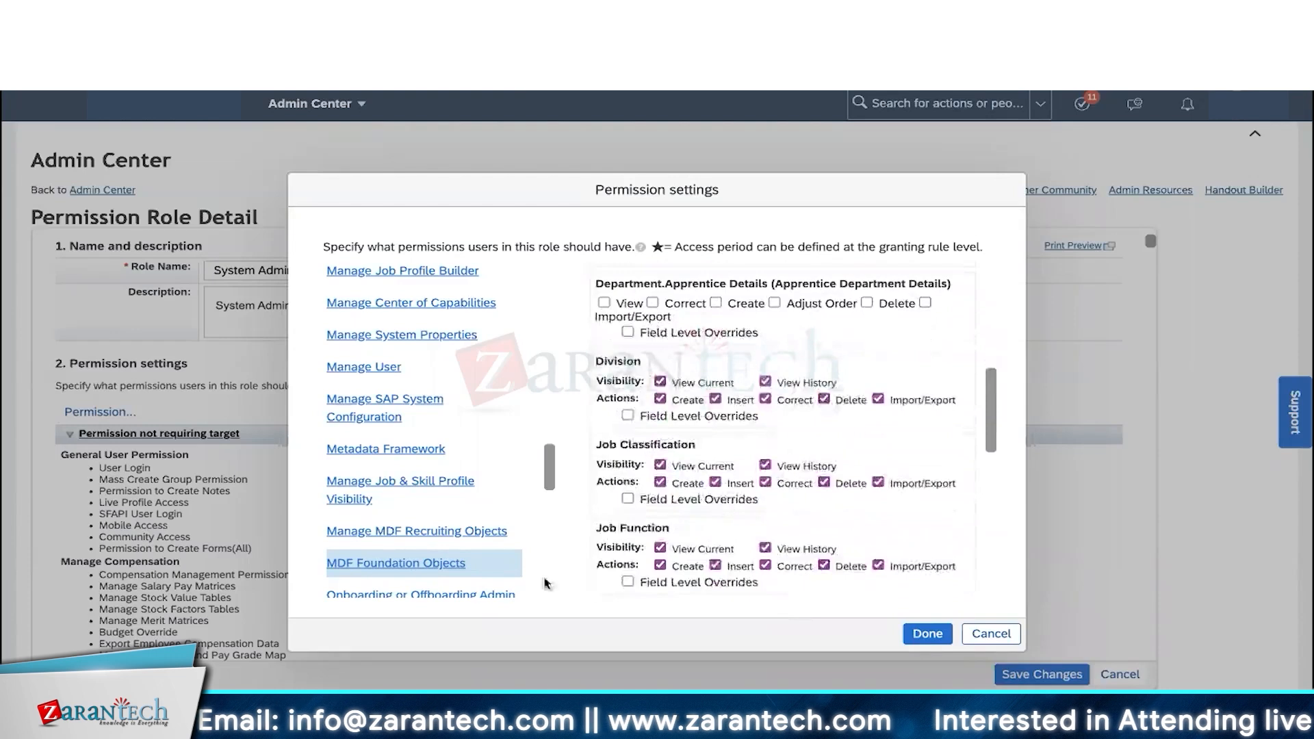
scroll(479, 592, "down", 2)
scroll(481, 590, "down", 3)
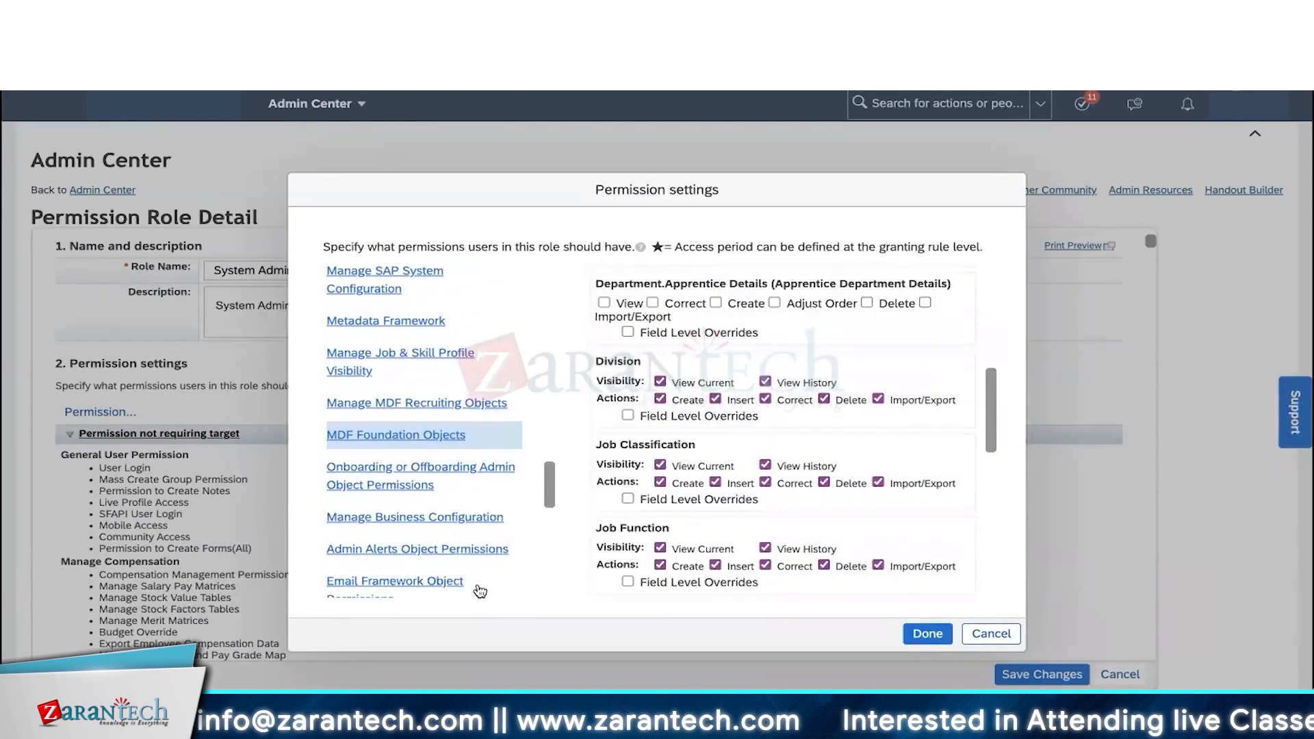
scroll(480, 590, "down", 7)
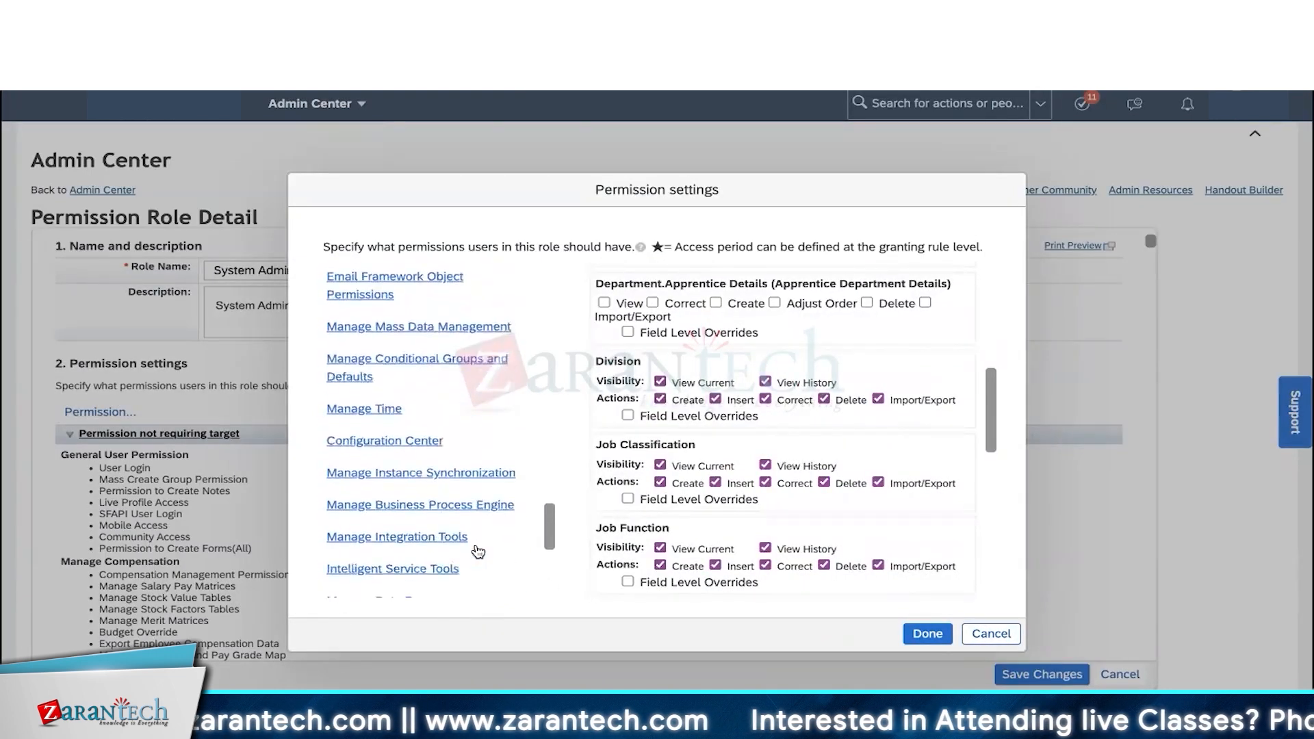
scroll(477, 550, "down", 5)
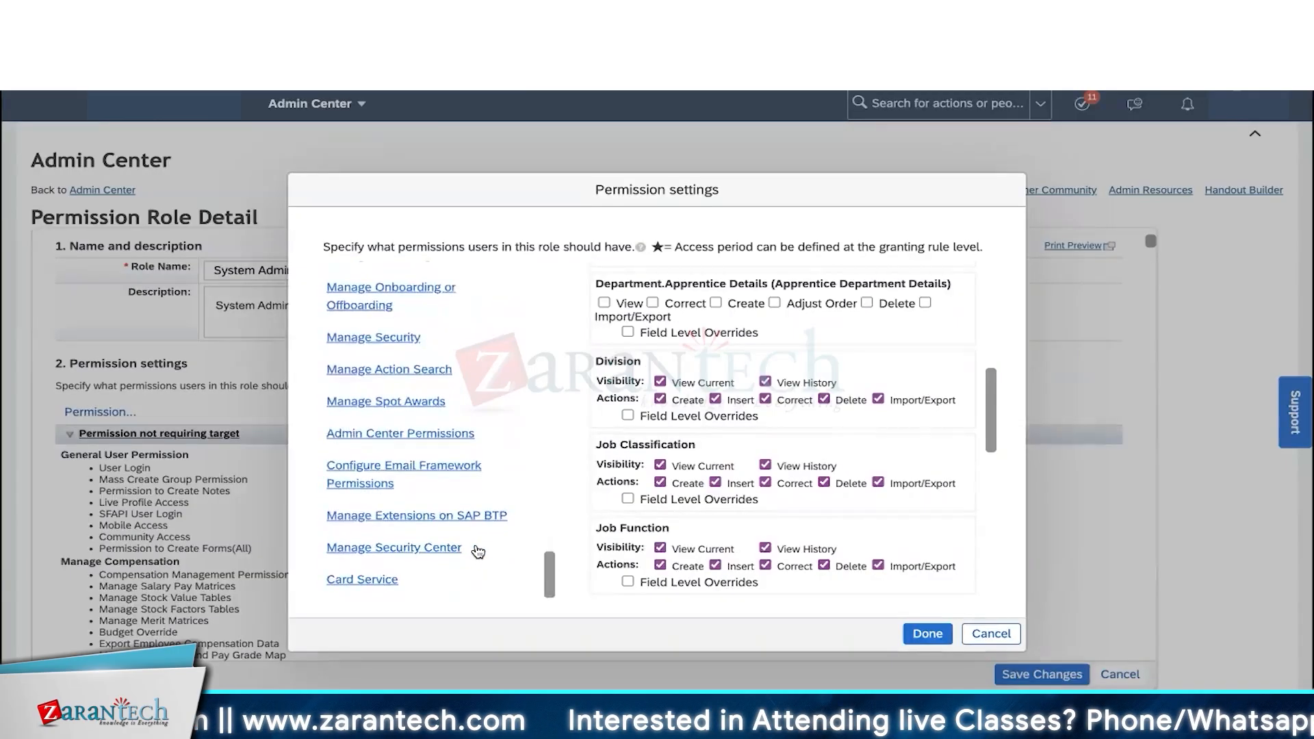
scroll(476, 552, "up", 10)
scroll(478, 552, "up", 10)
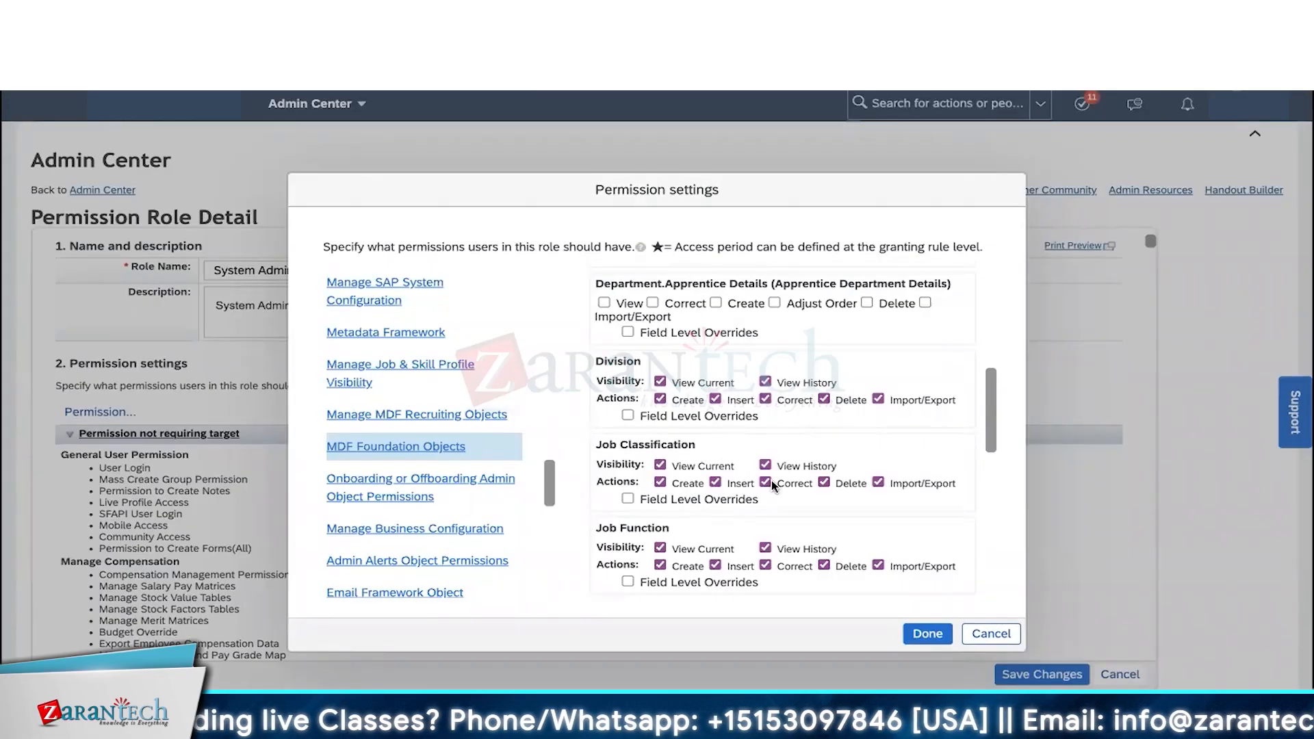
left_click(990, 633)
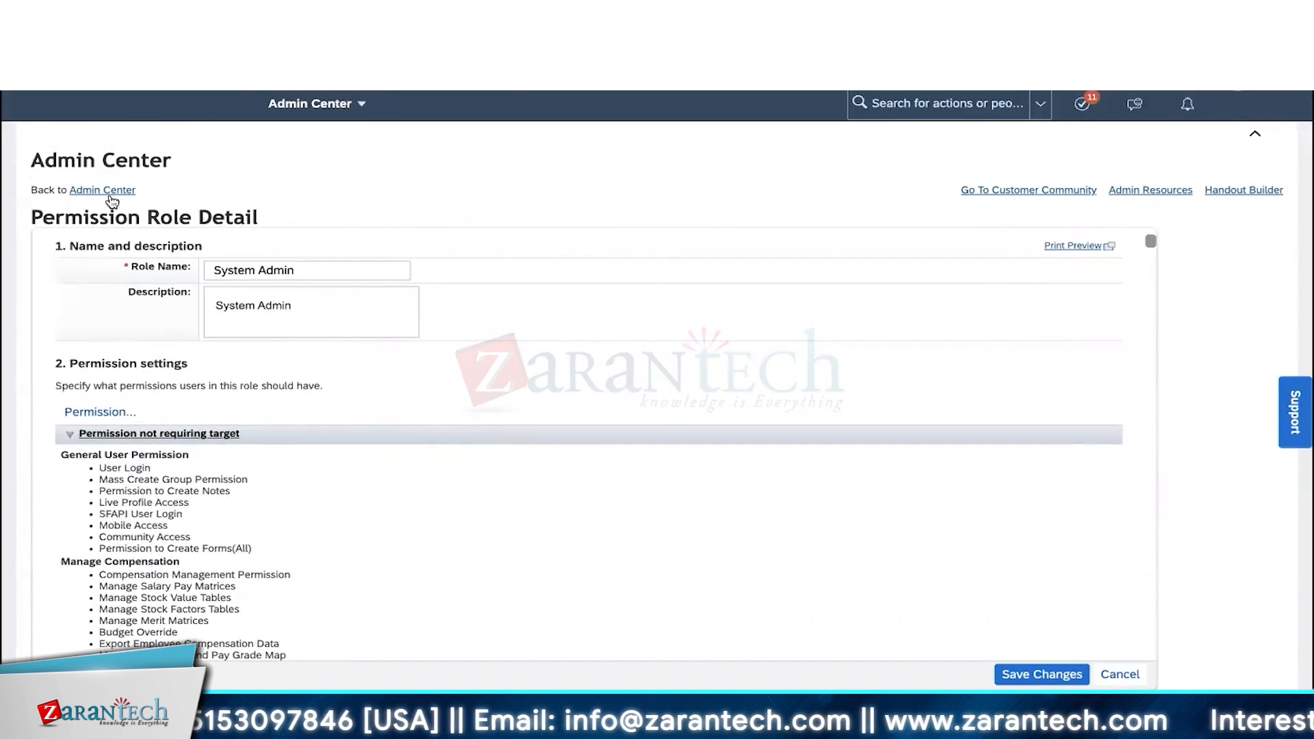
- Return to the Admin Center home and bring up the WindHond 9_30 Word Implementation Sequence
left_click(110, 191)
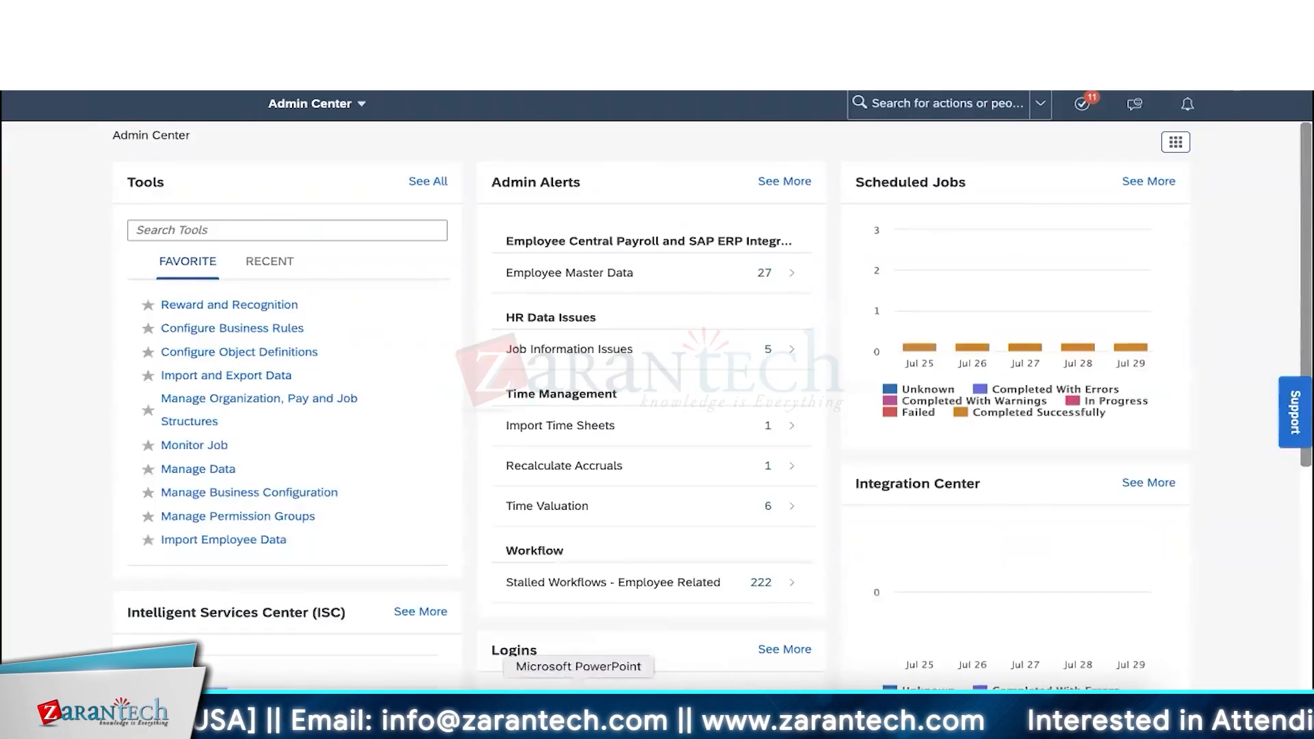
left_click(529, 689)
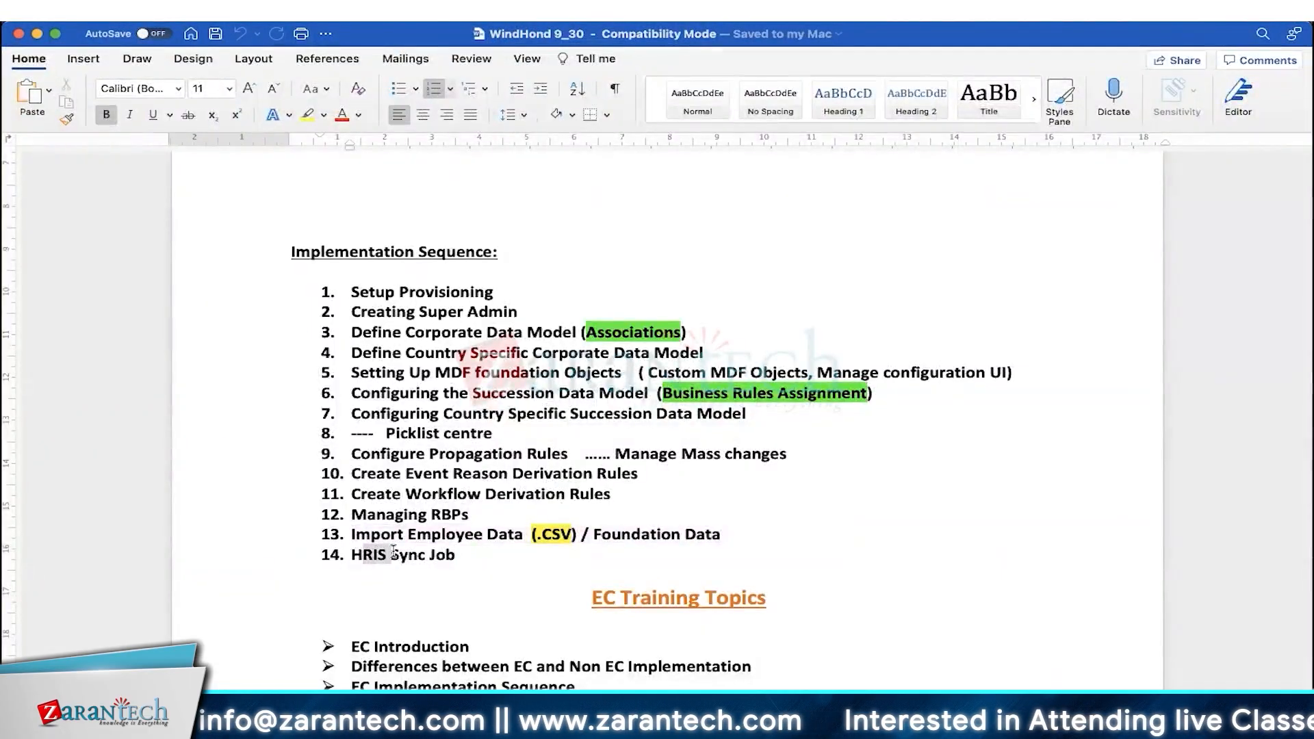
- Highlight item 14, HRIS Sync Job, then show the EmploymentInfoImportTemplate spreadsheet in Numbers
left_click_drag(458, 551, 352, 554)
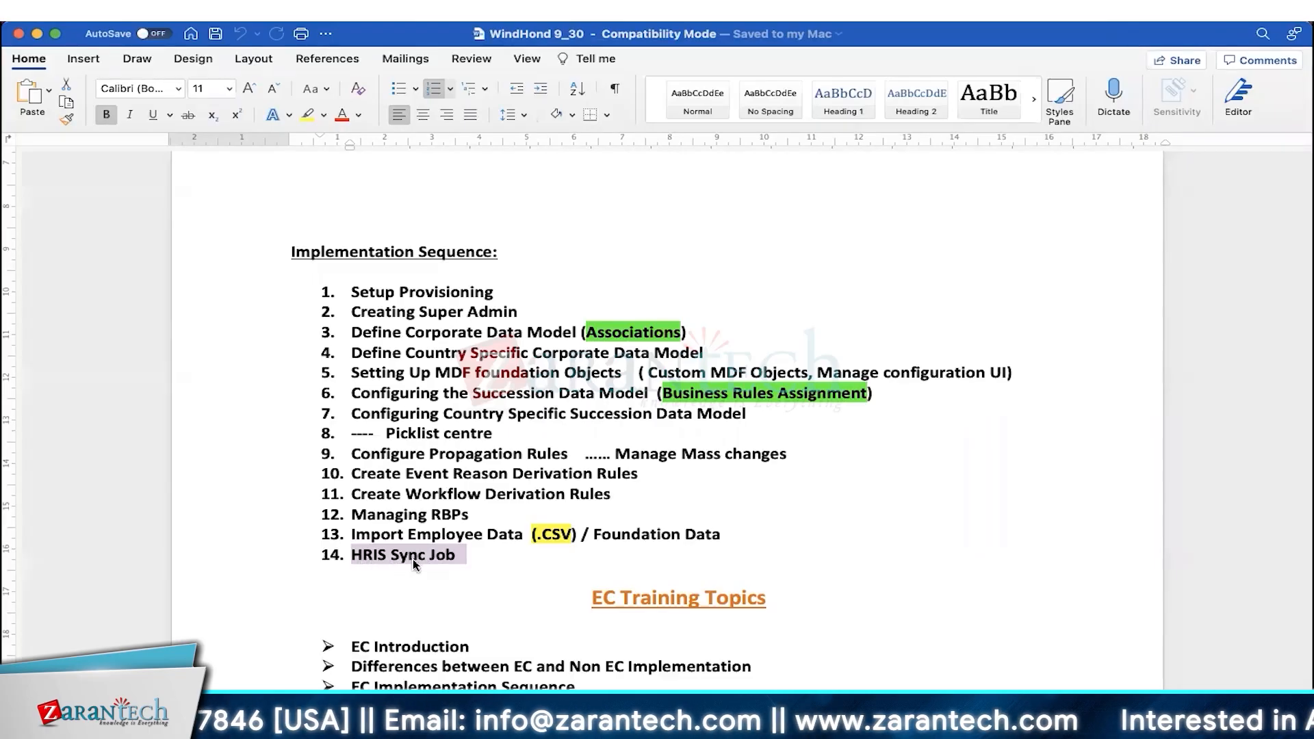
left_click(377, 555)
left_click_drag(354, 555, 458, 556)
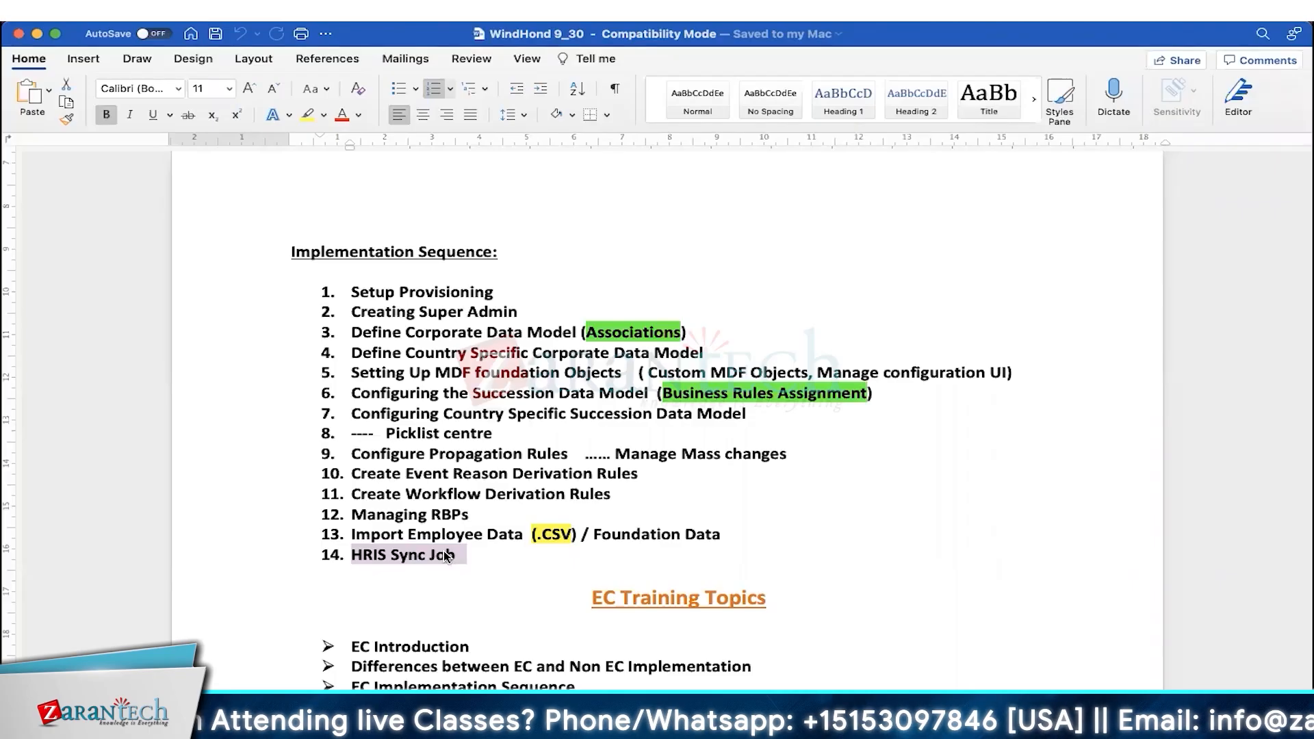
left_click(446, 555)
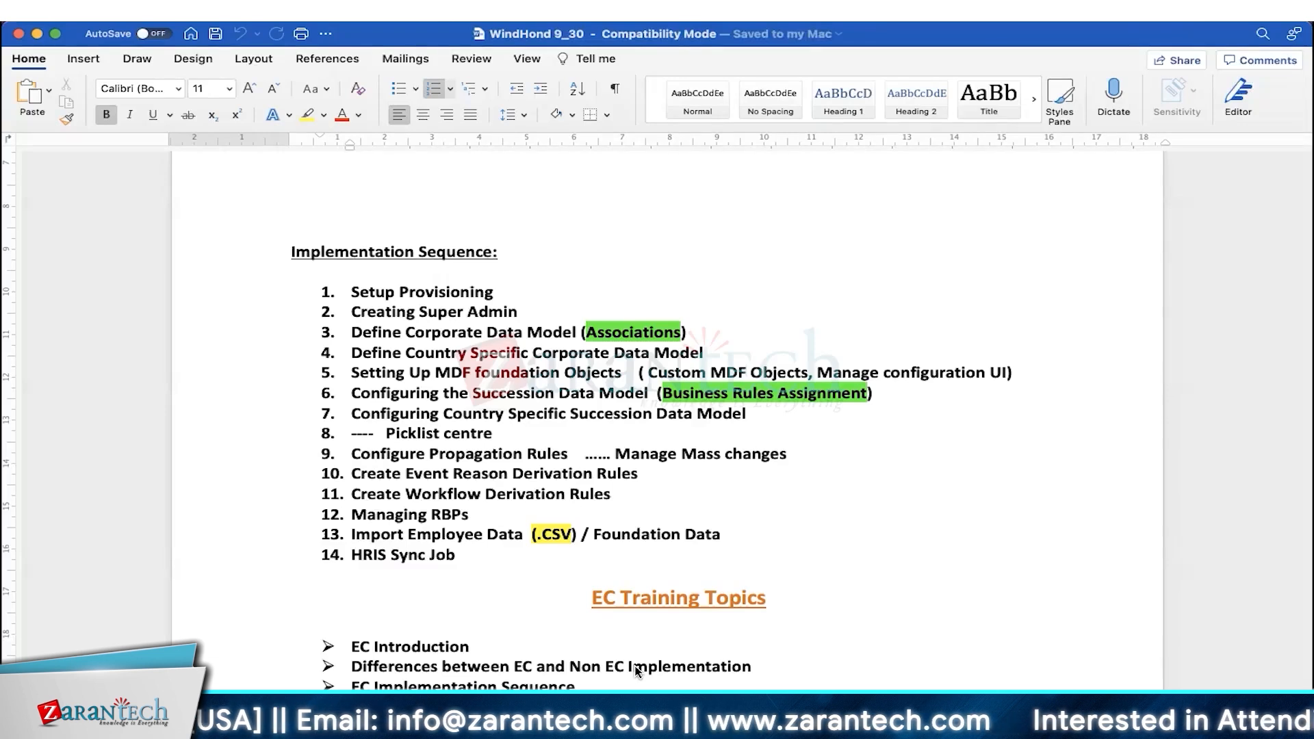
left_click(637, 674)
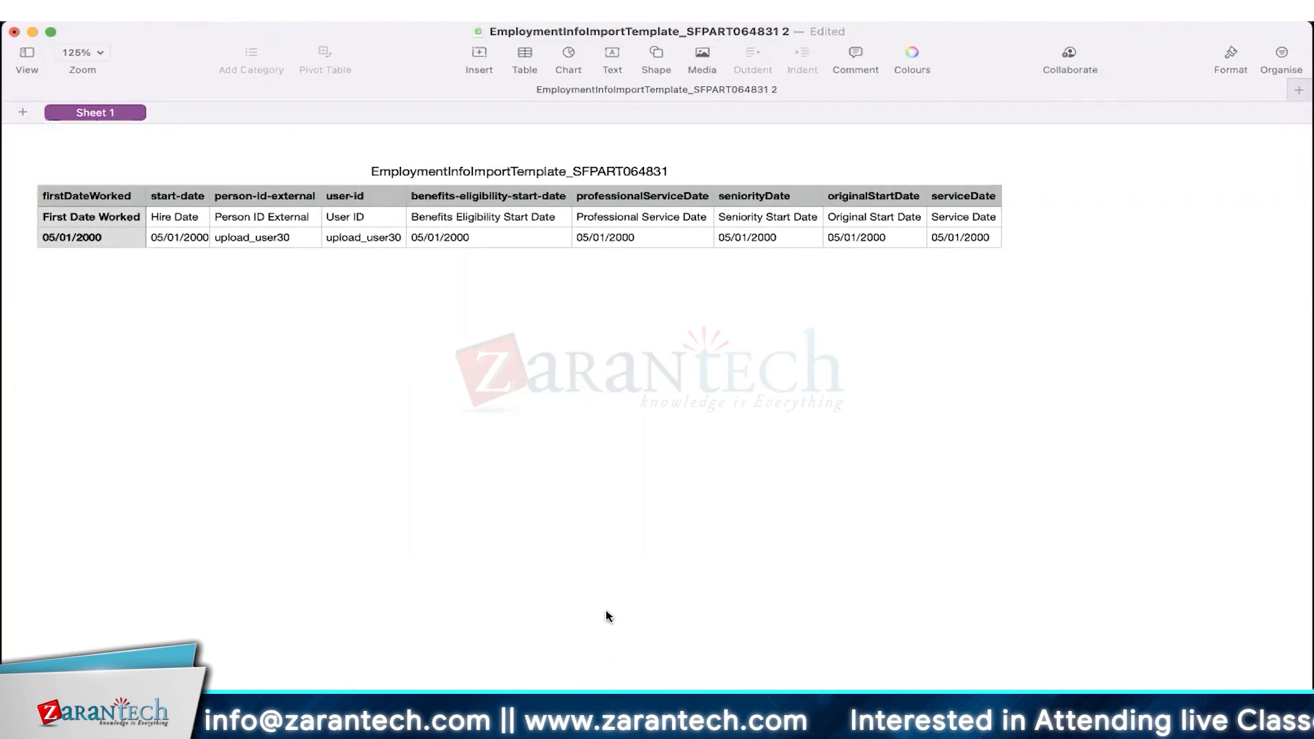
- In the BasicUserInfoImportTemplate, point out the Nickname, Last Name, Title, HR and Department columns
key("super+grave")
left_click(248, 277)
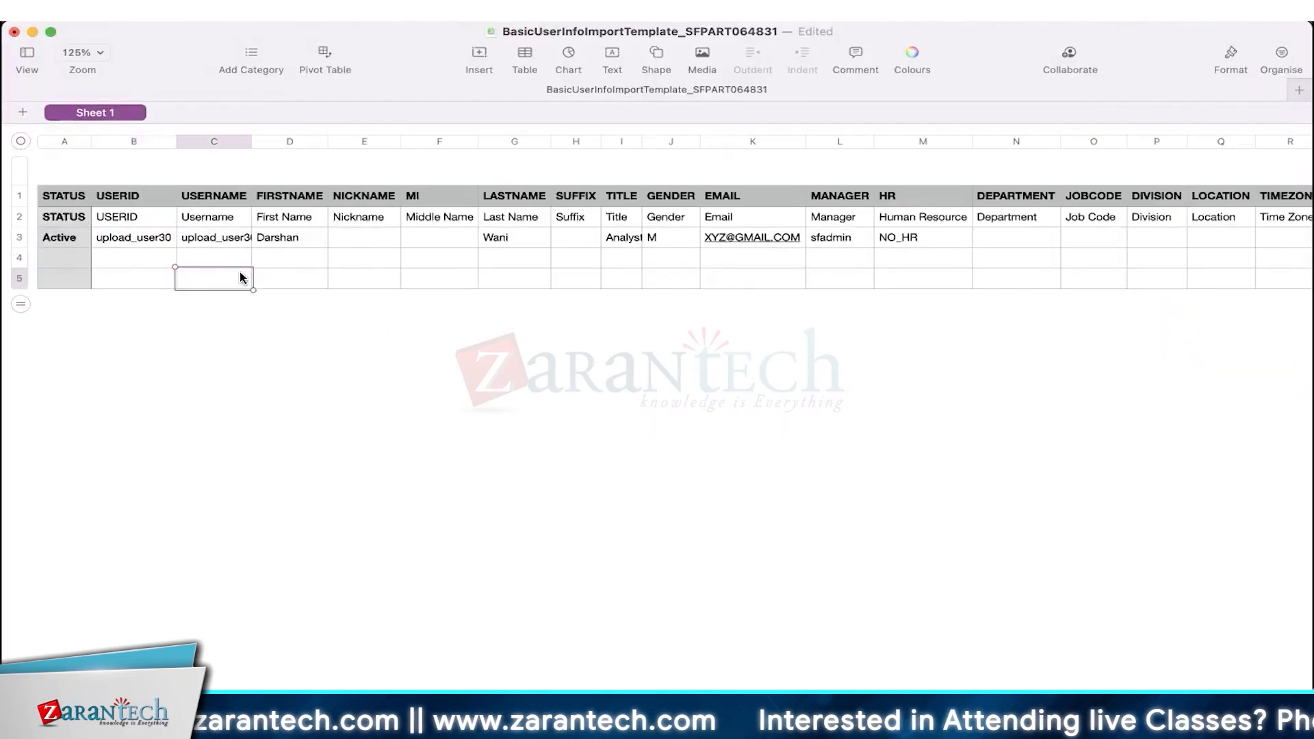
left_click(339, 216)
left_click(504, 220)
left_click(624, 225)
left_click(915, 225)
left_click(1028, 236)
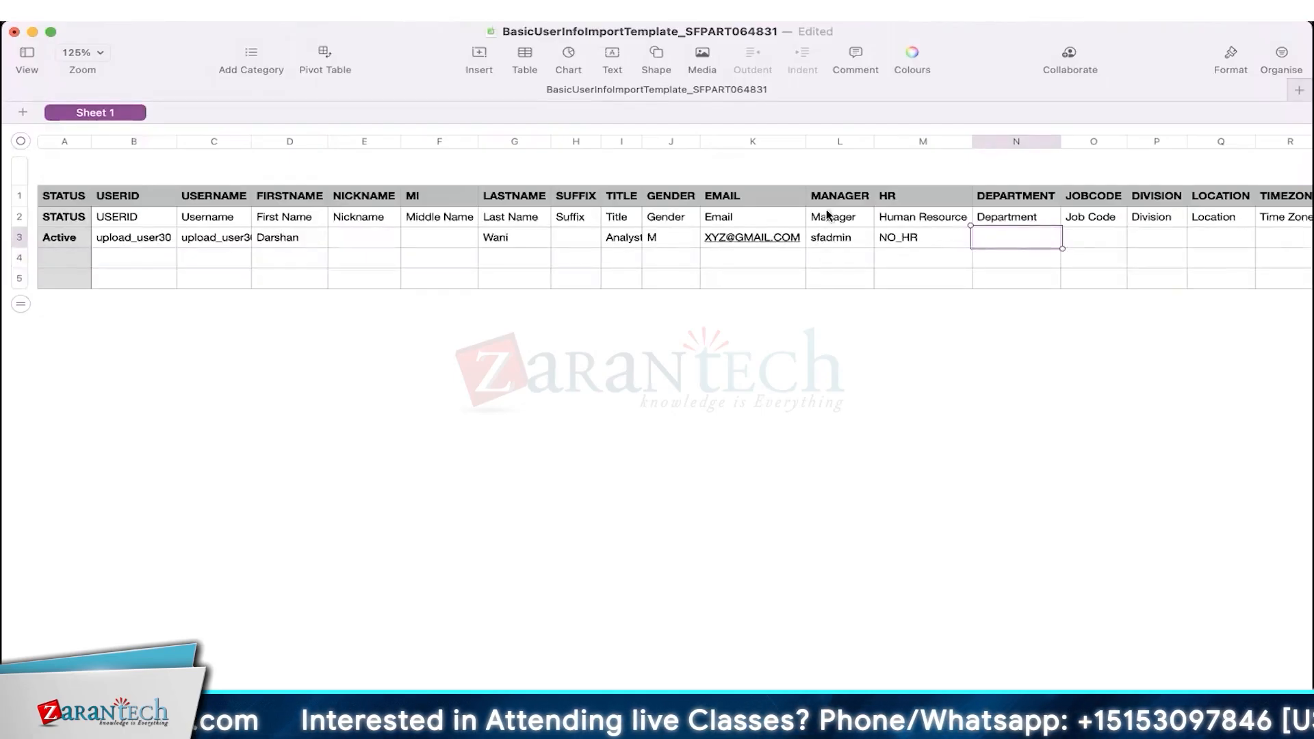
left_click(737, 363)
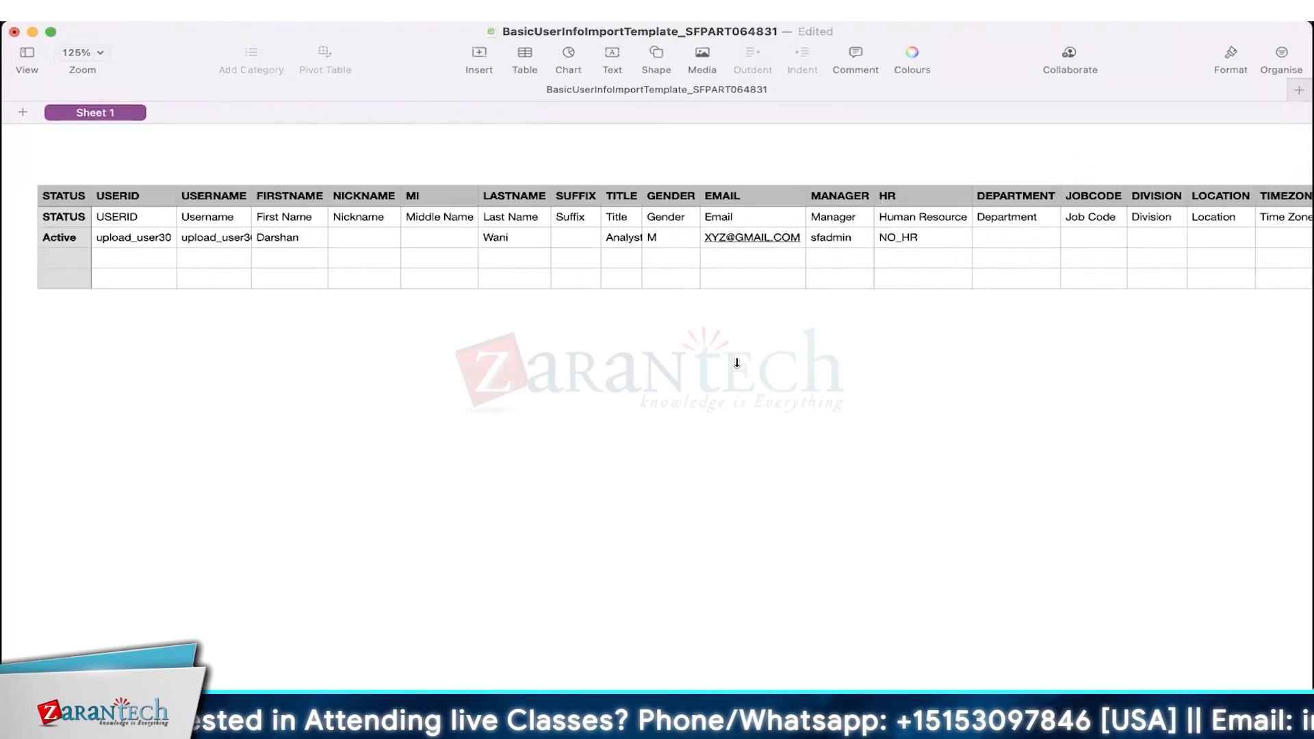
- Highlight the sample user's Active status and row 3, then return to the Word sequence
left_click(74, 241)
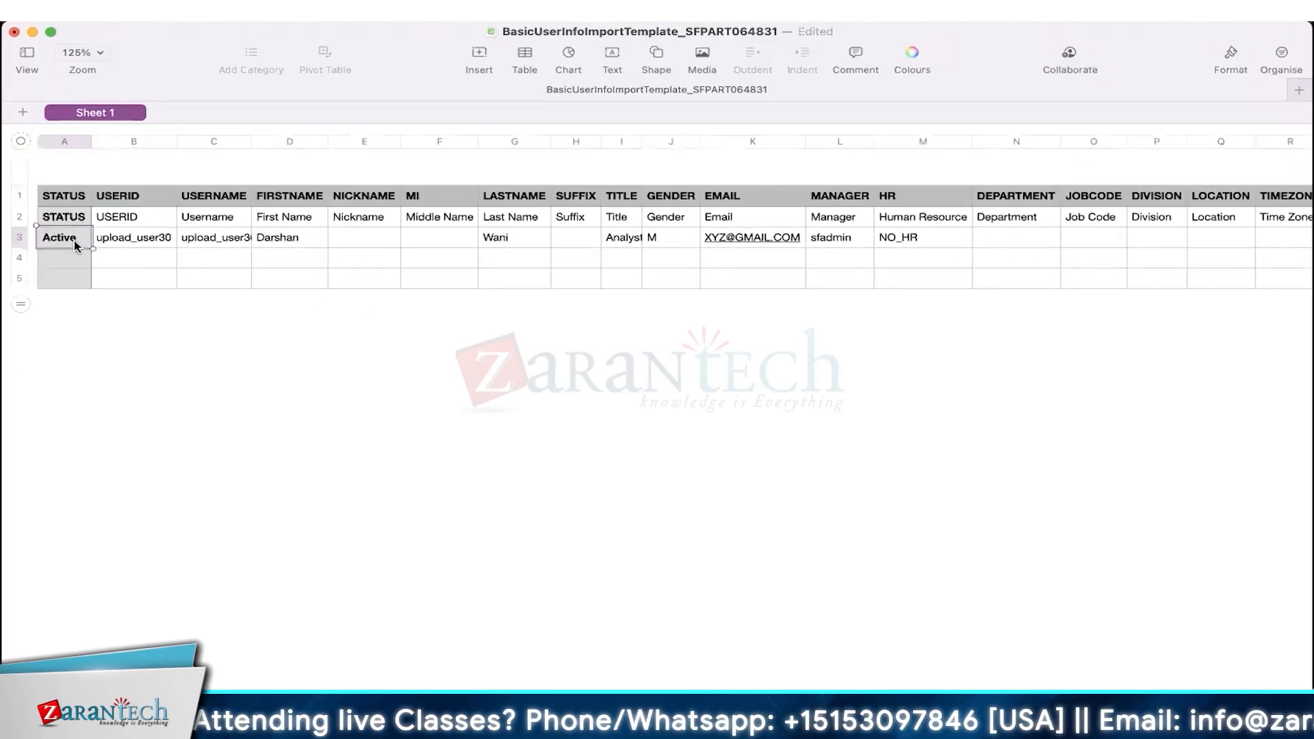
left_click(22, 240)
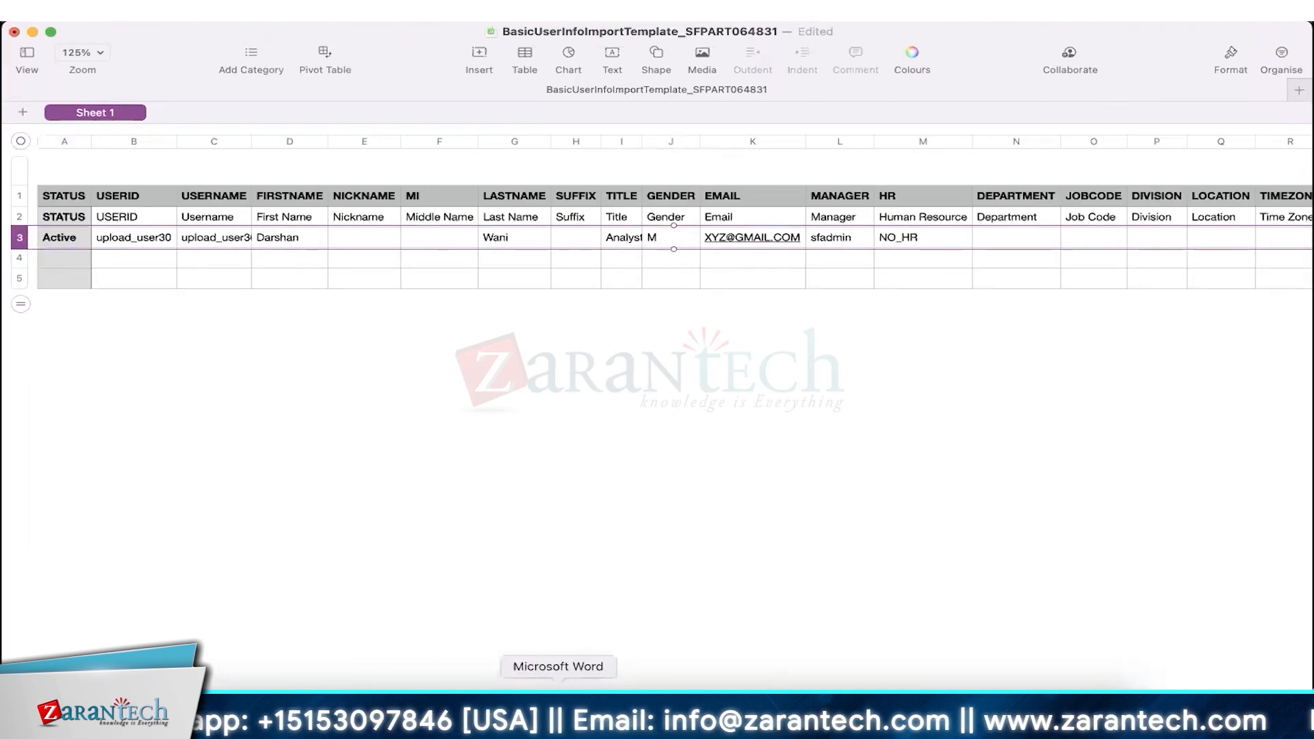
left_click(558, 712)
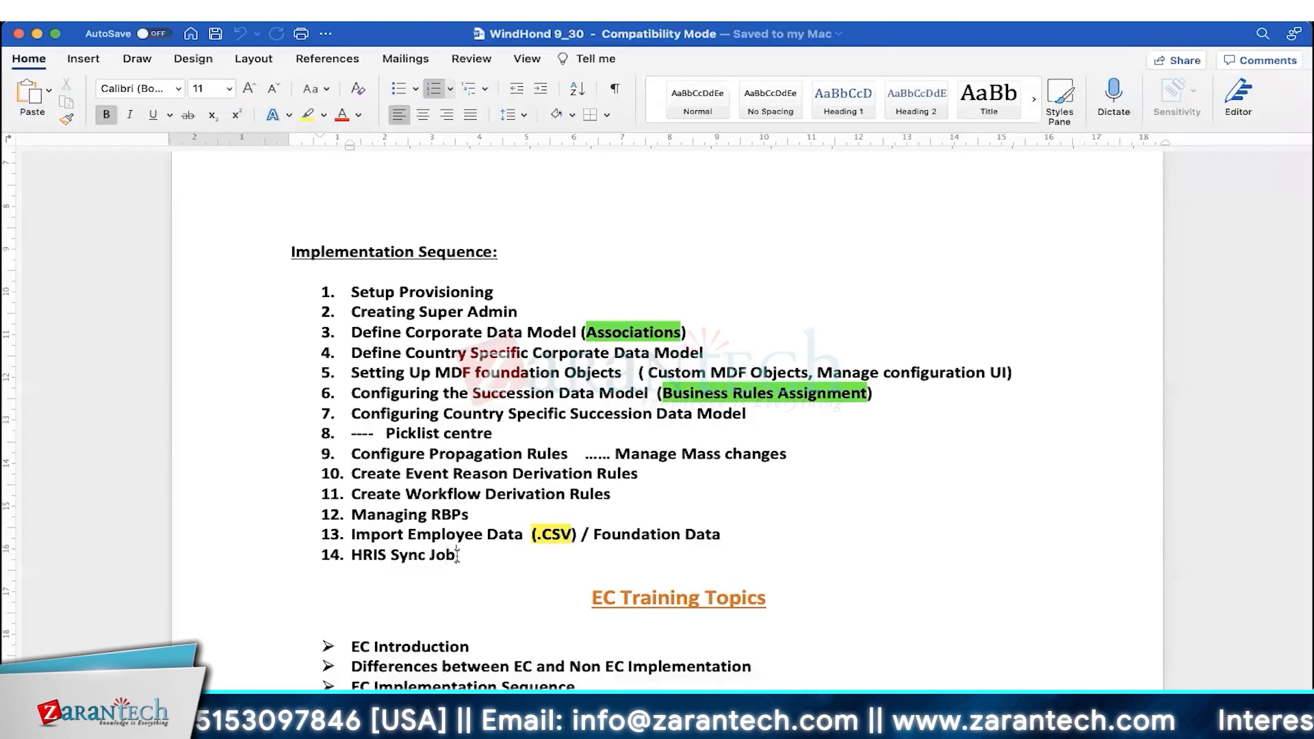
- Highlight 'HRIS Sync Job' in item 14 again, then go back to the BasicUserInfoImportTemplate sheet
left_click_drag(457, 556, 371, 560)
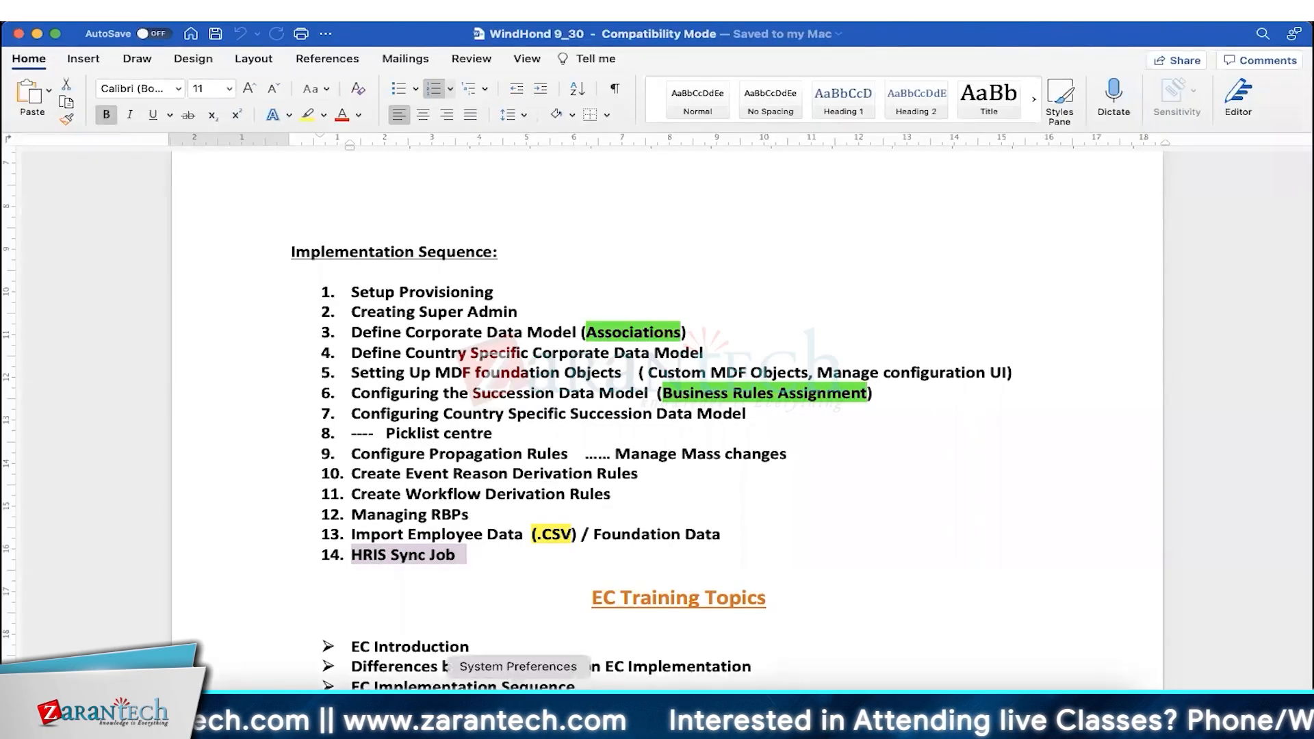
left_click(758, 708)
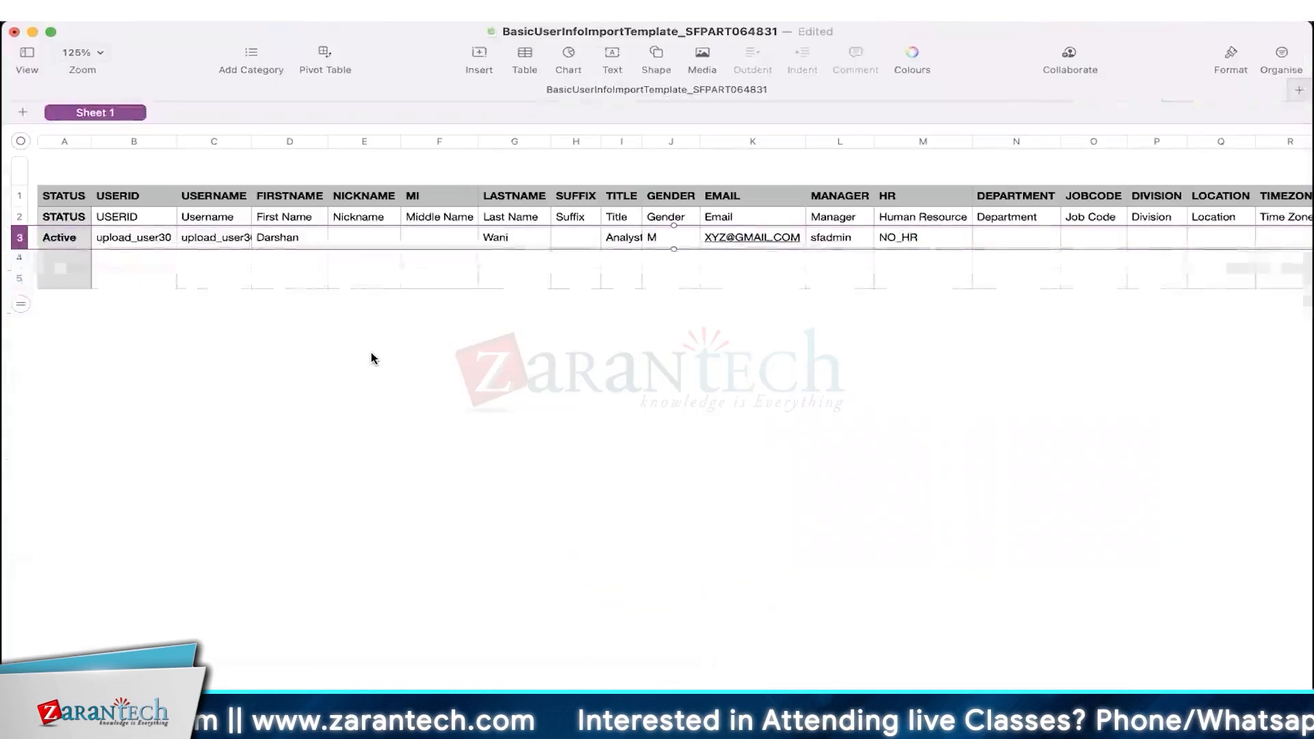
- Select empty rows 4 and 5 under the sample user, then show the HRIS Sync diagram in Preview
left_click(20, 259)
left_click_drag(20, 259, 22, 276)
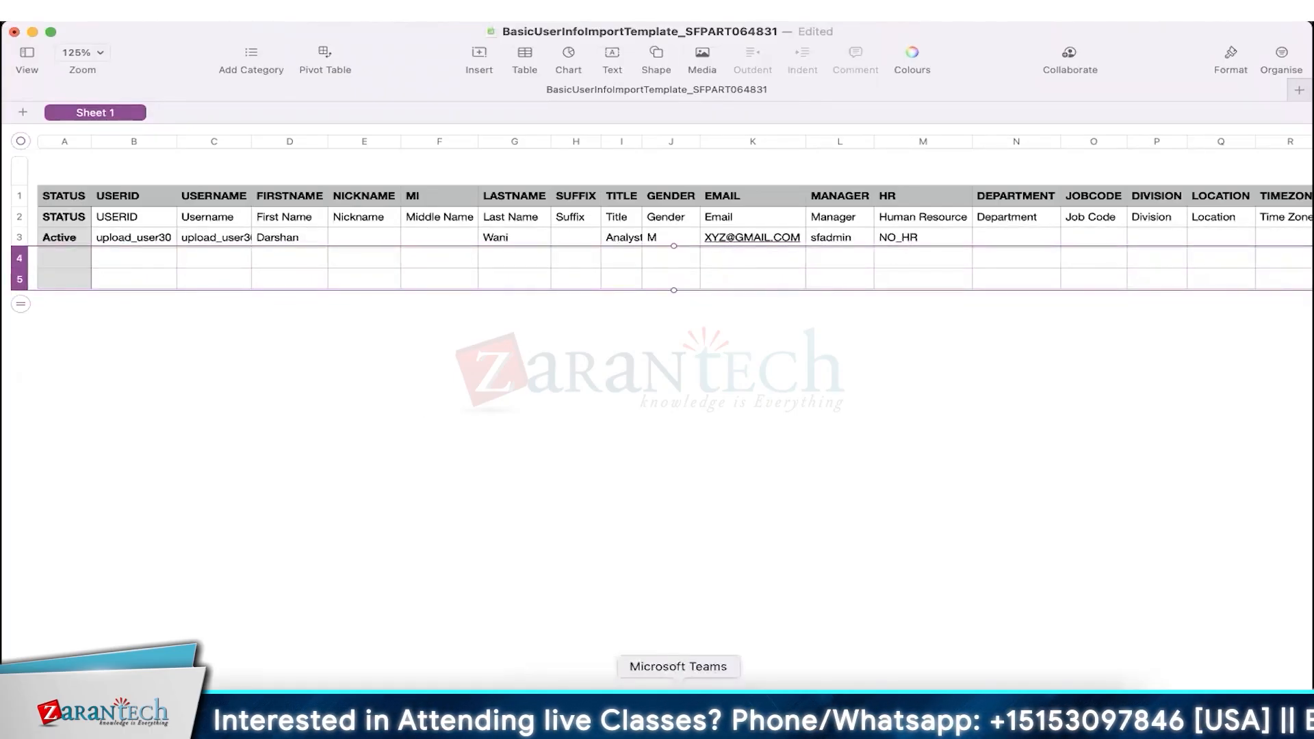
left_click(877, 708)
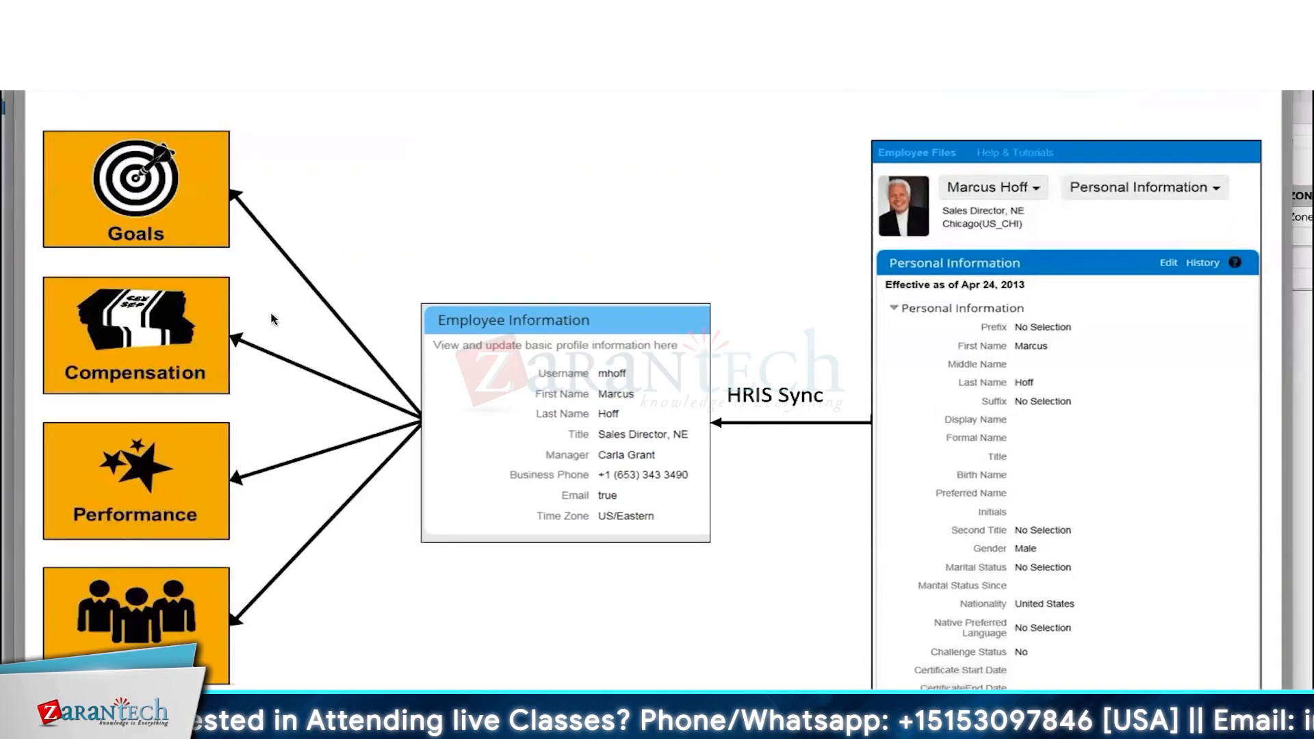